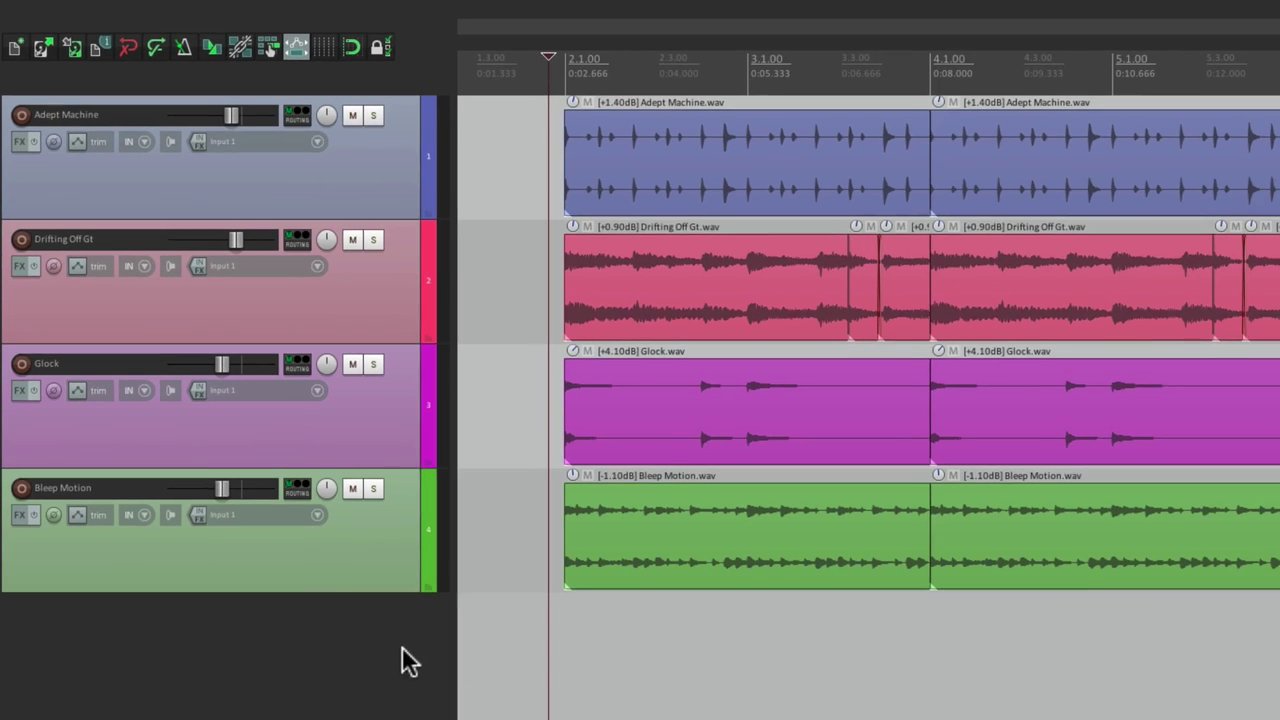
# - Insert a new track, move it above Adept Machine, and make it the folder parent of the four audio tracks
pyautogui.doubleClick(438, 700)
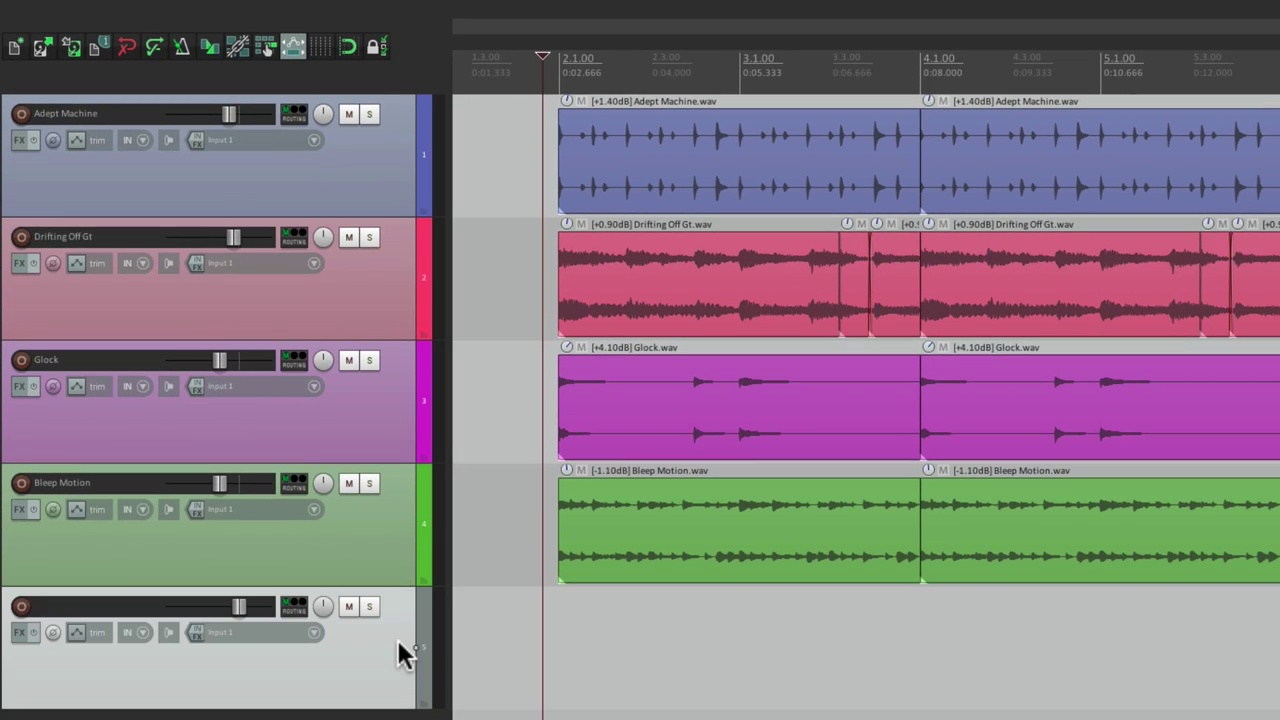
pyautogui.moveTo(389, 645); pyautogui.dragTo(405, 153)
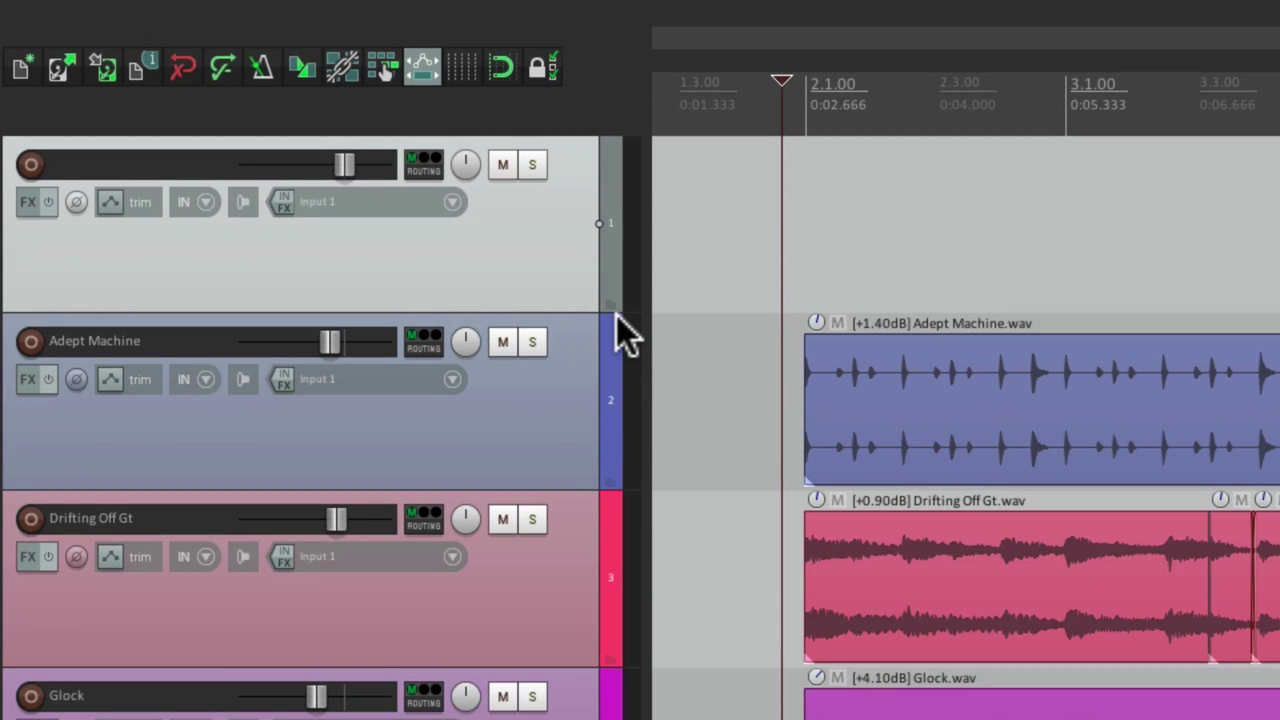
pyautogui.click(610, 302)
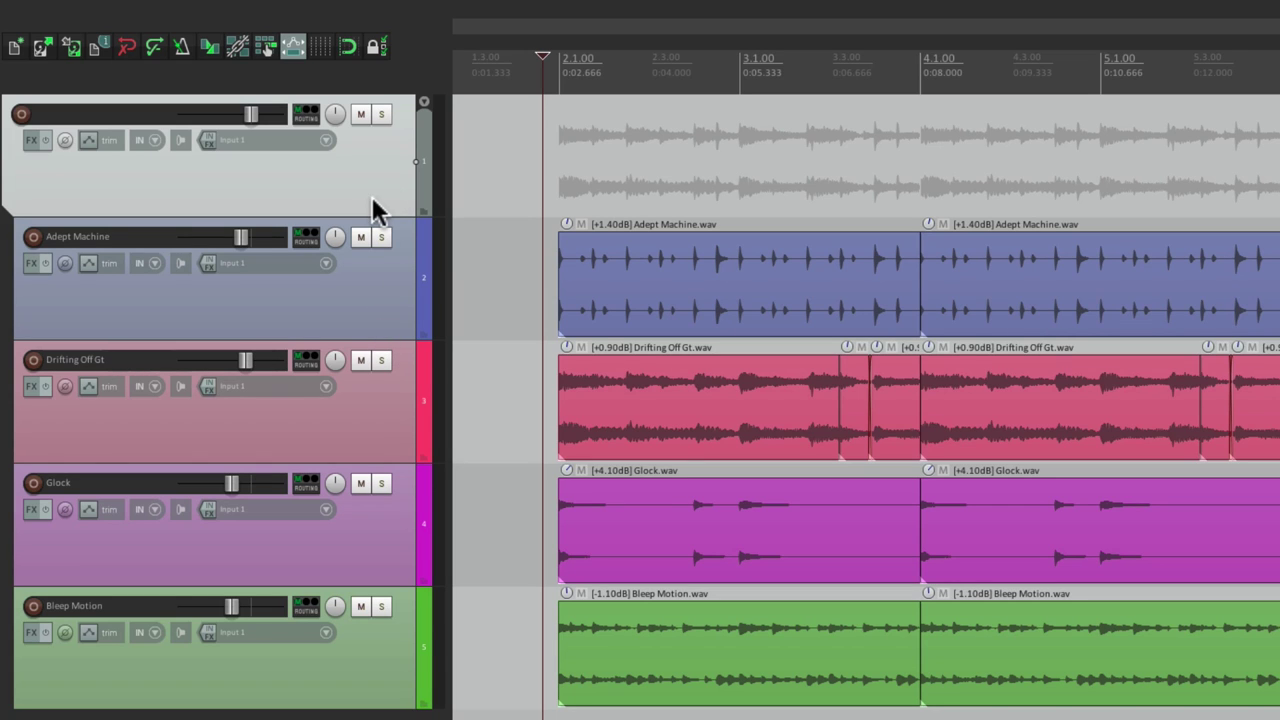
# - Audition playback with the folder track muted, and unmute it
pyautogui.click(361, 114)
pyautogui.press('space')
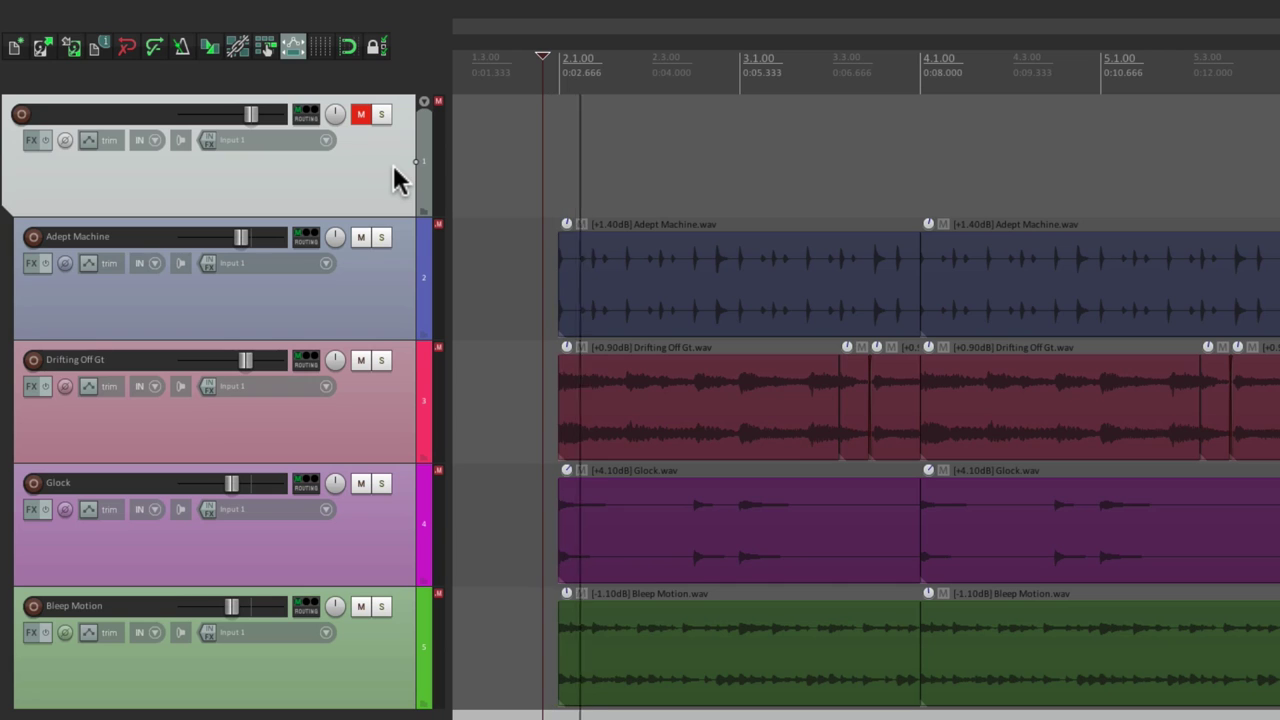
pyautogui.press('space')
pyautogui.click(362, 114)
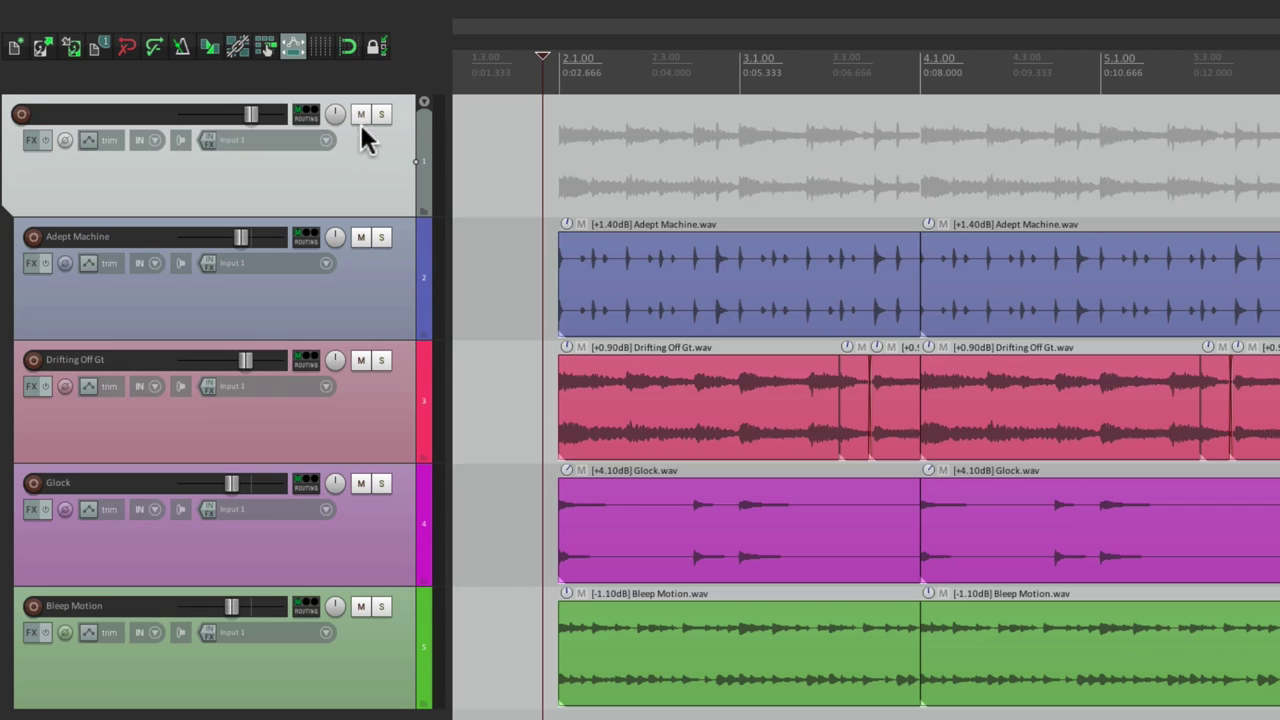
# - Audition the folder track at a lowered volume, reset its fader to 0.00 dB, and toggle its solo on and off
pyautogui.moveTo(253, 118); pyautogui.dragTo(169, 121)
pyautogui.press('space')
pyautogui.press('space')
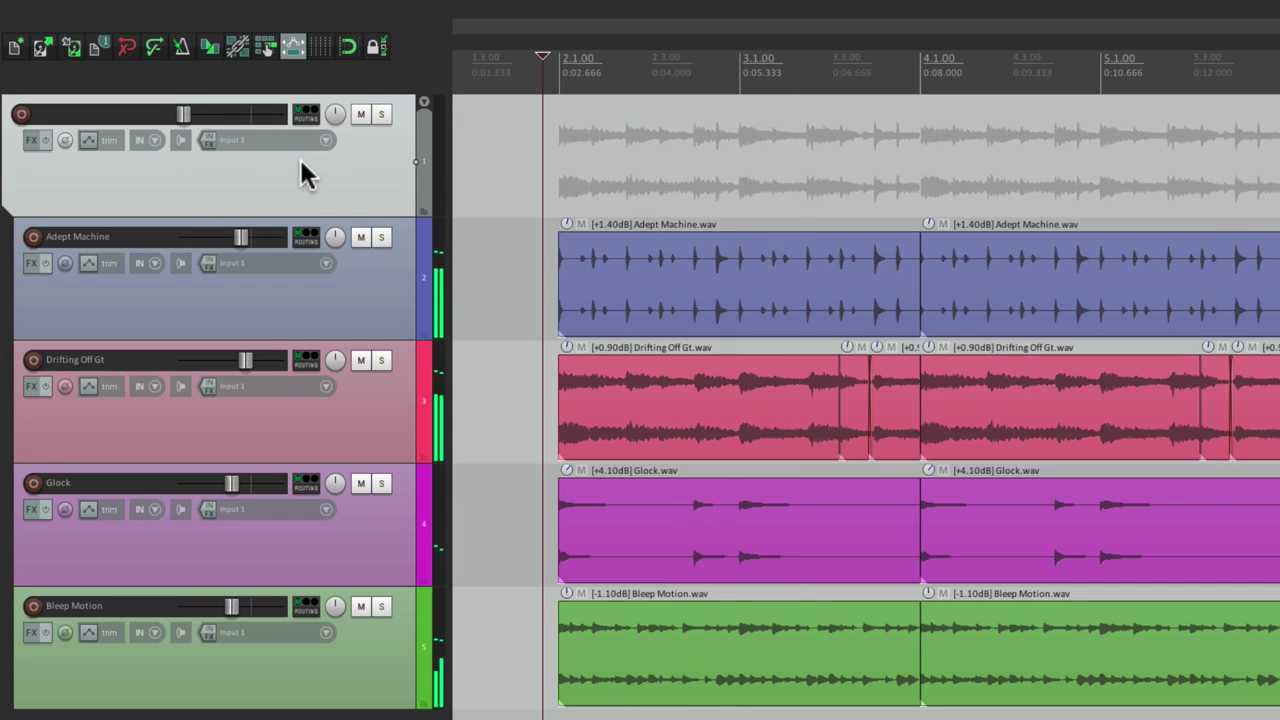
pyautogui.doubleClick(184, 110)
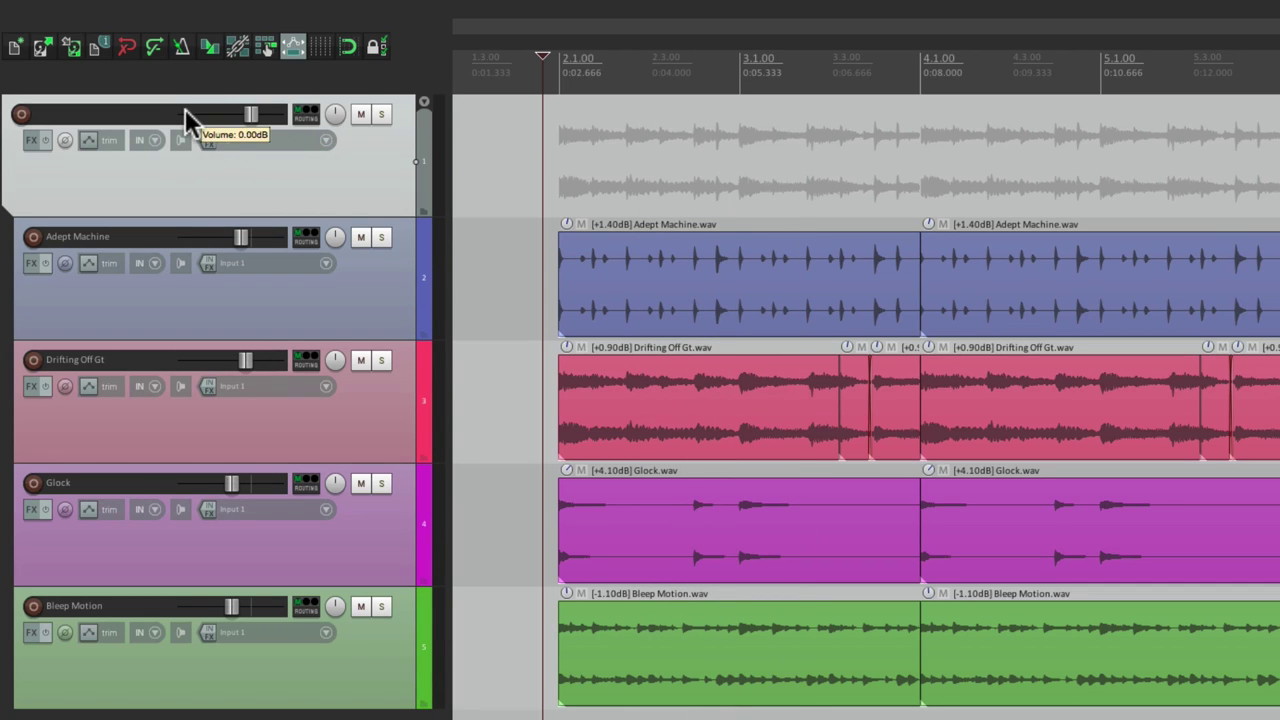
pyautogui.click(380, 114)
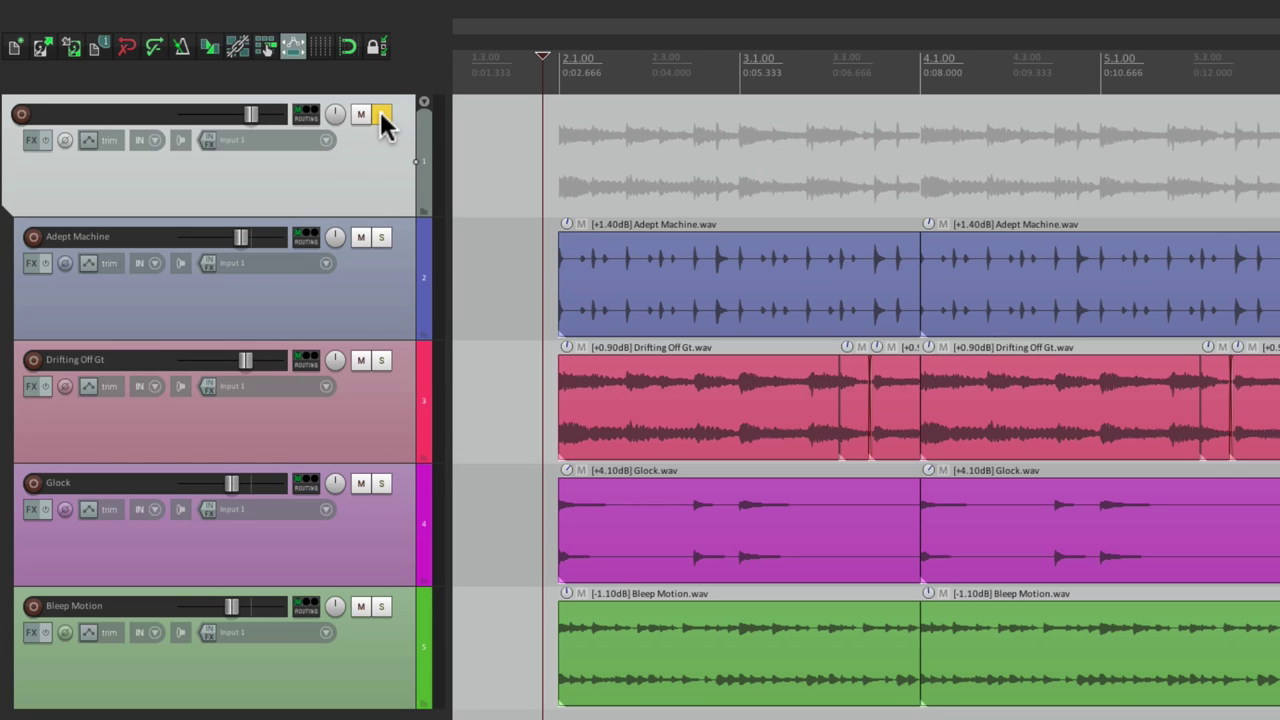
pyautogui.click(381, 116)
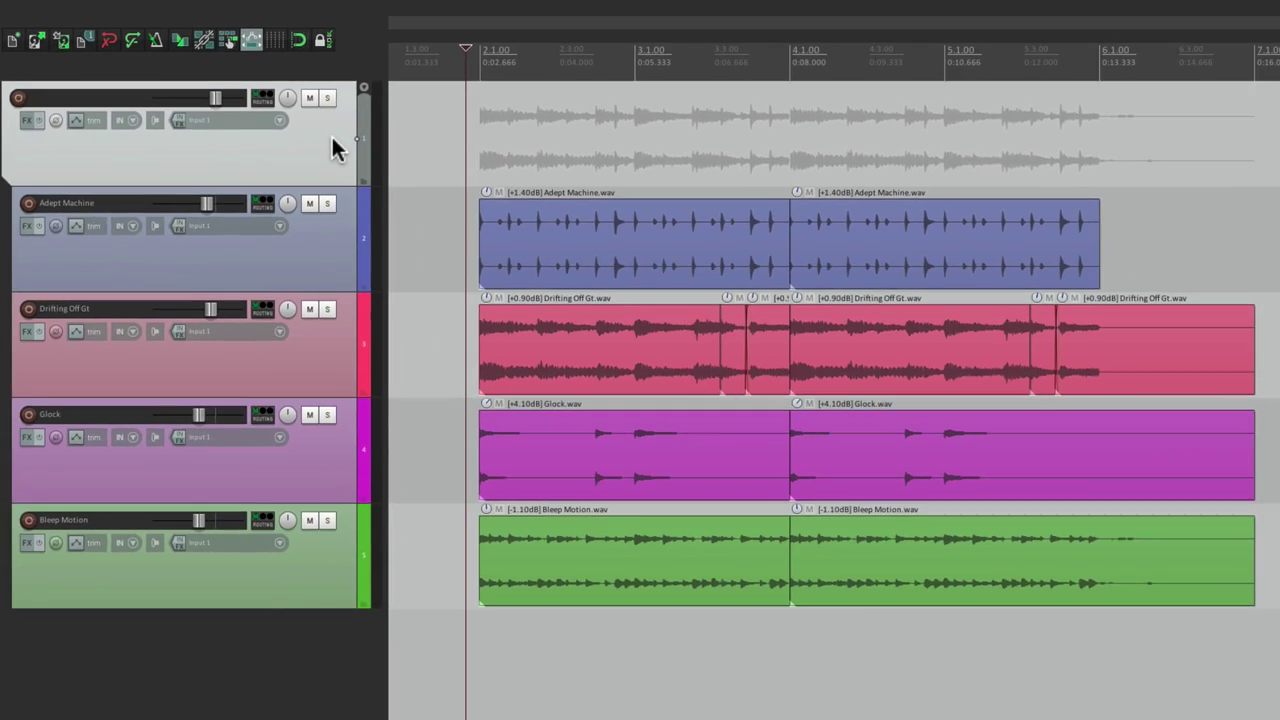
# - Add a new track below Bleep Motion and make Bleep Motion the last track in the folder
pyautogui.doubleClick(306, 653)
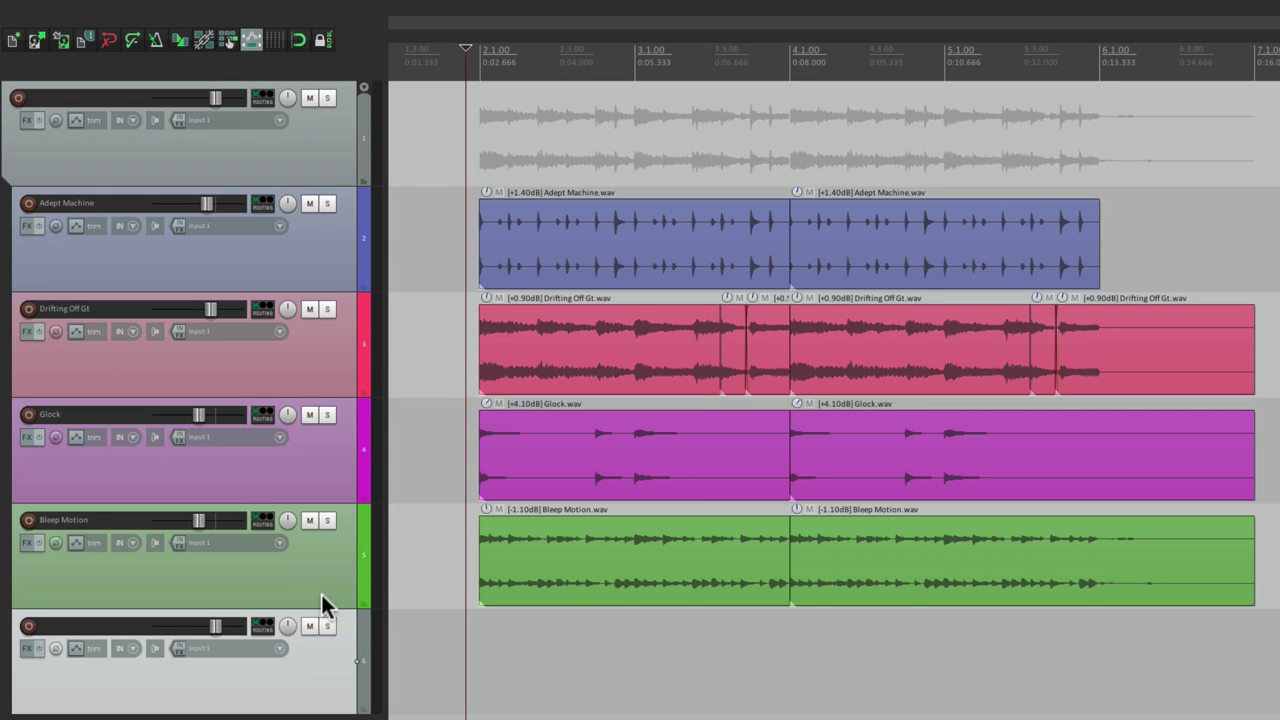
pyautogui.click(364, 605)
pyautogui.click(362, 603)
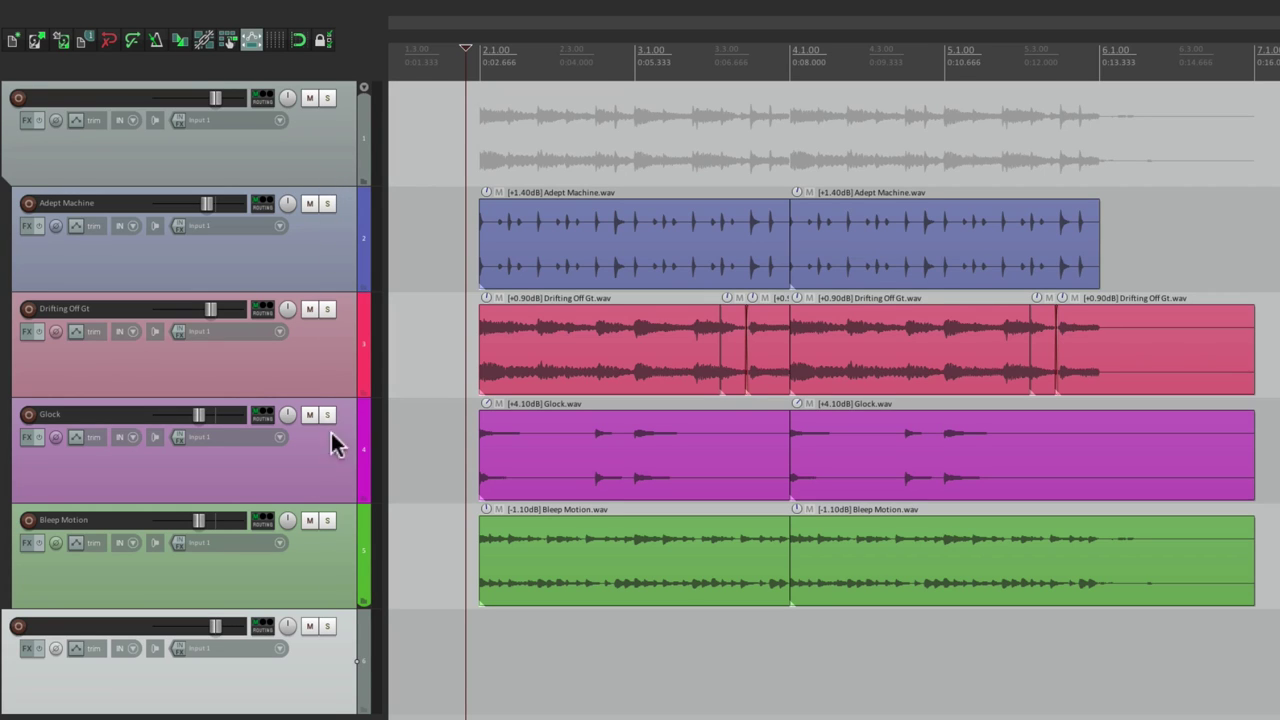
# - Toggle solo and mute on and off for the folder track to compare the effect on its child tracks and track 6
pyautogui.click(328, 96)
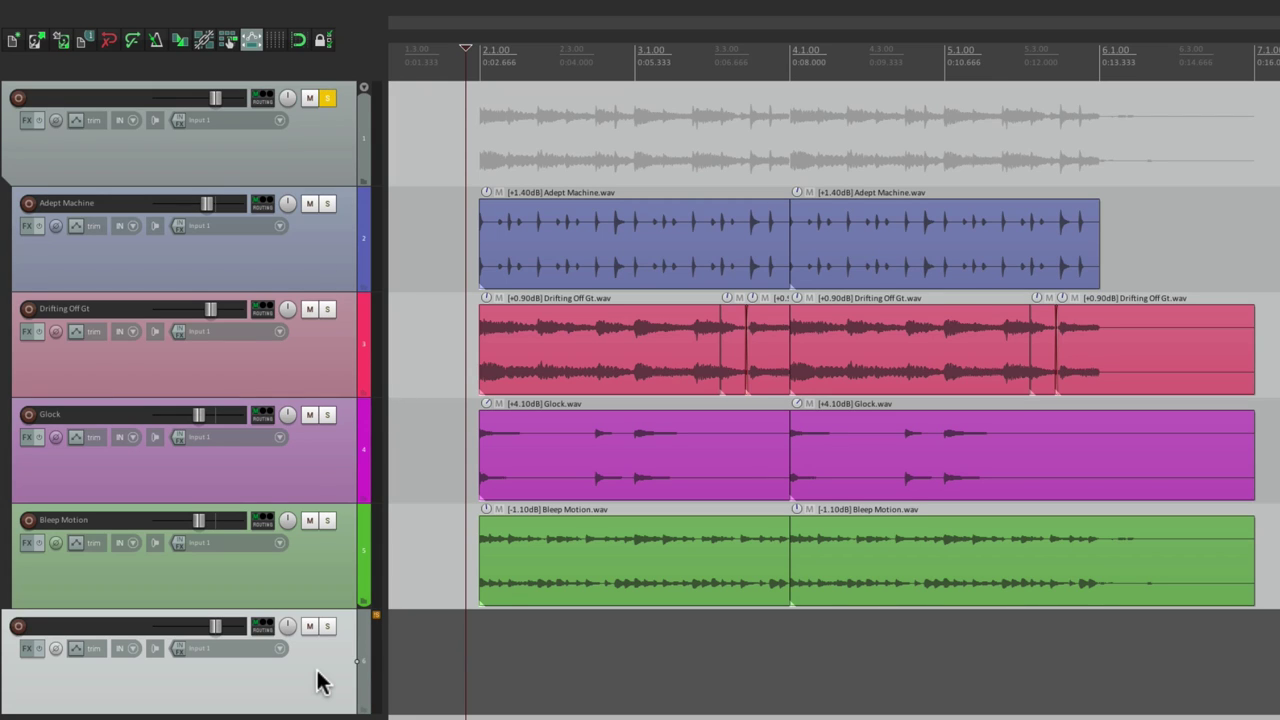
pyautogui.click(327, 97)
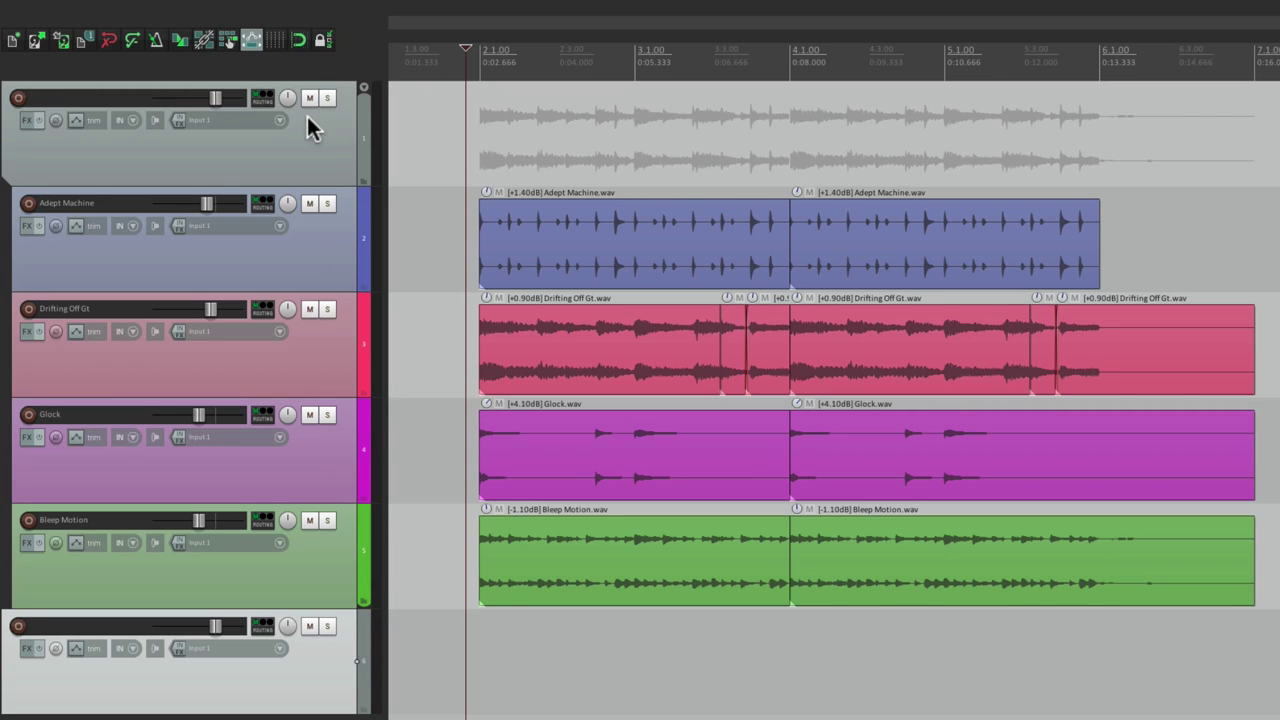
pyautogui.click(310, 98)
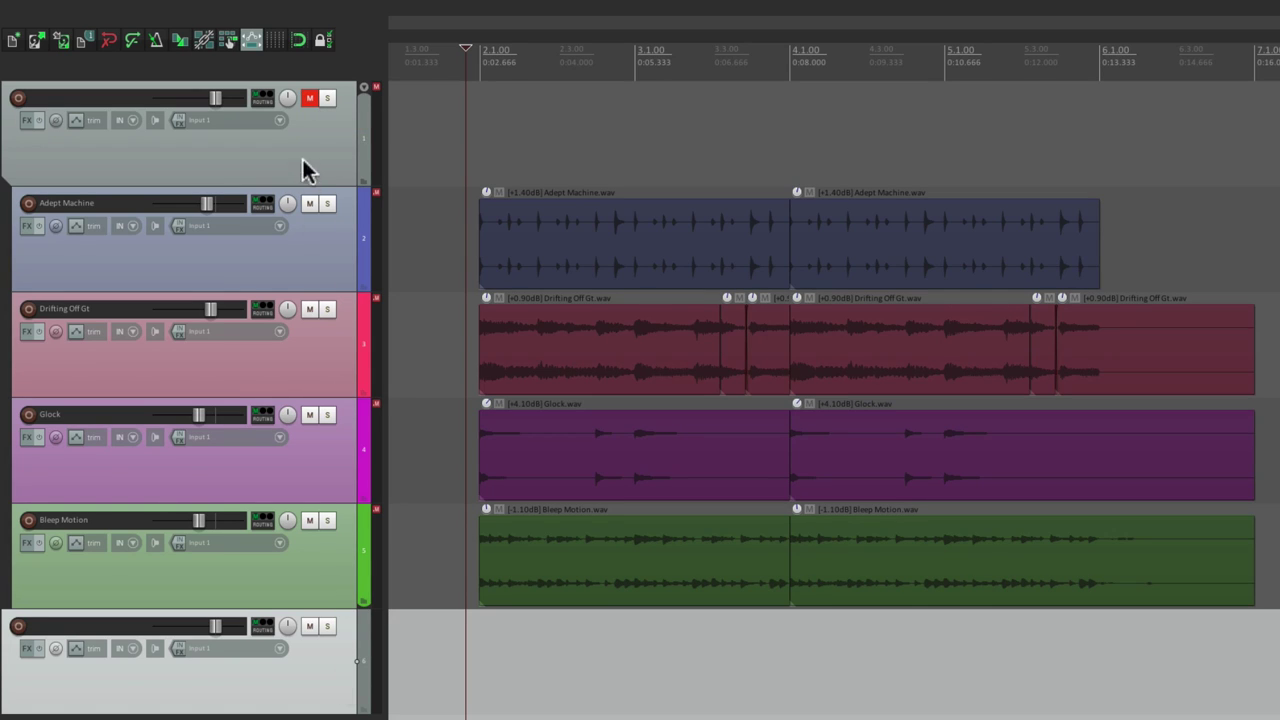
pyautogui.click(310, 98)
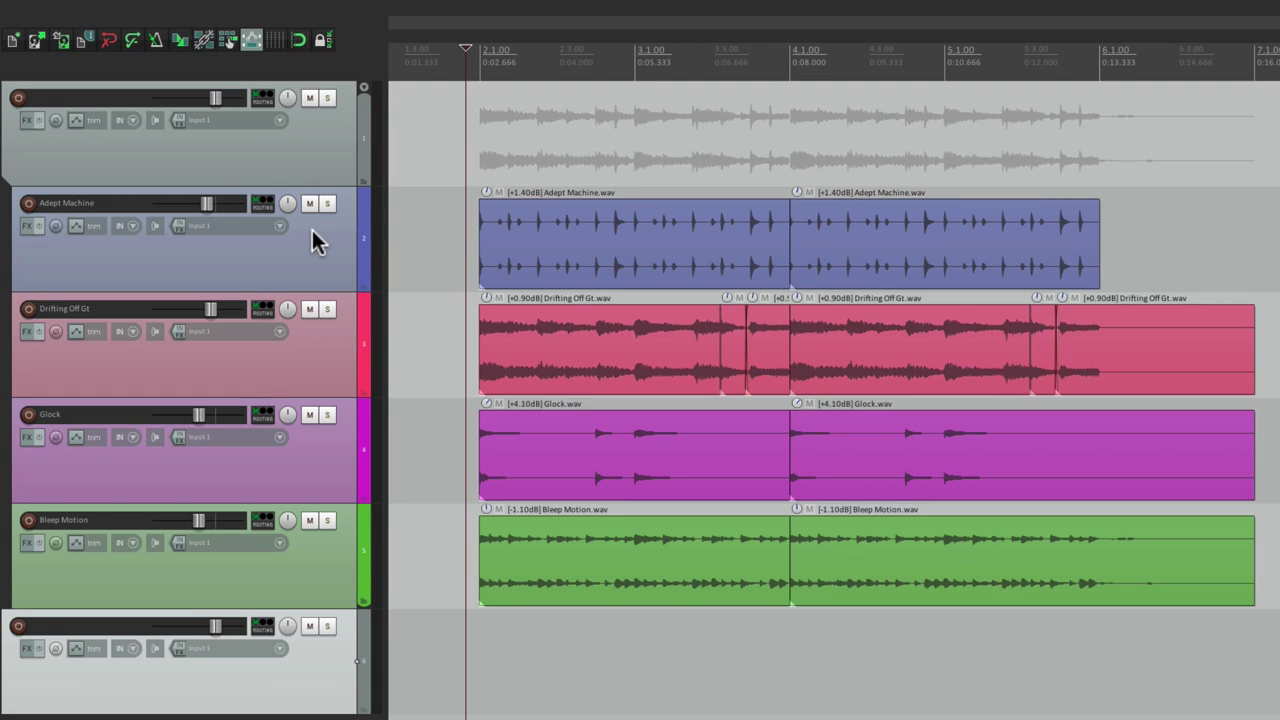
# - Examine the parent send of the Adept Machine track and the master send of the folder track in their routing settings
pyautogui.click(264, 205)
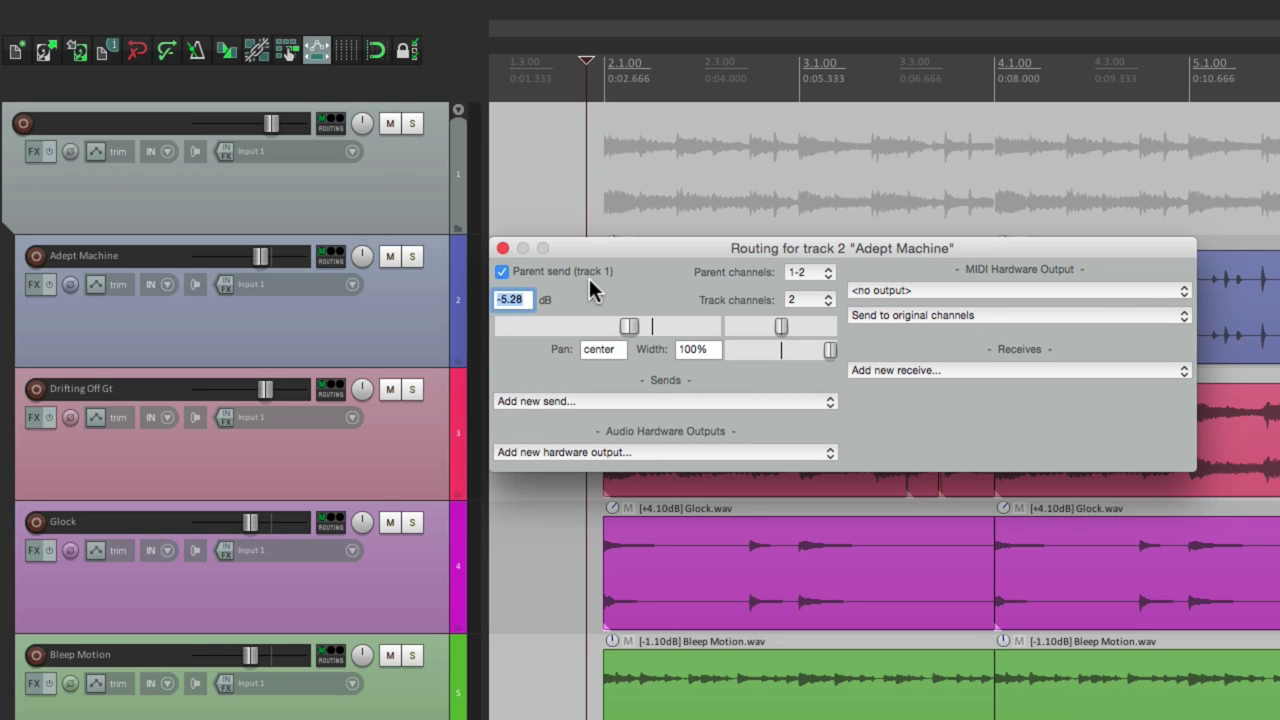
pyautogui.click(503, 248)
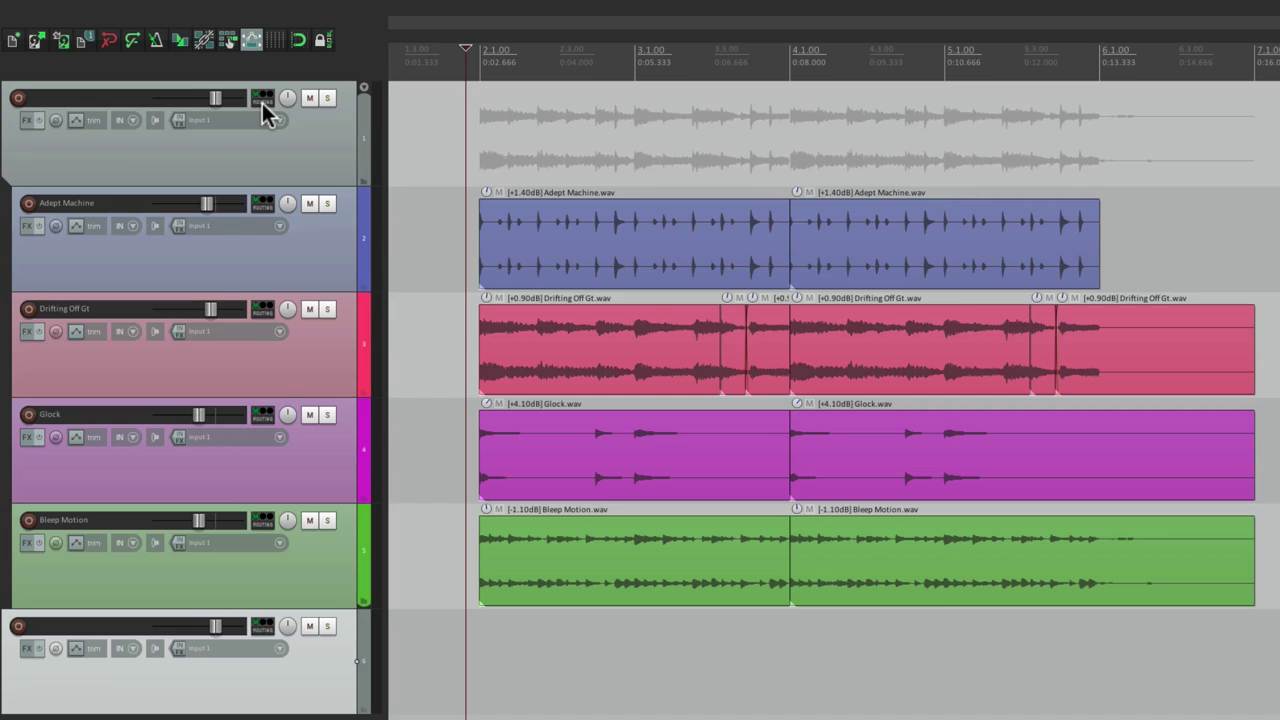
pyautogui.click(262, 100)
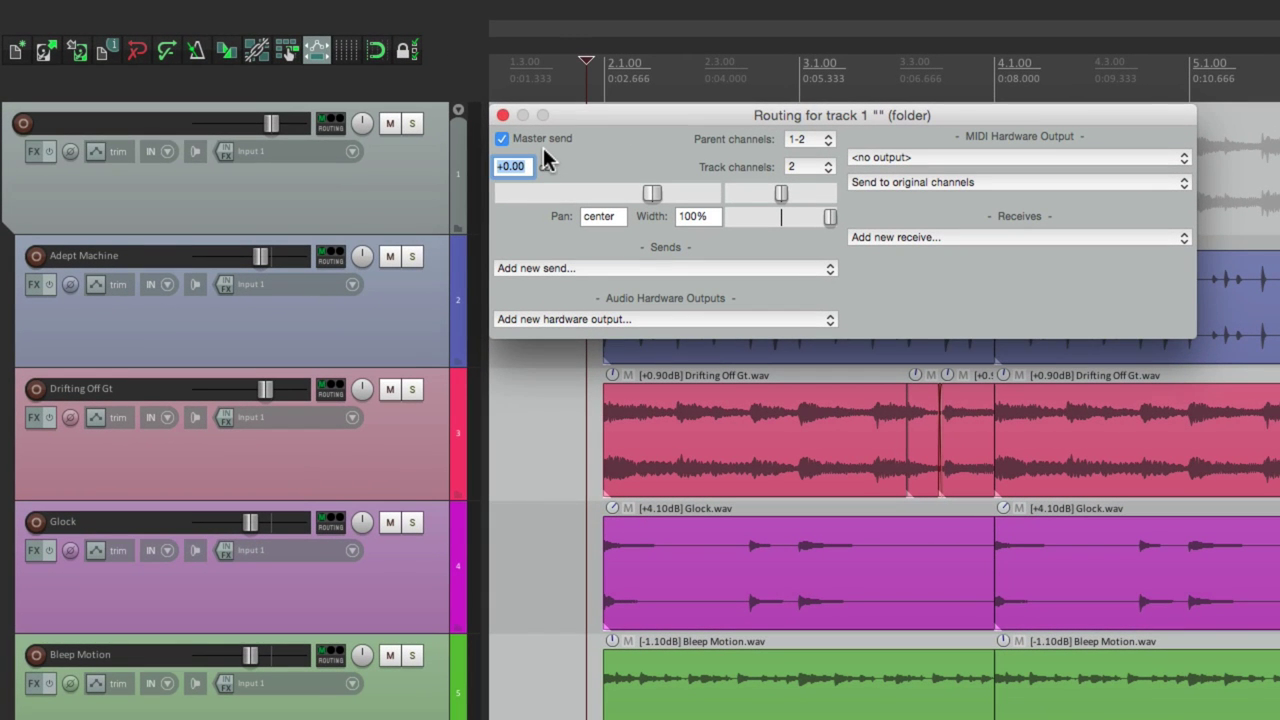
pyautogui.click(503, 115)
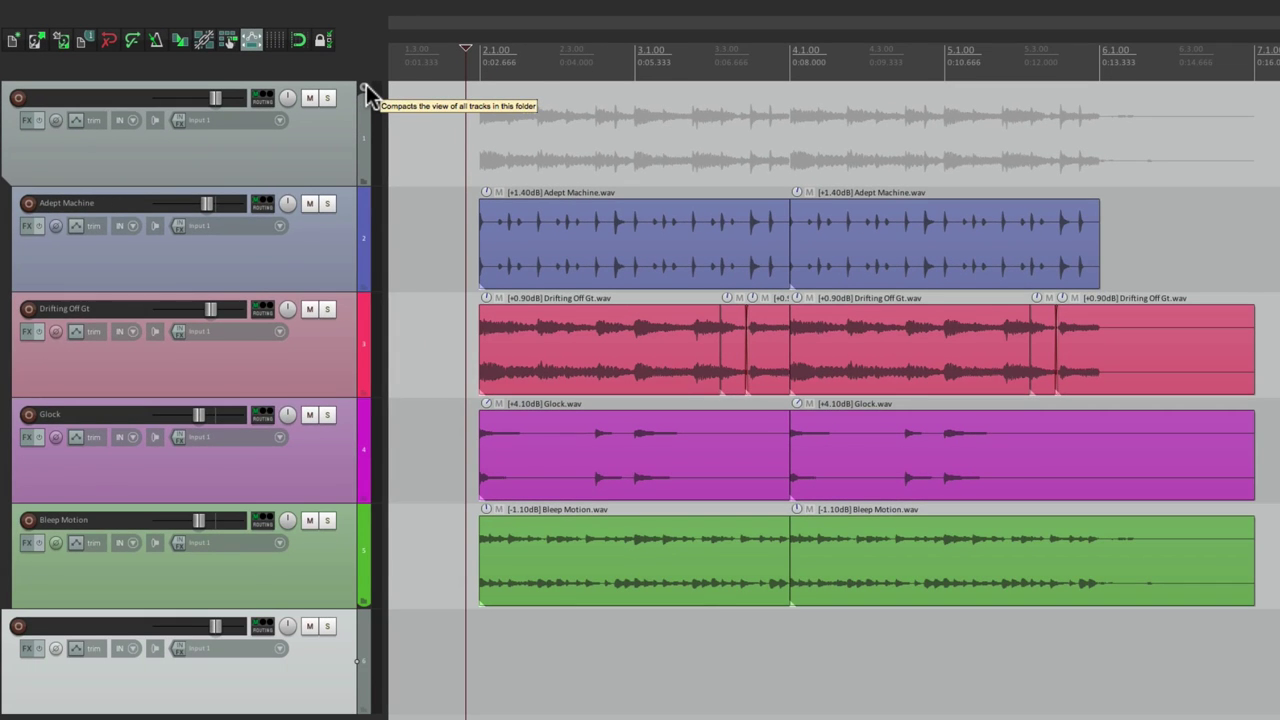
# - Cycle the folder's child tracks through the small, collapsed and full-height views, ending at full height
pyautogui.click(365, 87)
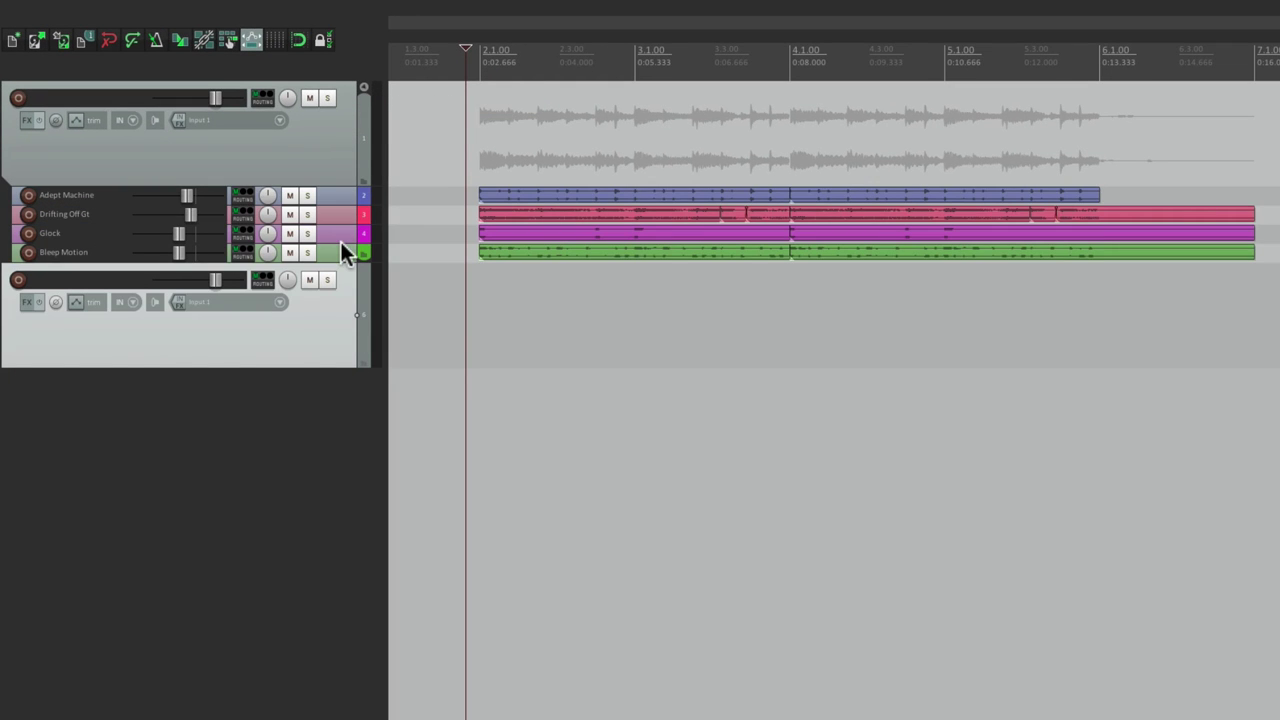
pyautogui.click(364, 88)
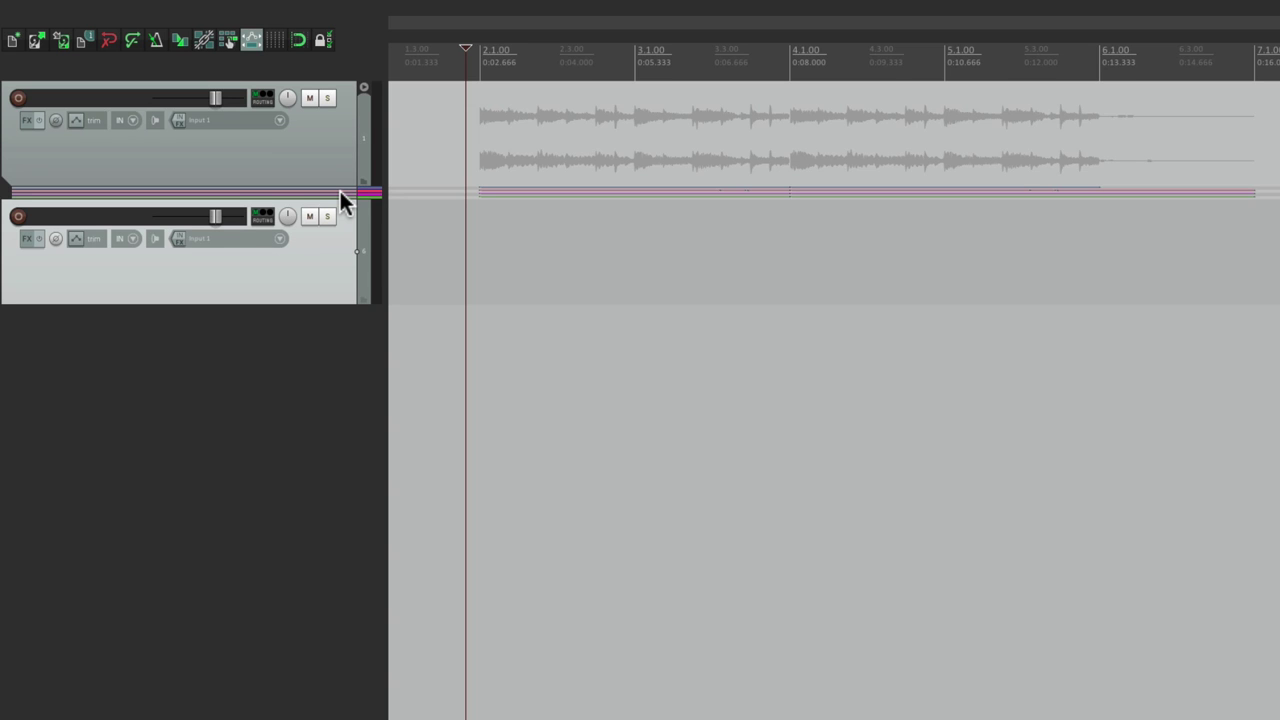
pyautogui.click(364, 87)
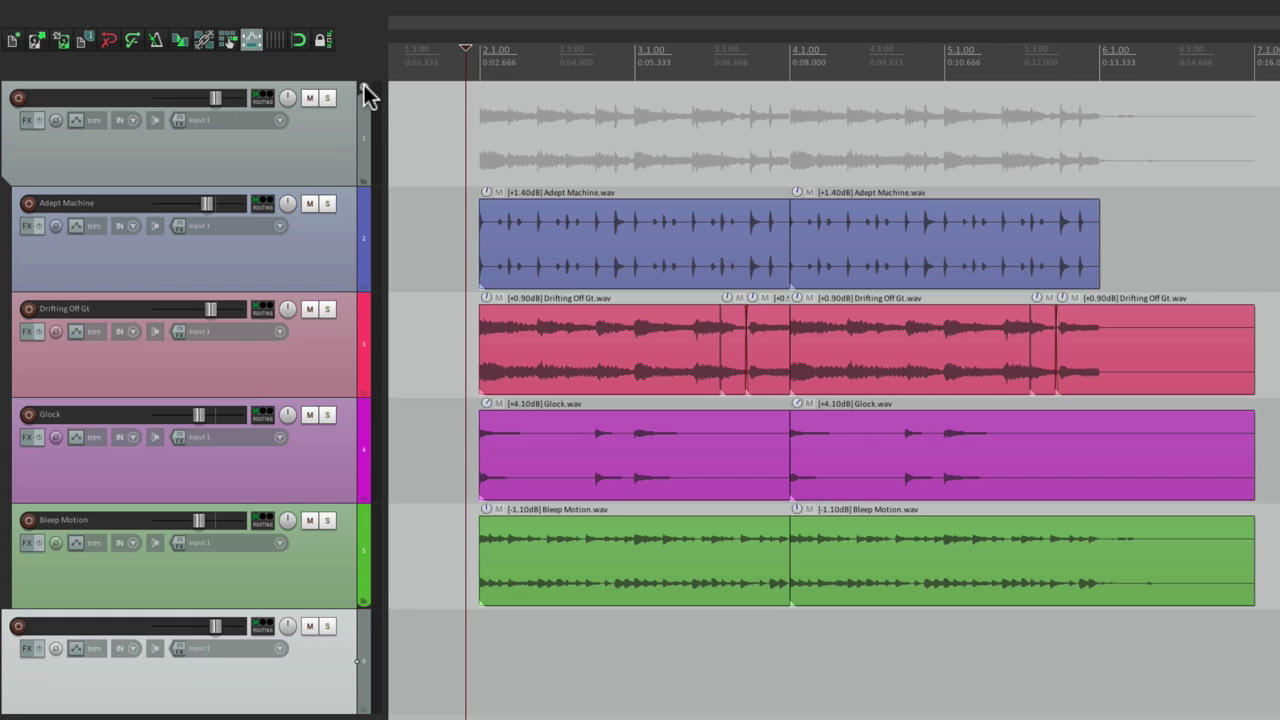
pyautogui.click(364, 87)
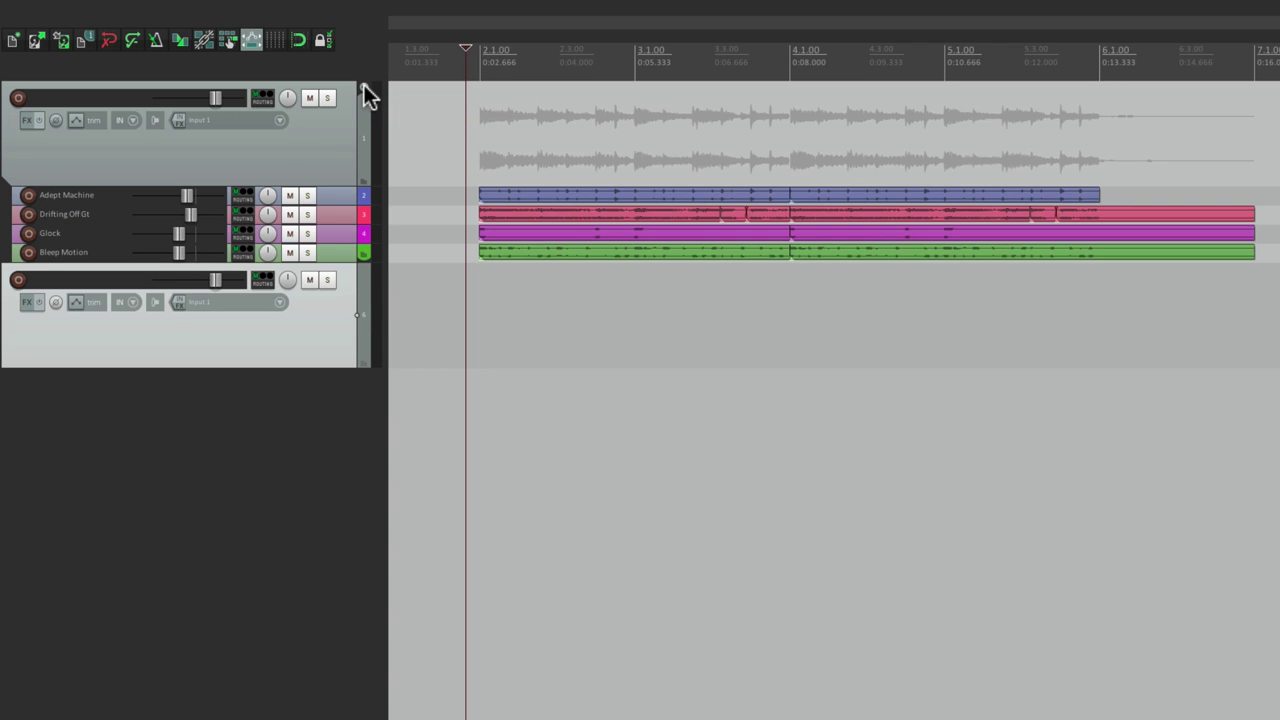
pyautogui.click(364, 87)
pyautogui.click(364, 87)
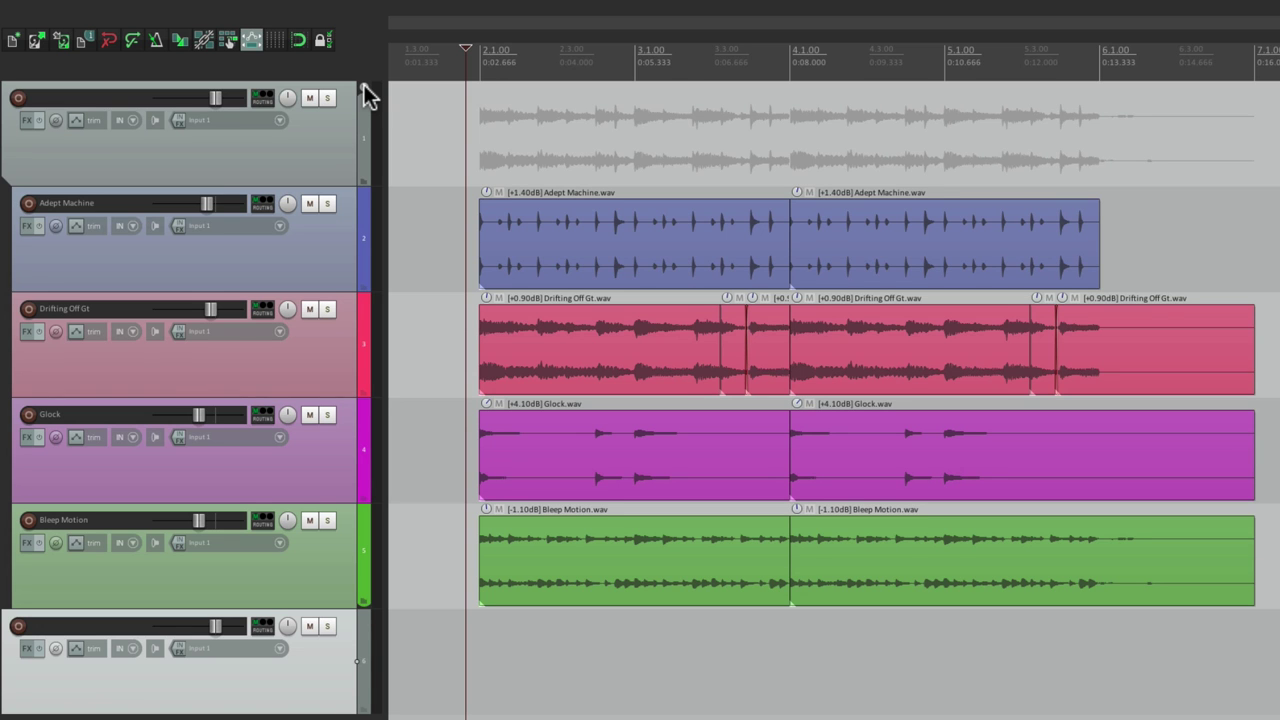
# - Show the mixer and enable grouping folders to the left
pyautogui.press('super+m')
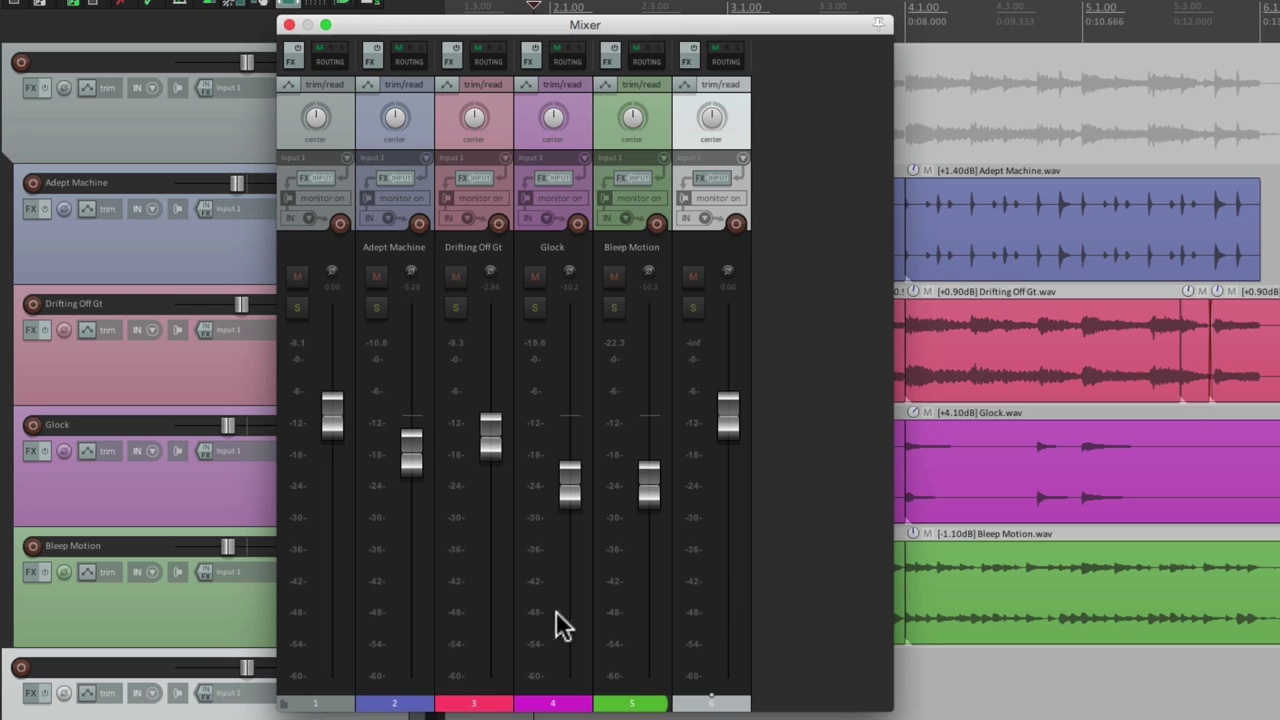
pyautogui.rightClick(815, 447)
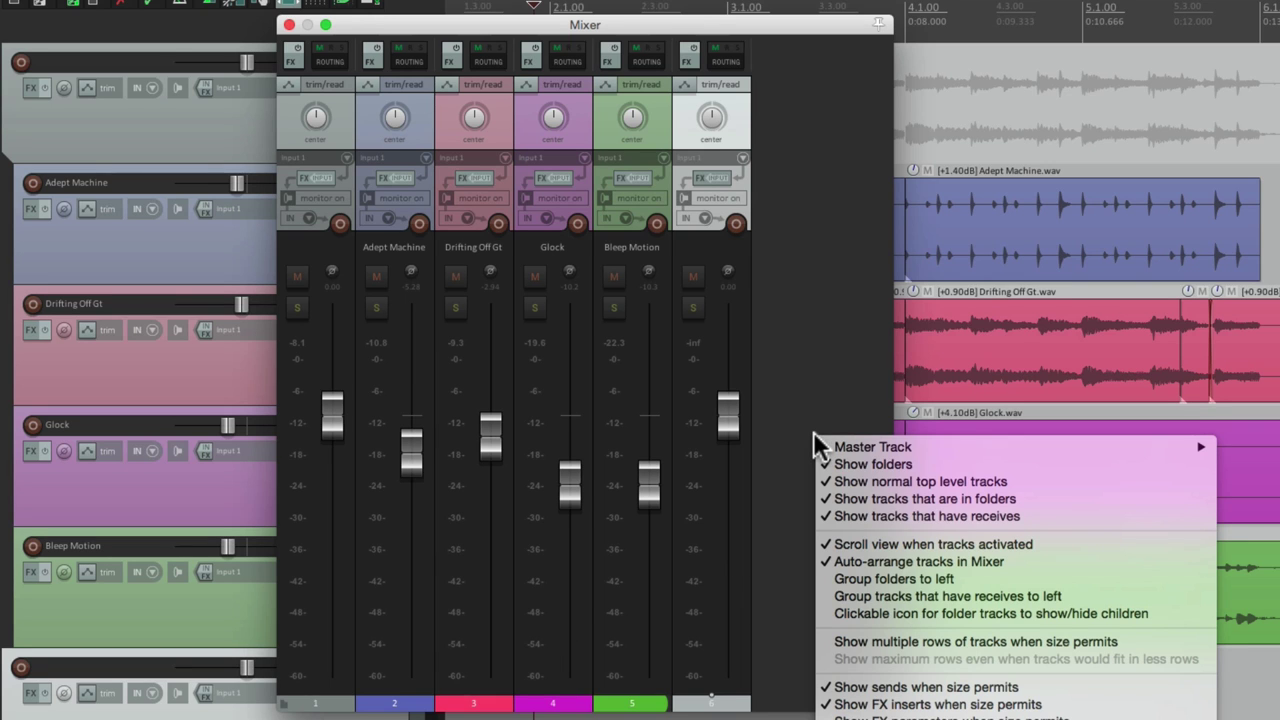
pyautogui.click(829, 581)
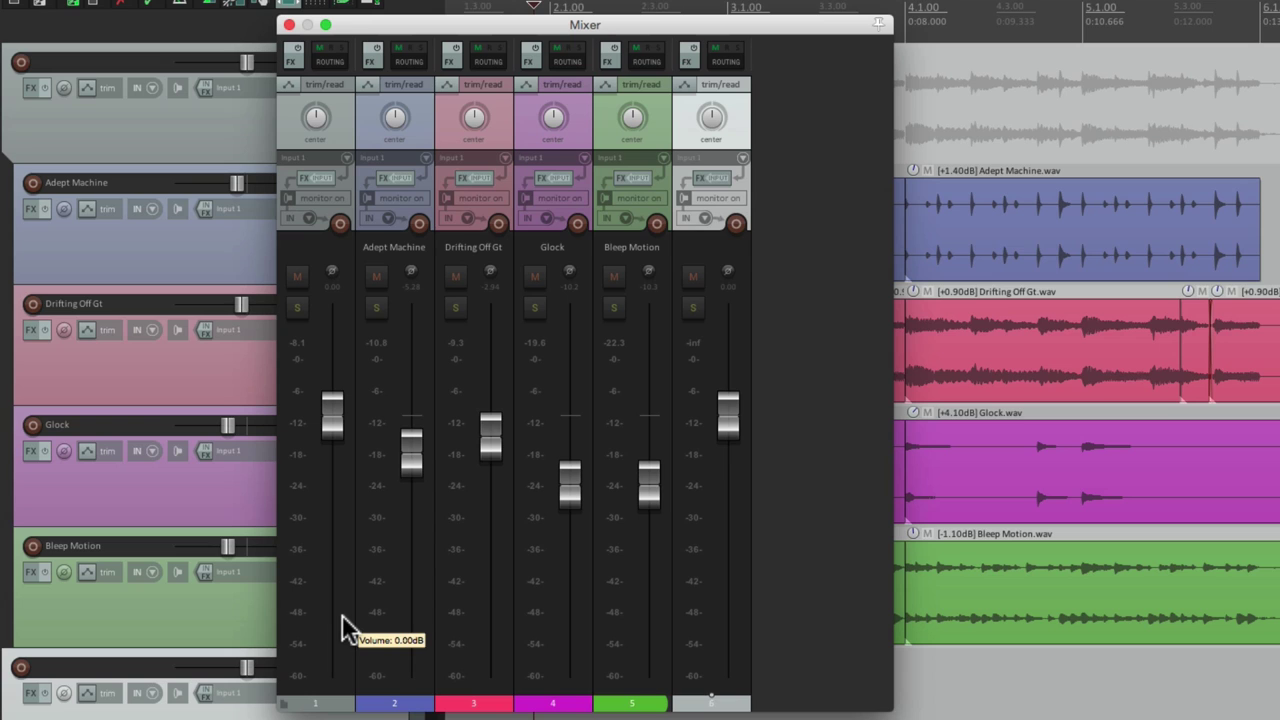
# - Toggle the folder track's mute and solo on and off in the mixer, and review the mixer display options
pyautogui.click(297, 277)
pyautogui.click(297, 277)
pyautogui.click(298, 306)
pyautogui.click(298, 306)
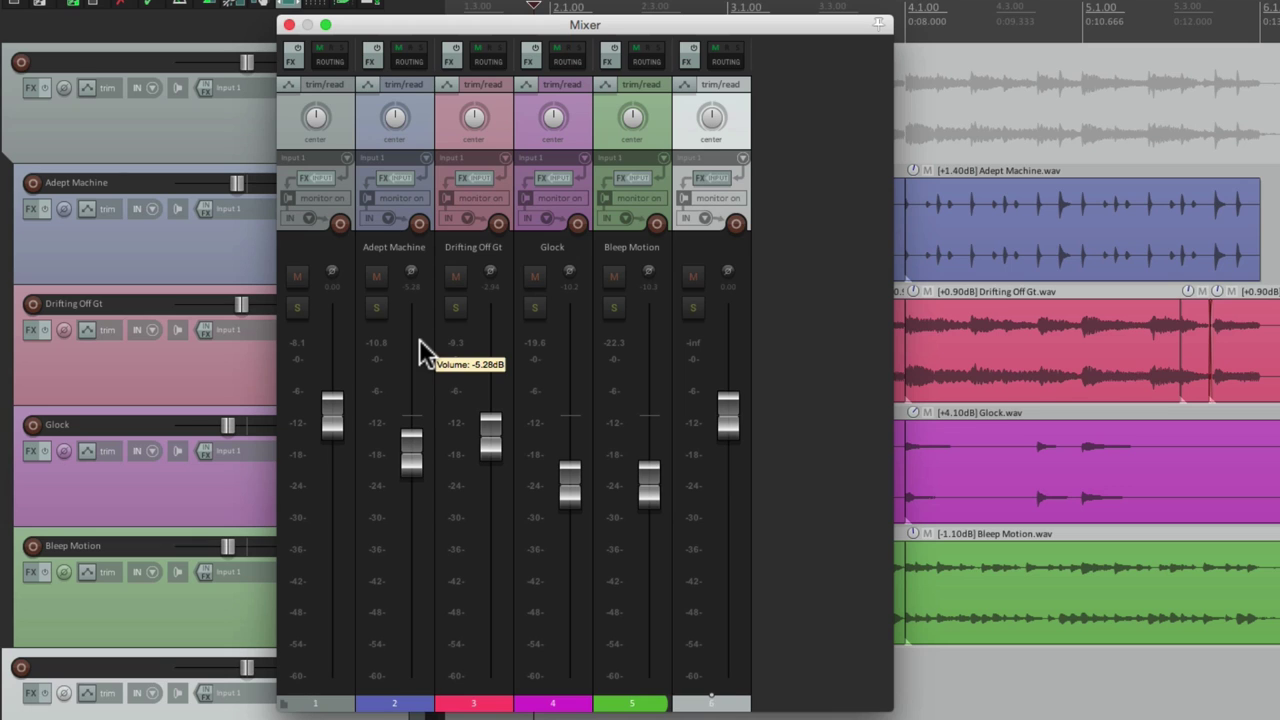
pyautogui.rightClick(782, 410)
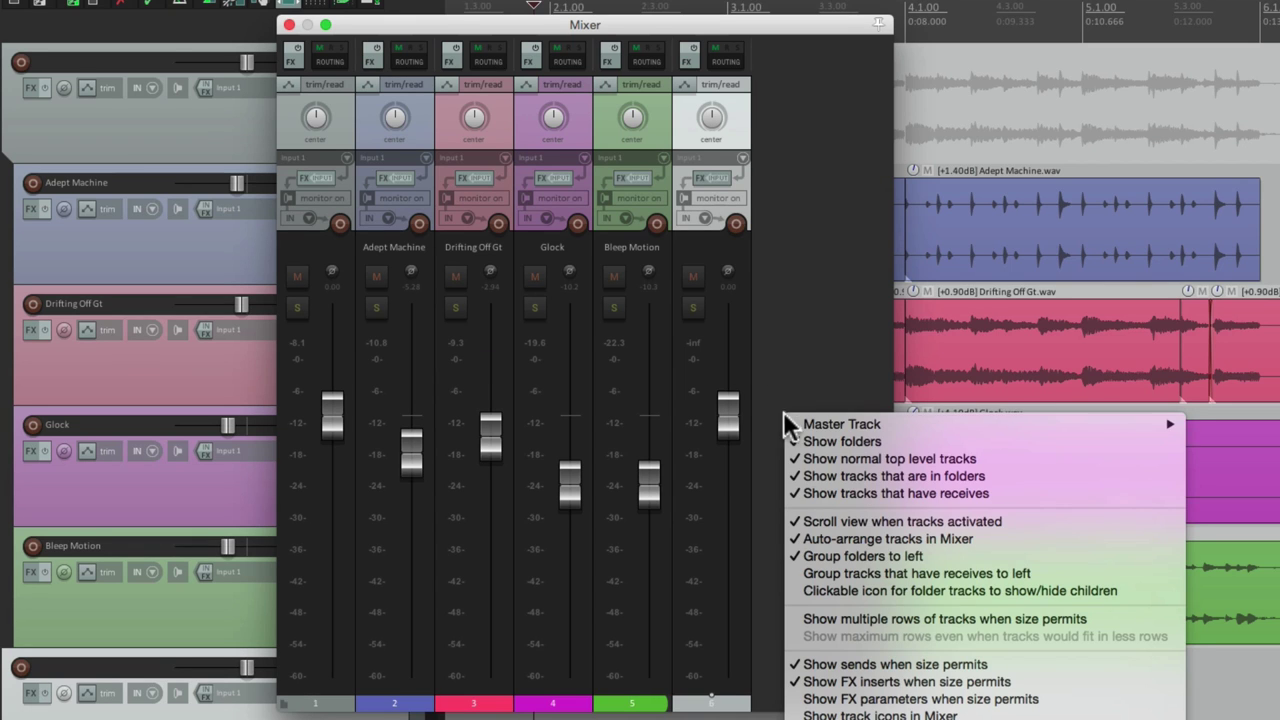
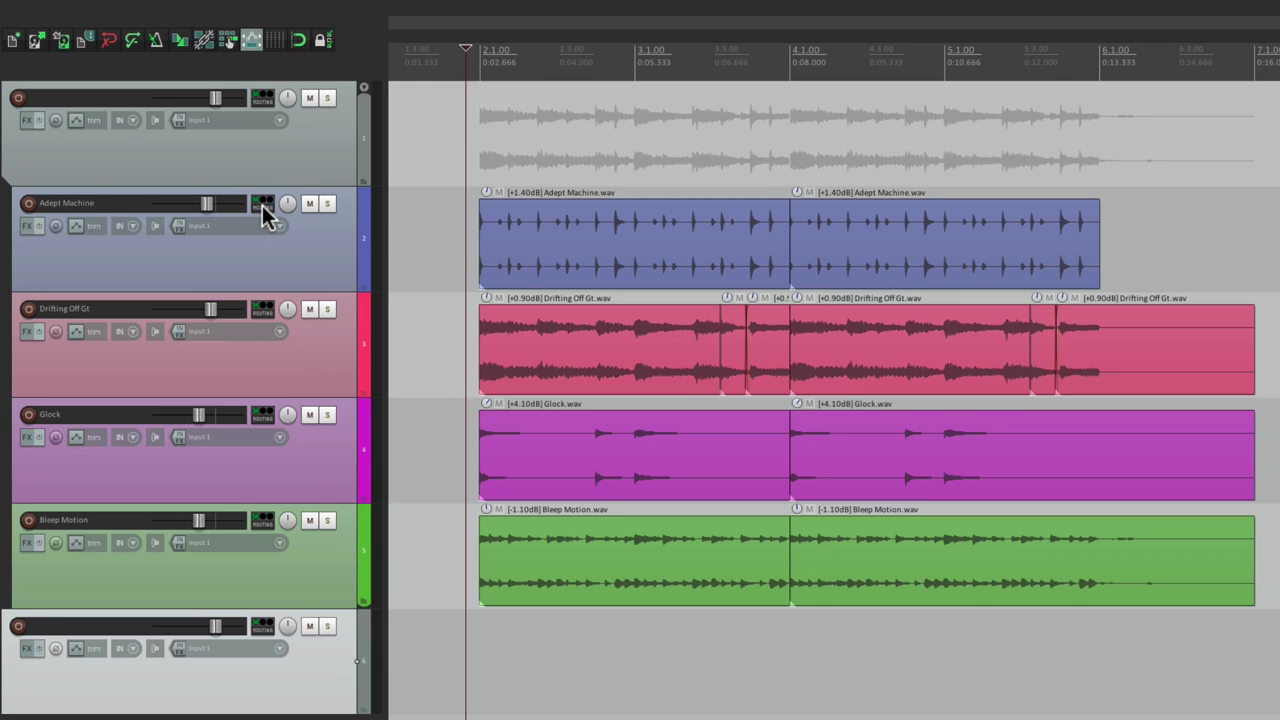
# - Create sends from Adept Machine, Drifting Off Gt, Glock and Bleep Motion to the unnamed track 6
pyautogui.moveTo(262, 207); pyautogui.dragTo(298, 648)
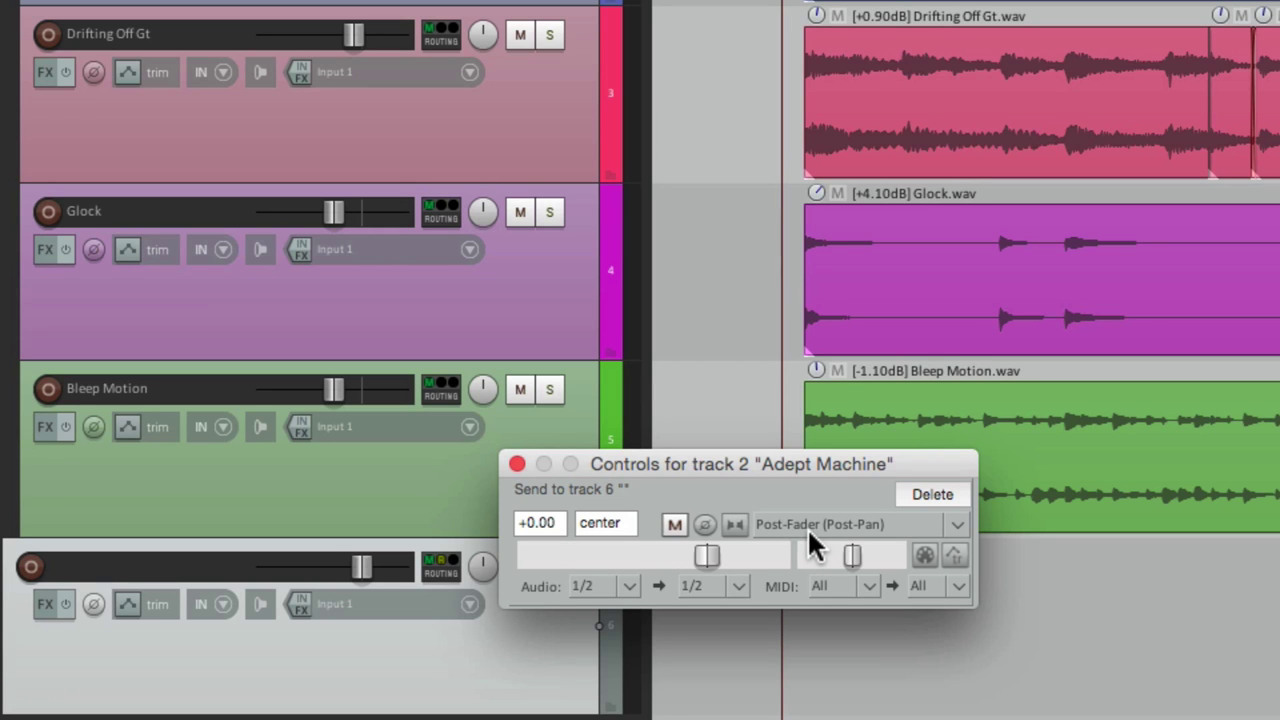
pyautogui.click(517, 464)
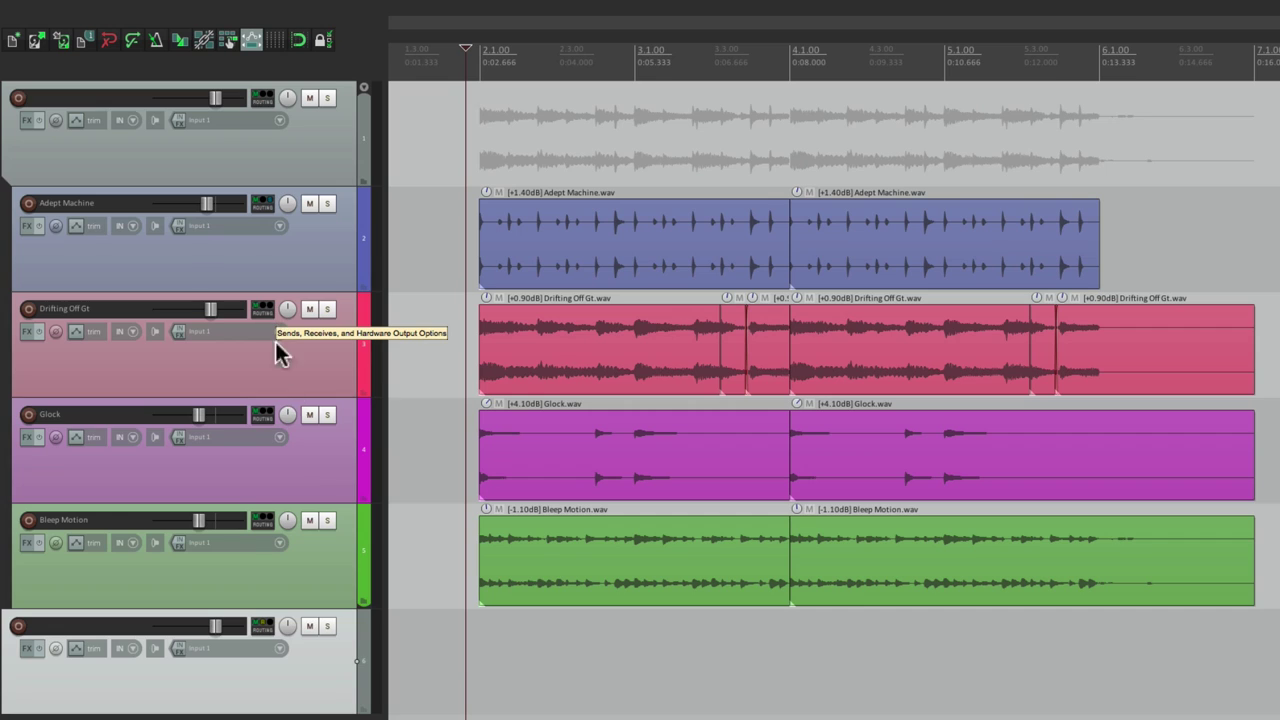
pyautogui.moveTo(262, 309); pyautogui.dragTo(300, 690)
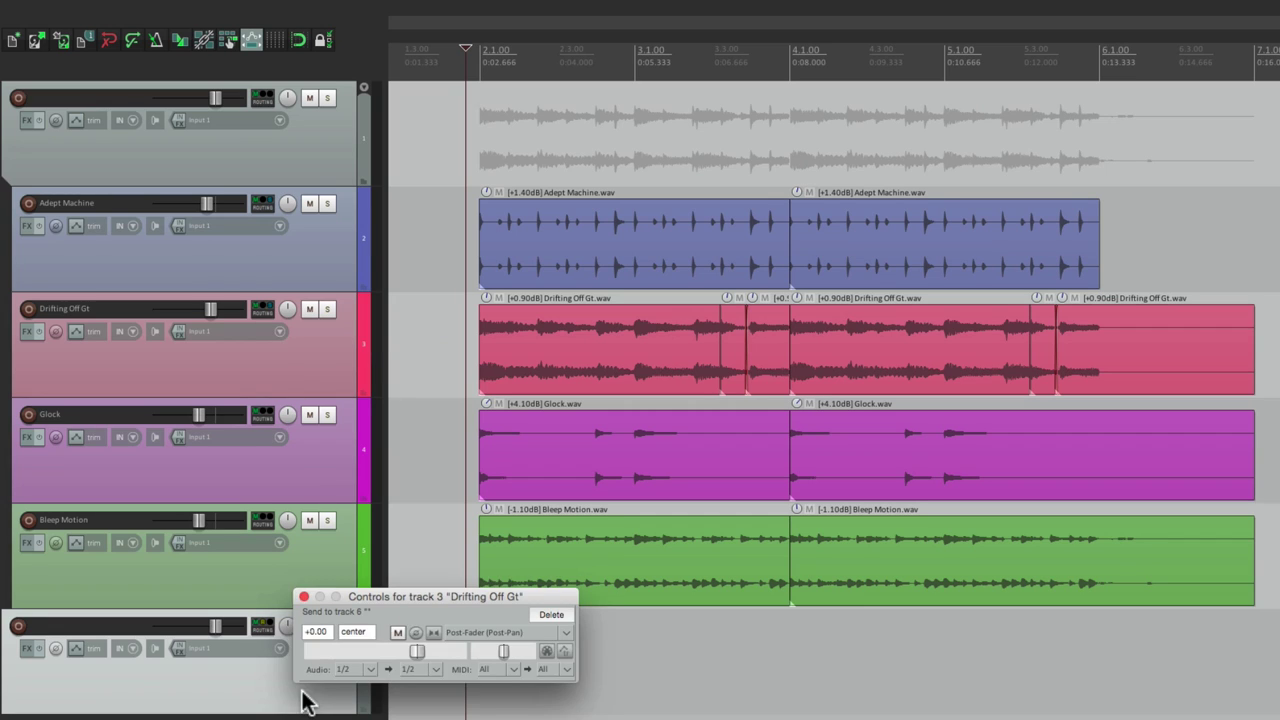
pyautogui.click(300, 594)
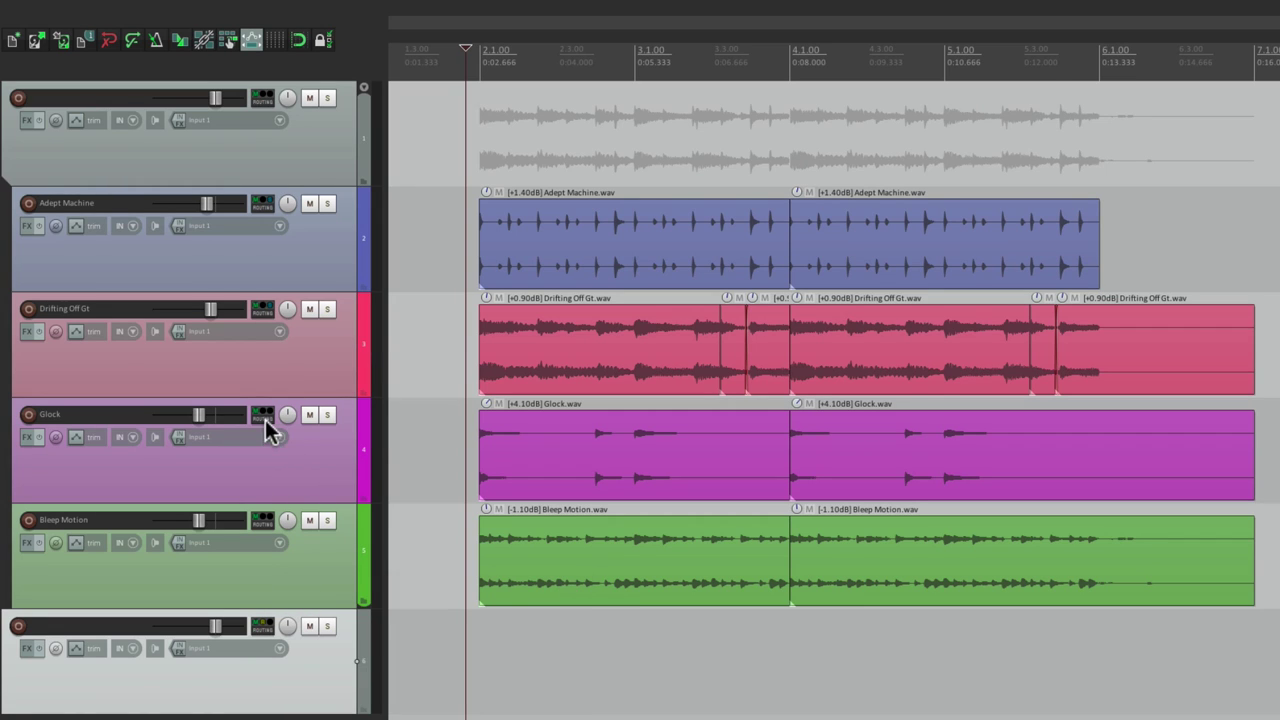
pyautogui.moveTo(268, 425); pyautogui.dragTo(340, 692)
pyautogui.click(347, 584)
pyautogui.moveTo(272, 528); pyautogui.dragTo(320, 714)
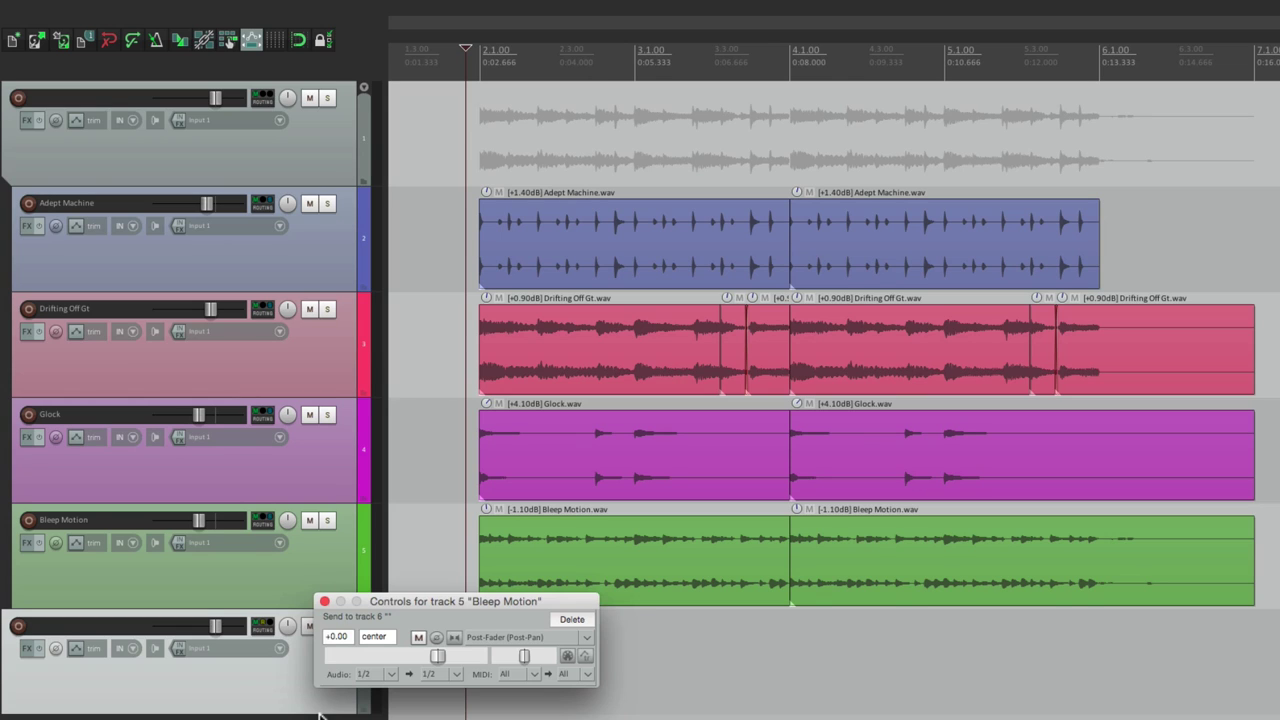
# - Play the project while lowering the folder track's volume, and reset its fader to the default level
pyautogui.click(324, 601)
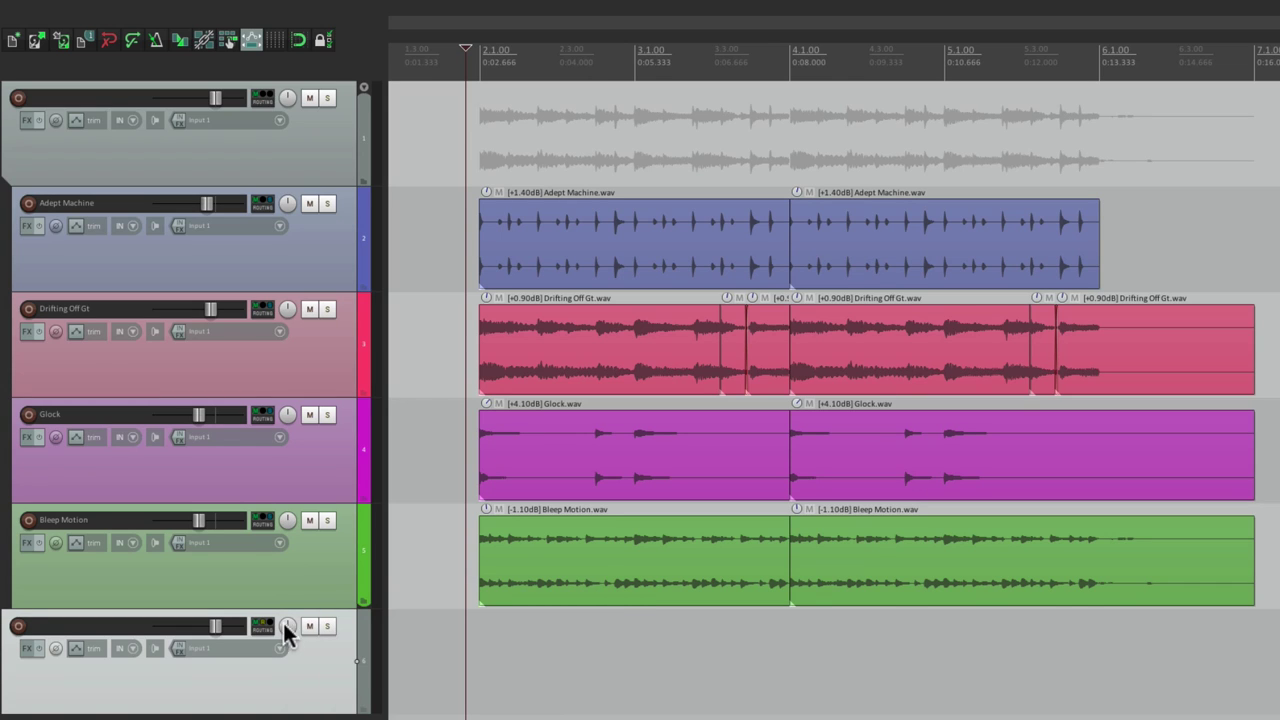
pyautogui.moveTo(270, 636)
pyautogui.press('space')
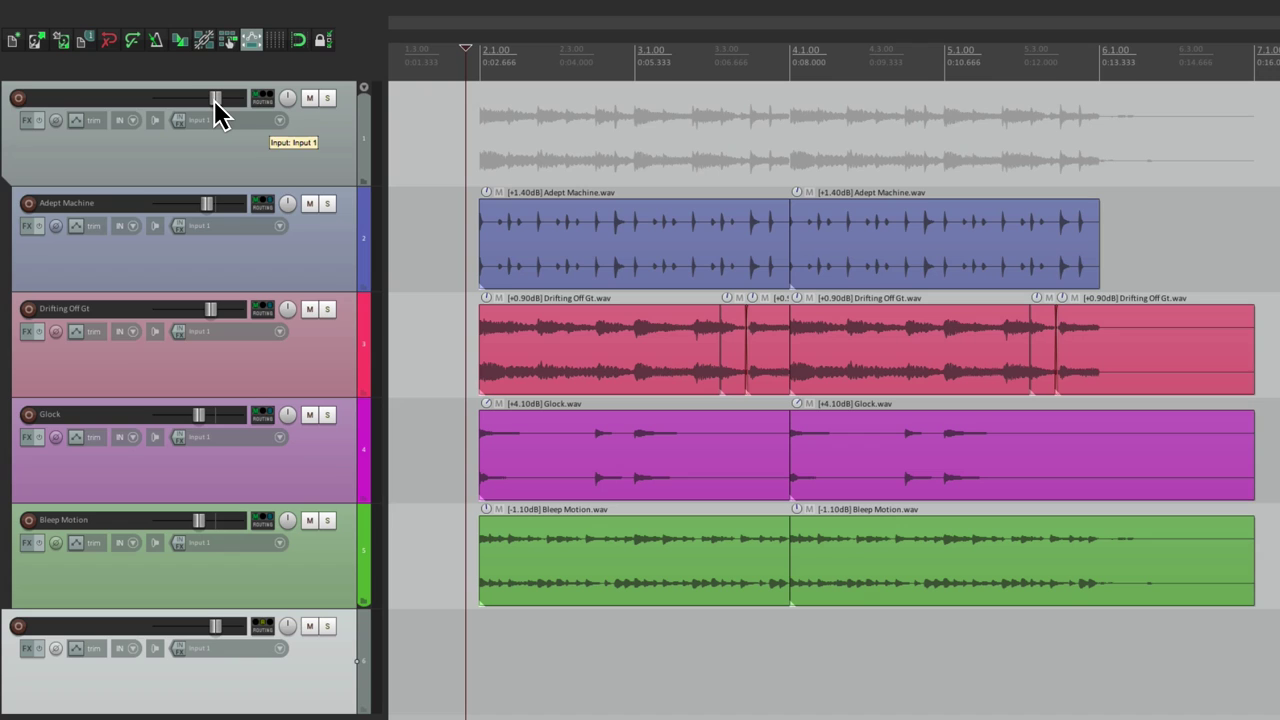
pyautogui.press('space')
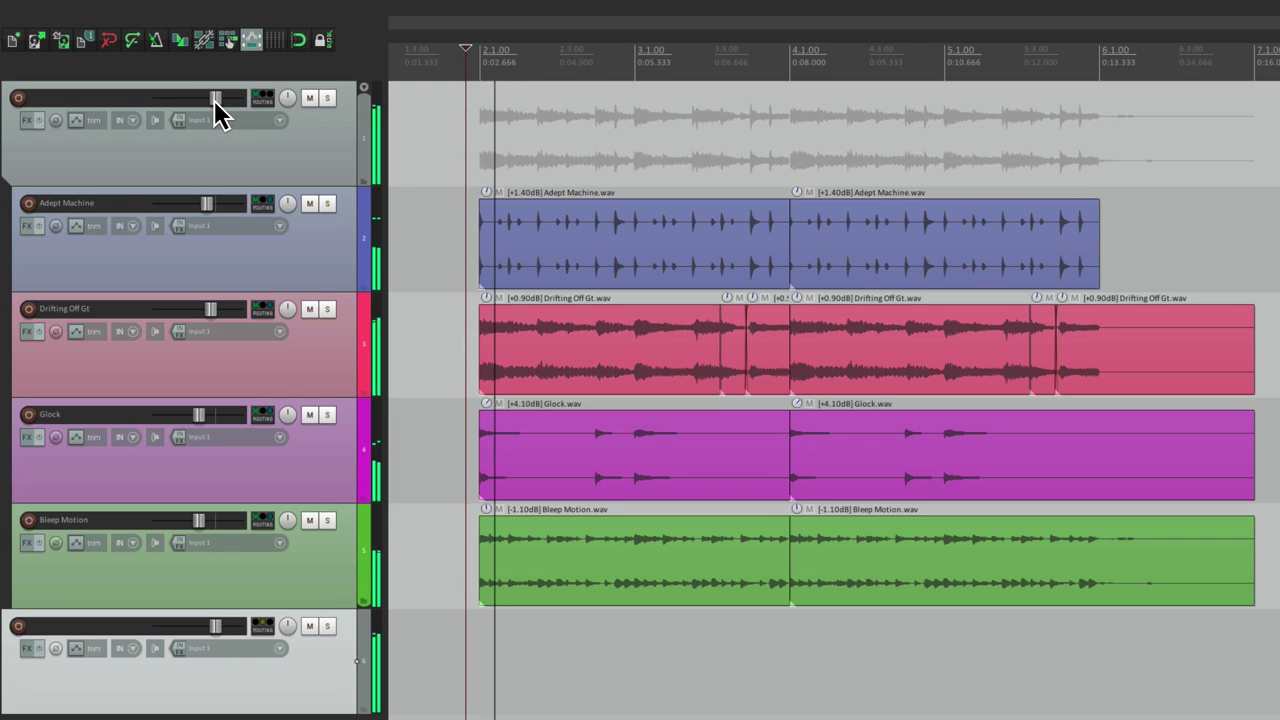
pyautogui.moveTo(216, 104); pyautogui.dragTo(149, 114)
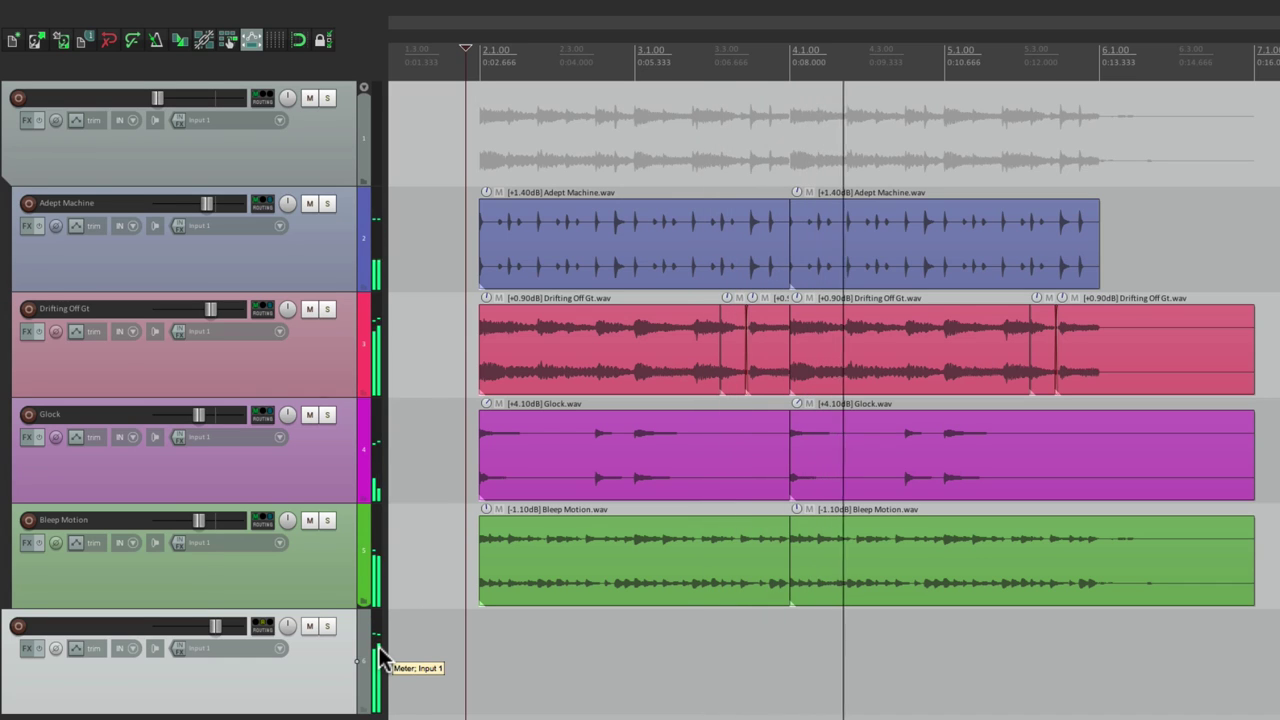
pyautogui.press('space')
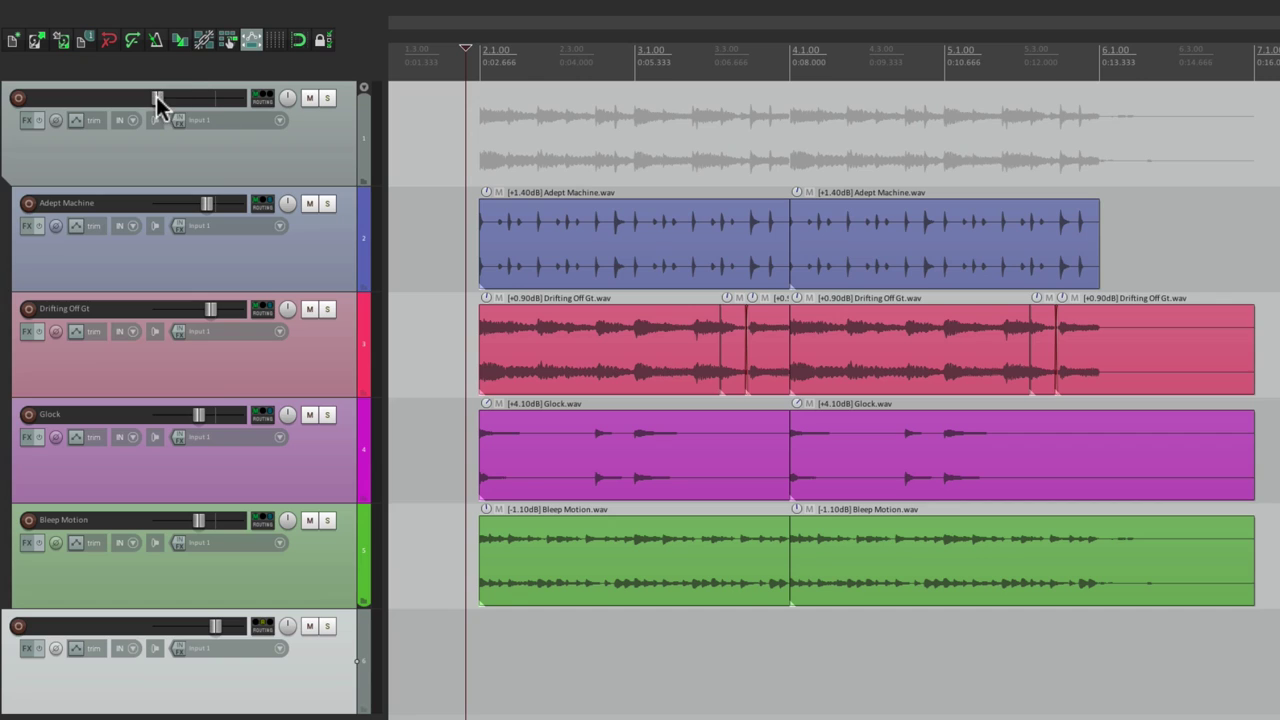
pyautogui.moveTo(157, 95); pyautogui.dragTo(203, 108)
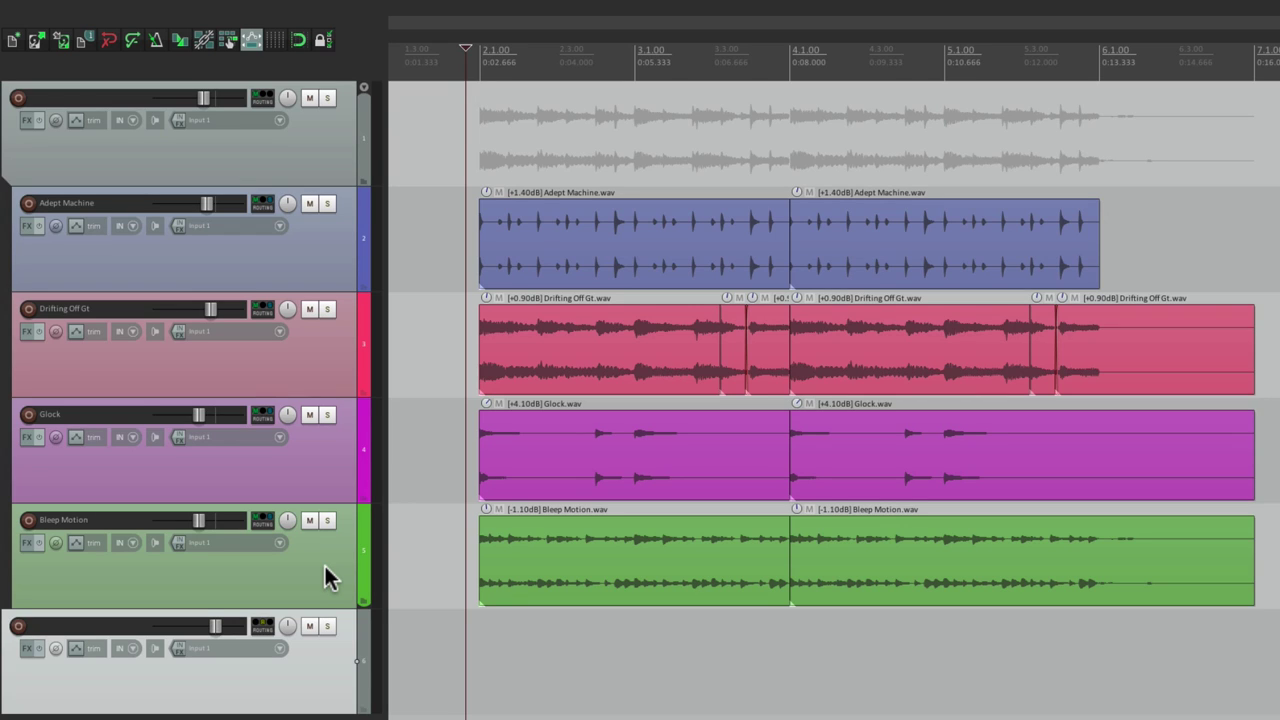
pyautogui.doubleClick(205, 100)
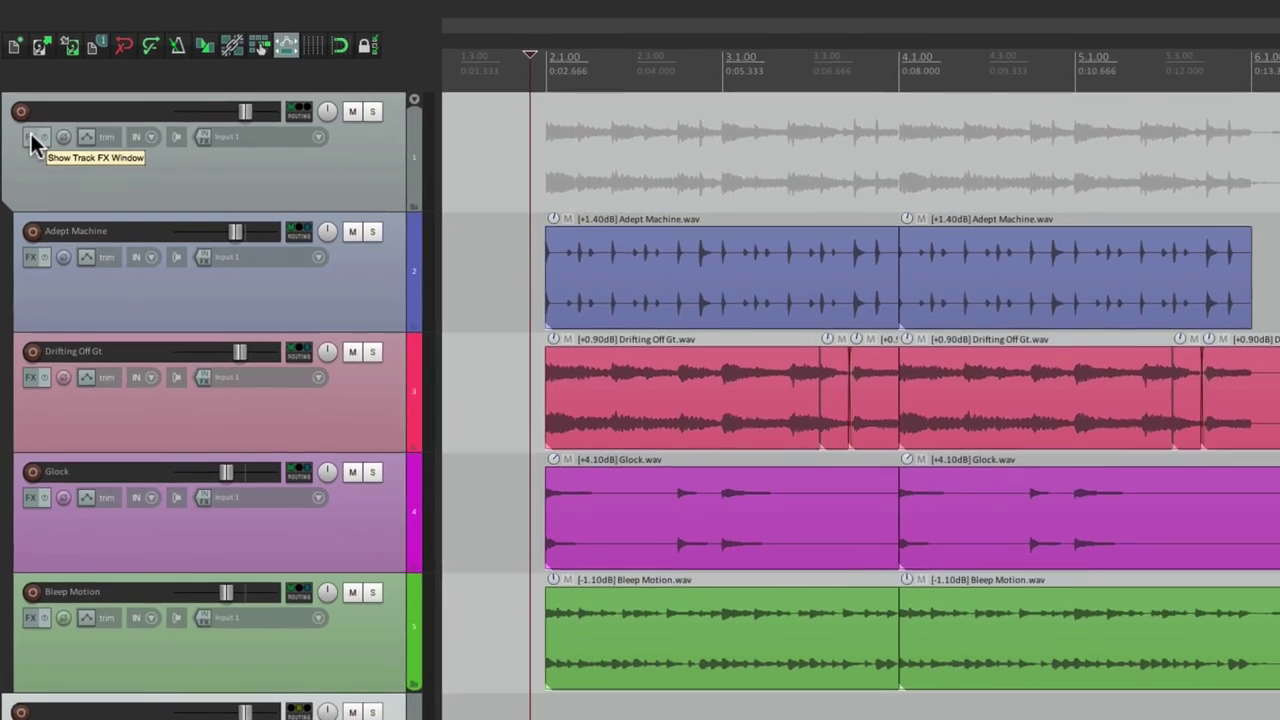
# - Add the ReaEQ effect to the folder track and close the effect window
pyautogui.rightClick(27, 120)
pyautogui.moveTo(46, 177)
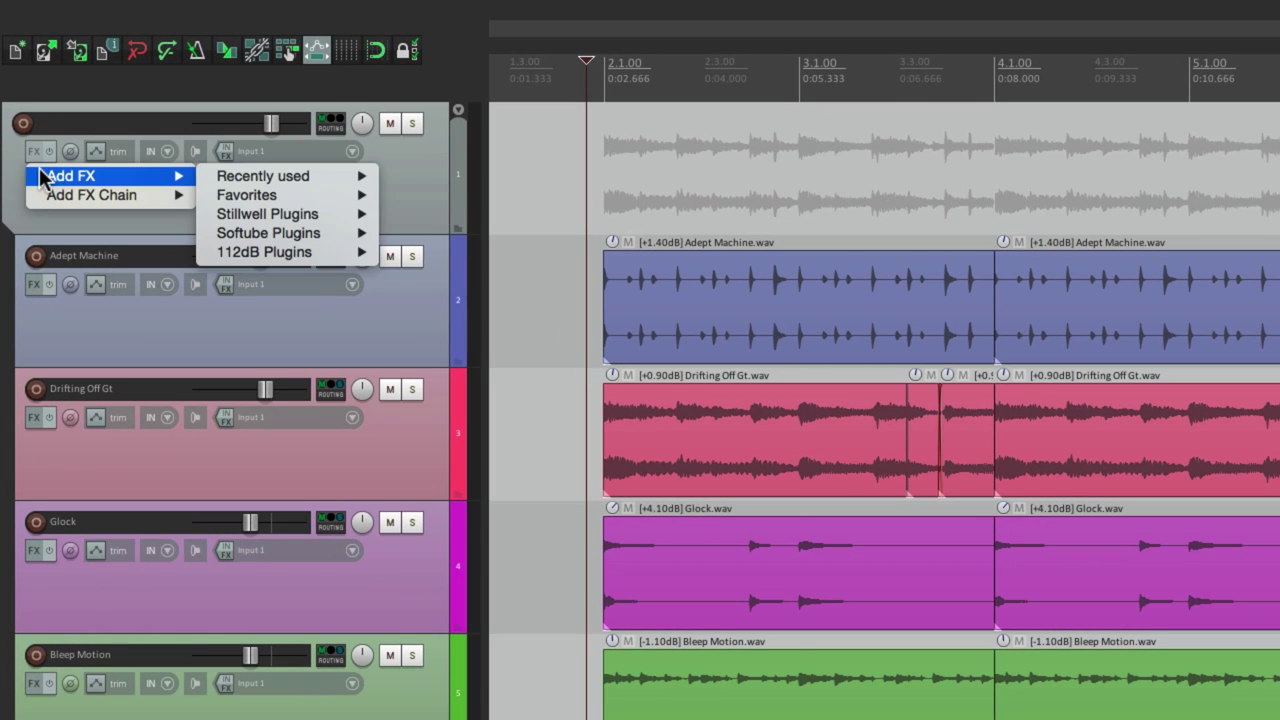
pyautogui.moveTo(277, 178)
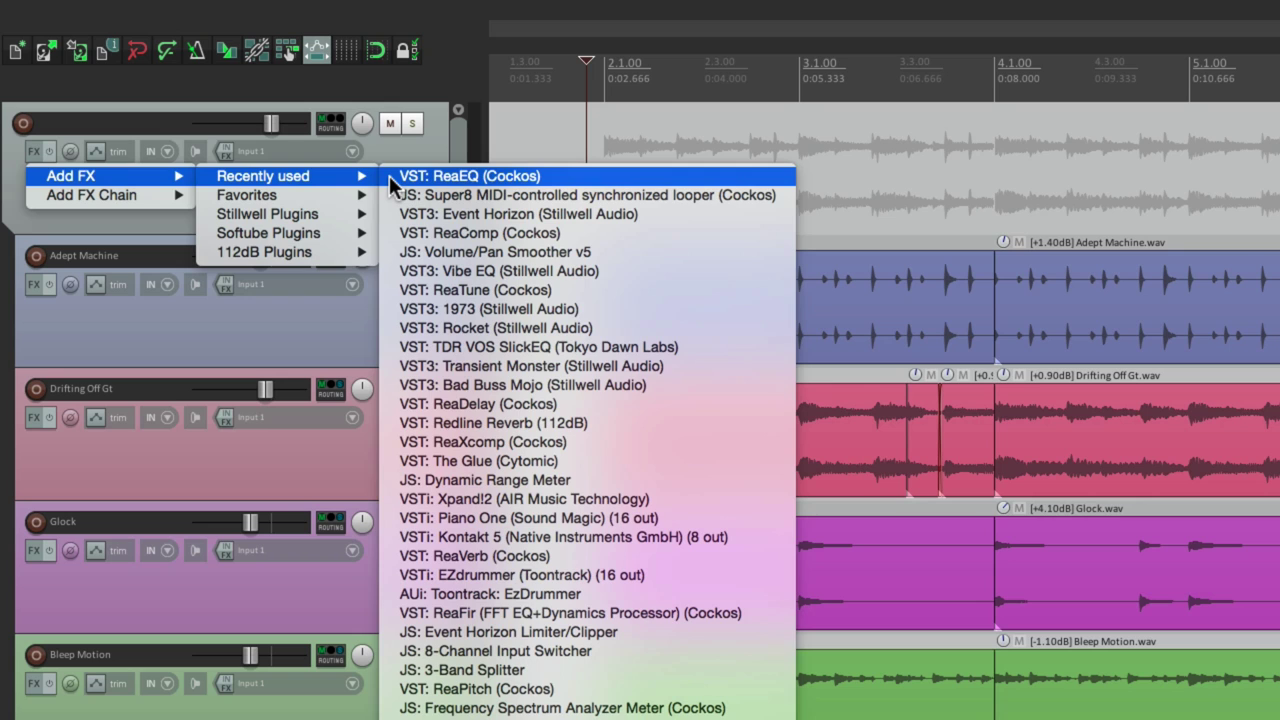
pyautogui.click(389, 177)
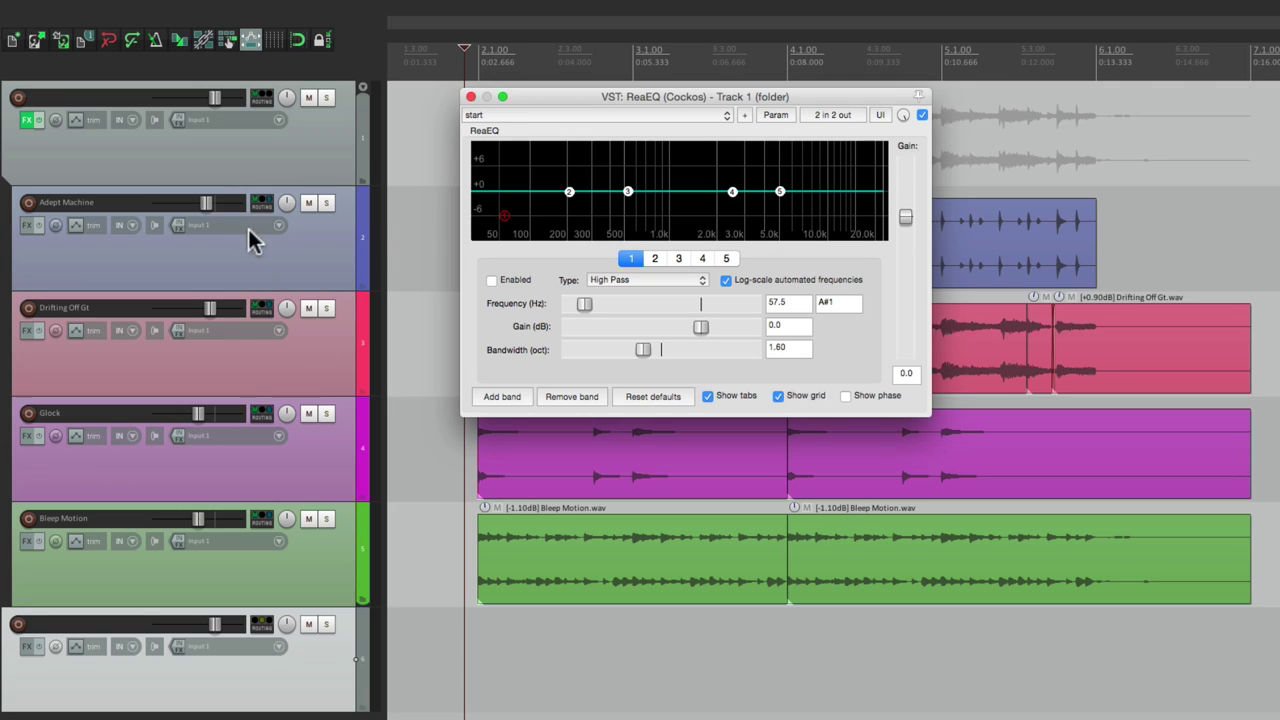
pyautogui.click(471, 97)
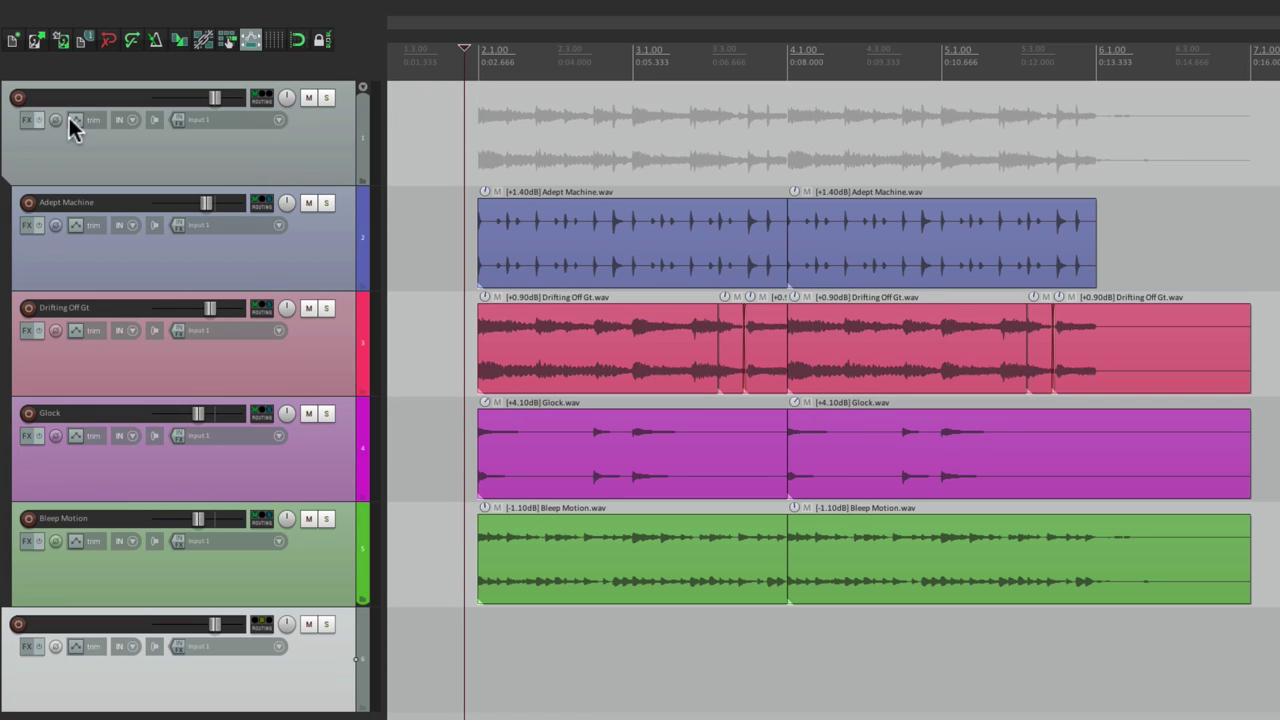
# - Turn off folder mode on track 1 and delete both unnamed tracks, leaving only the four audio tracks
pyautogui.click(363, 182)
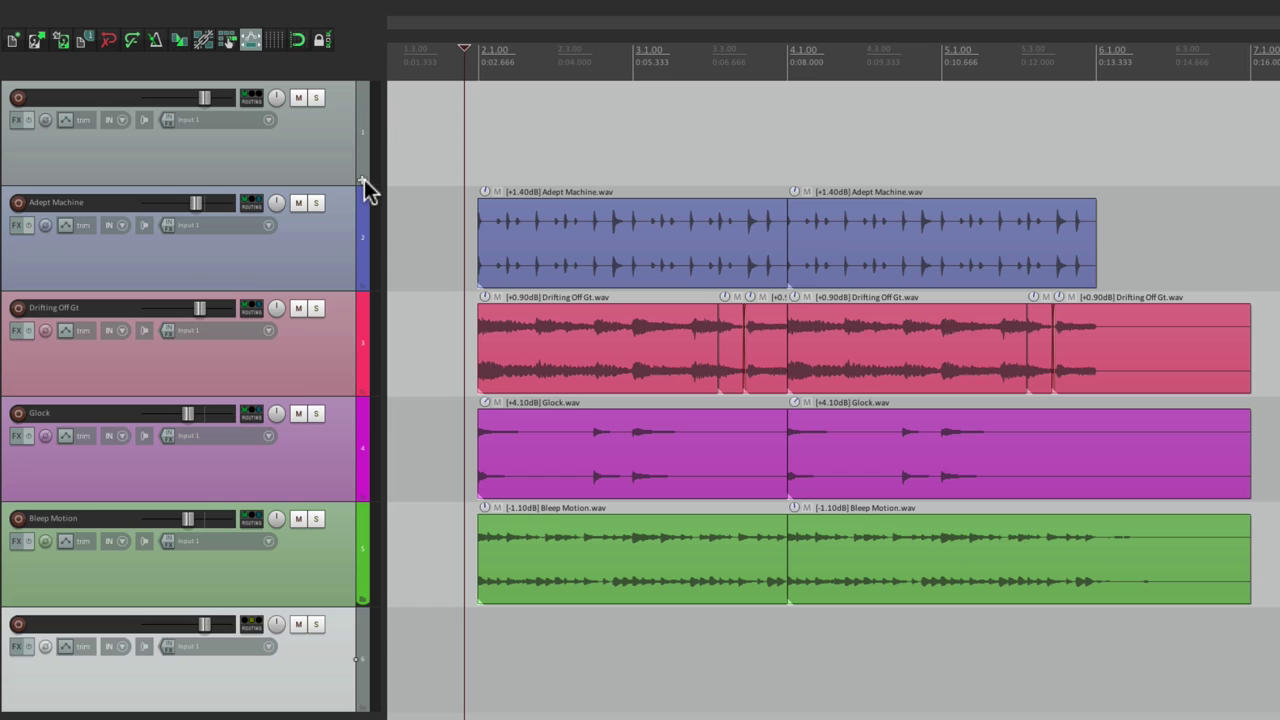
pyautogui.click(323, 134)
pyautogui.press('Delete')
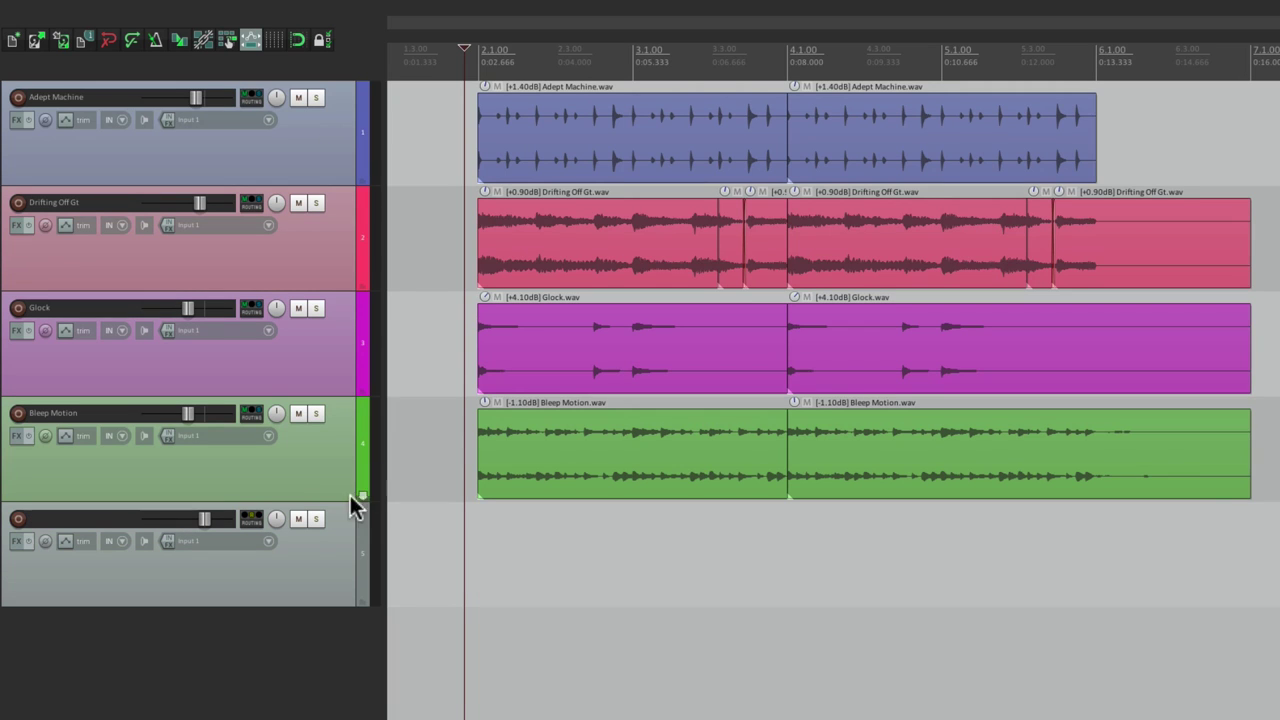
pyautogui.click(339, 530)
pyautogui.press('Delete')
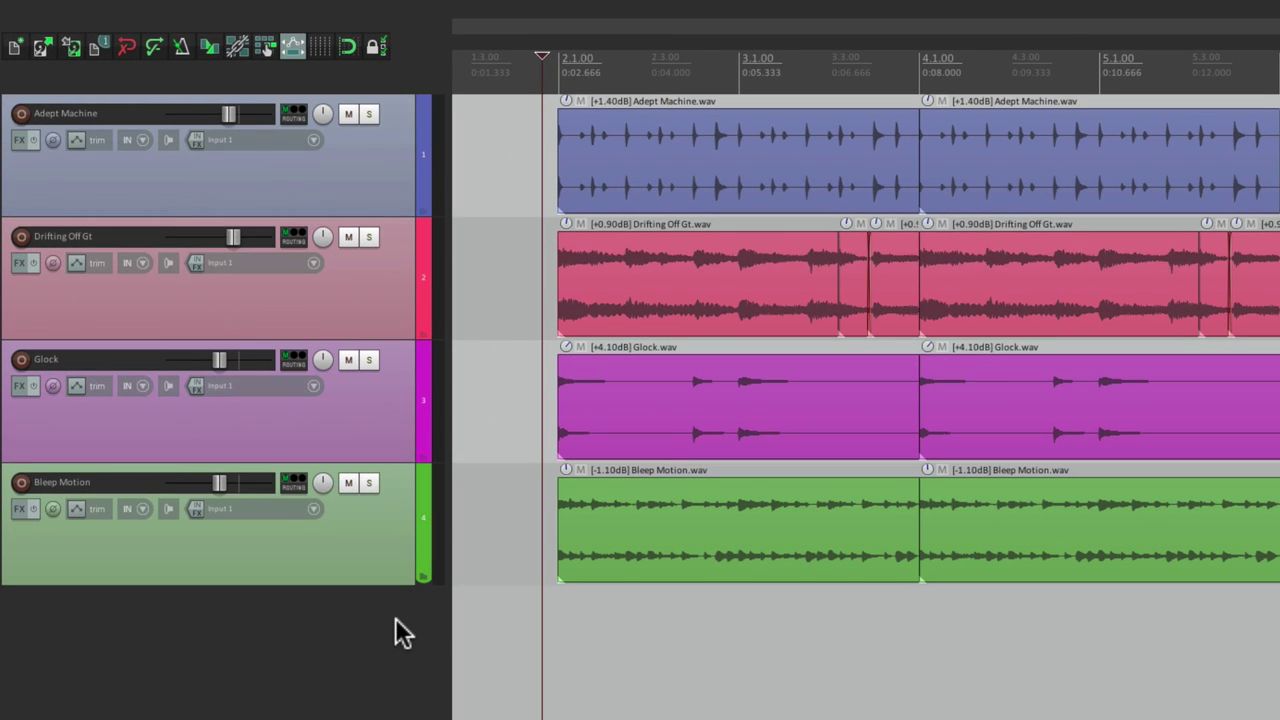
# - Add a new track below Bleep Motion and name it Buss
pyautogui.doubleClick(337, 669)
pyautogui.doubleClick(118, 610)
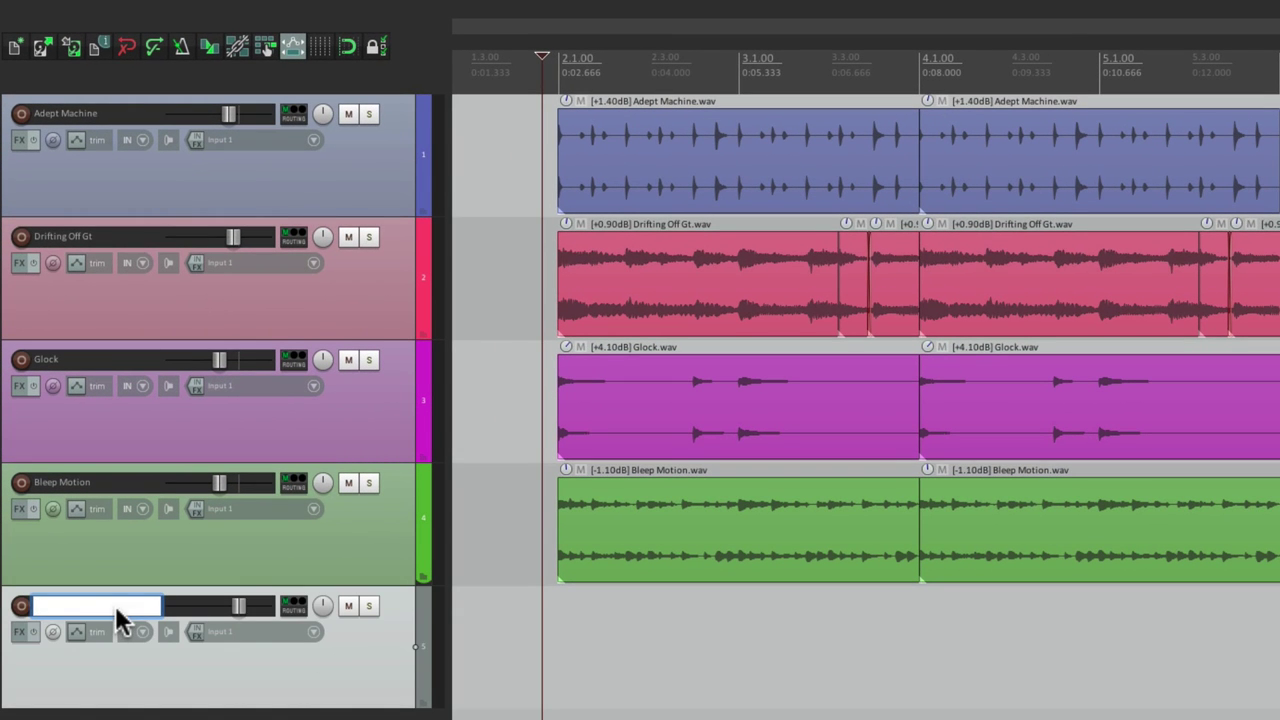
pyautogui.write('Buss')
pyautogui.press('Return')
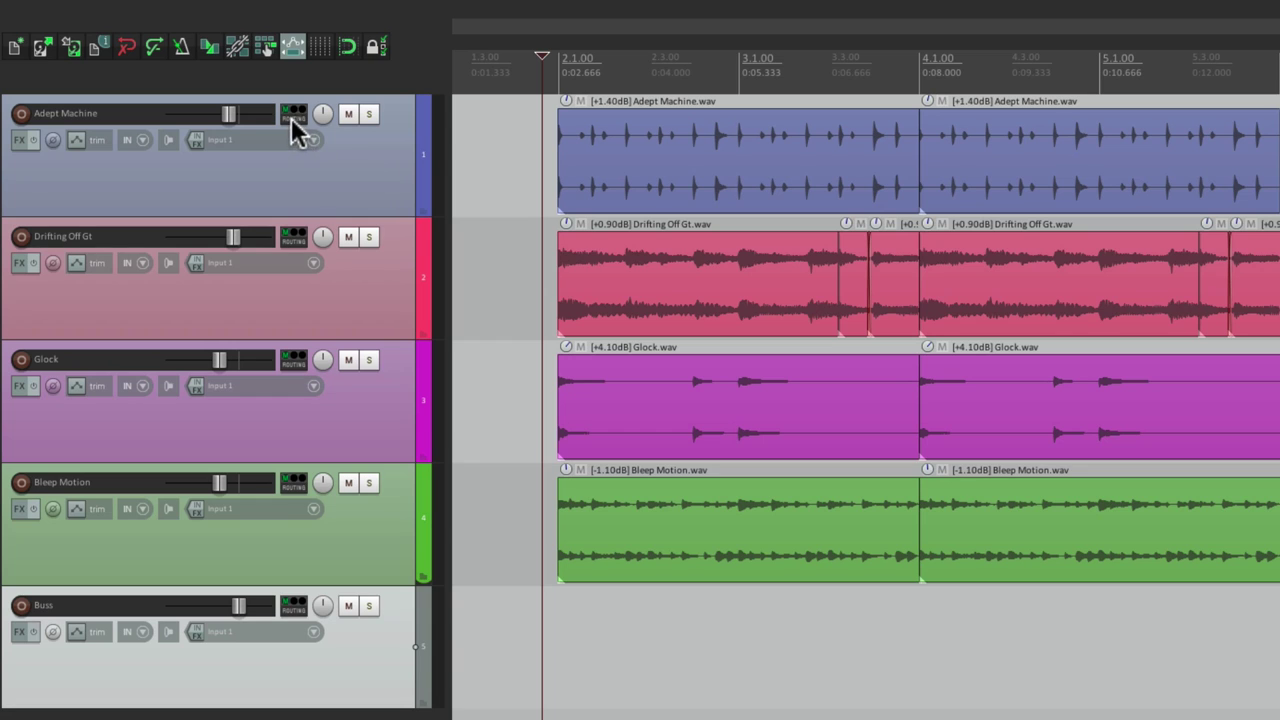
# - Create sends from Adept Machine, Drifting Off Gt, Glock and Bleep Motion to the Buss track and play the project briefly
pyautogui.moveTo(293, 113); pyautogui.dragTo(395, 705)
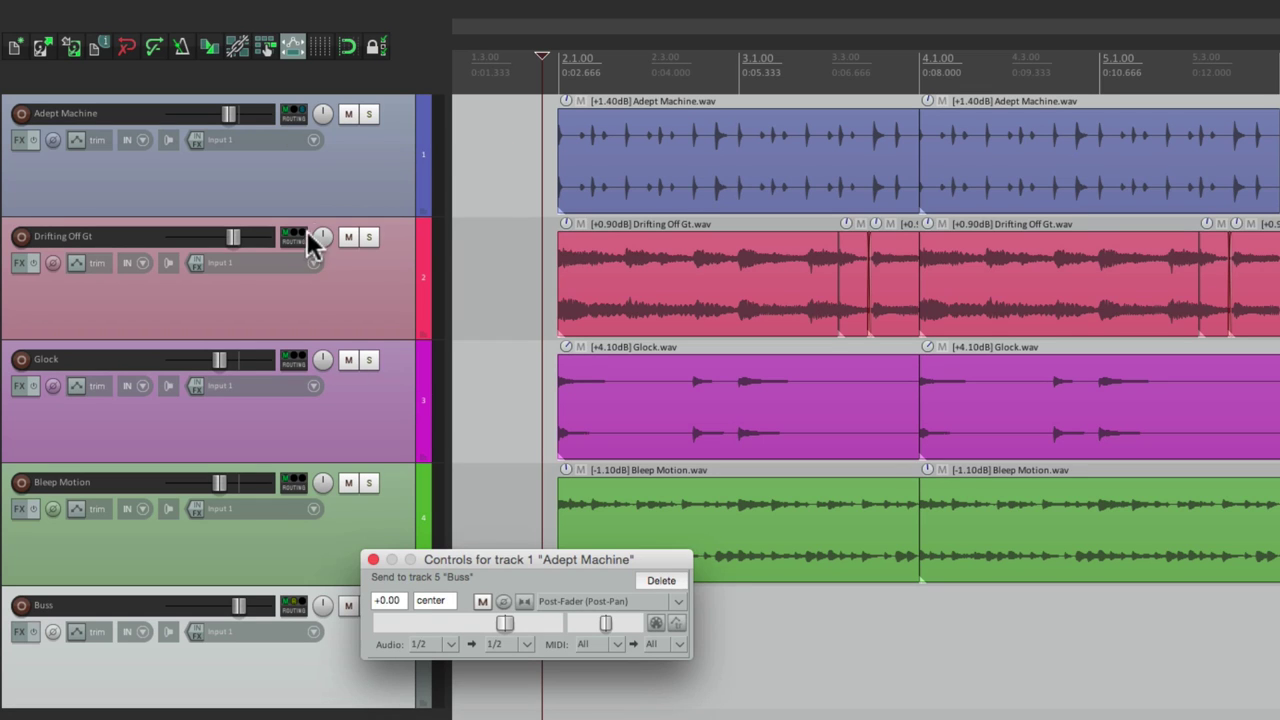
pyautogui.moveTo(297, 240); pyautogui.dragTo(355, 655)
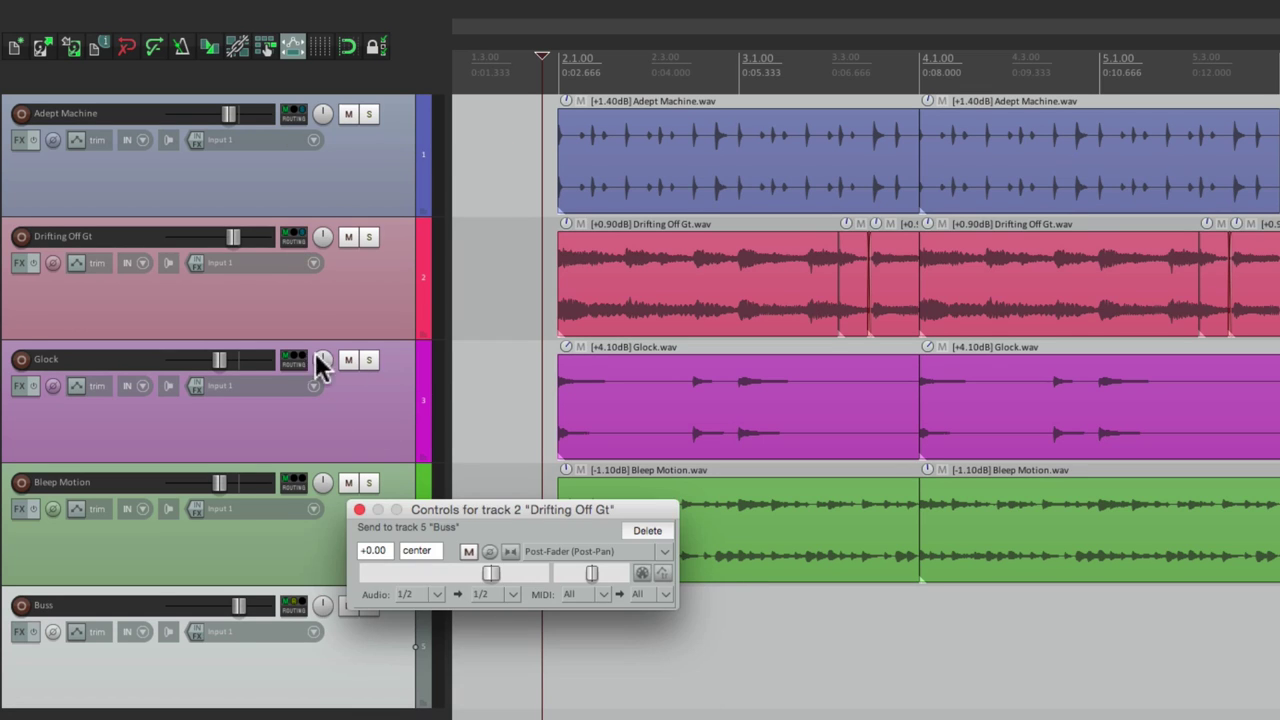
pyautogui.moveTo(297, 363); pyautogui.dragTo(375, 685)
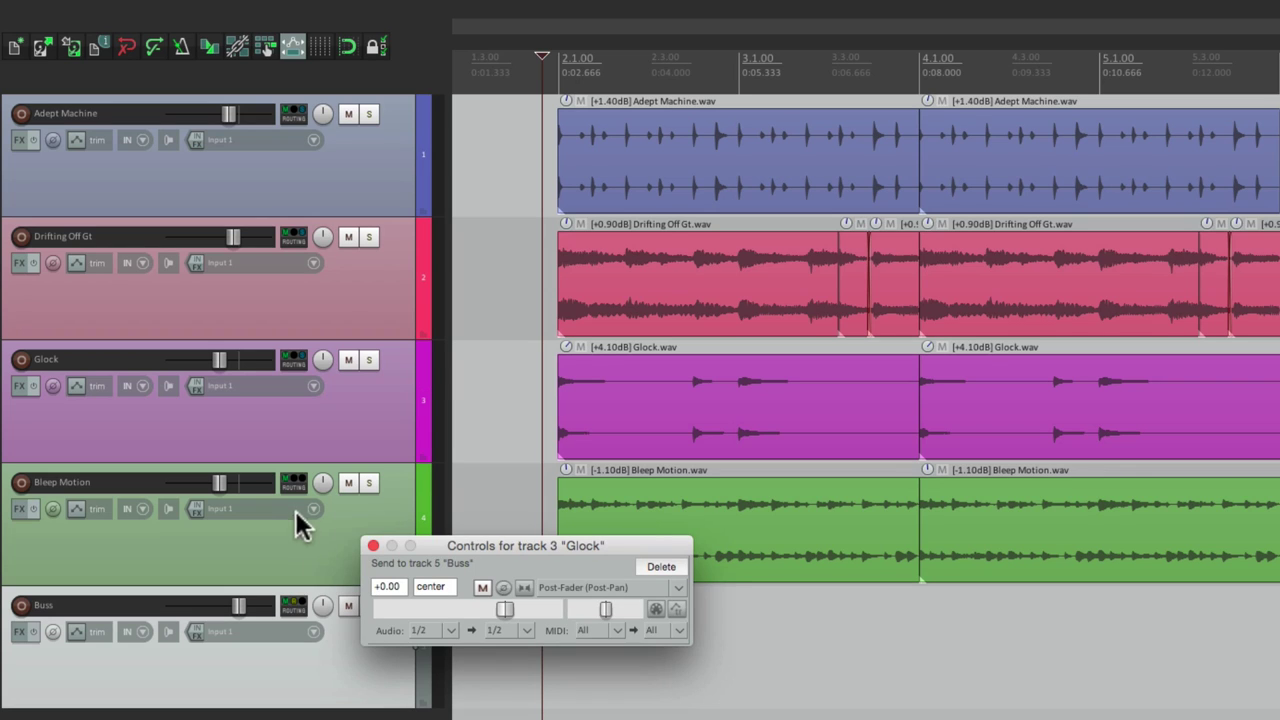
pyautogui.moveTo(290, 485); pyautogui.dragTo(357, 638)
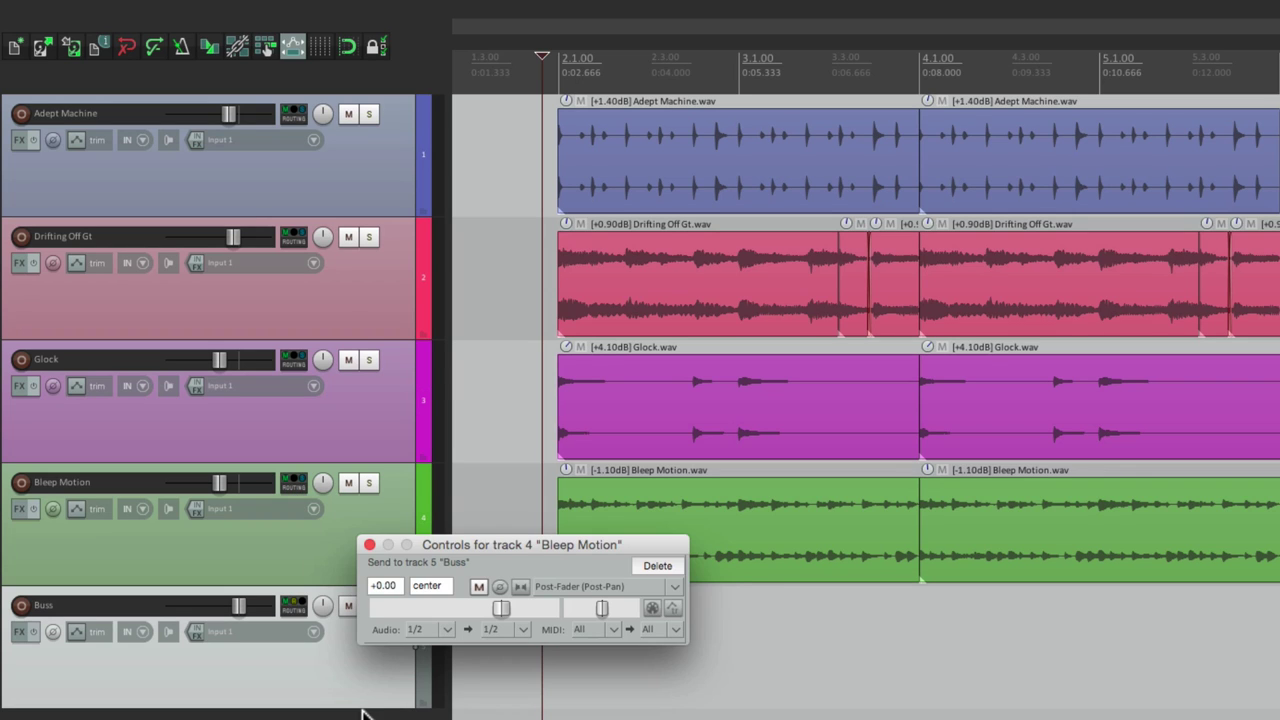
pyautogui.click(369, 546)
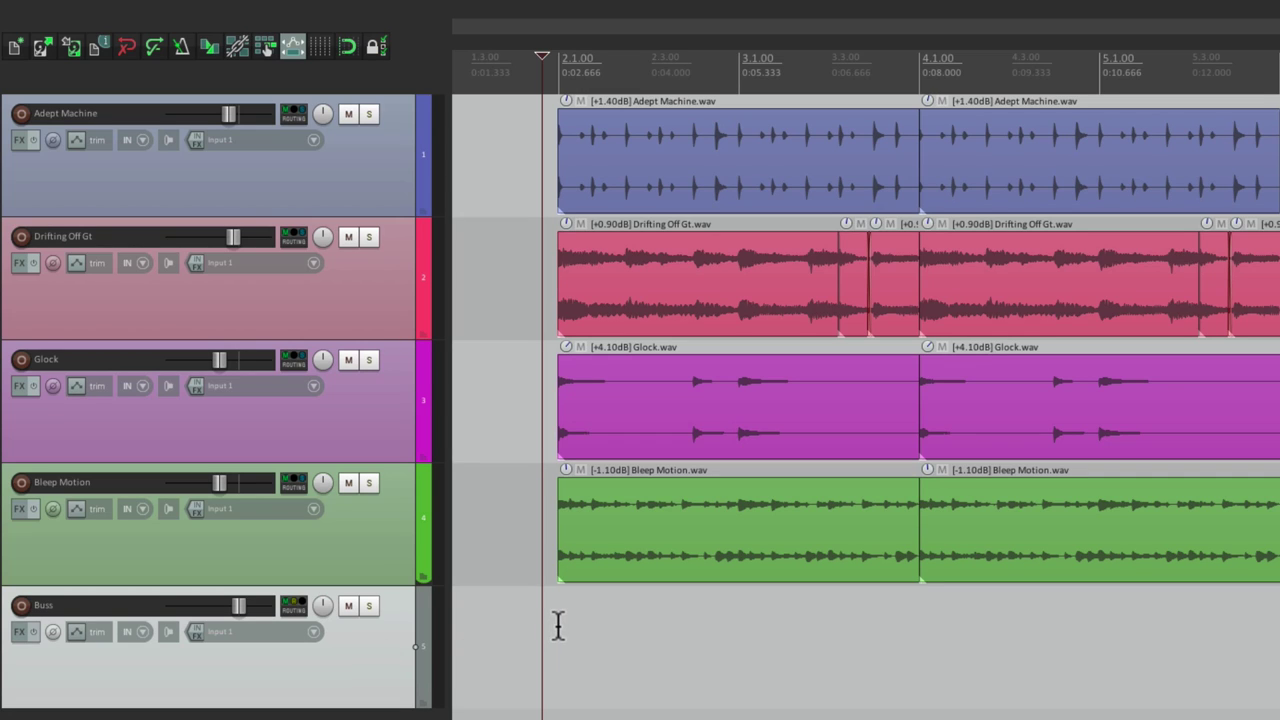
pyautogui.press('space')
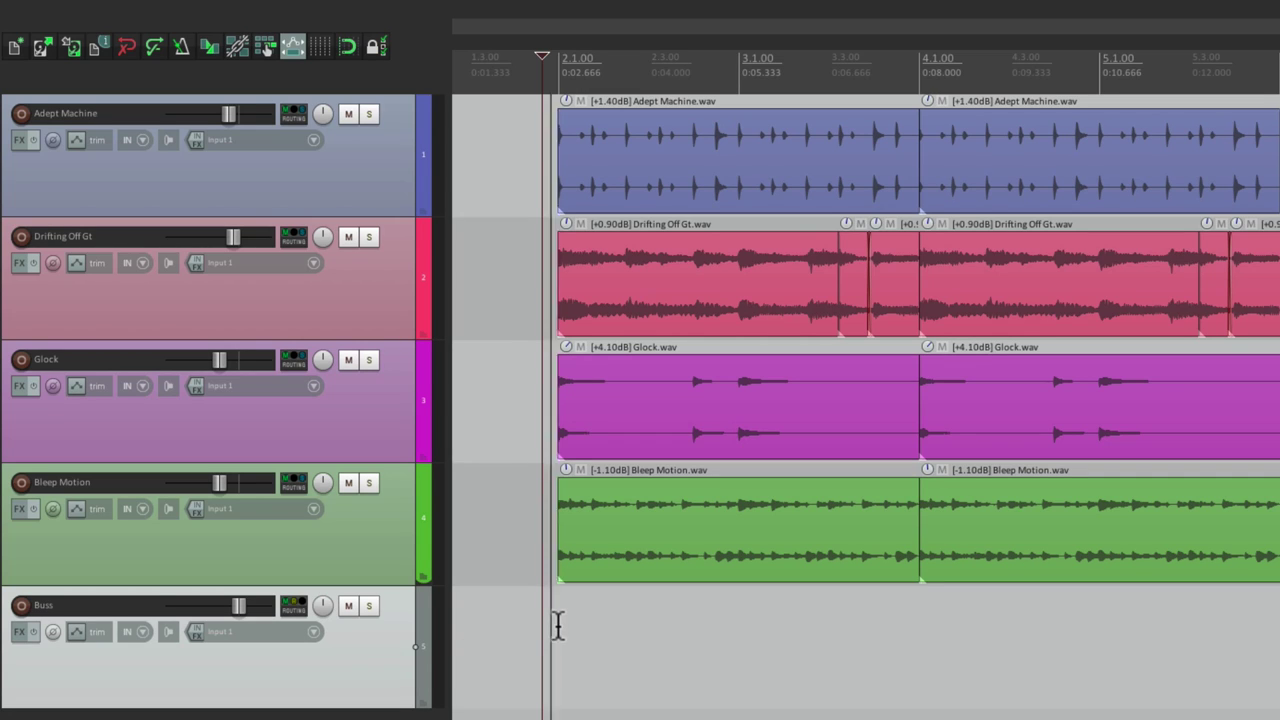
pyautogui.press('space')
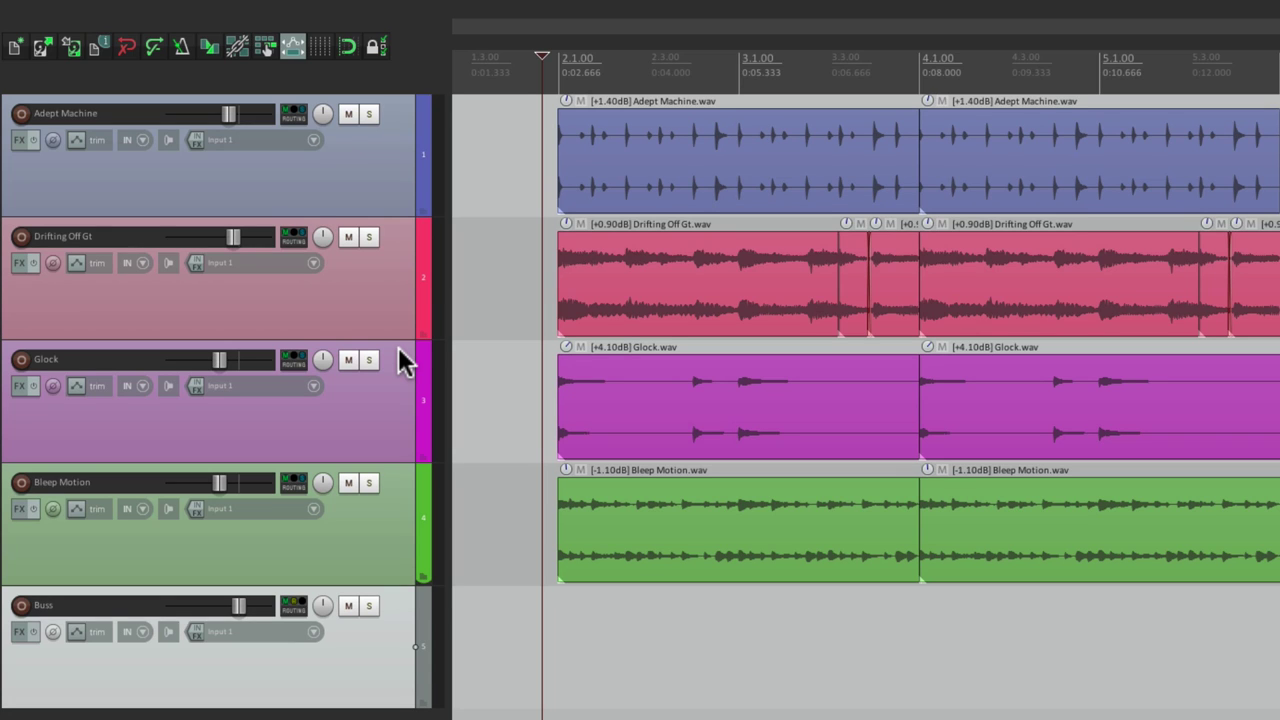
# - Disable the master send on all four audio tracks together and check Adept Machine's routing
pyautogui.click(388, 199)
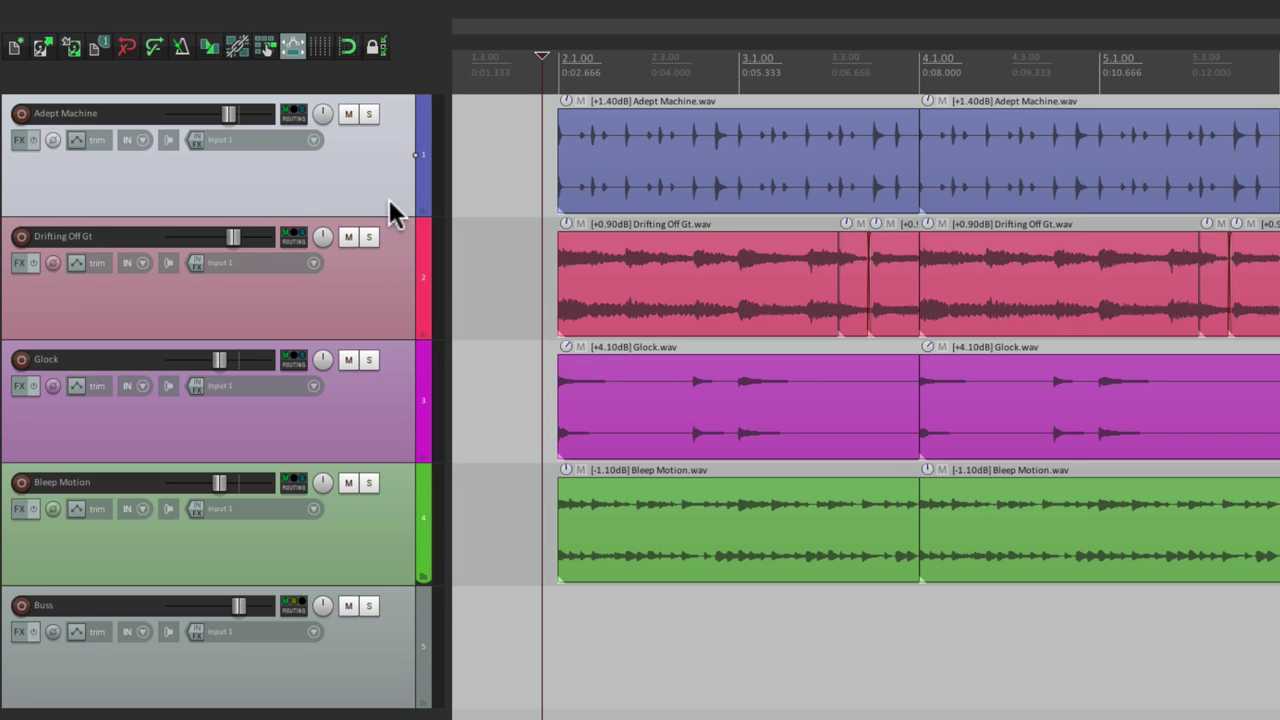
pyautogui.keyDown('shift'); pyautogui.click(393, 505); pyautogui.keyUp('shift')
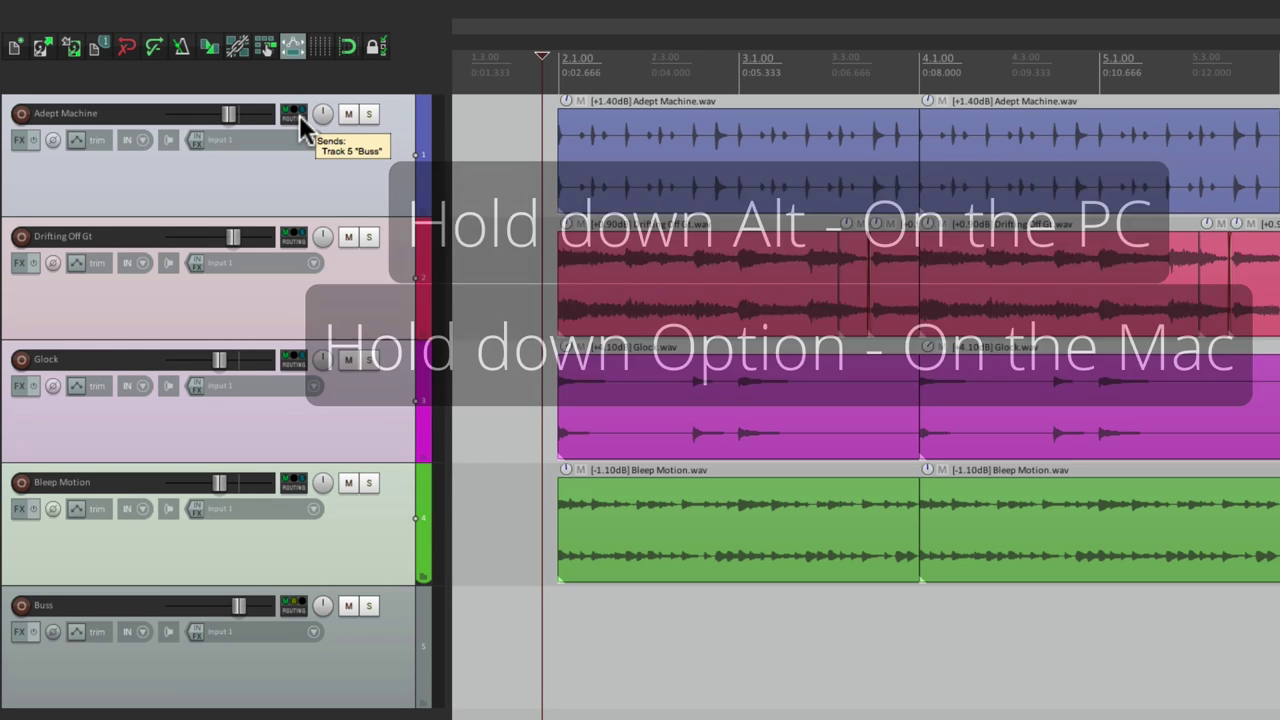
pyautogui.keyDown('alt'); pyautogui.click(299, 115); pyautogui.keyUp('alt')
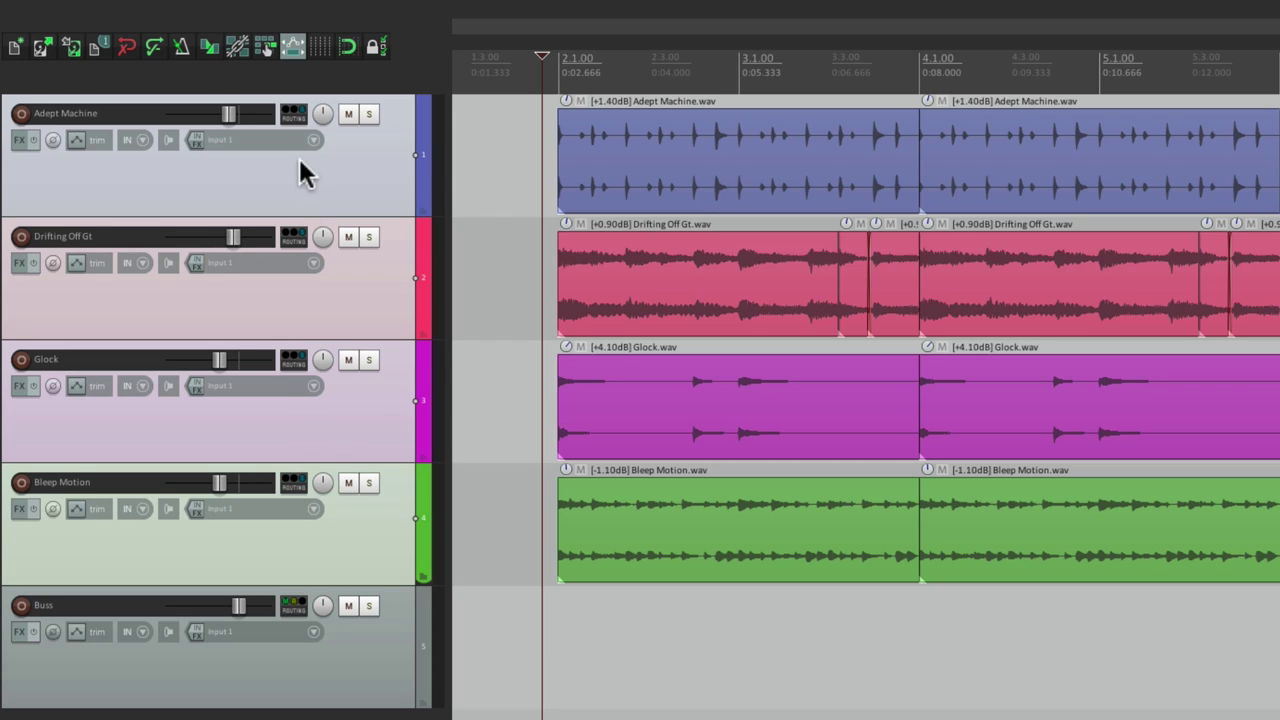
pyautogui.click(291, 117)
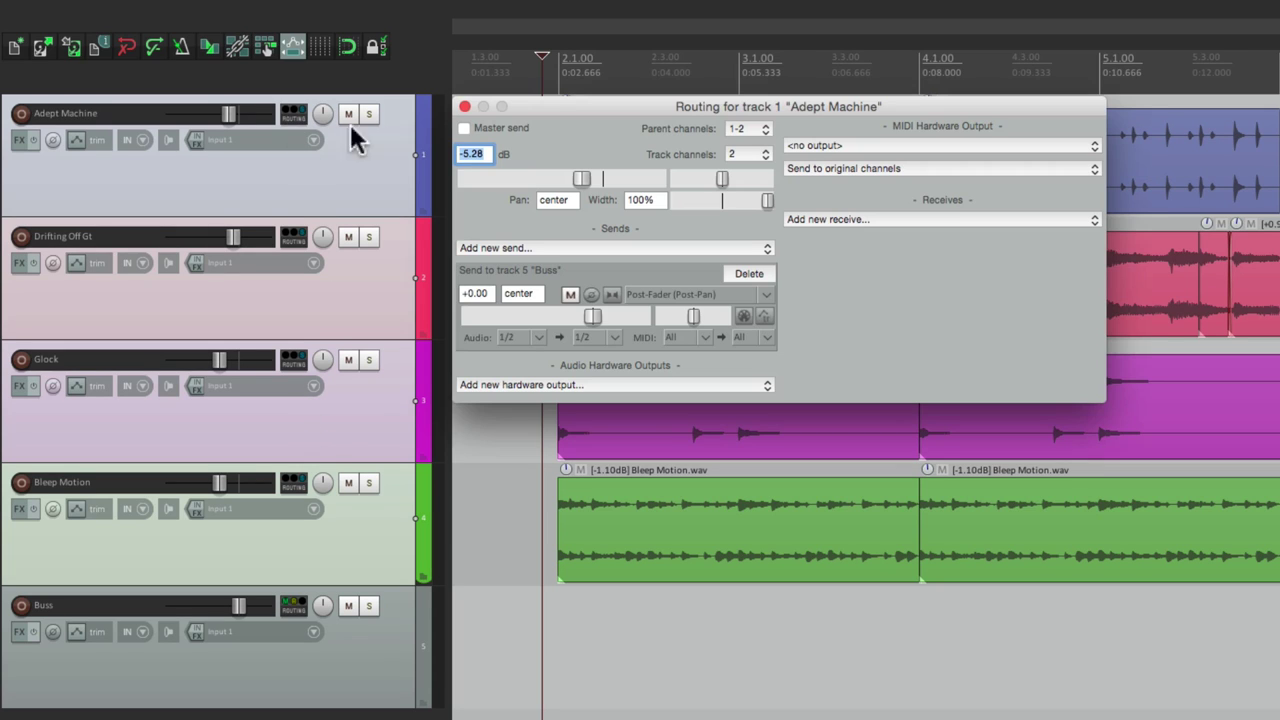
pyautogui.click(464, 106)
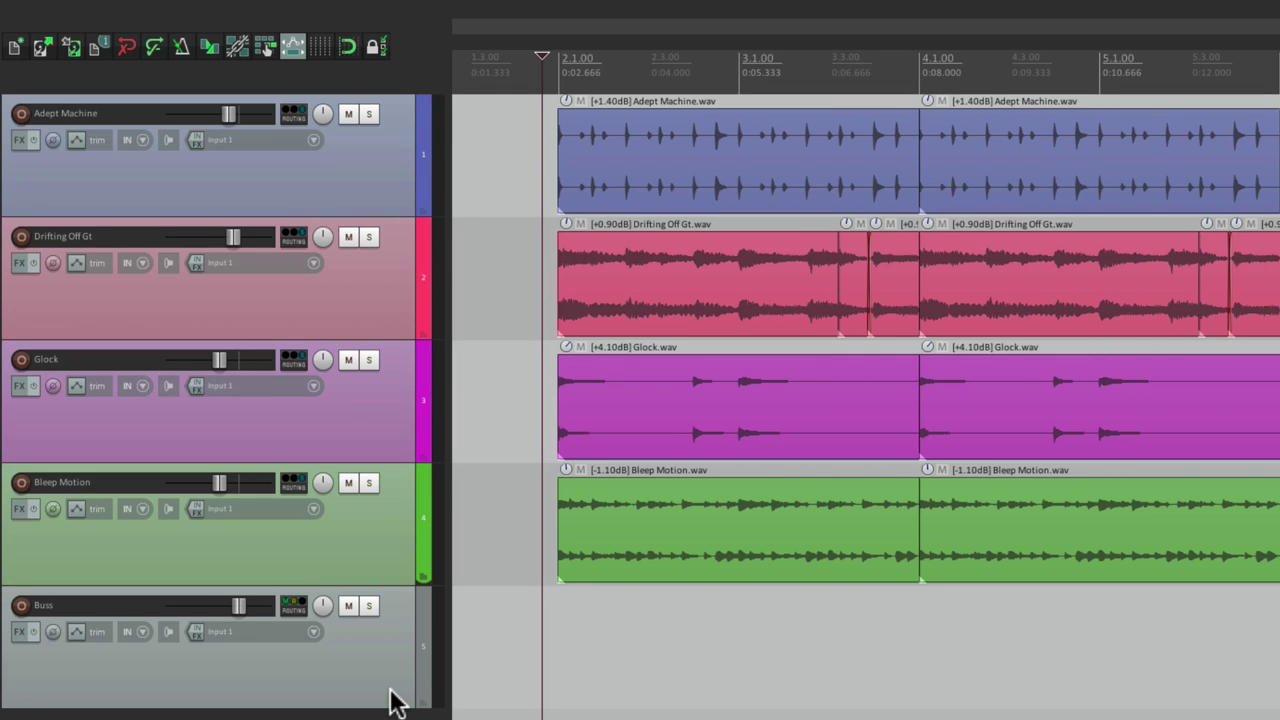
# - Play the project with the Buss track unmuted and again with it muted
pyautogui.press('space')
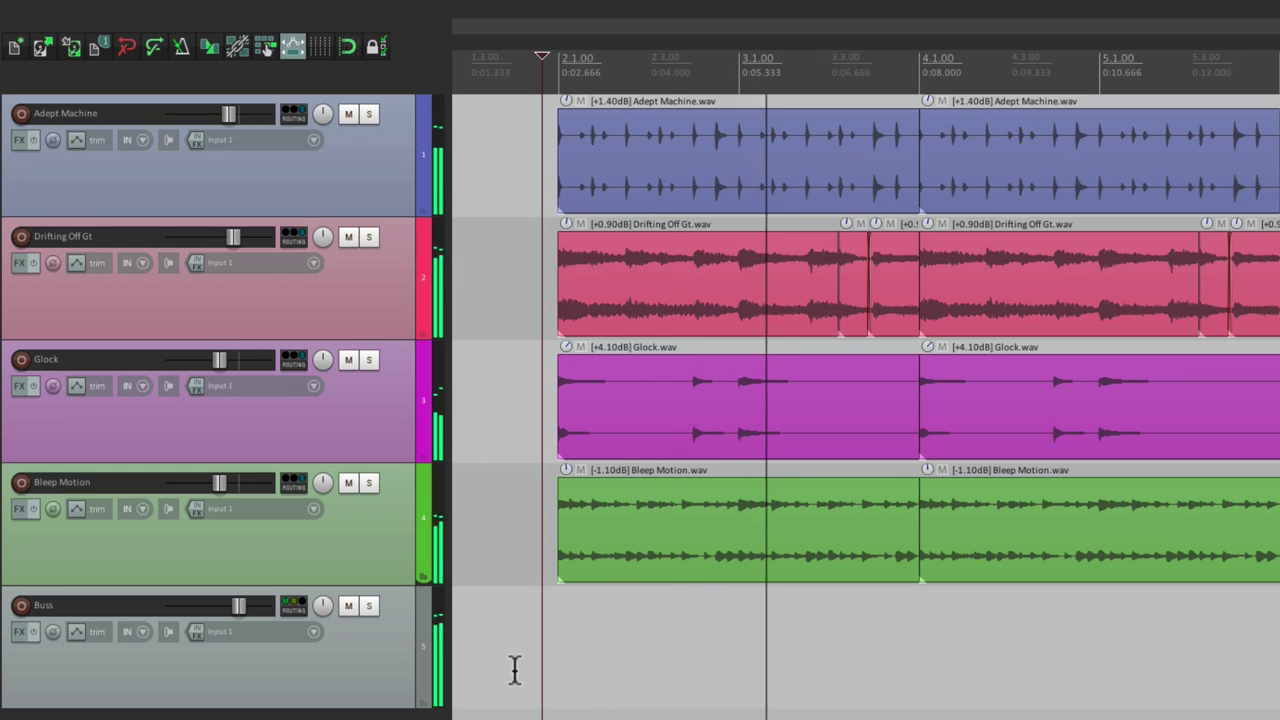
pyautogui.press('space')
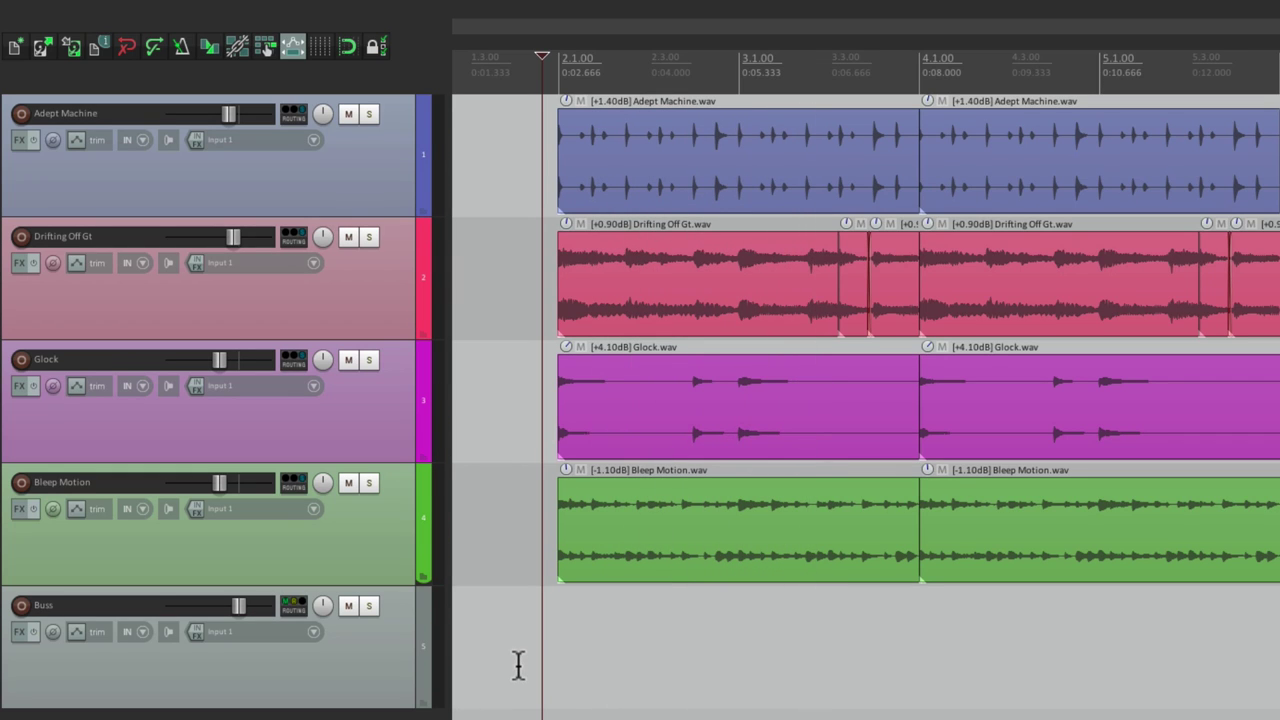
pyautogui.click(349, 607)
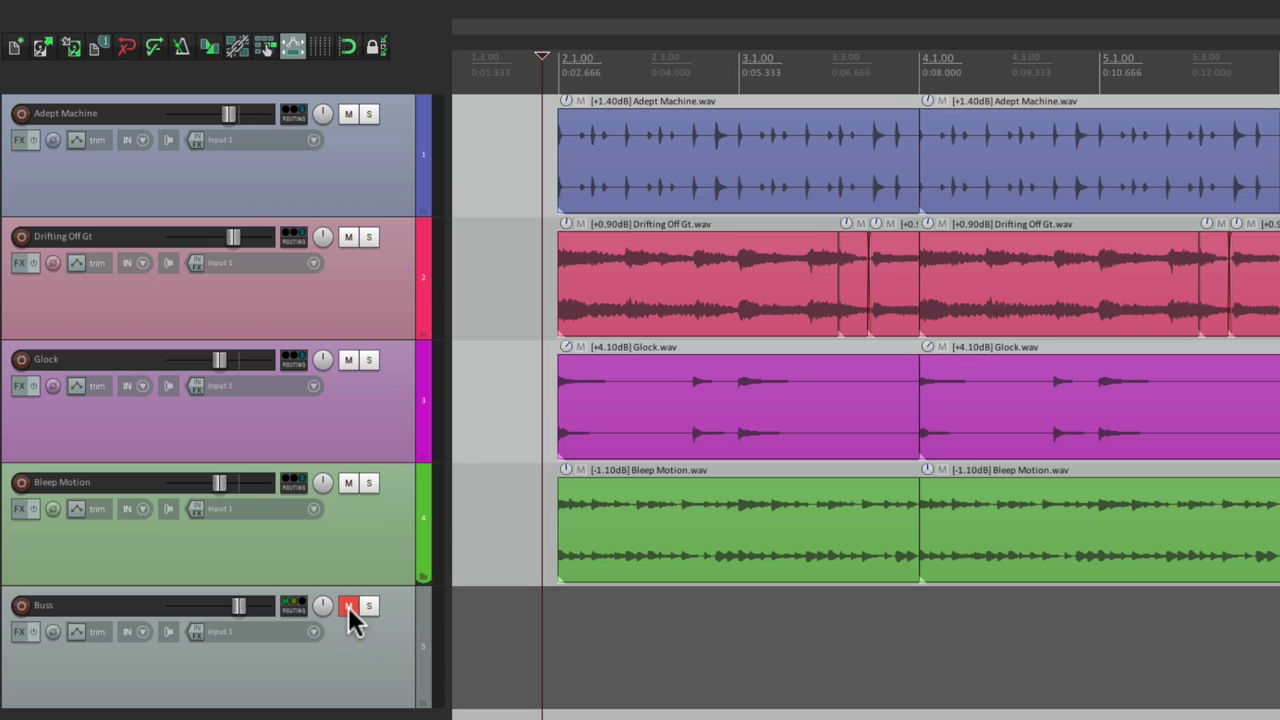
pyautogui.press('space')
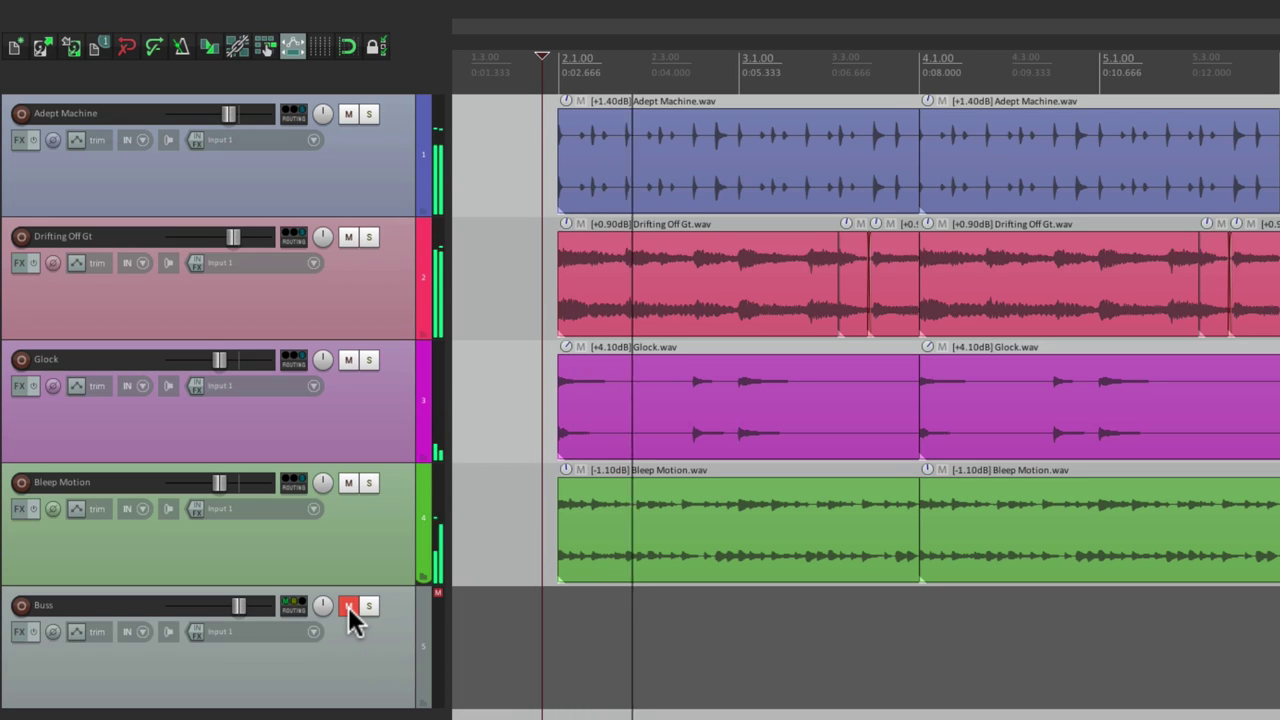
pyautogui.press('space')
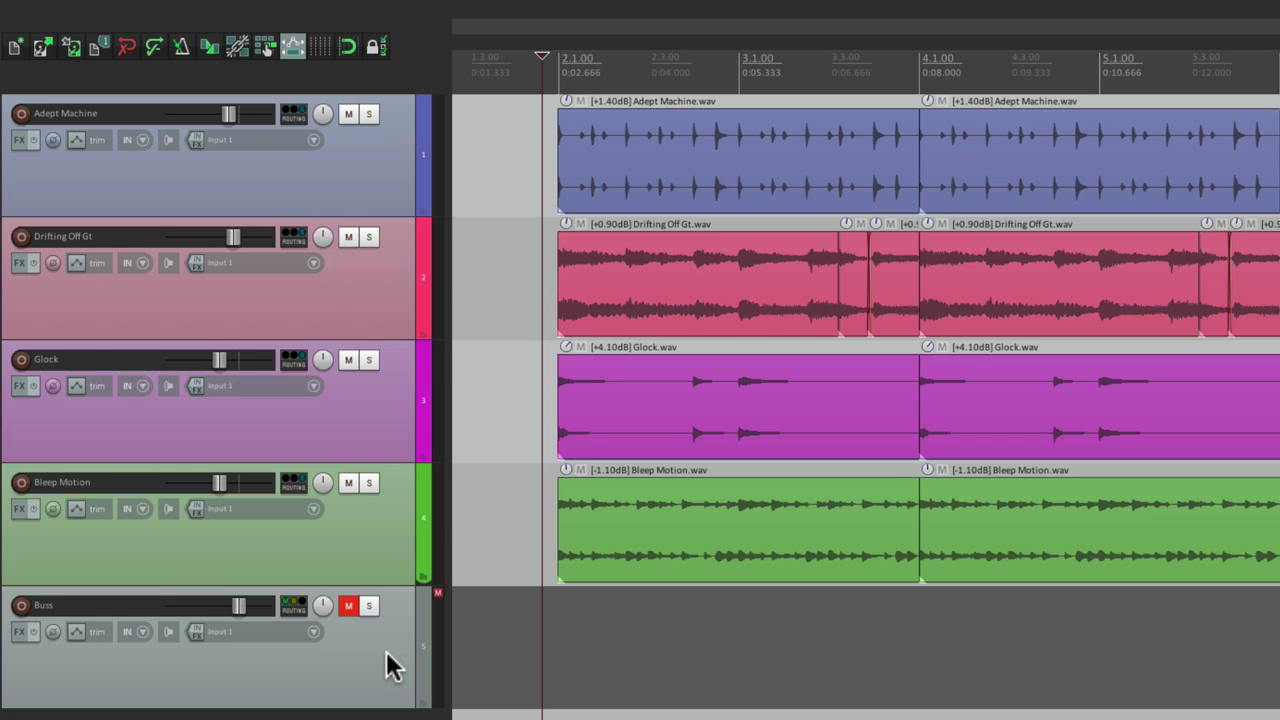
# - Unmute and solo the Buss track, and play the project briefly
pyautogui.click(354, 606)
pyautogui.press('space')
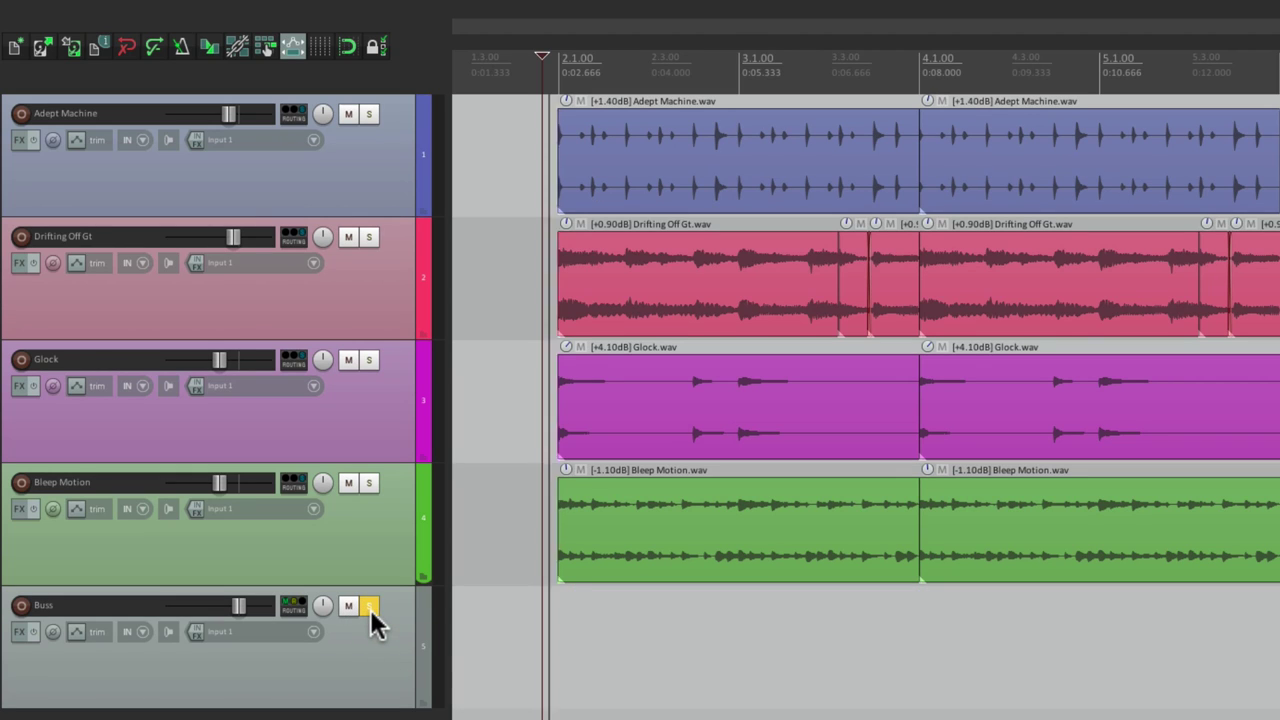
pyautogui.press('space')
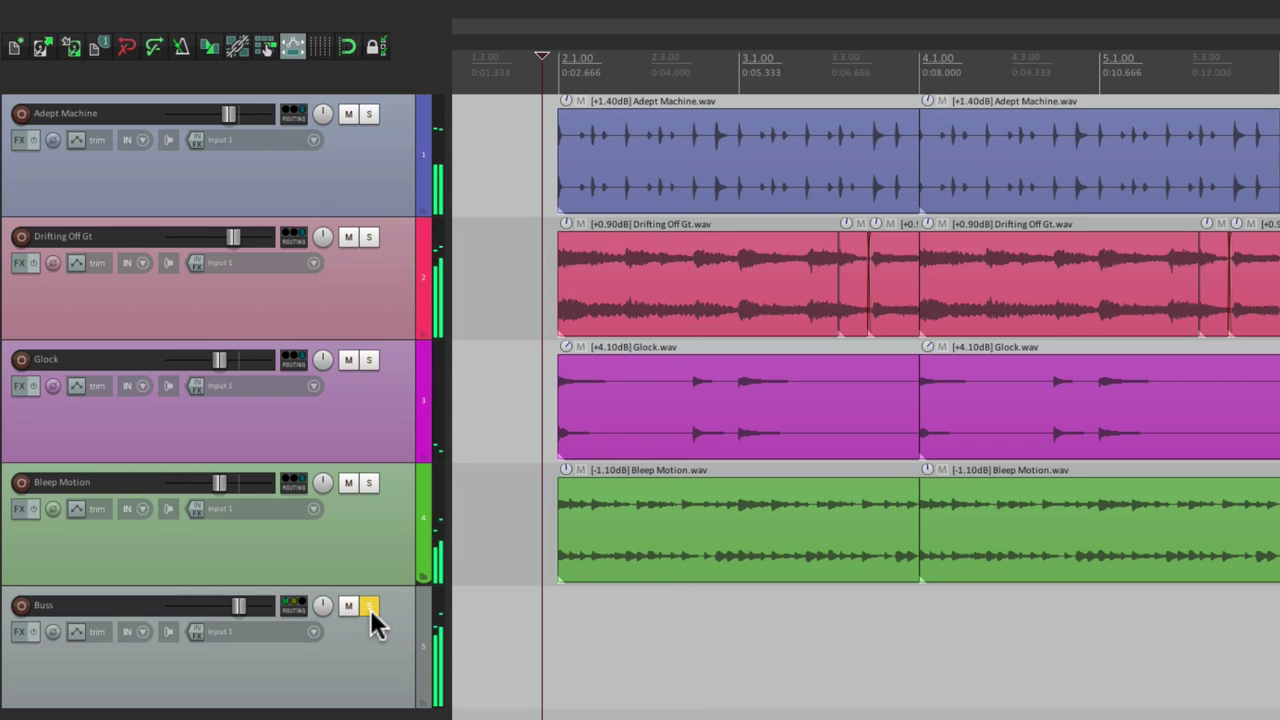
# - Unsolo the Buss track, move it above Adept Machine and return it to below Bleep Motion
pyautogui.click(370, 607)
pyautogui.moveTo(240, 615)
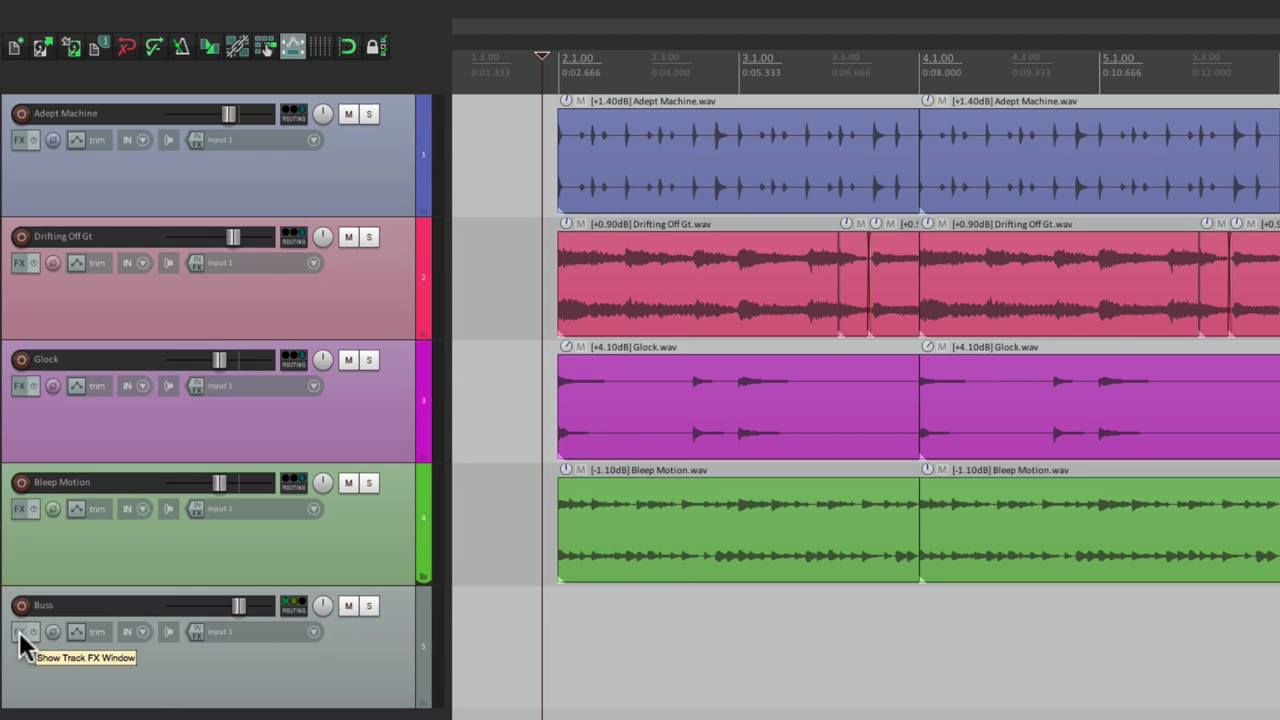
pyautogui.click(388, 662)
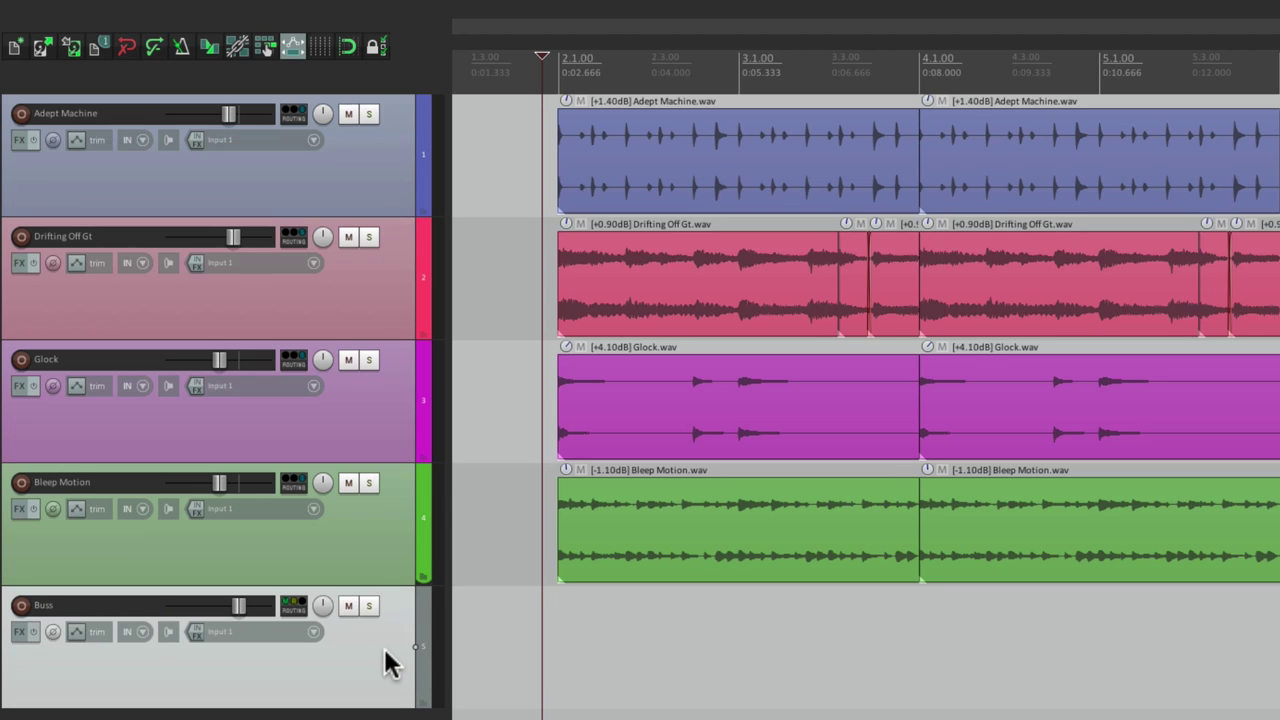
pyautogui.moveTo(388, 662); pyautogui.dragTo(395, 130)
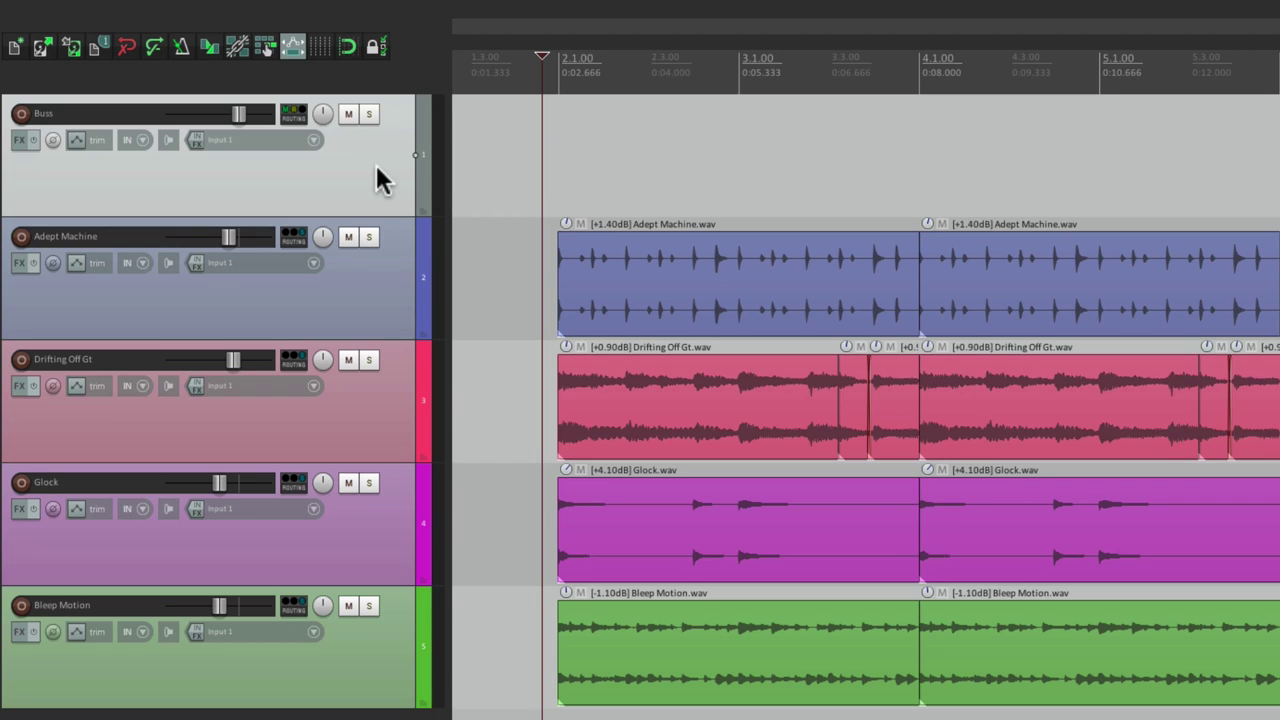
pyautogui.moveTo(388, 705); pyautogui.dragTo(390, 708)
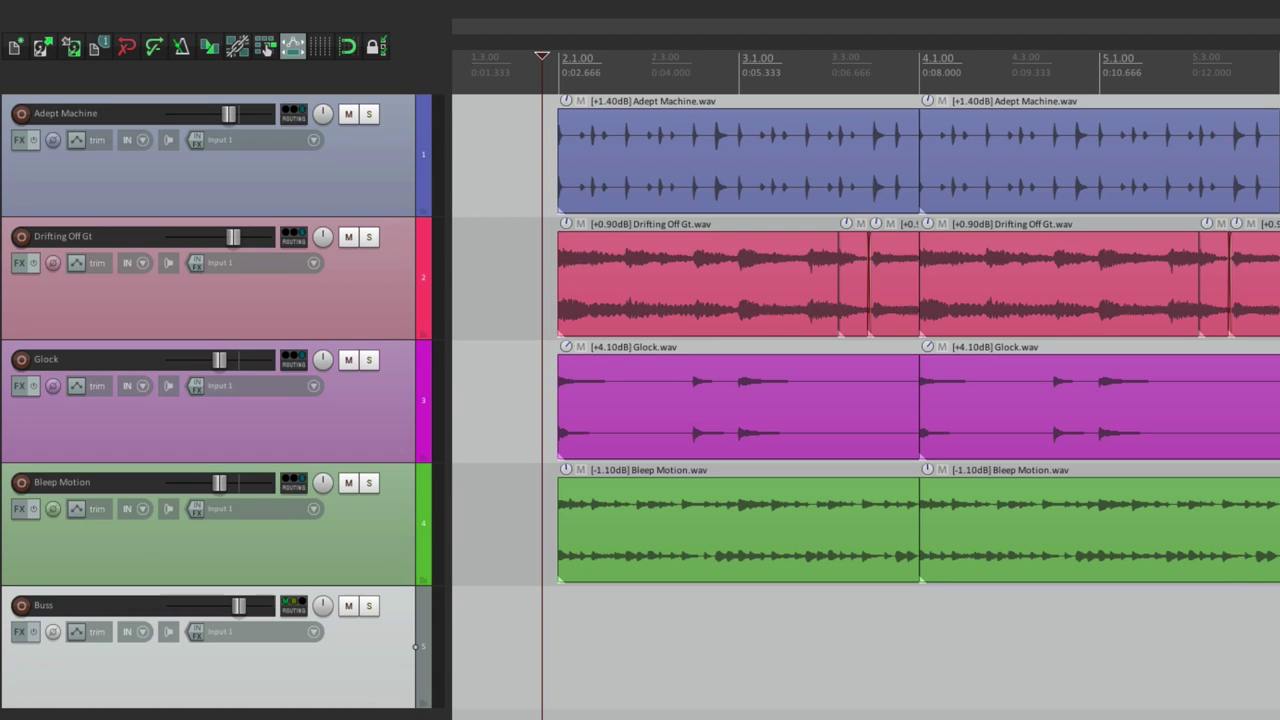
# - Duplicate the Buss track and lower the duplicate's volume
pyautogui.rightClick(374, 655)
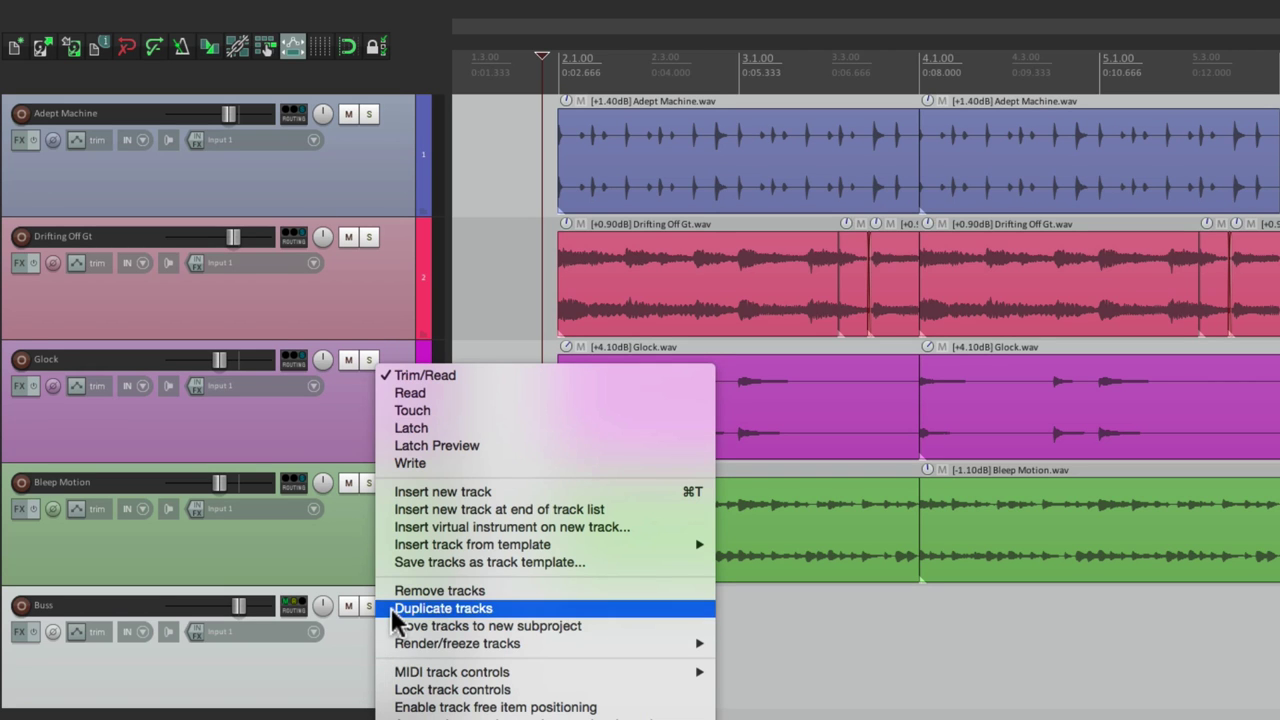
pyautogui.click(391, 608)
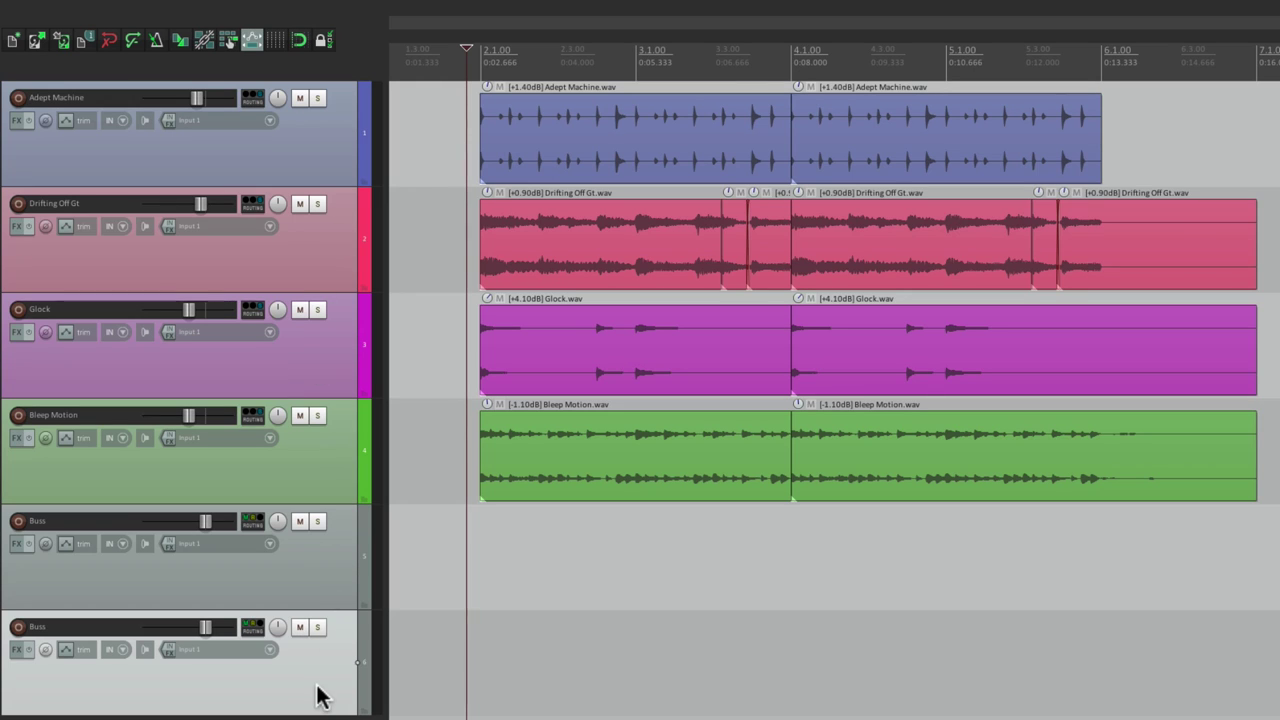
pyautogui.moveTo(204, 630)
pyautogui.mouseDown()
pyautogui.moveTo(172, 640)
pyautogui.moveTo(184, 640)
pyautogui.mouseUp()
pyautogui.click(295, 590)
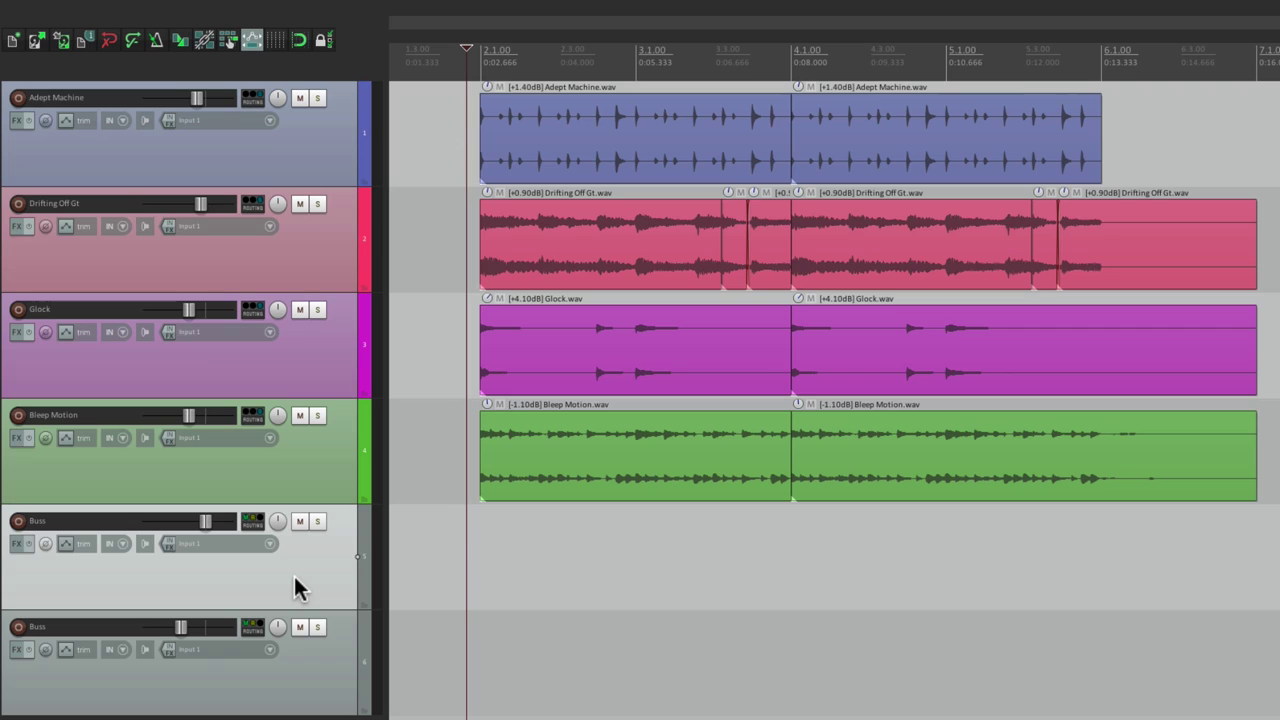
pyautogui.click(299, 693)
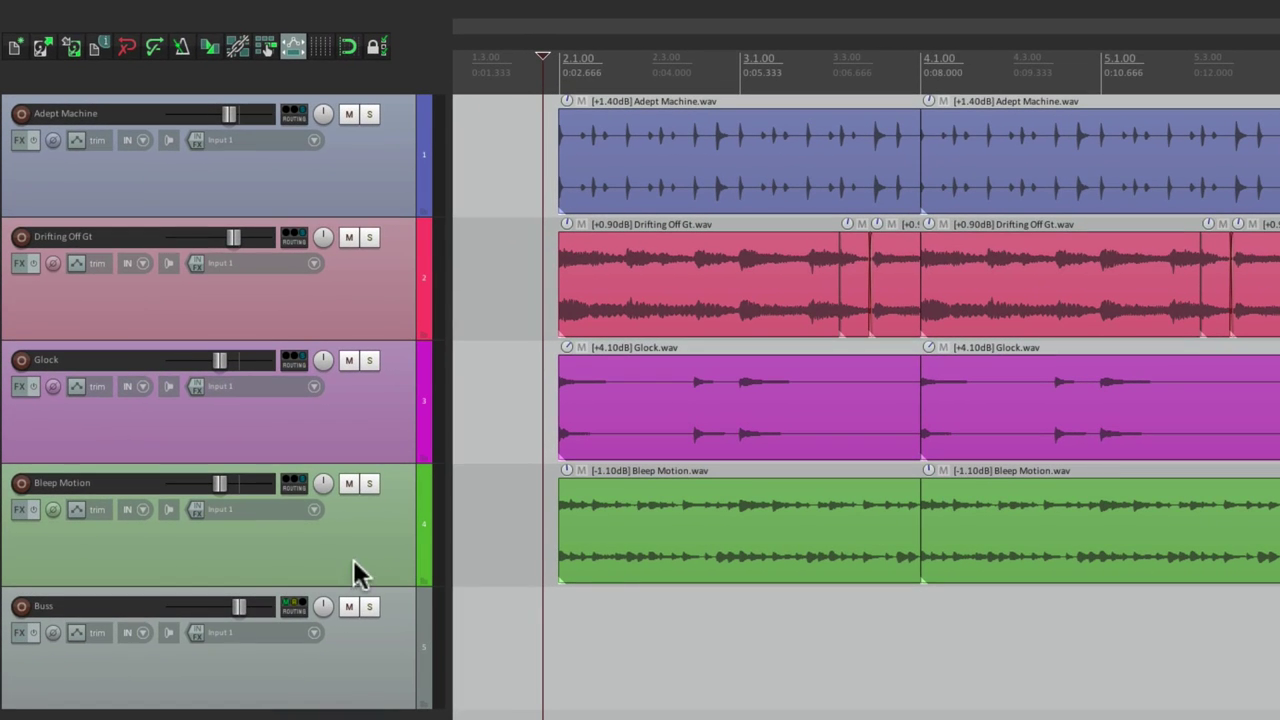
# - Enable the master send on all four audio tracks together and check Adept Machine's routing
pyautogui.click(315, 478)
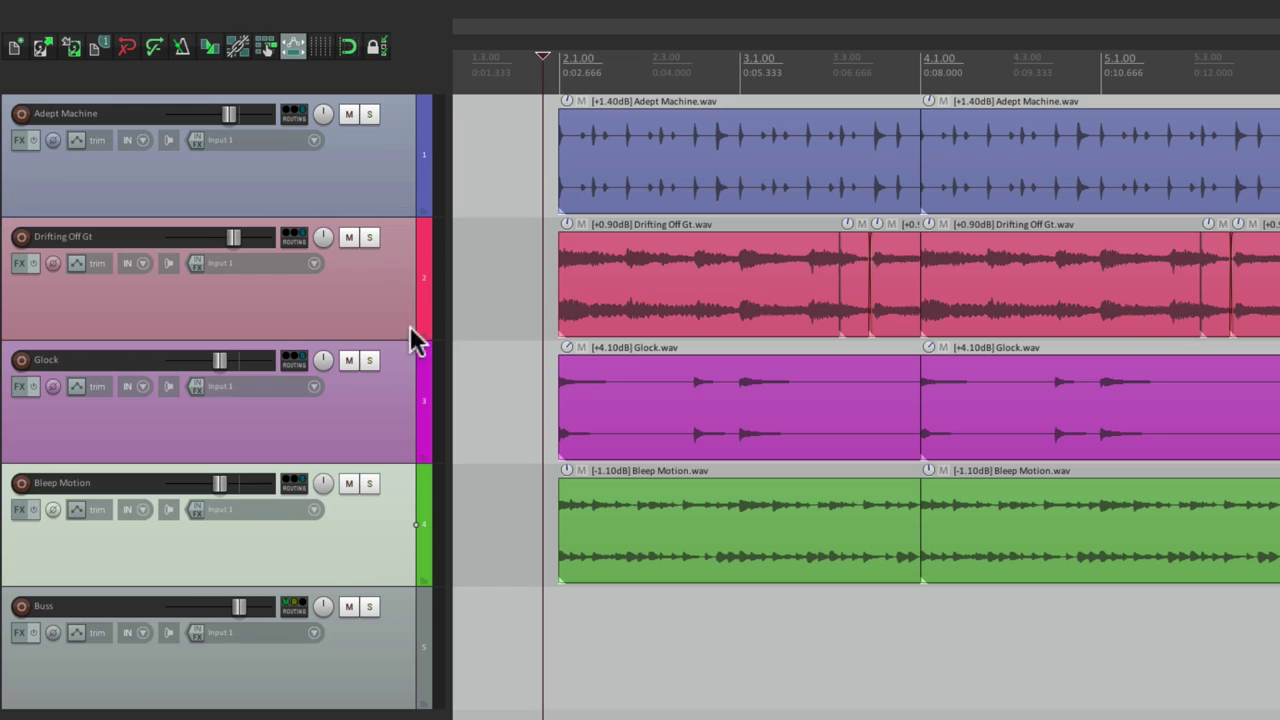
pyautogui.keyDown('shift'); pyautogui.click(380, 205); pyautogui.keyUp('shift')
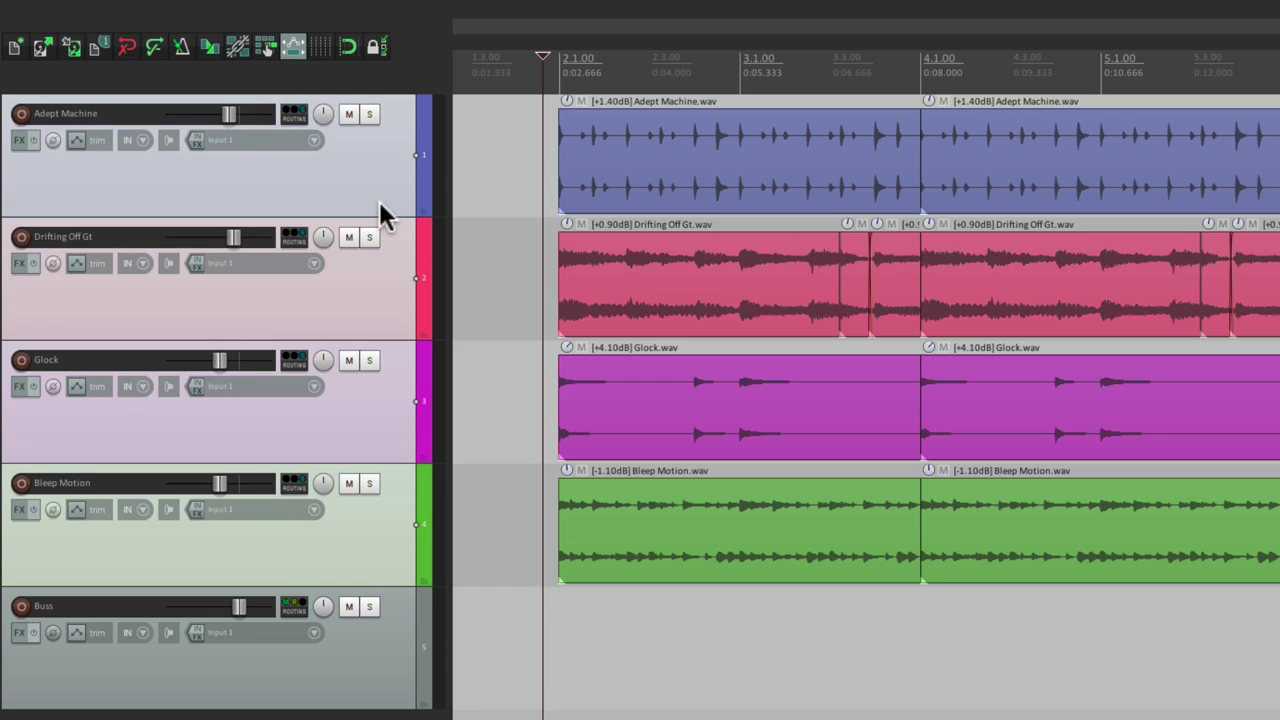
pyautogui.click(294, 116)
pyautogui.click(296, 120)
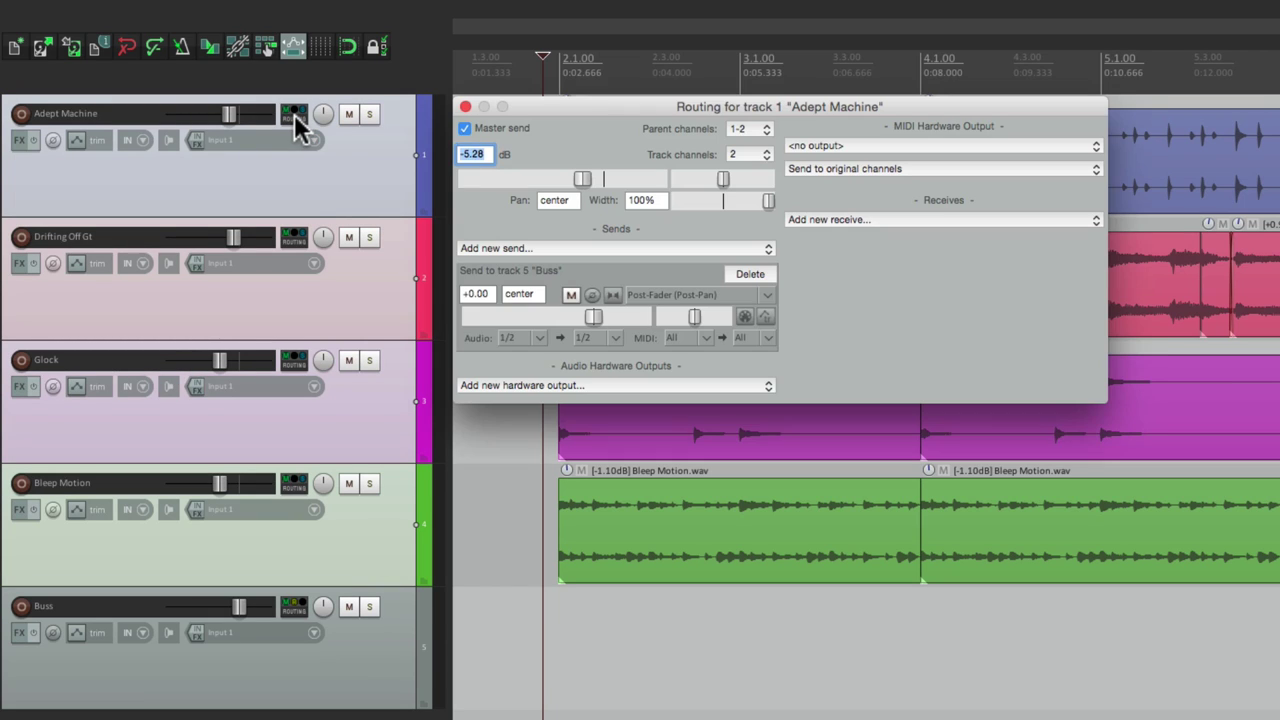
pyautogui.click(465, 106)
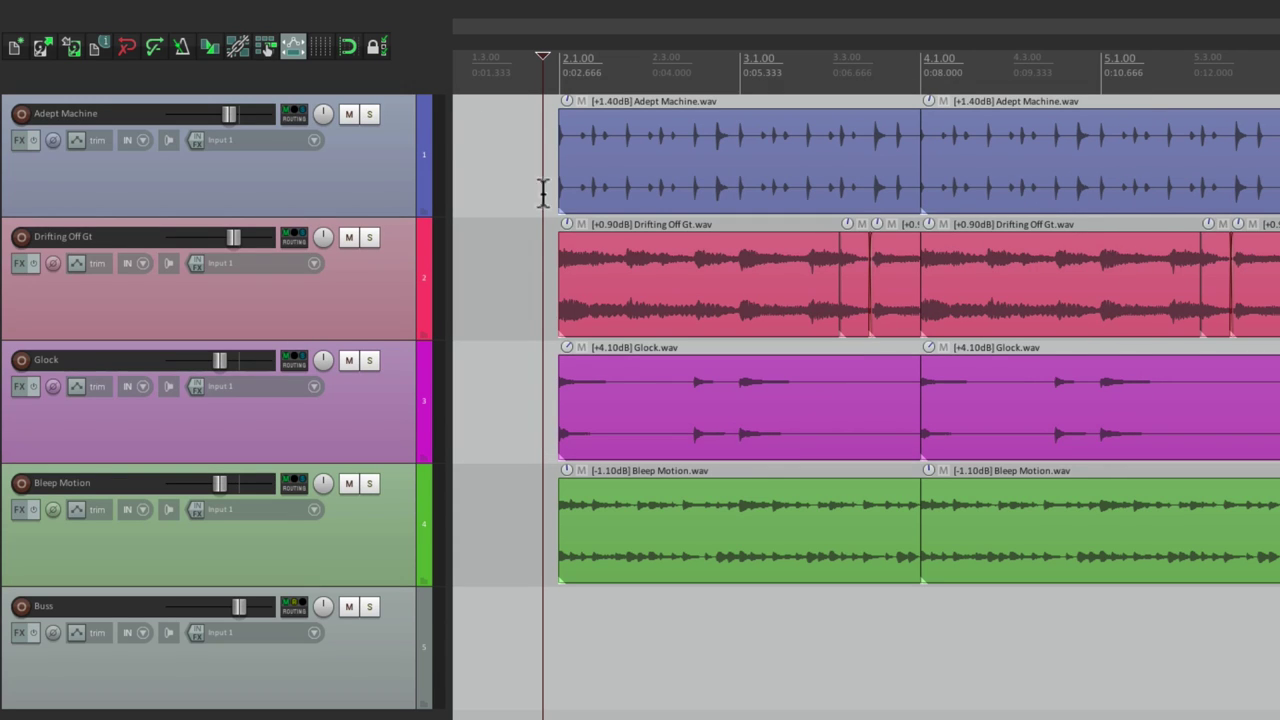
pyautogui.click(369, 691)
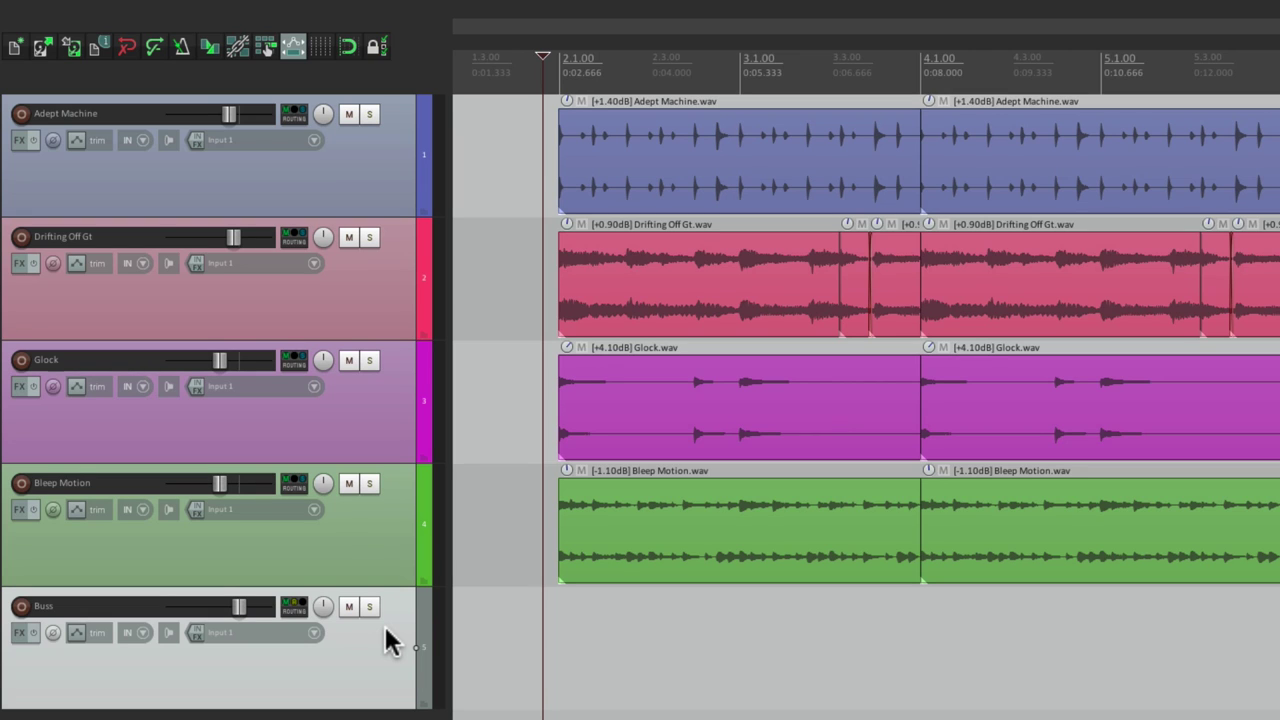
# - Disable the master send on the four audio tracks again and play the project briefly through the Buss track
pyautogui.click(381, 560)
pyautogui.keyDown('shift'); pyautogui.click(388, 204); pyautogui.keyUp('shift')
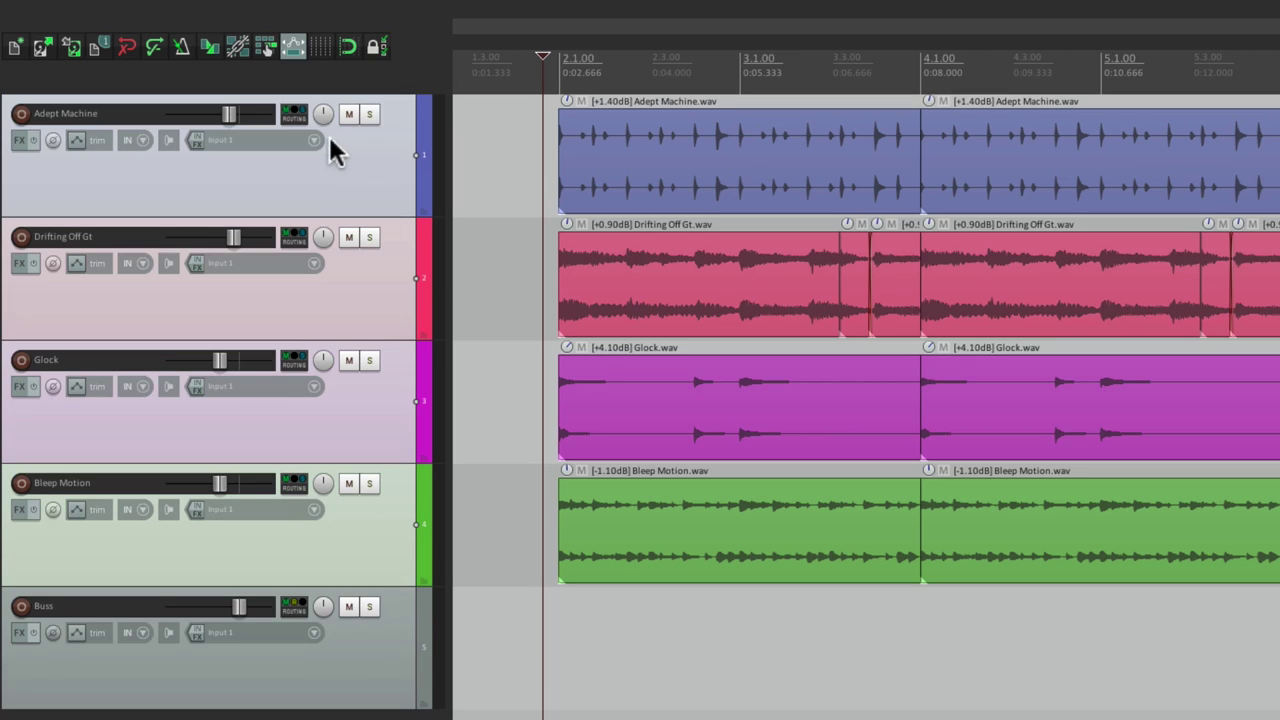
pyautogui.click(303, 120)
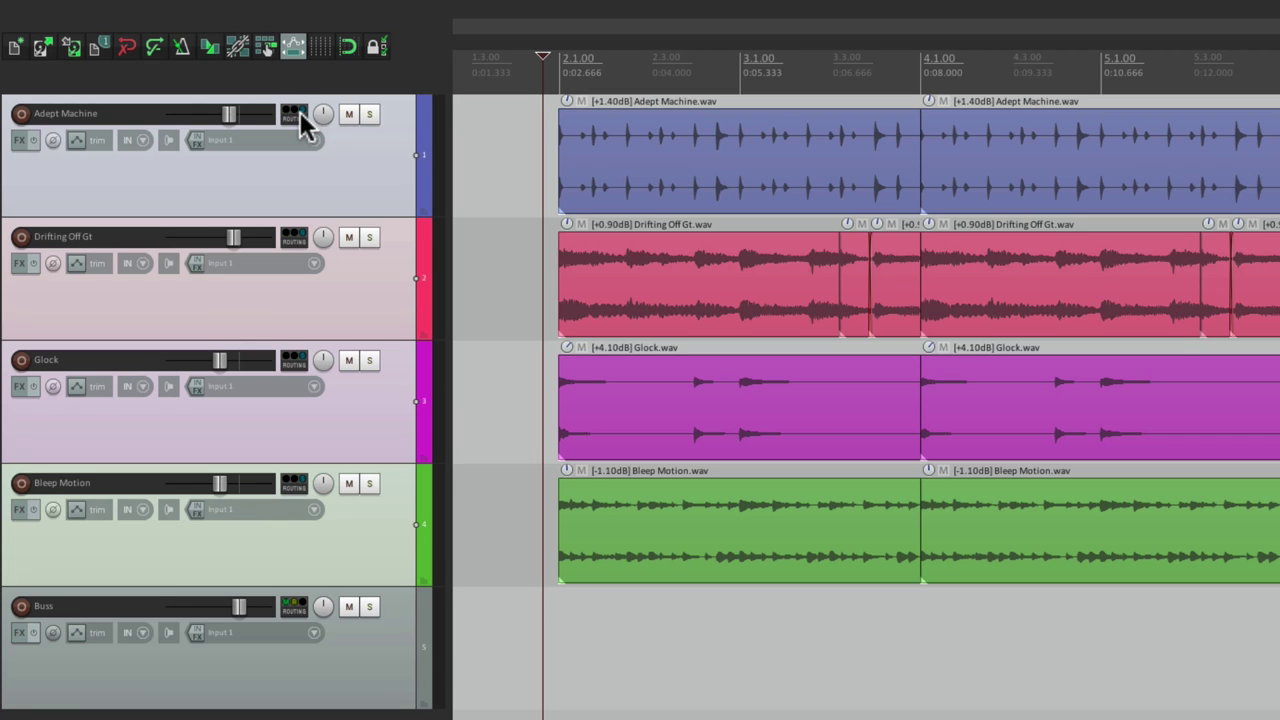
pyautogui.click(391, 666)
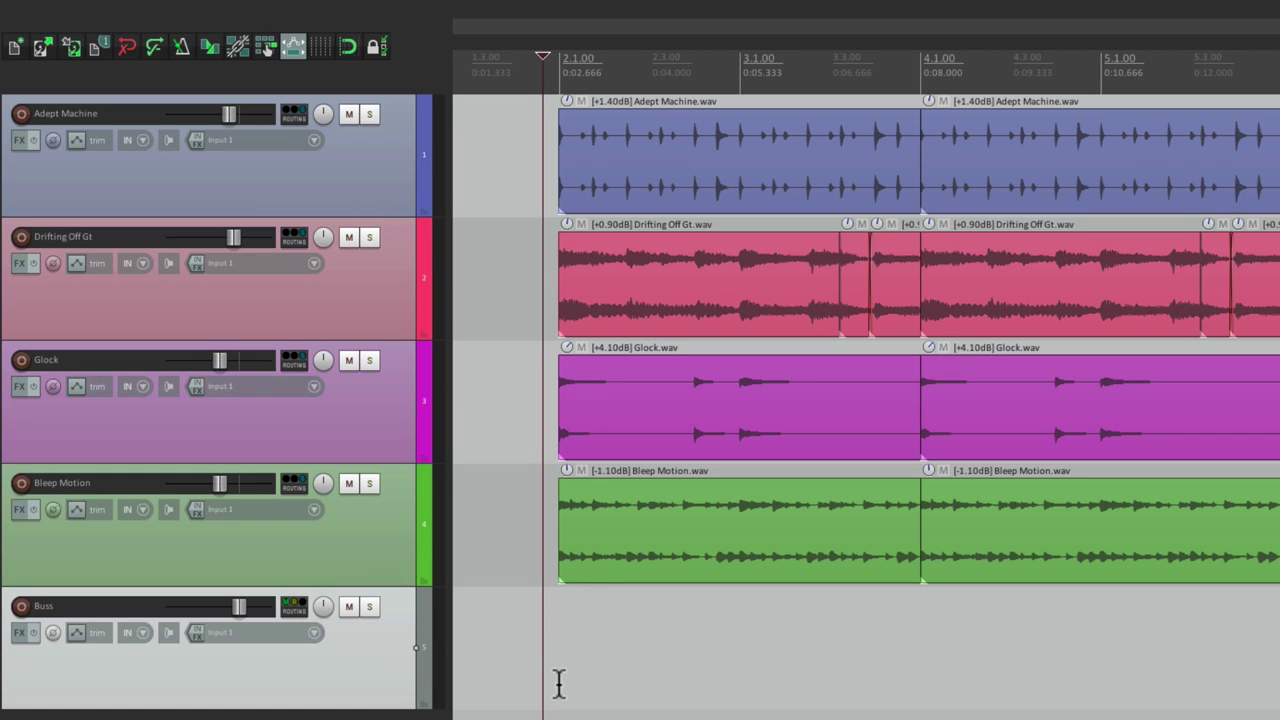
pyautogui.press('space')
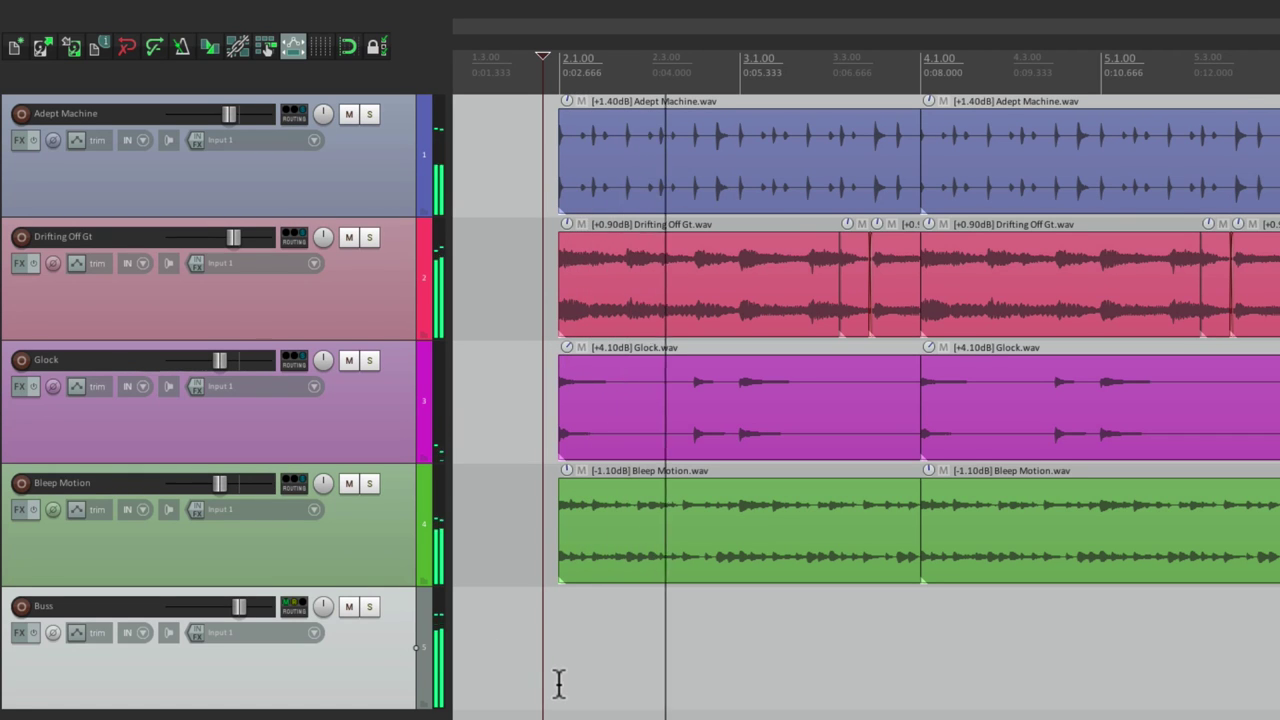
pyautogui.press('space')
# - Add a new track below the Buss track and name it "FX Return"
pyautogui.doubleClick(278, 675)
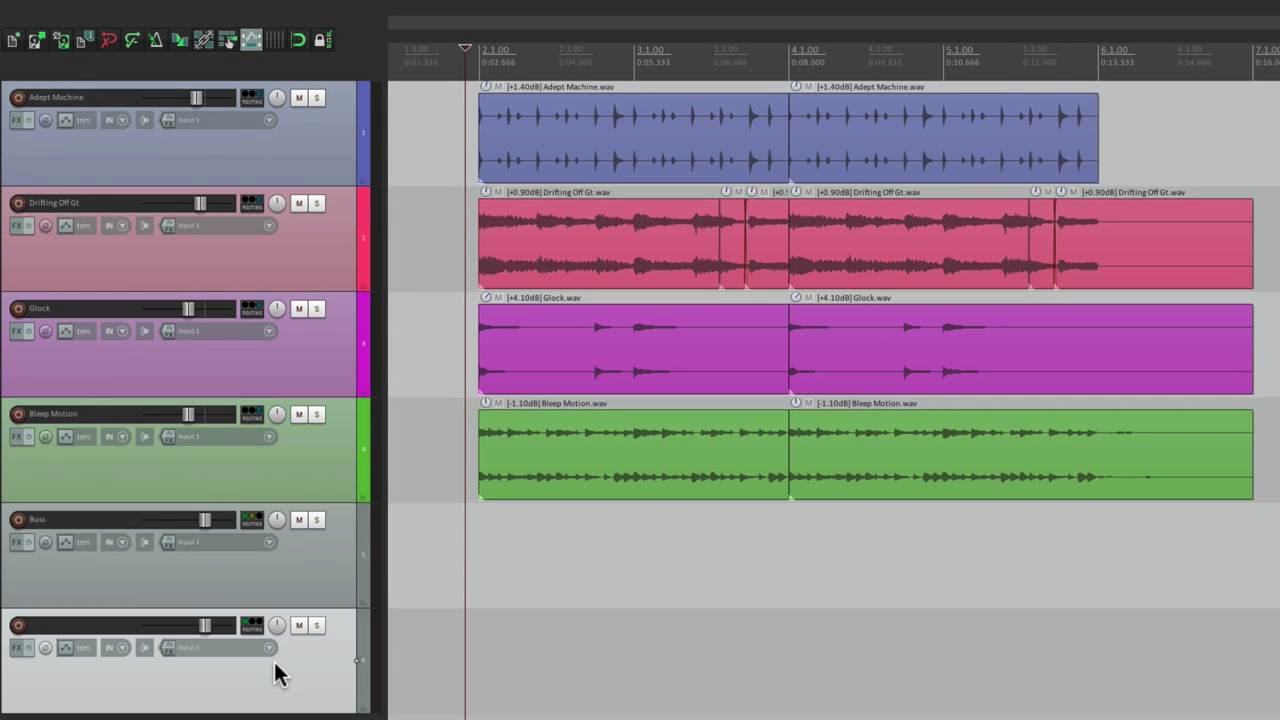
pyautogui.doubleClick(86, 635)
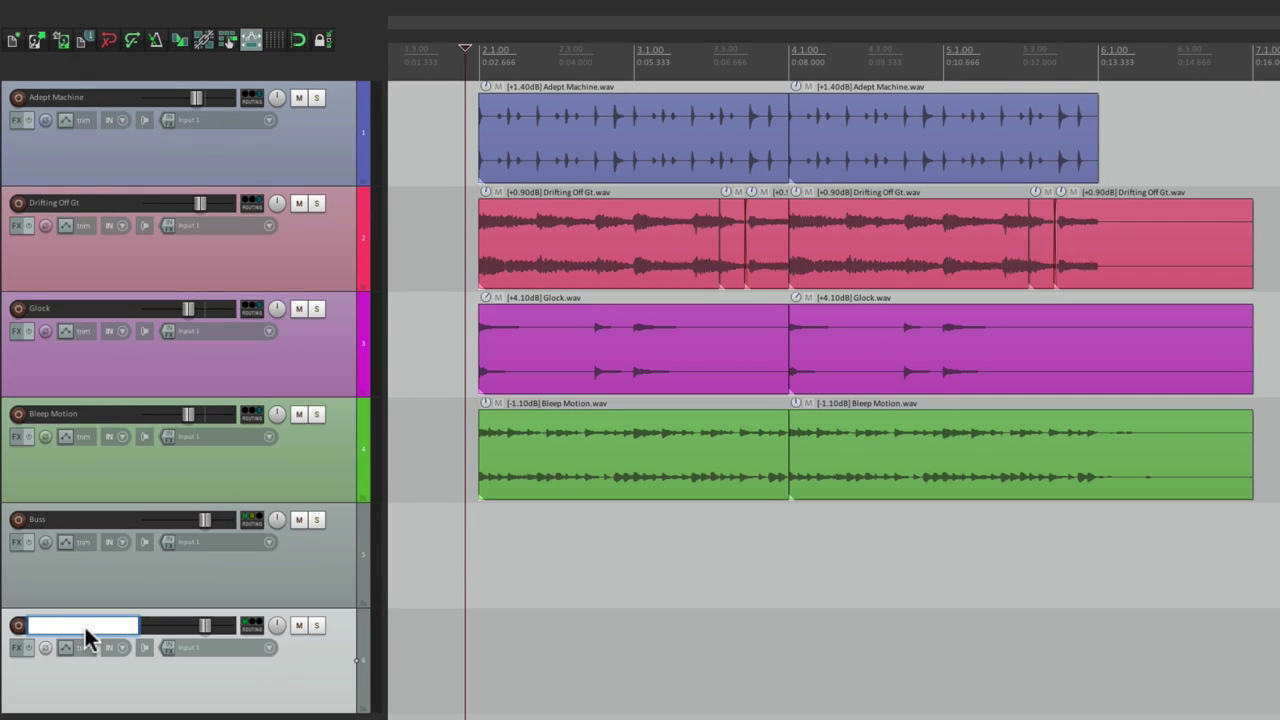
pyautogui.write('FX Return')
pyautogui.press('Return')
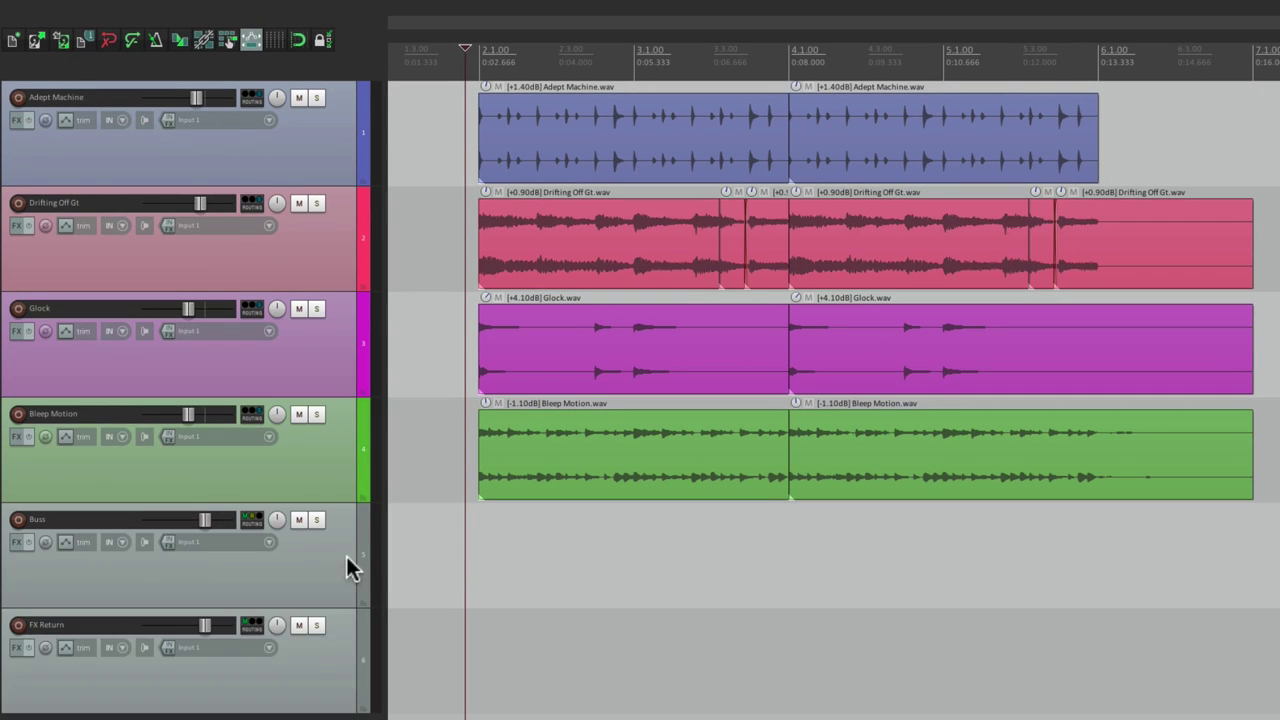
# - Create sends from Adept Machine, Drifting Off Gt, Glock and Bleep Motion to the FX Return track
pyautogui.moveTo(251, 100); pyautogui.dragTo(310, 697)
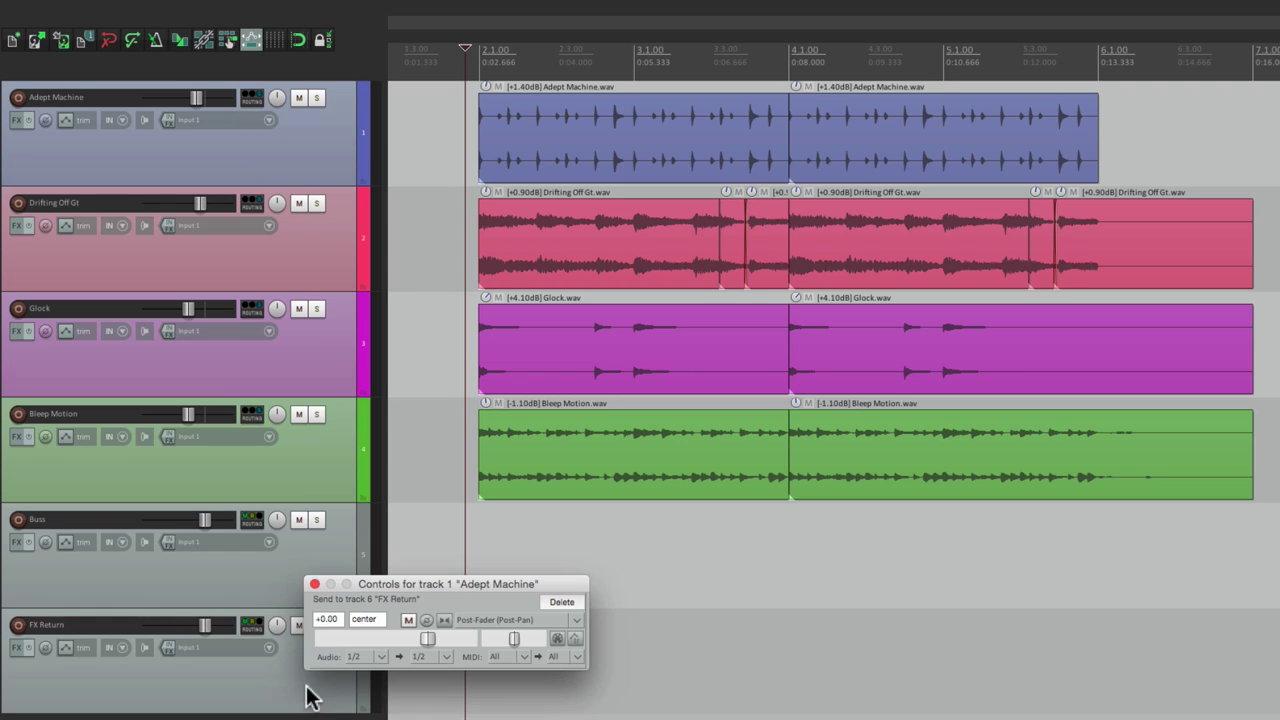
pyautogui.moveTo(254, 200); pyautogui.dragTo(297, 686)
pyautogui.moveTo(254, 305); pyautogui.dragTo(297, 684)
pyautogui.moveTo(254, 410); pyautogui.dragTo(304, 686)
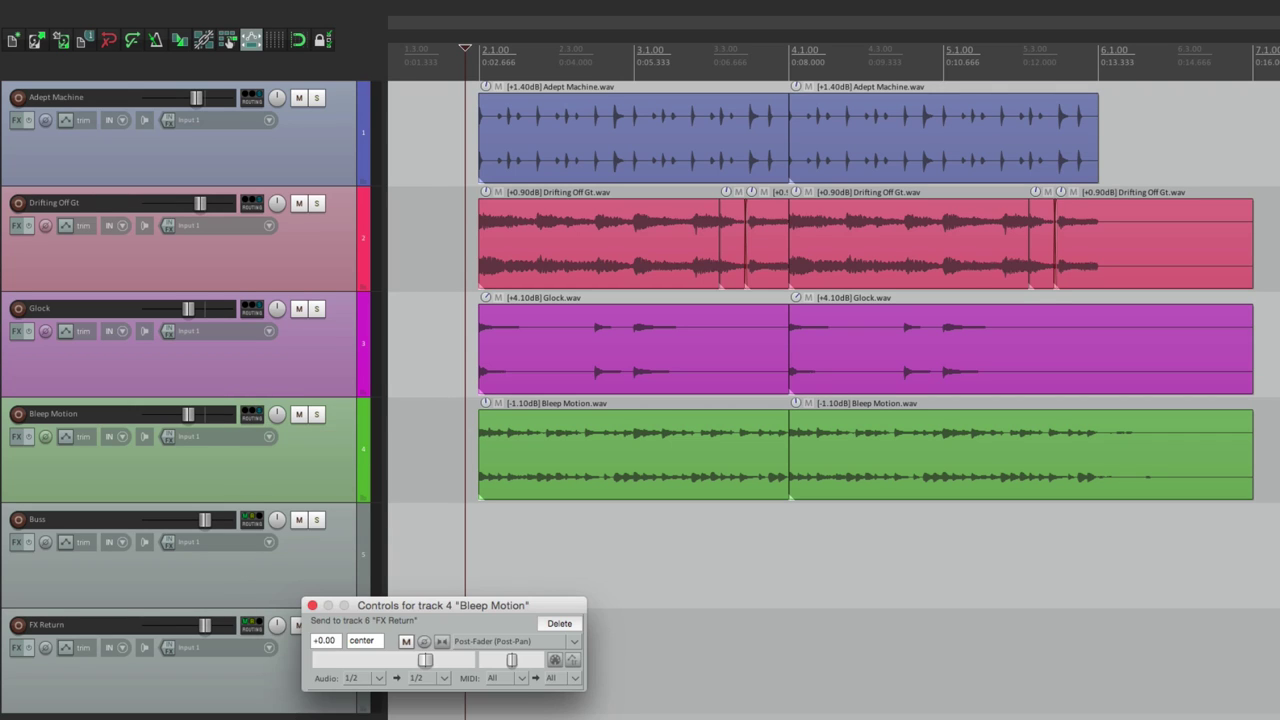
pyautogui.click(312, 604)
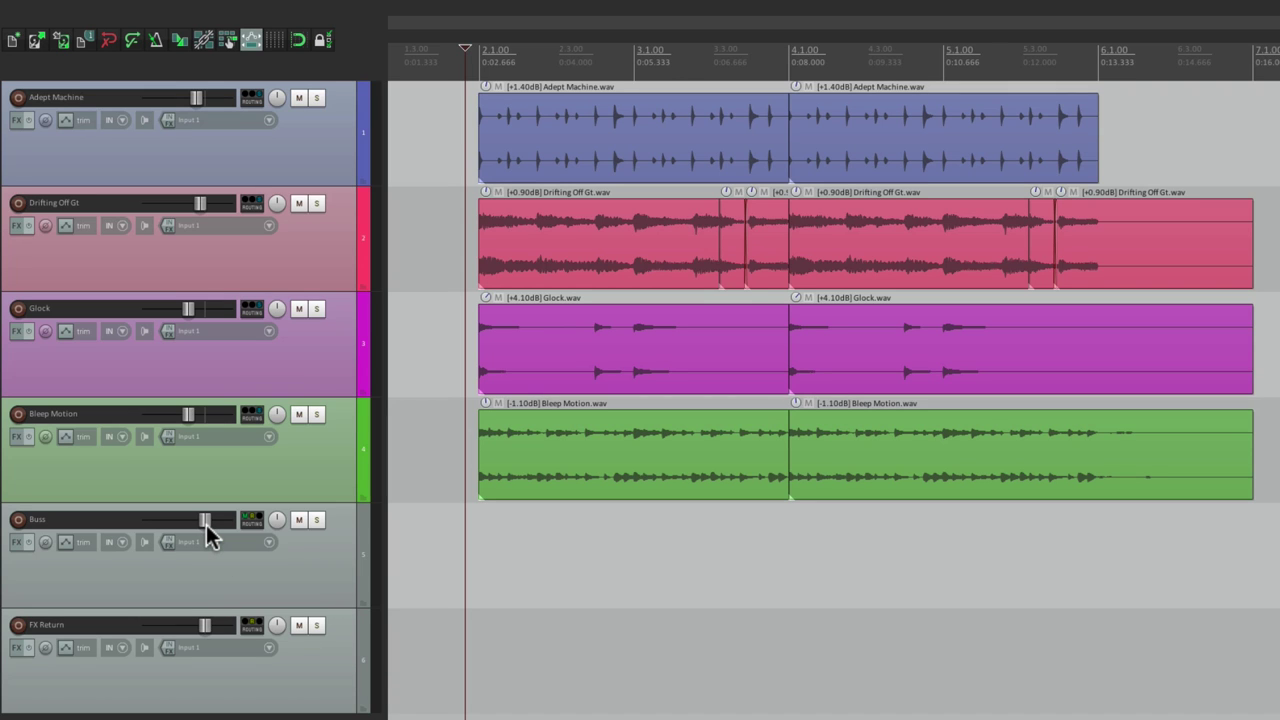
# - Play the project while pulling the Buss track's volume far down, stop, and reset its fader to the default level
pyautogui.press('space')
pyautogui.moveTo(204, 528); pyautogui.dragTo(145, 527)
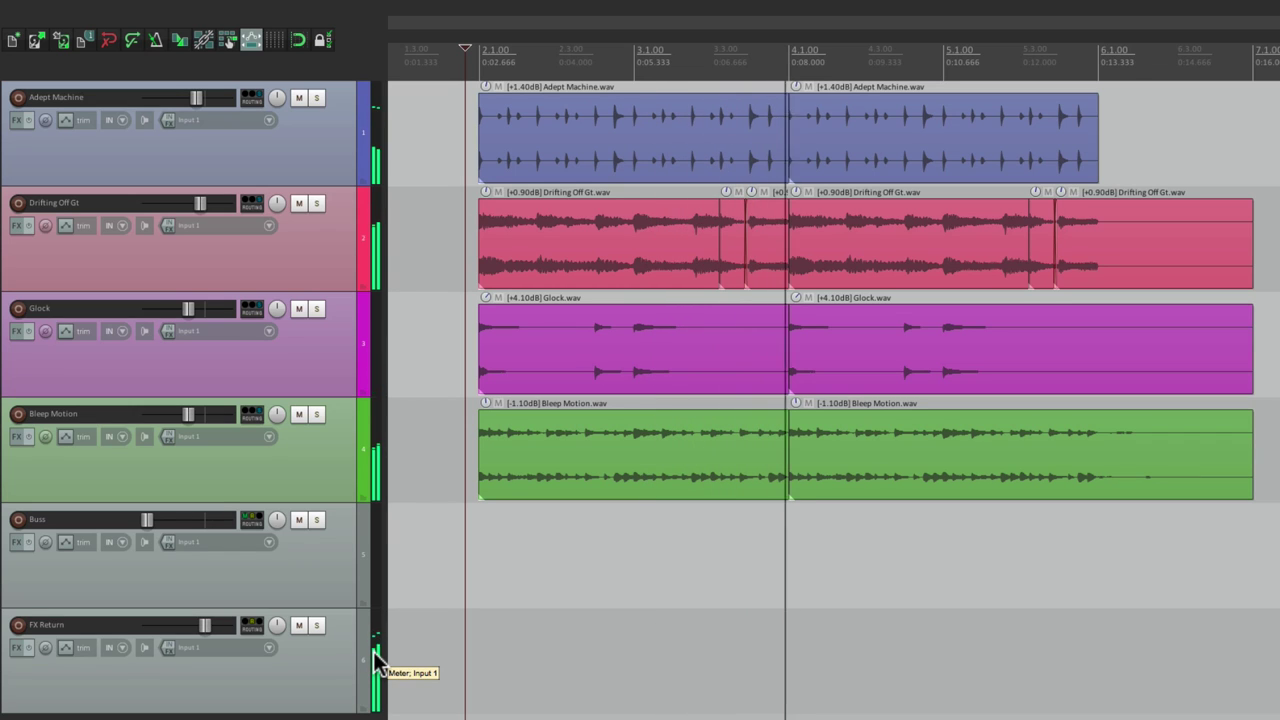
pyautogui.press('space')
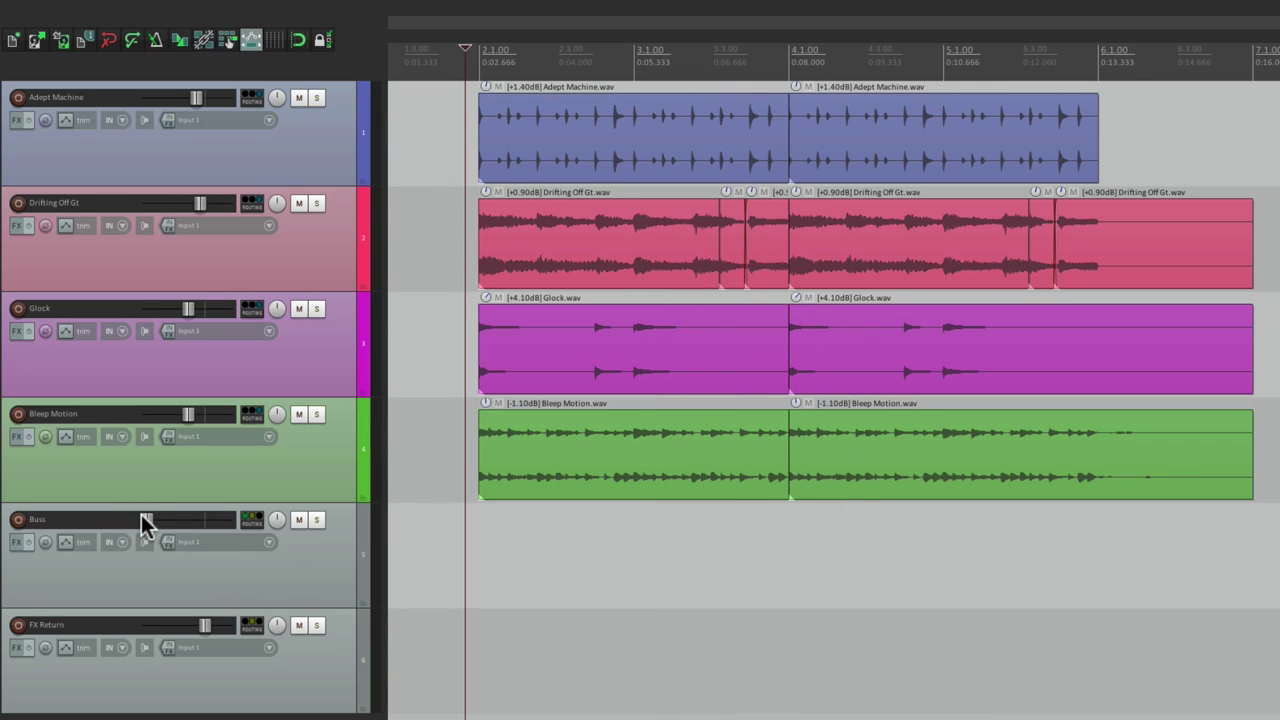
pyautogui.doubleClick(145, 520)
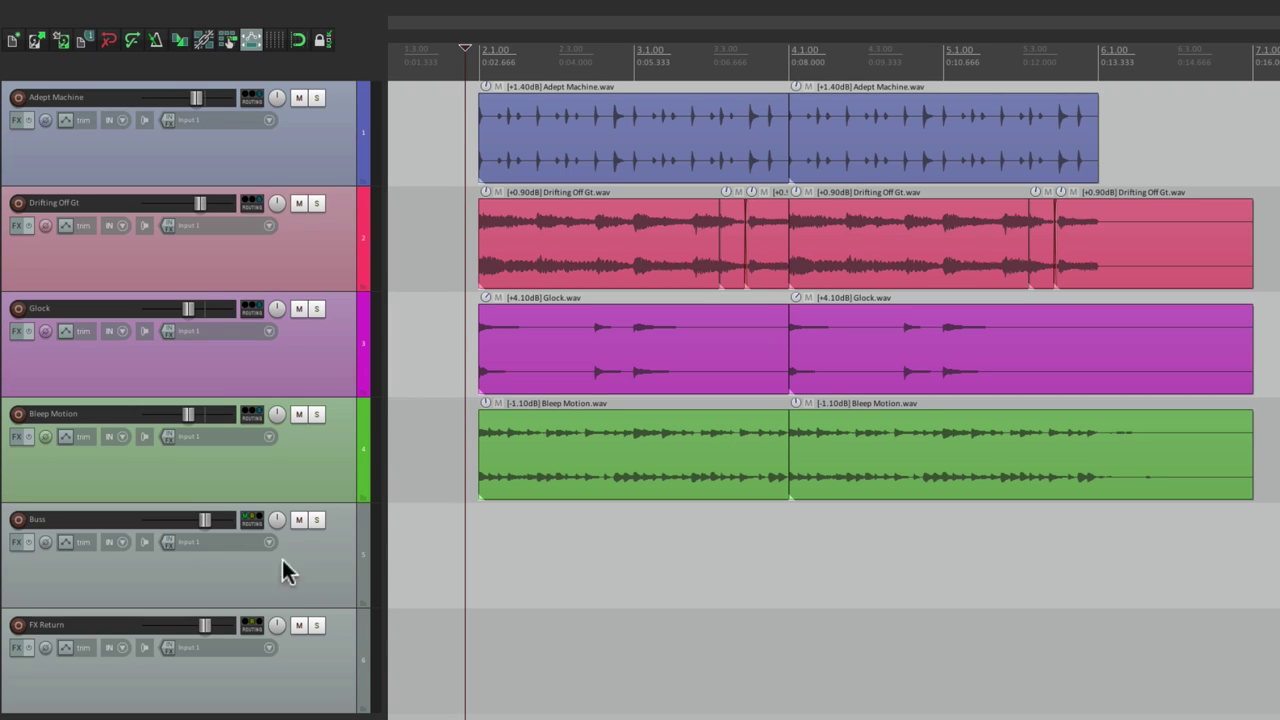
pyautogui.moveTo(207, 530)
# - Delete the Buss and FX Return tracks together
pyautogui.click(364, 575)
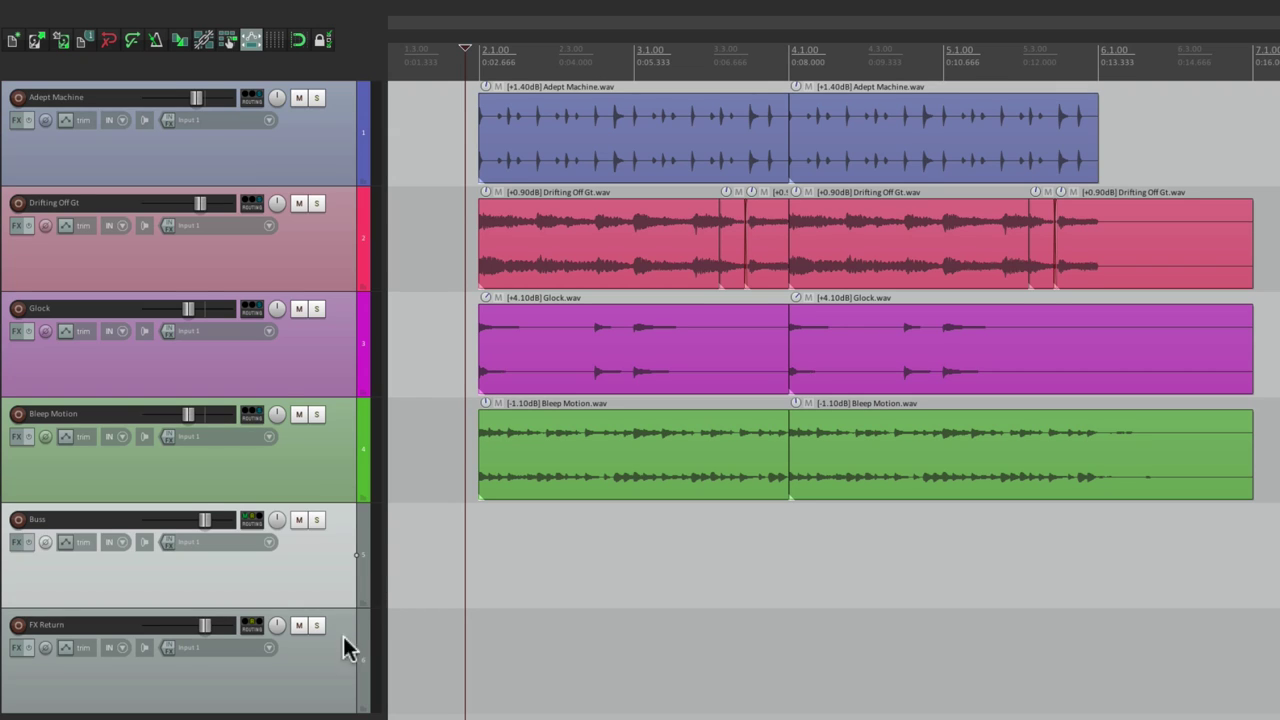
pyautogui.keyDown('ctrl'); pyautogui.click(340, 670); pyautogui.keyUp('ctrl')
pyautogui.press('Delete')
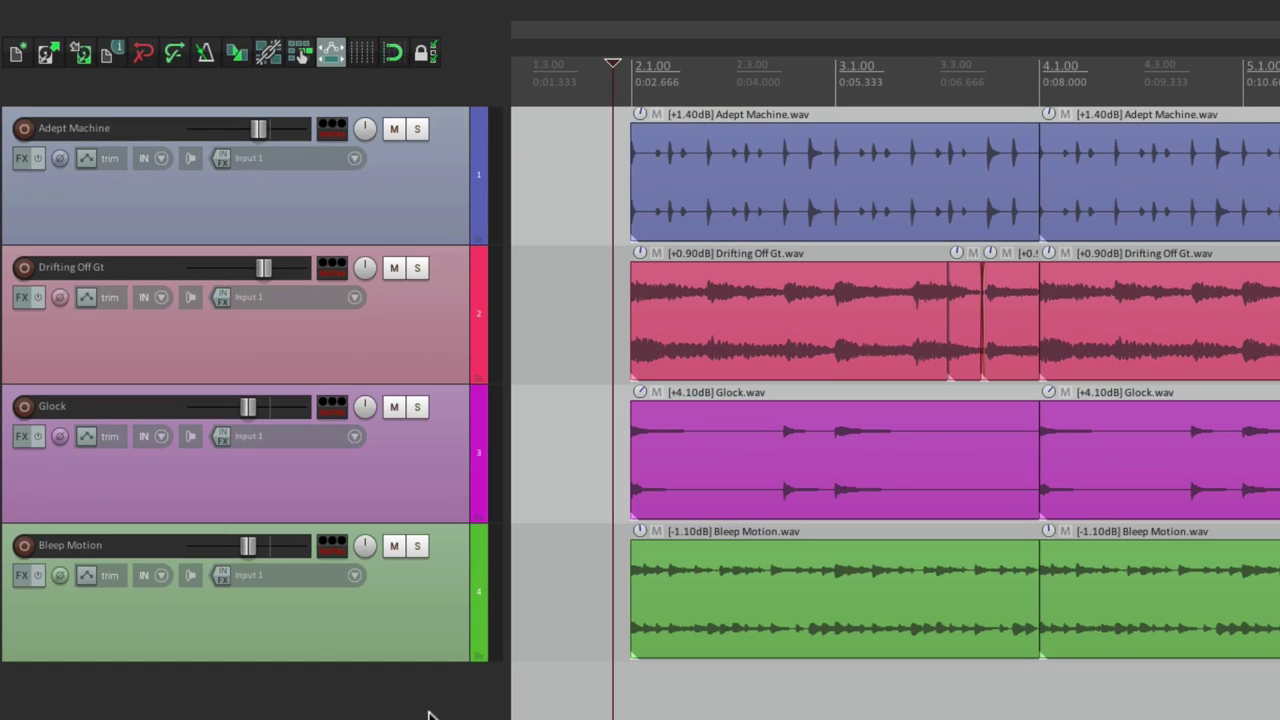
# - Enable the master send on the four remaining audio tracks together and play the project briefly
pyautogui.click(311, 472)
pyautogui.keyDown('shift'); pyautogui.click(427, 184); pyautogui.keyUp('shift')
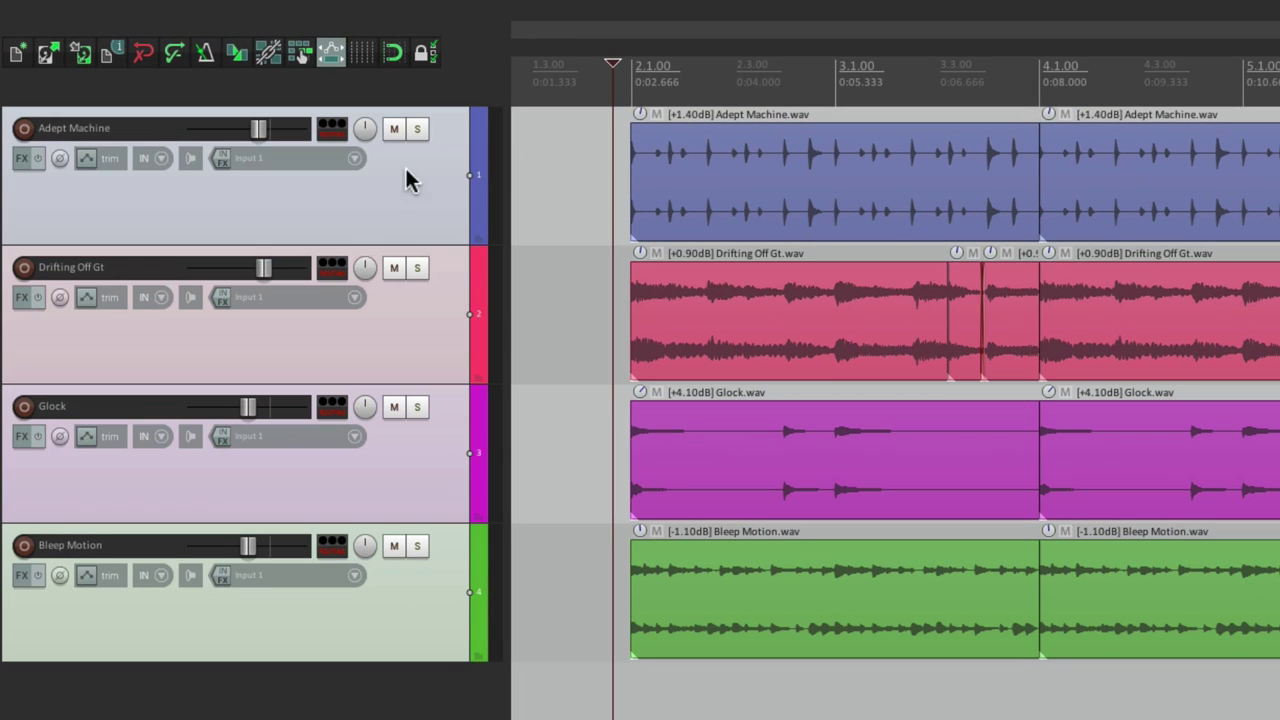
pyautogui.click(334, 130)
pyautogui.press('space')
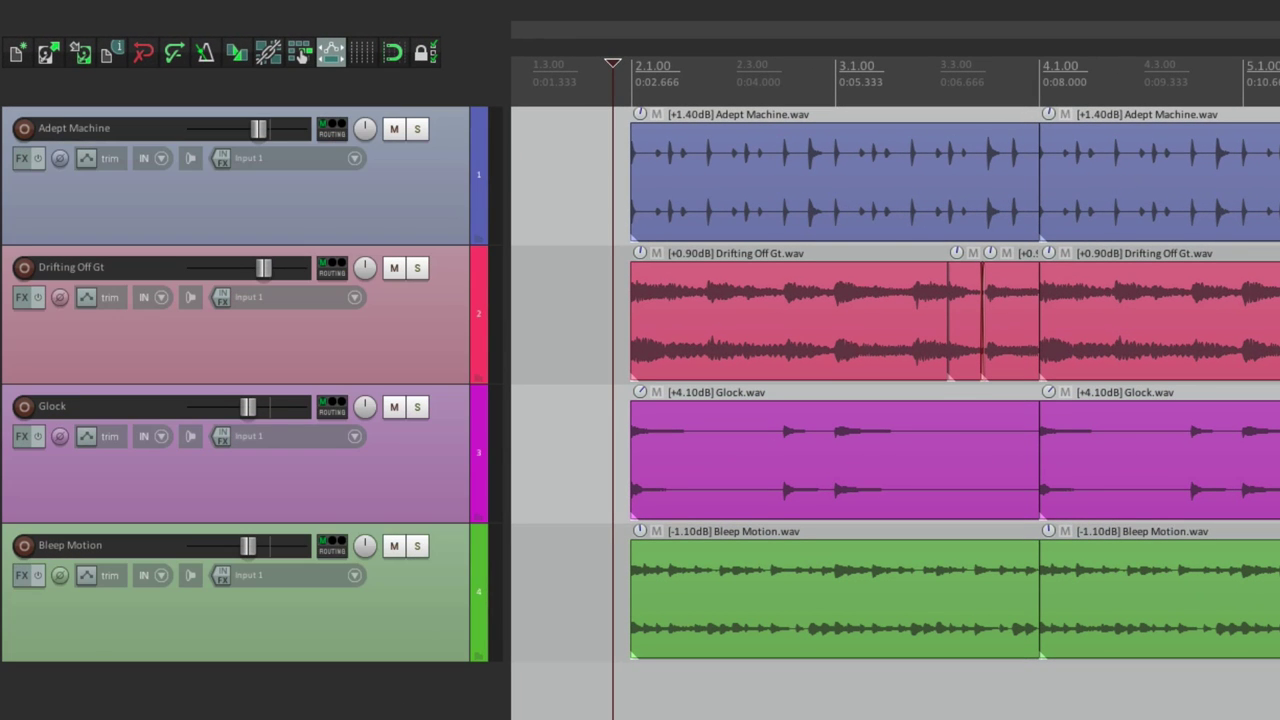
pyautogui.press('space')
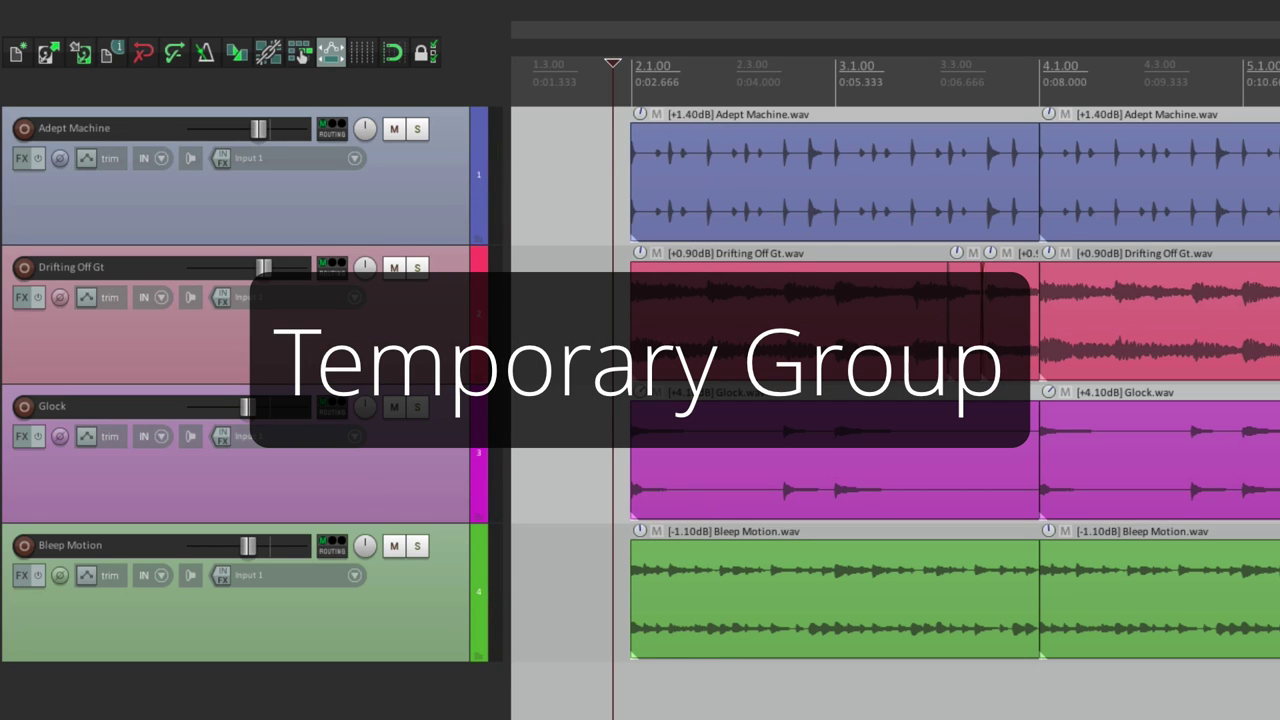
# - Select all four audio tracks and adjust their volumes together during playback, bringing Adept Machine to about -16.5 dB
pyautogui.click(427, 224)
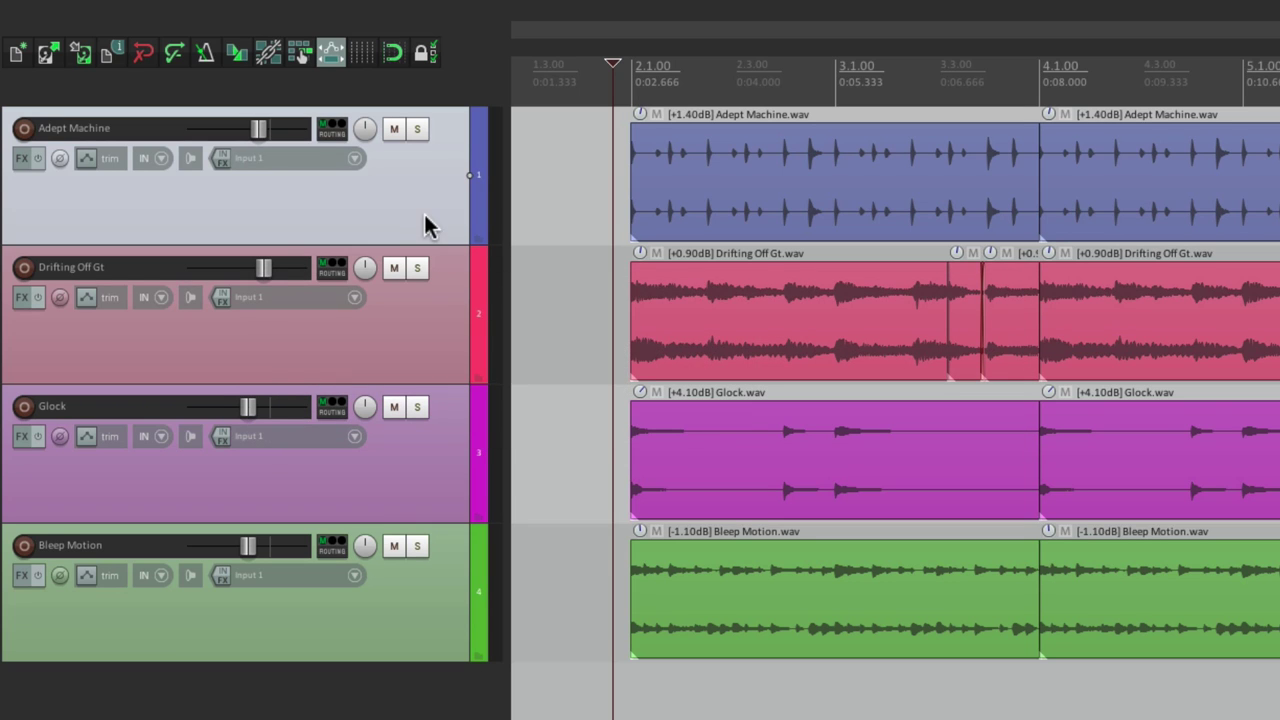
pyautogui.keyDown('shift'); pyautogui.click(449, 591); pyautogui.keyUp('shift')
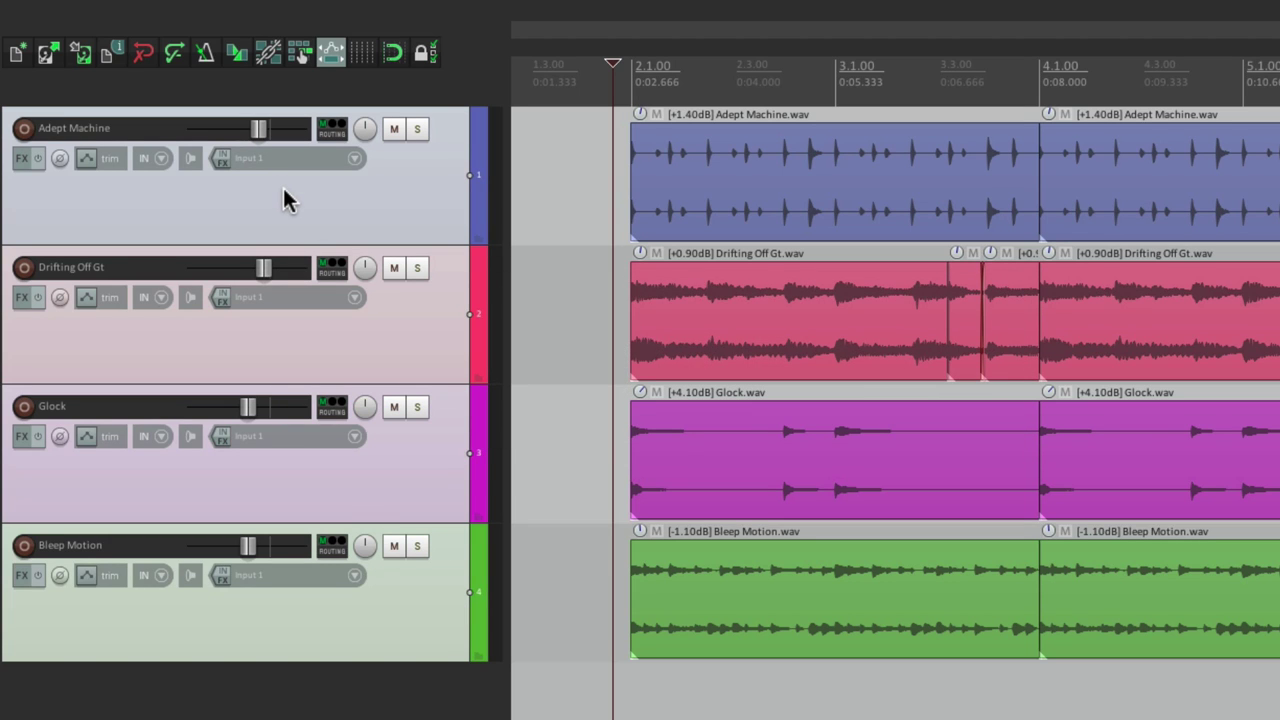
pyautogui.moveTo(258, 131); pyautogui.dragTo(214, 144)
pyautogui.moveTo(248, 140)
pyautogui.mouseDown()
pyautogui.moveTo(260, 137)
pyautogui.moveTo(200, 140)
pyautogui.moveTo(240, 143)
pyautogui.mouseUp()
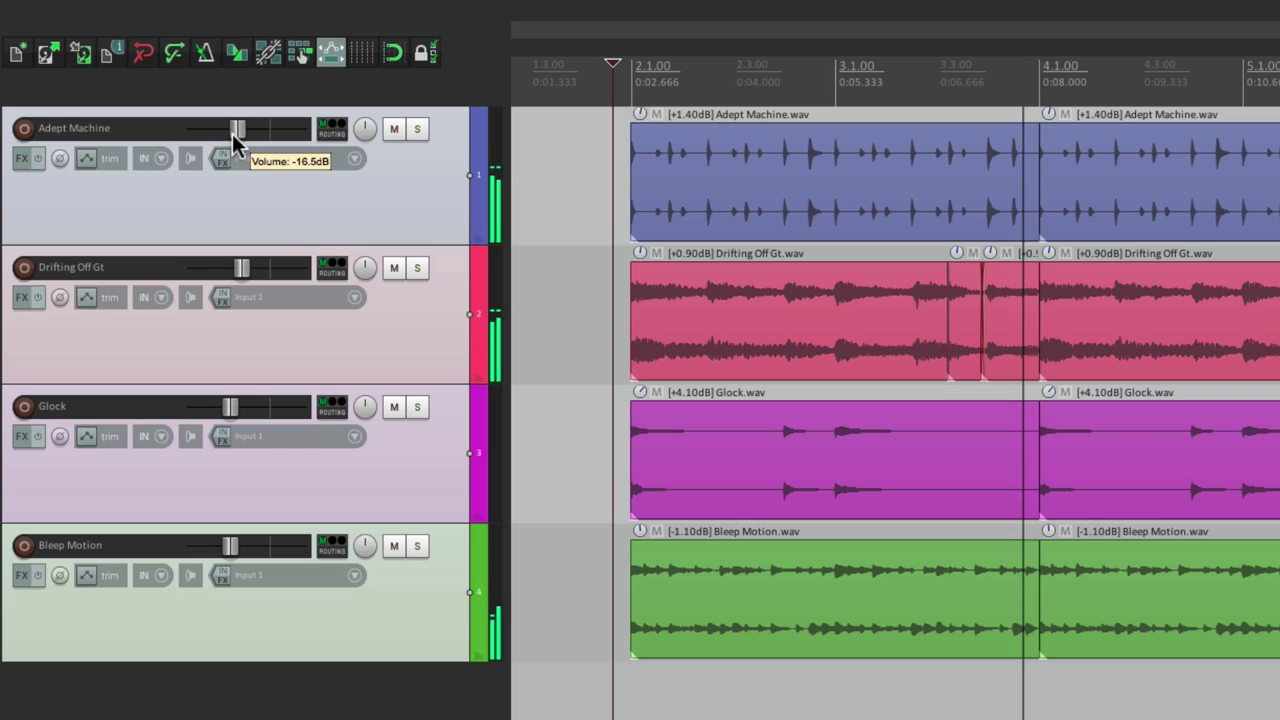
pyautogui.press('space')
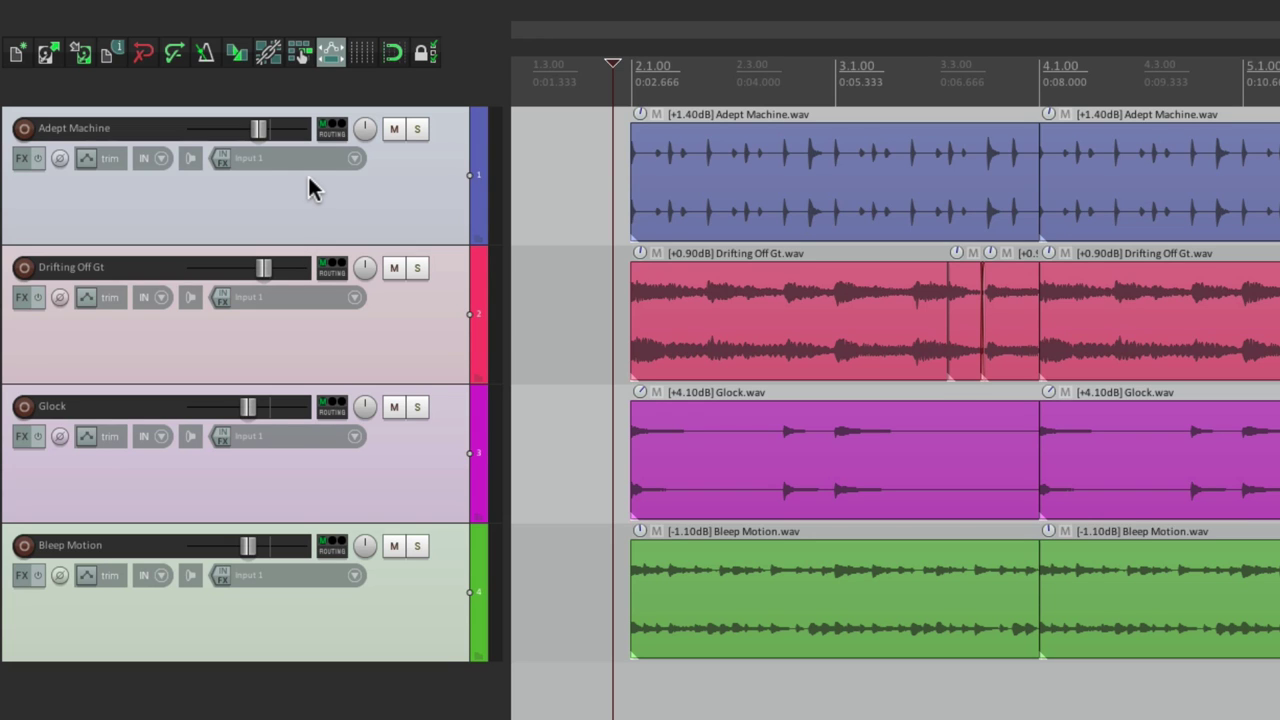
# - Mute and unmute the four selected tracks together, and solo and unsolo them from the Adept Machine track
pyautogui.click(386, 136)
pyautogui.click(386, 136)
pyautogui.click(420, 132)
pyautogui.click(421, 128)
# - Deselect all tracks, lower only Adept Machine's volume, and undo that change
pyautogui.moveTo(278, 147)
pyautogui.click(410, 700)
pyautogui.moveTo(252, 140)
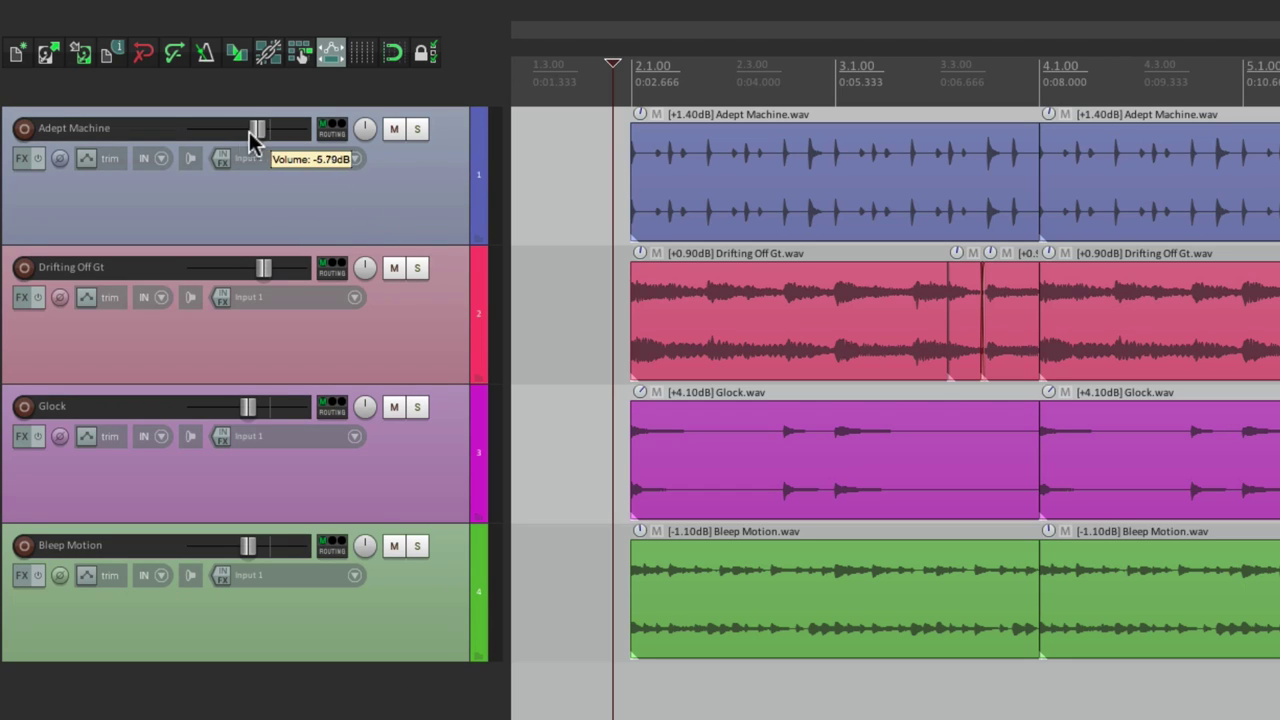
pyautogui.moveTo(252, 140)
pyautogui.mouseDown()
pyautogui.moveTo(207, 140)
pyautogui.moveTo(228, 142)
pyautogui.mouseUp()
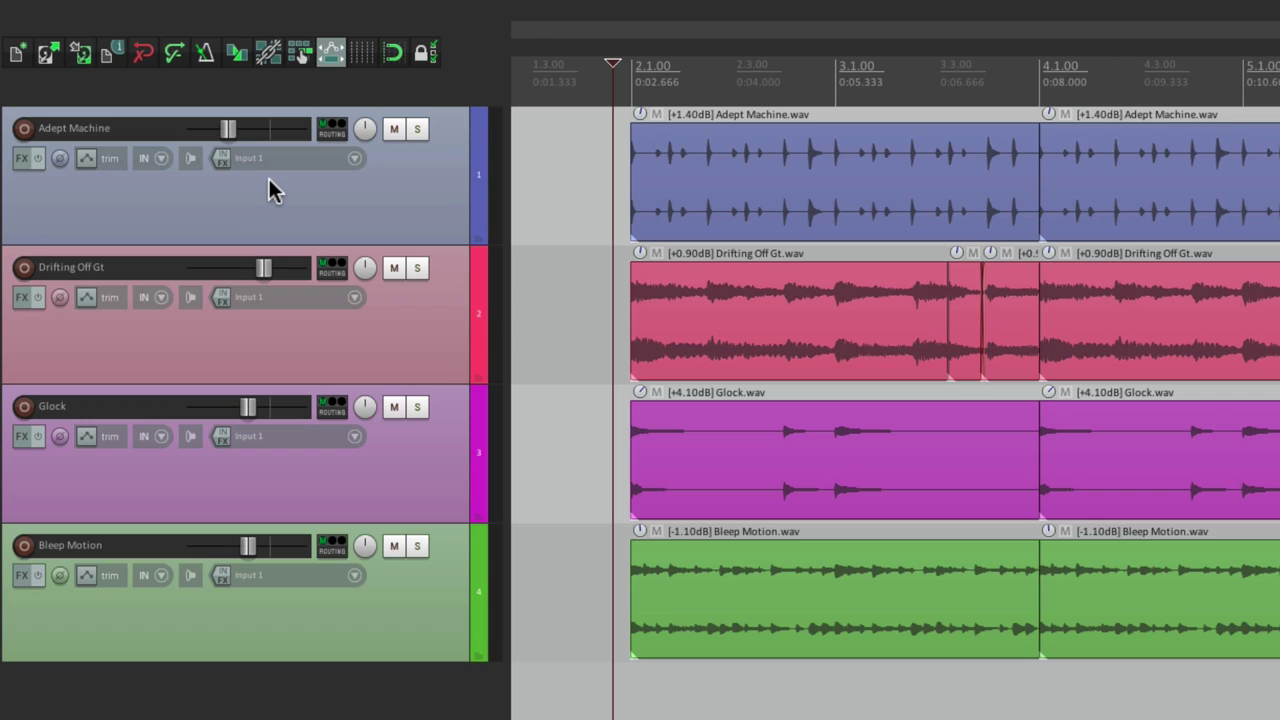
pyautogui.hotkey('ctrl', 'z')
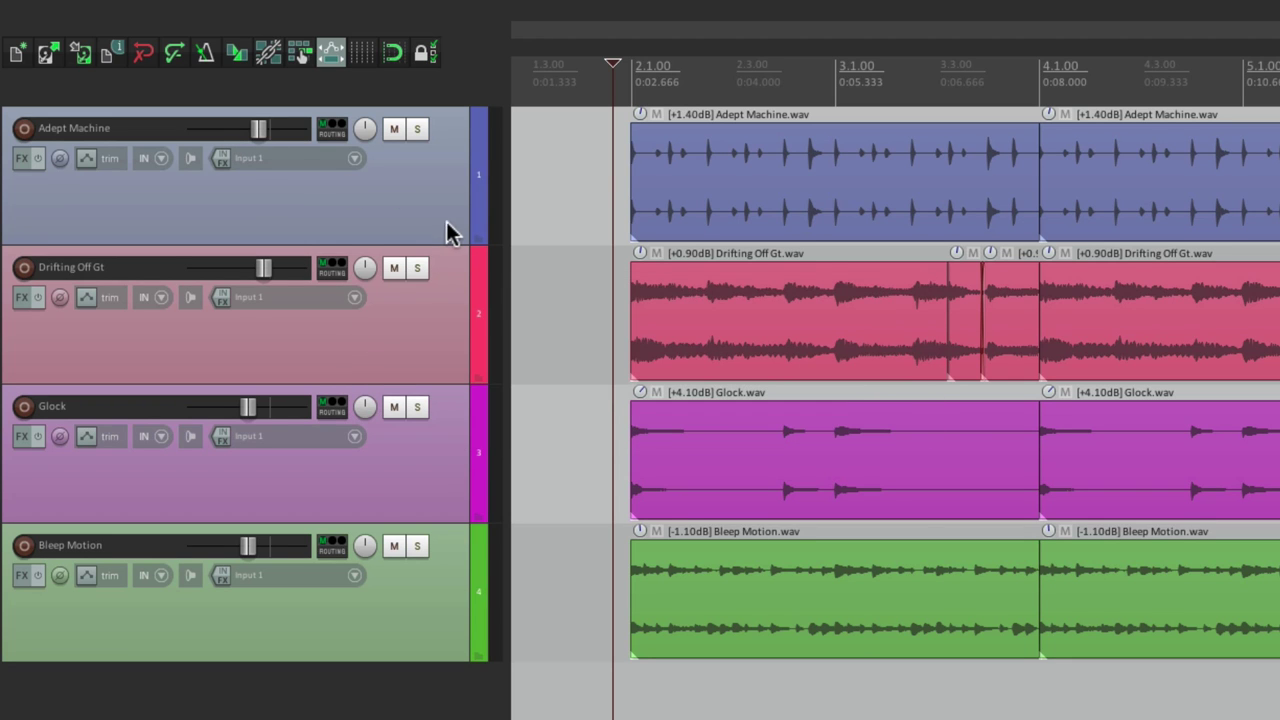
# - Group the four audio tracks in Group 1 with all standard master and slave parameters enabled, leaving VCA off, and deselect the tracks
pyautogui.click(441, 221)
pyautogui.keyDown('shift'); pyautogui.click(436, 629); pyautogui.keyUp('shift')
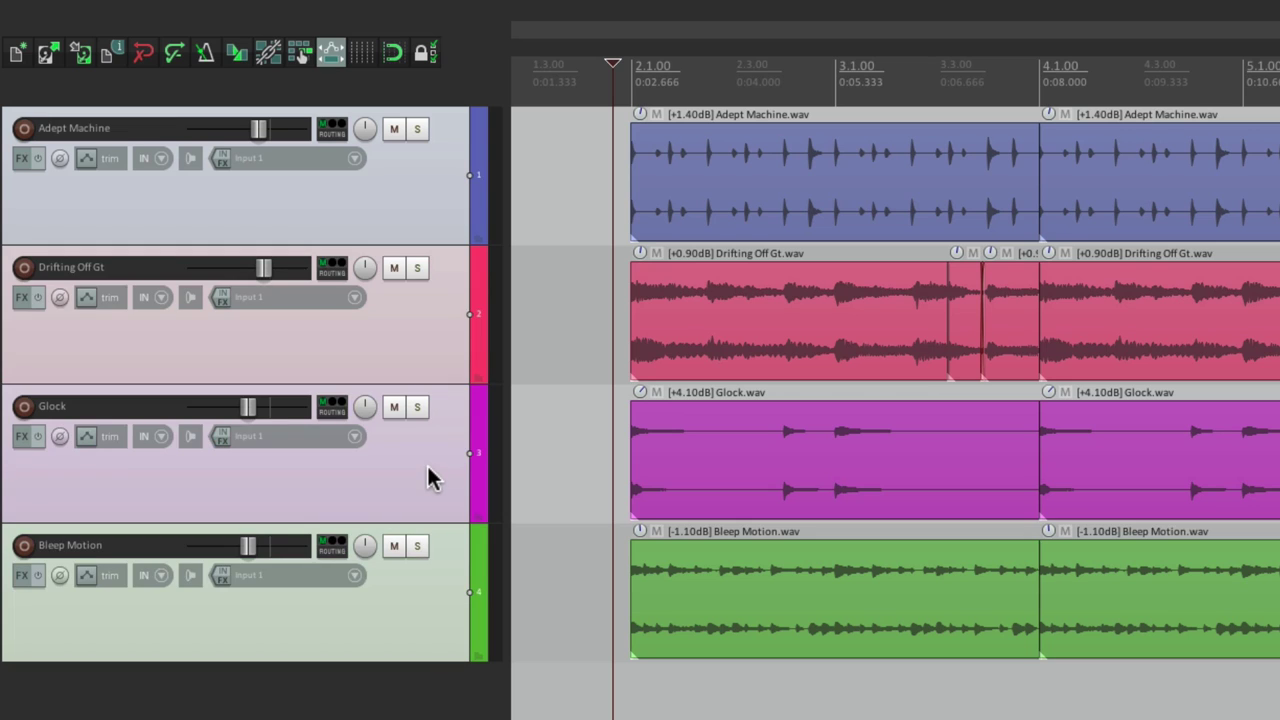
pyautogui.hotkey('shift', 'g')
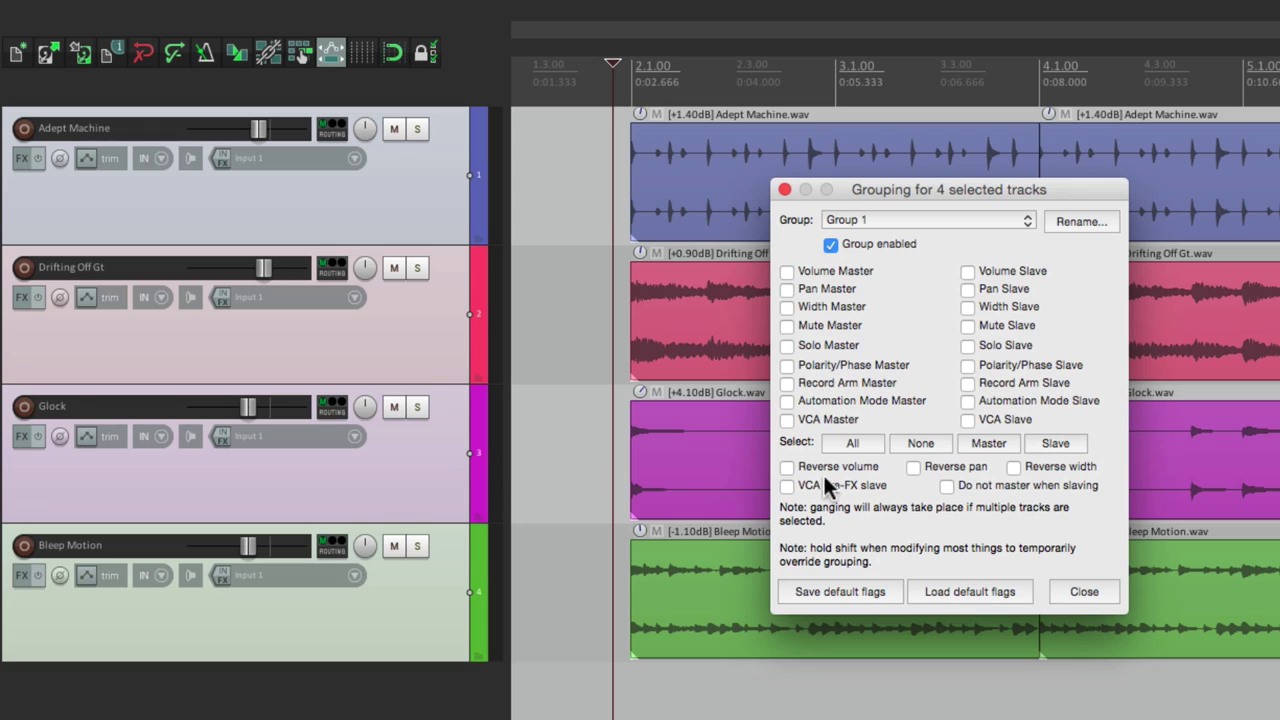
pyautogui.click(852, 443)
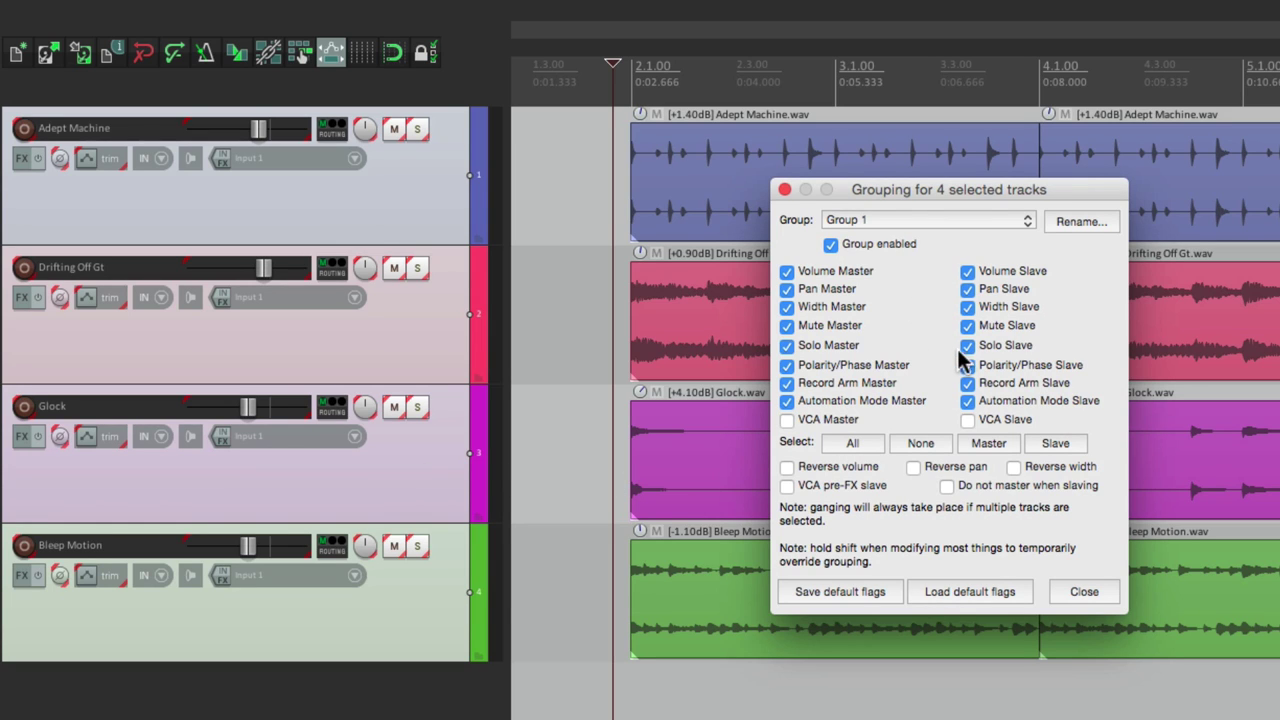
pyautogui.click(784, 189)
pyautogui.click(445, 712)
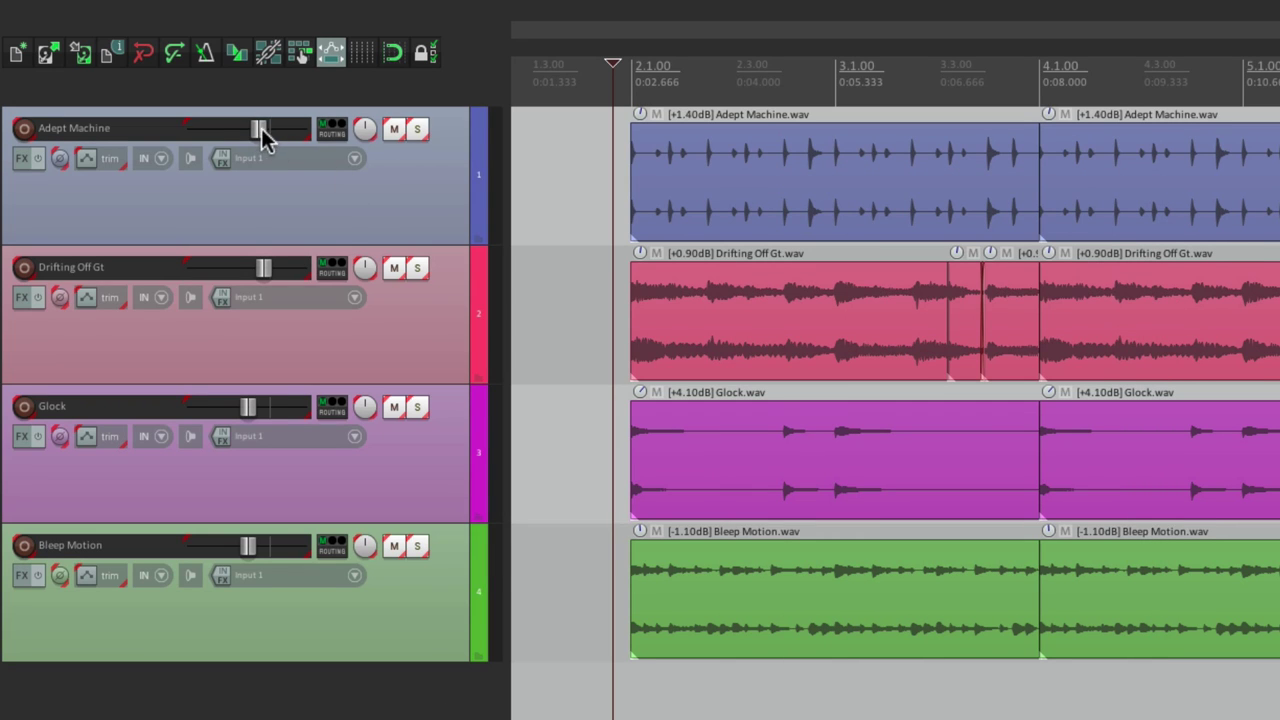
# - Play the project while pulling the grouped volumes far down with Adept Machine's fader, and stop playback
pyautogui.moveTo(257, 133)
pyautogui.press('space')
pyautogui.moveTo(254, 128); pyautogui.dragTo(205, 130)
pyautogui.press('space')
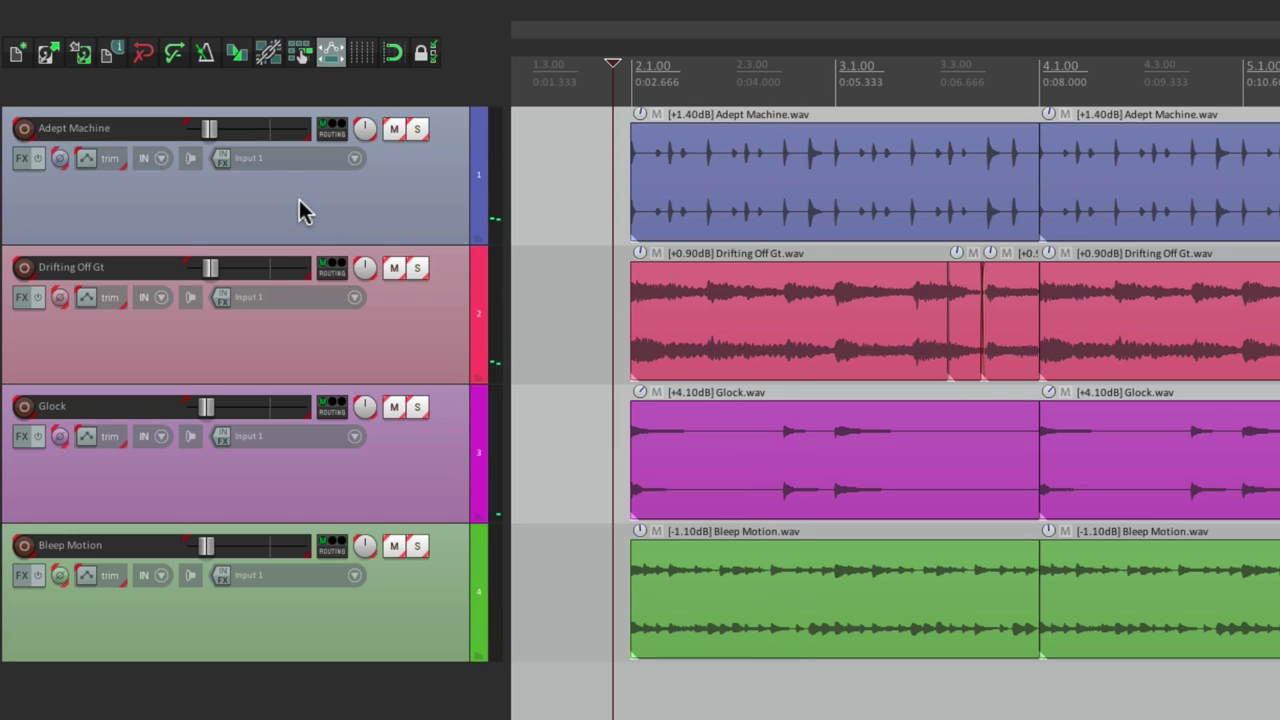
# - Reset Adept Machine's volume fader to its default level and mute and unmute the grouped tracks
pyautogui.doubleClick(209, 130)
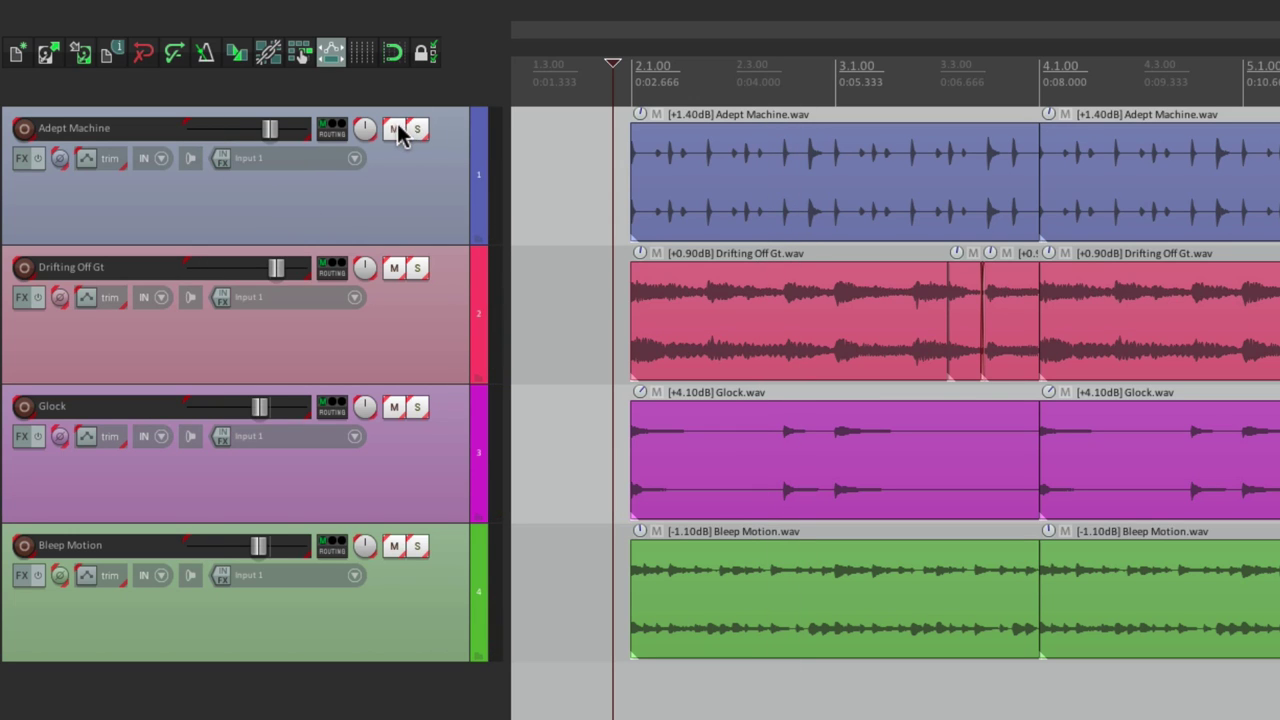
pyautogui.click(395, 129)
pyautogui.click(395, 129)
# - Show the volume envelopes of all four audio tracks and set their automation mode to Touch
pyautogui.click(385, 195)
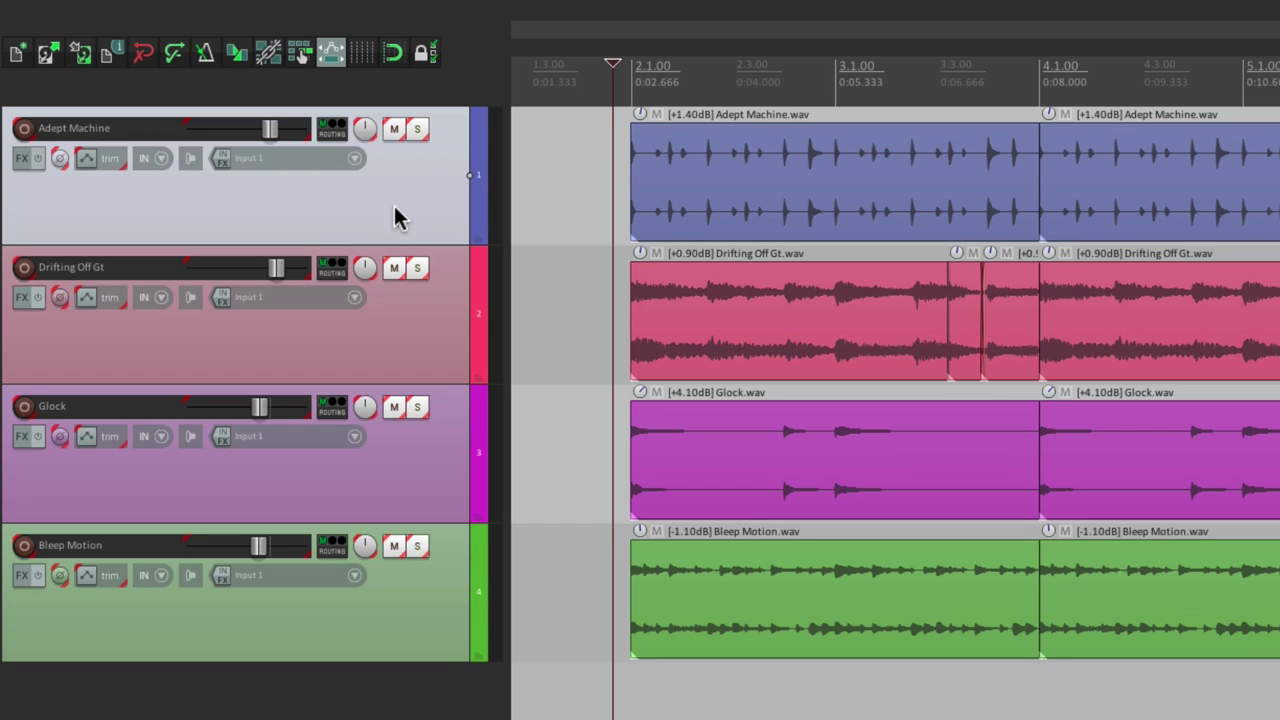
pyautogui.keyDown('shift'); pyautogui.click(430, 648); pyautogui.keyUp('shift')
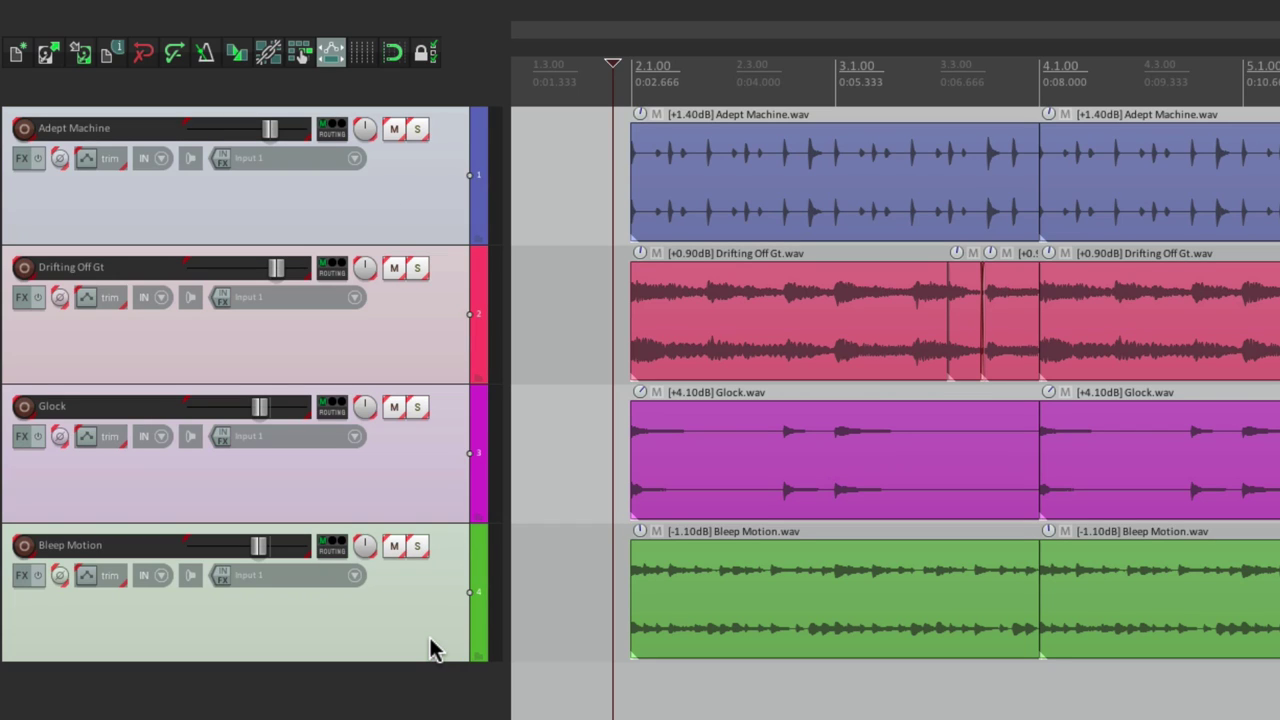
pyautogui.press('v')
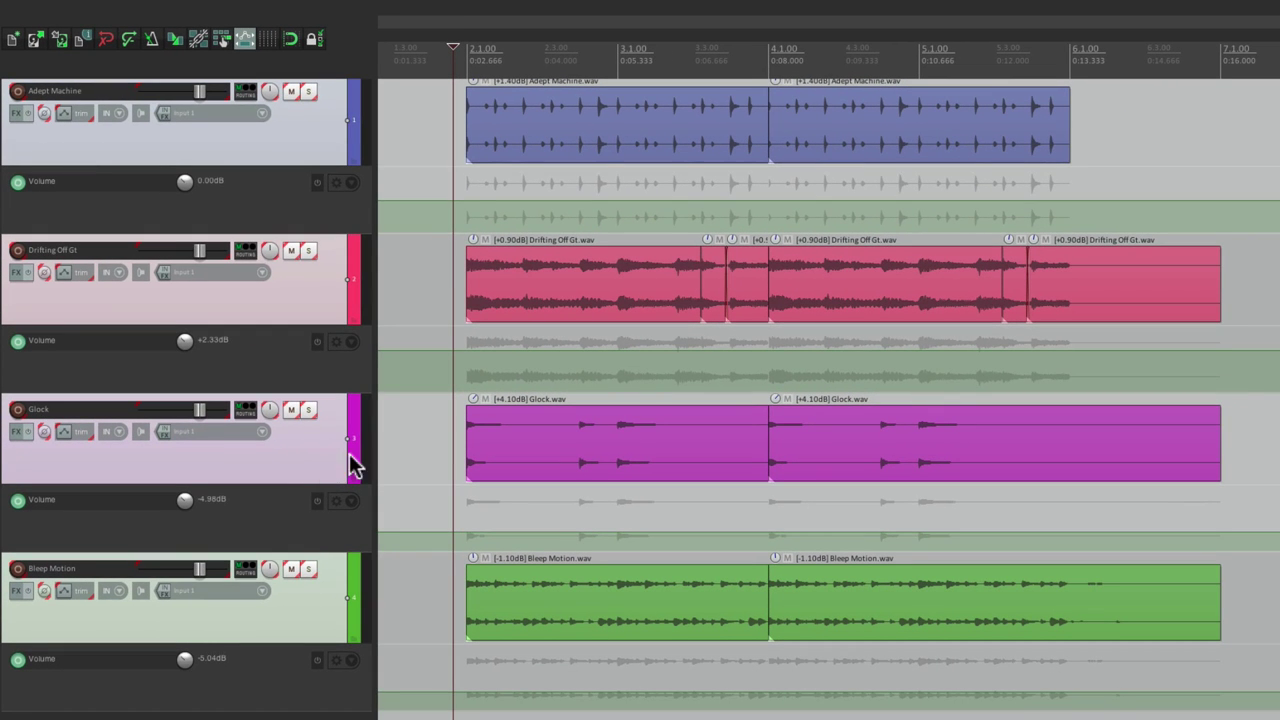
pyautogui.rightClick(312, 155)
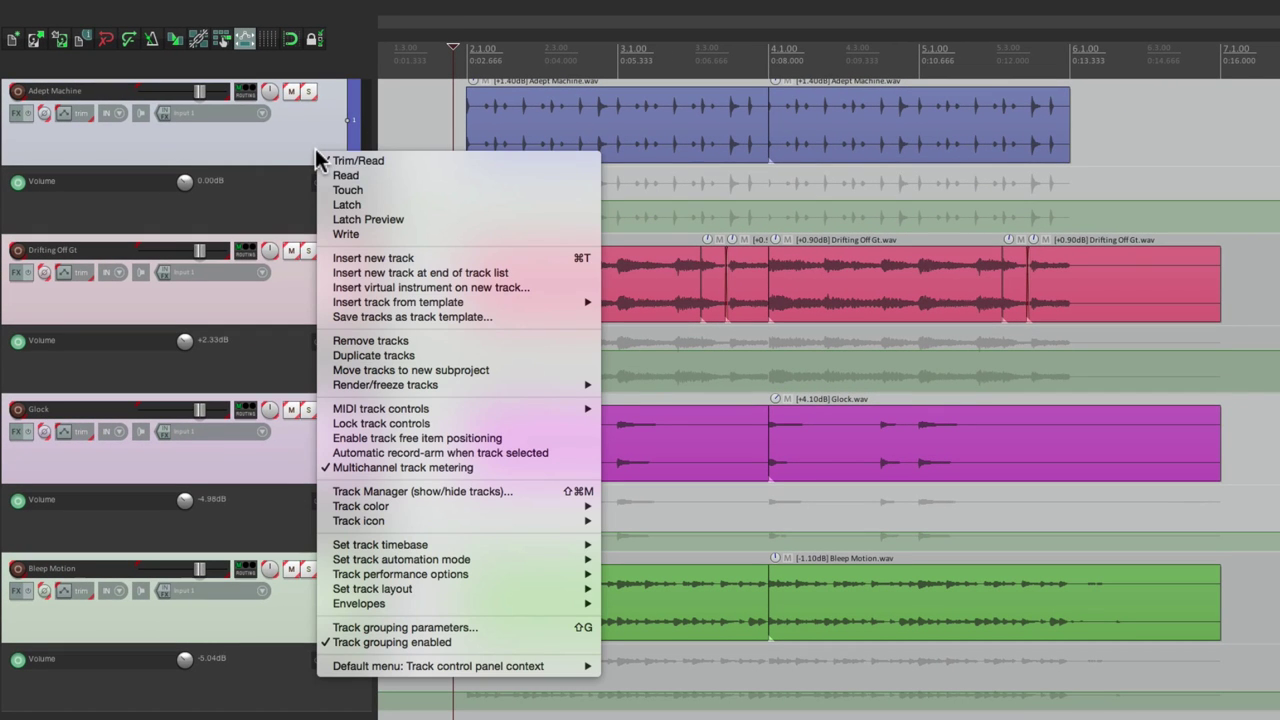
pyautogui.click(332, 190)
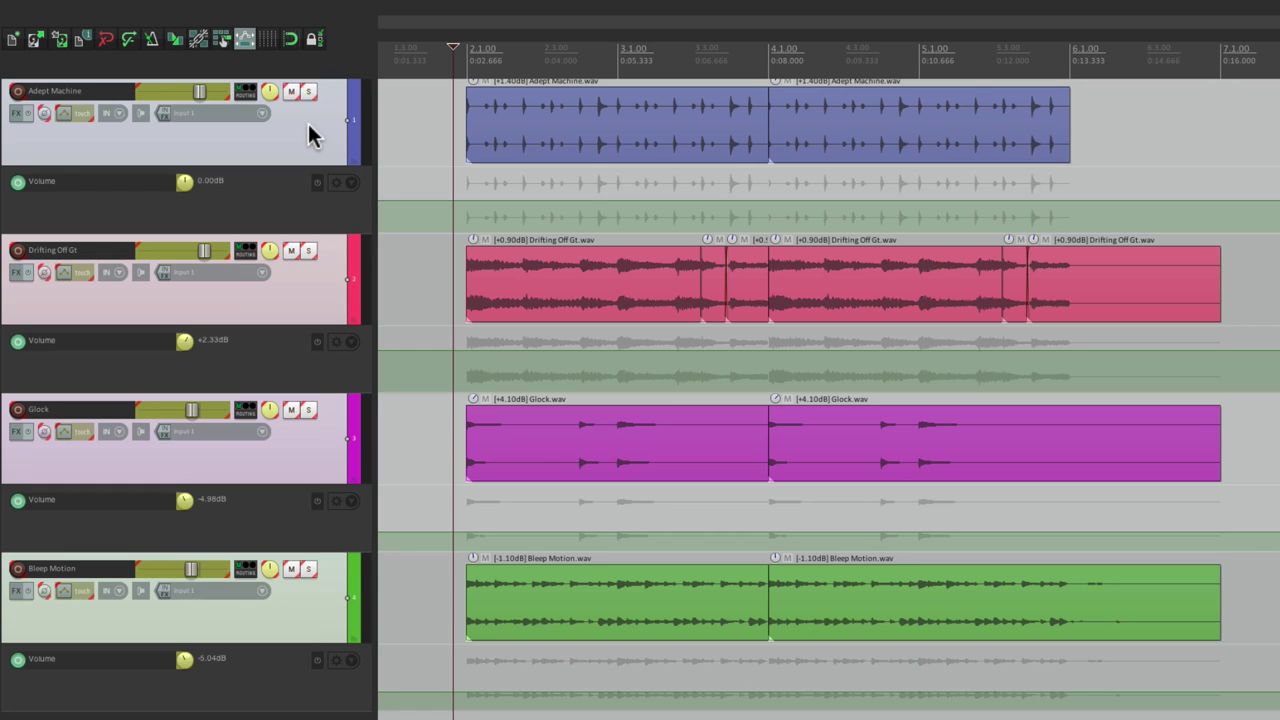
# - Record volume automation on all four grouped tracks by riding Adept Machine's fader down and up during playback, and stop
pyautogui.press('space')
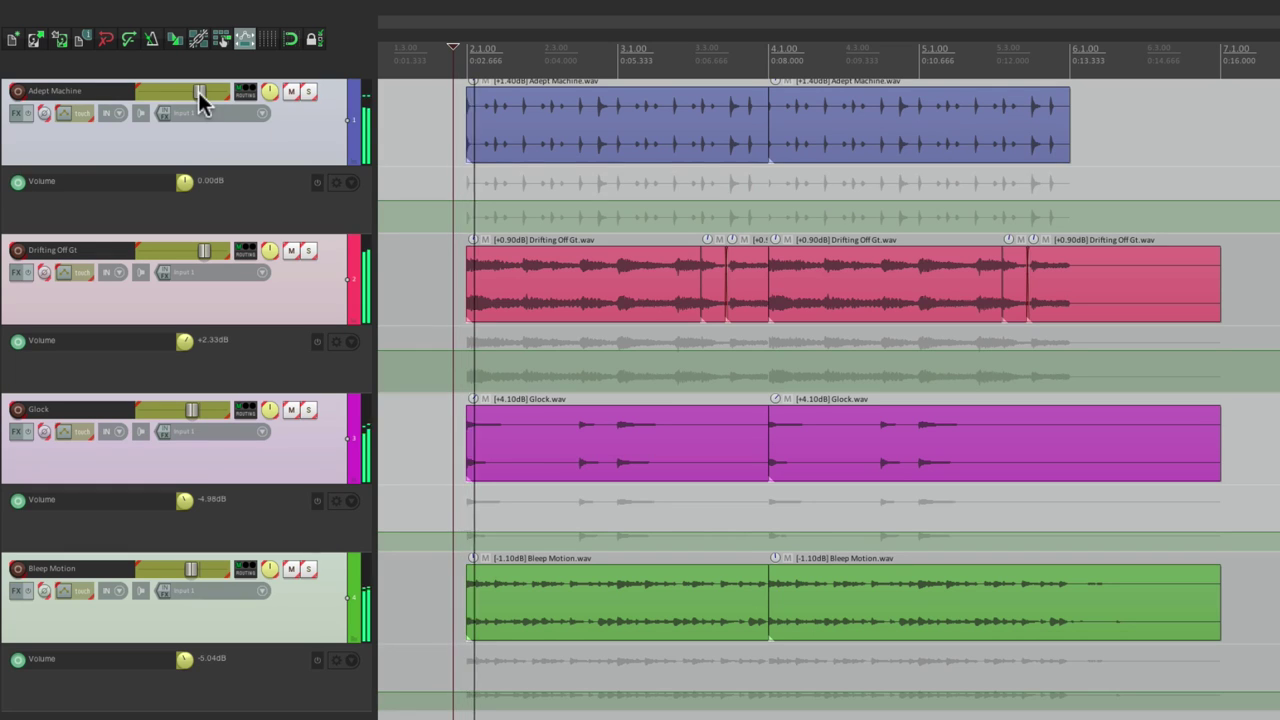
pyautogui.moveTo(200, 93); pyautogui.dragTo(158, 98)
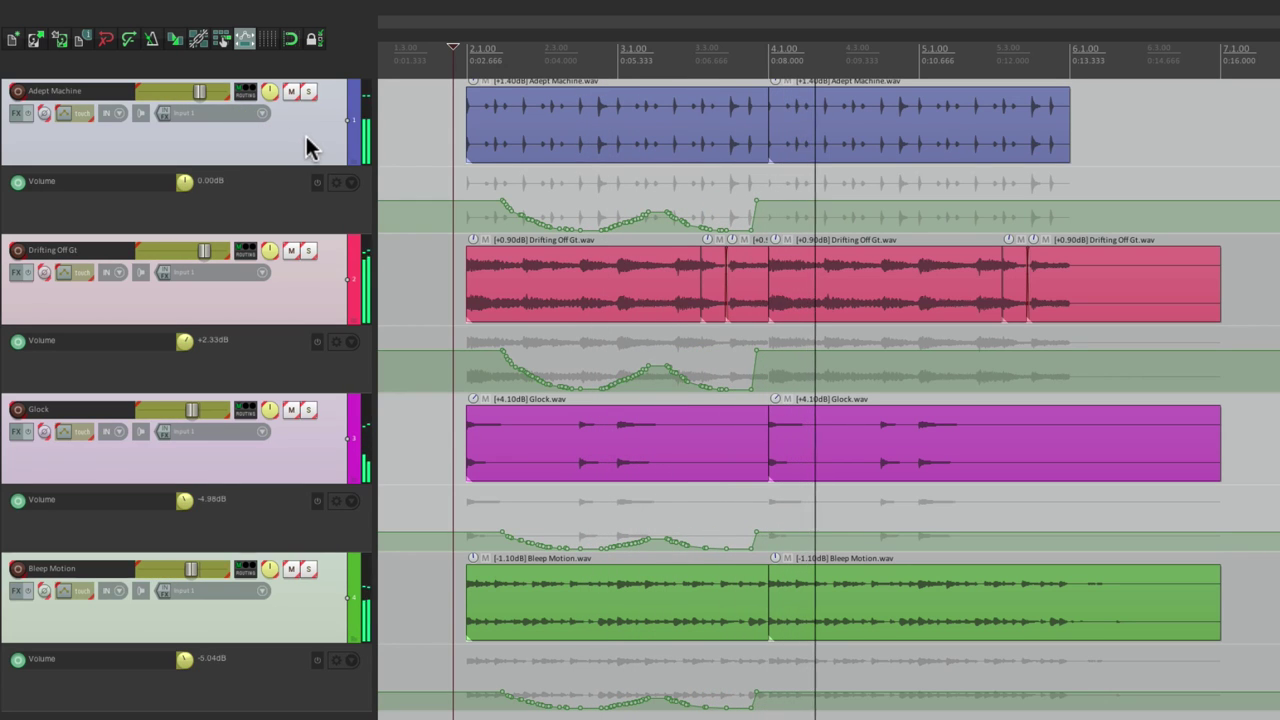
pyautogui.press('space')
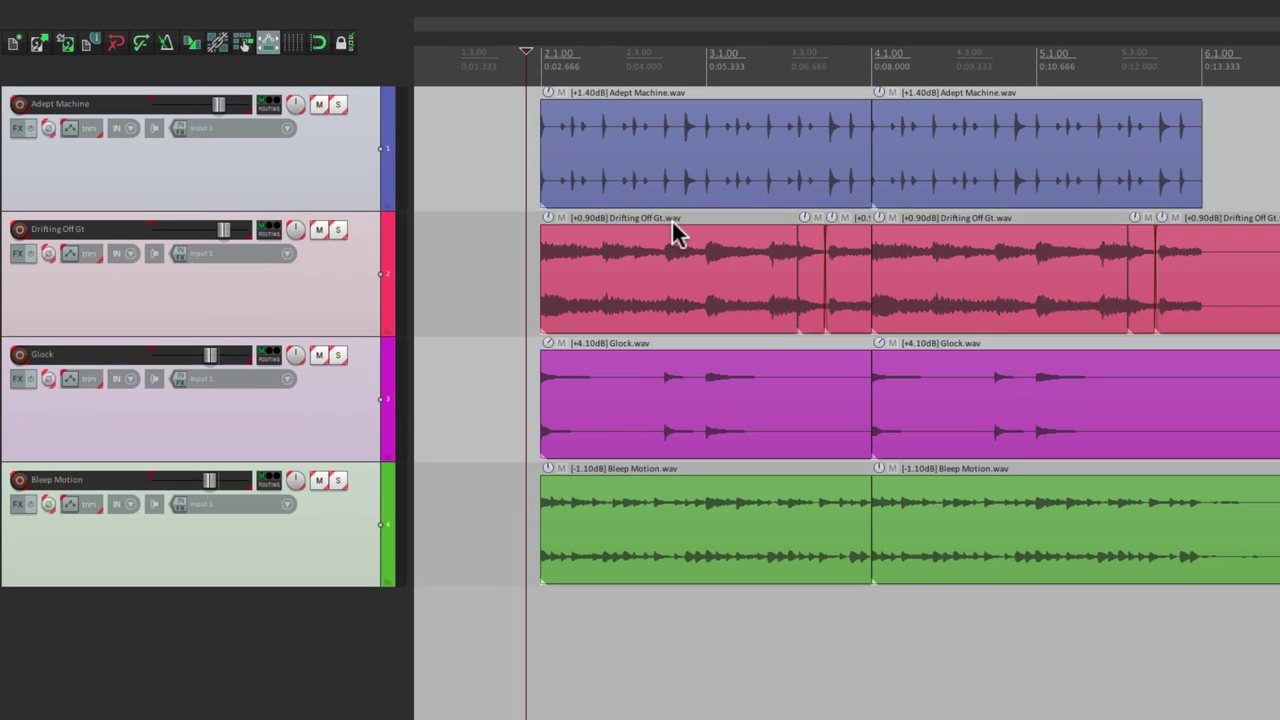
# - Select all four audio tracks and clear all of their Group 1 grouping parameters
pyautogui.click(354, 185)
pyautogui.keyDown('shift'); pyautogui.click(343, 520); pyautogui.keyUp('shift')
pyautogui.press('super+g')
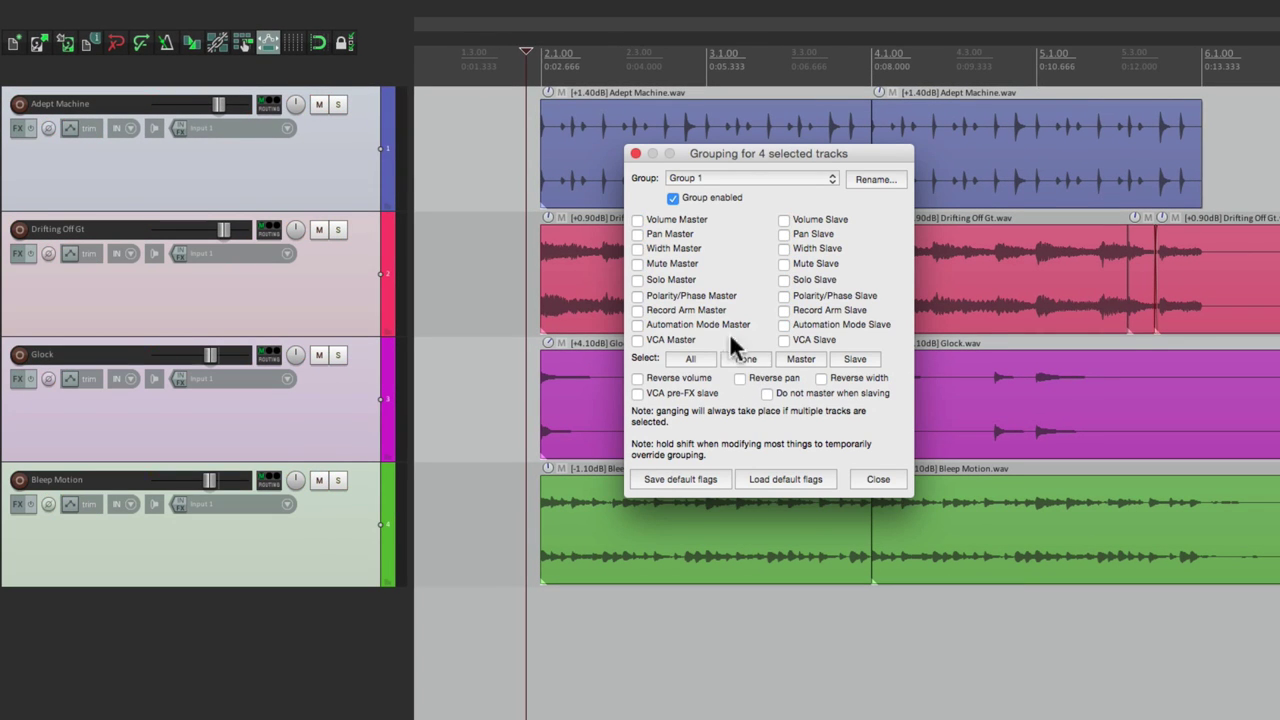
pyautogui.click(635, 153)
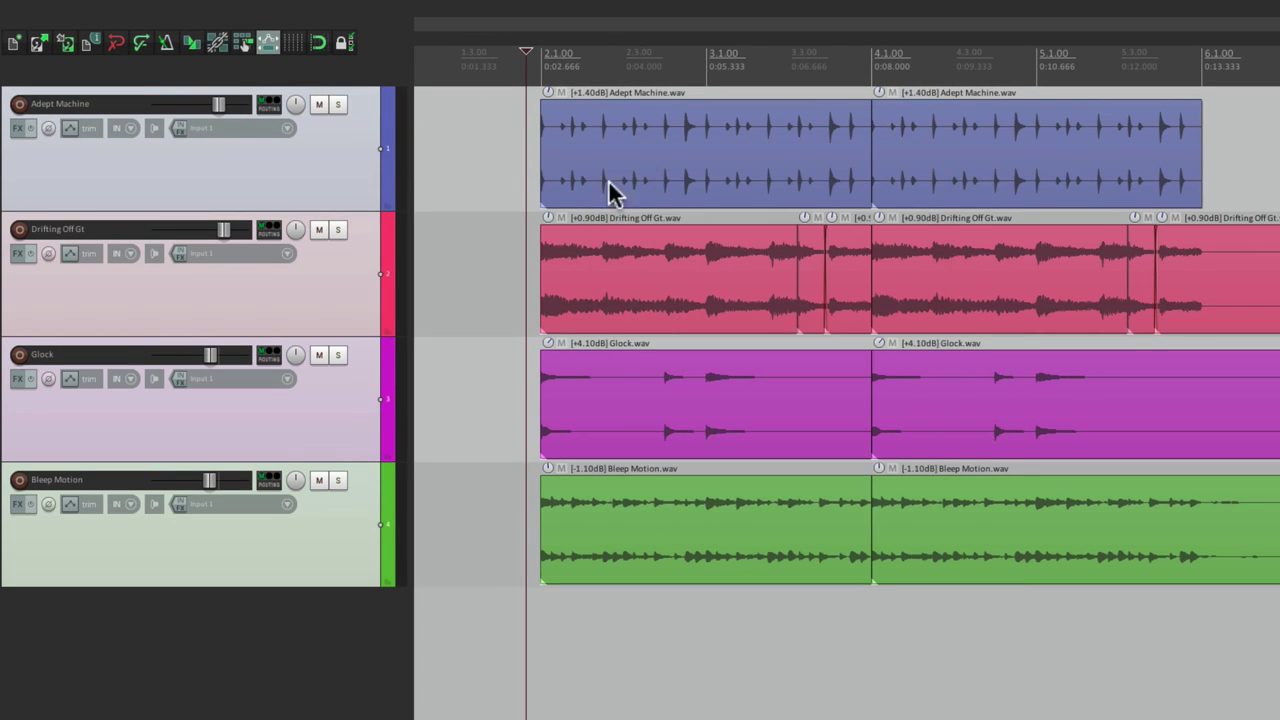
# - Add a new track above Adept Machine and name it Master
pyautogui.doubleClick(343, 707)
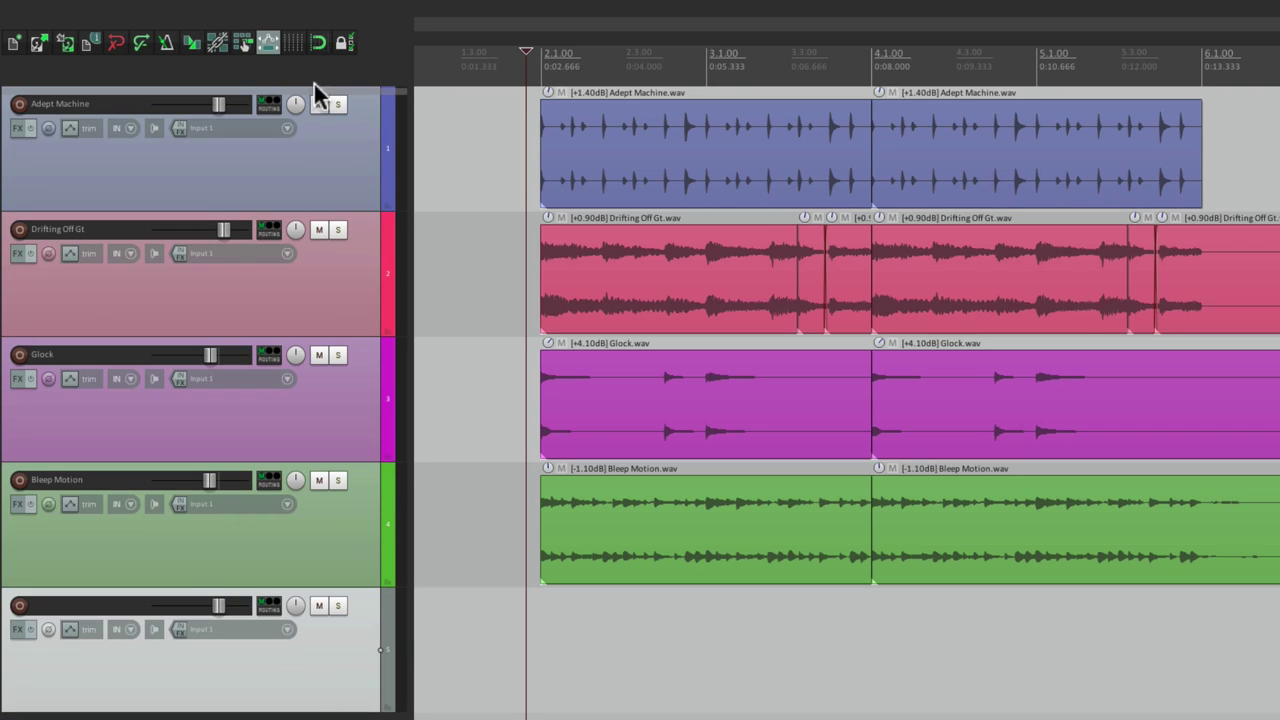
pyautogui.moveTo(365, 650); pyautogui.dragTo(365, 195)
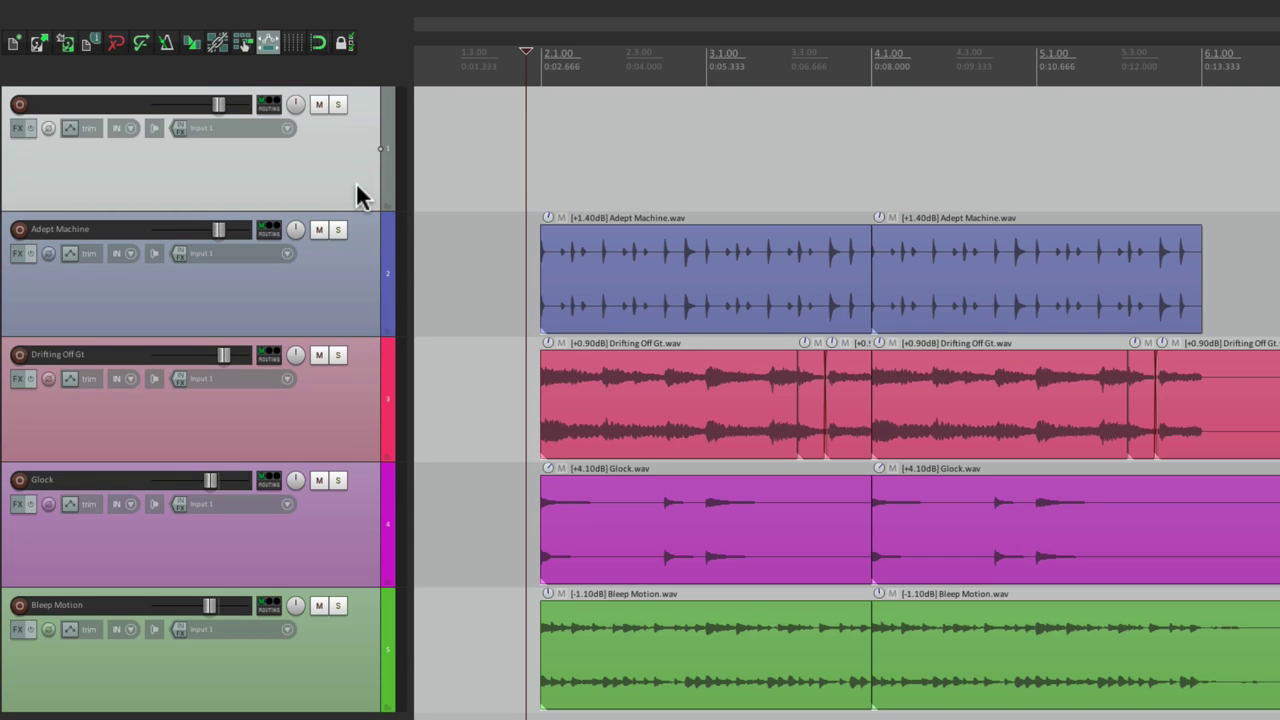
pyautogui.doubleClick(107, 102)
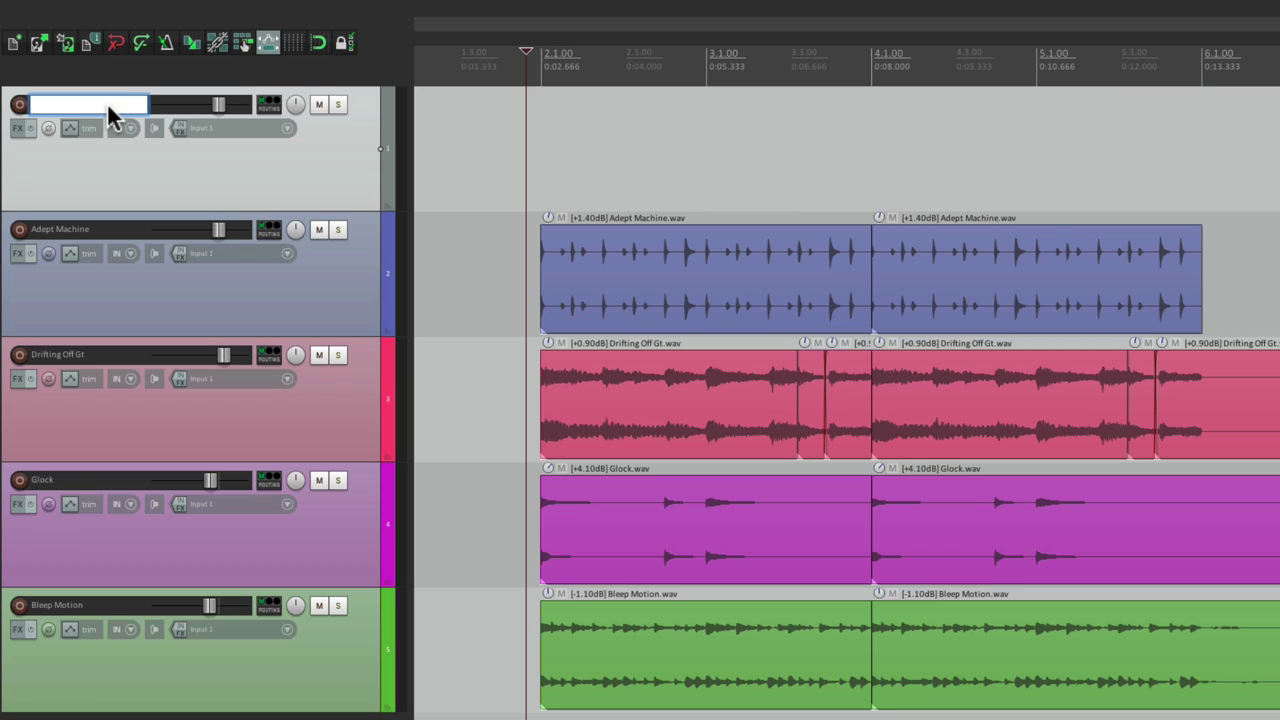
pyautogui.write('Master')
pyautogui.press('Return')
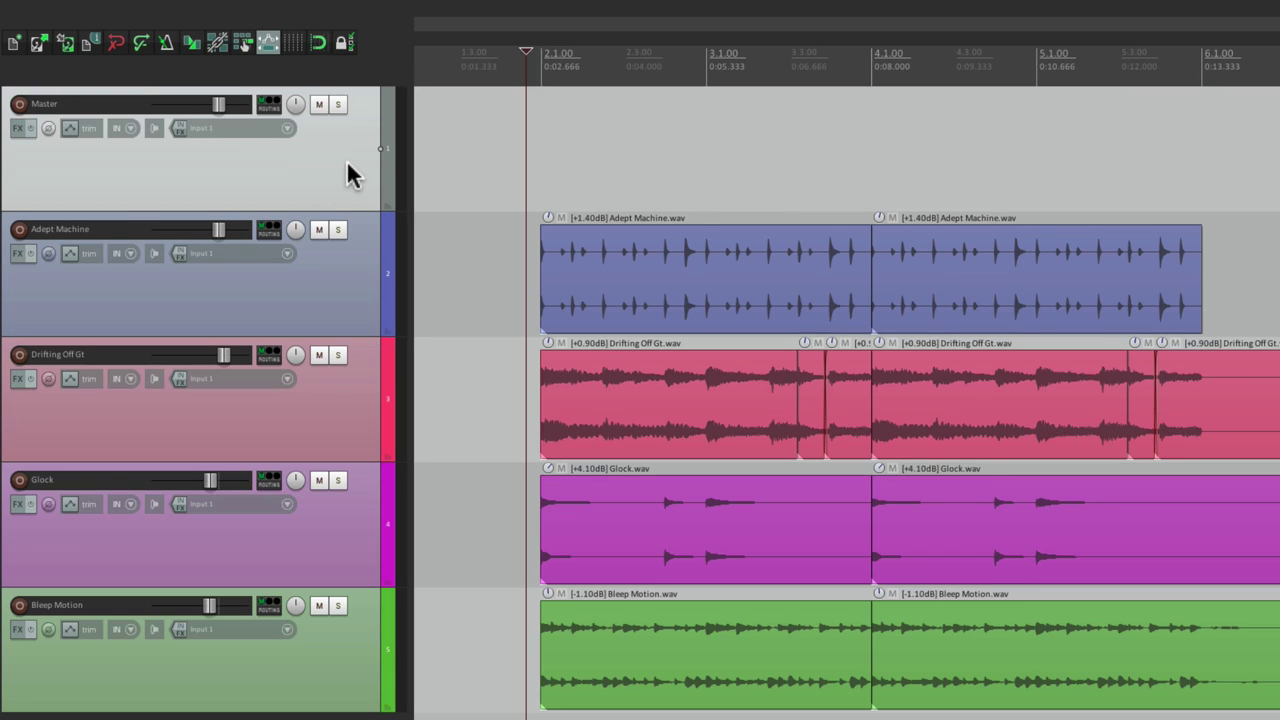
# - In Group 1, enable the standard master parameters on the Master track and the matching slave parameters on the four audio tracks
pyautogui.hotkey('shift', 'g')
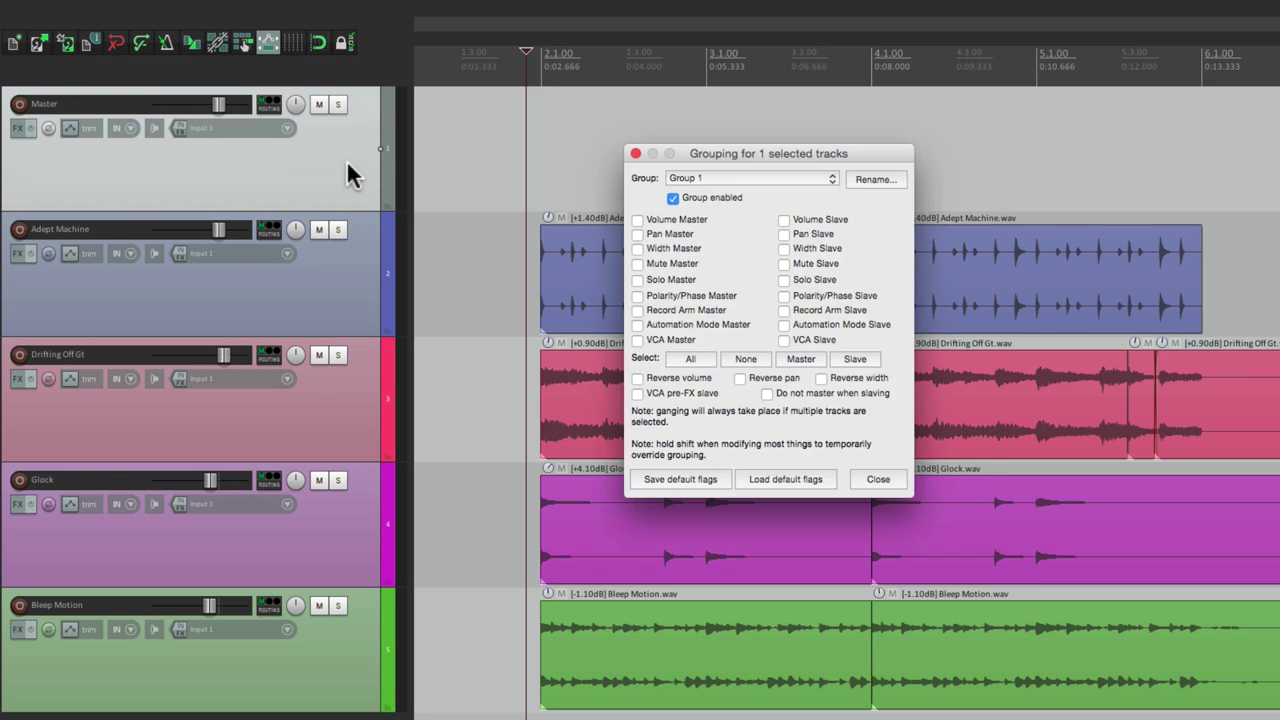
pyautogui.click(793, 360)
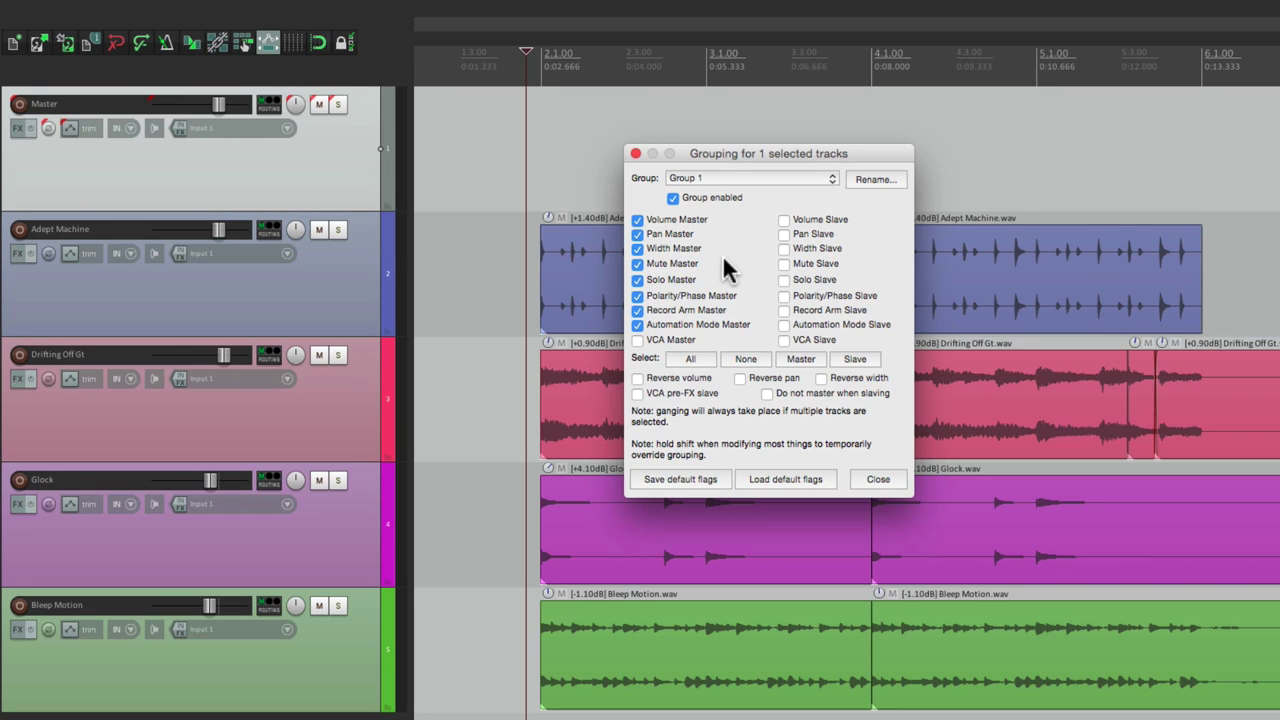
pyautogui.click(309, 318)
pyautogui.keyDown('shift'); pyautogui.click(348, 652); pyautogui.keyUp('shift')
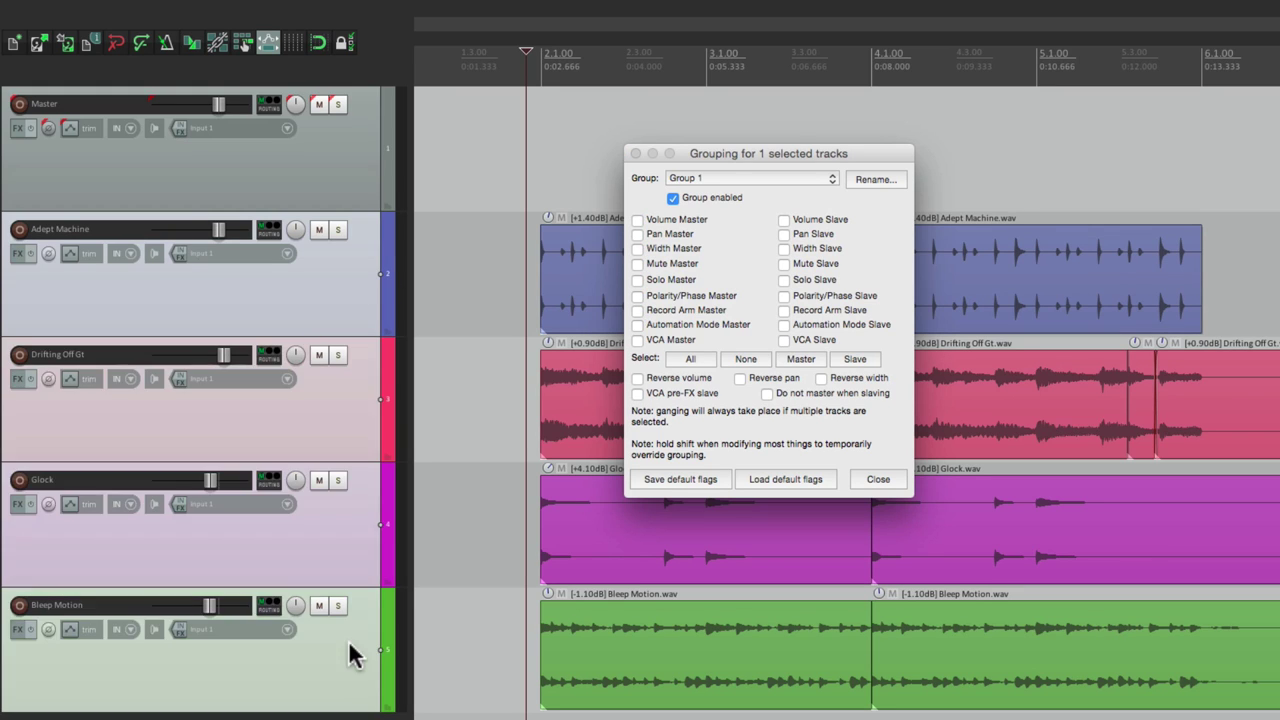
pyautogui.click(853, 360)
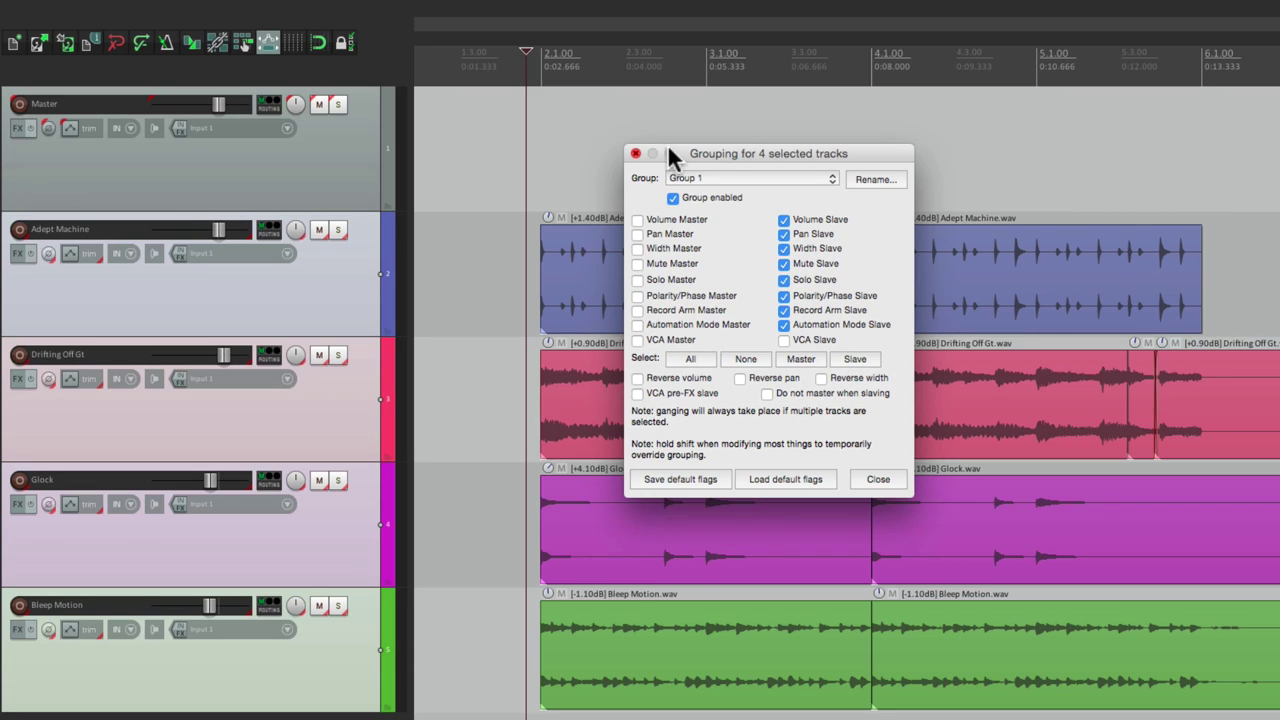
pyautogui.click(636, 154)
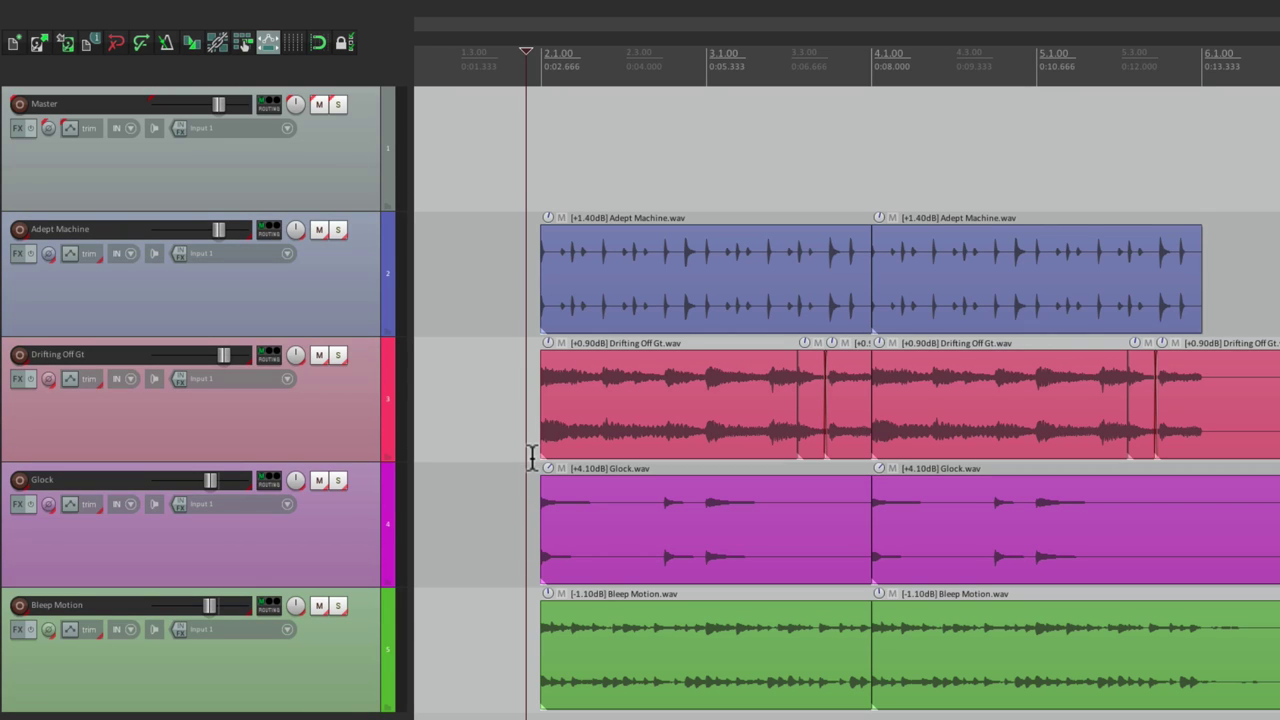
# - Play the project while moving the Master track's volume down, and reset its fader to the default level
pyautogui.press('space')
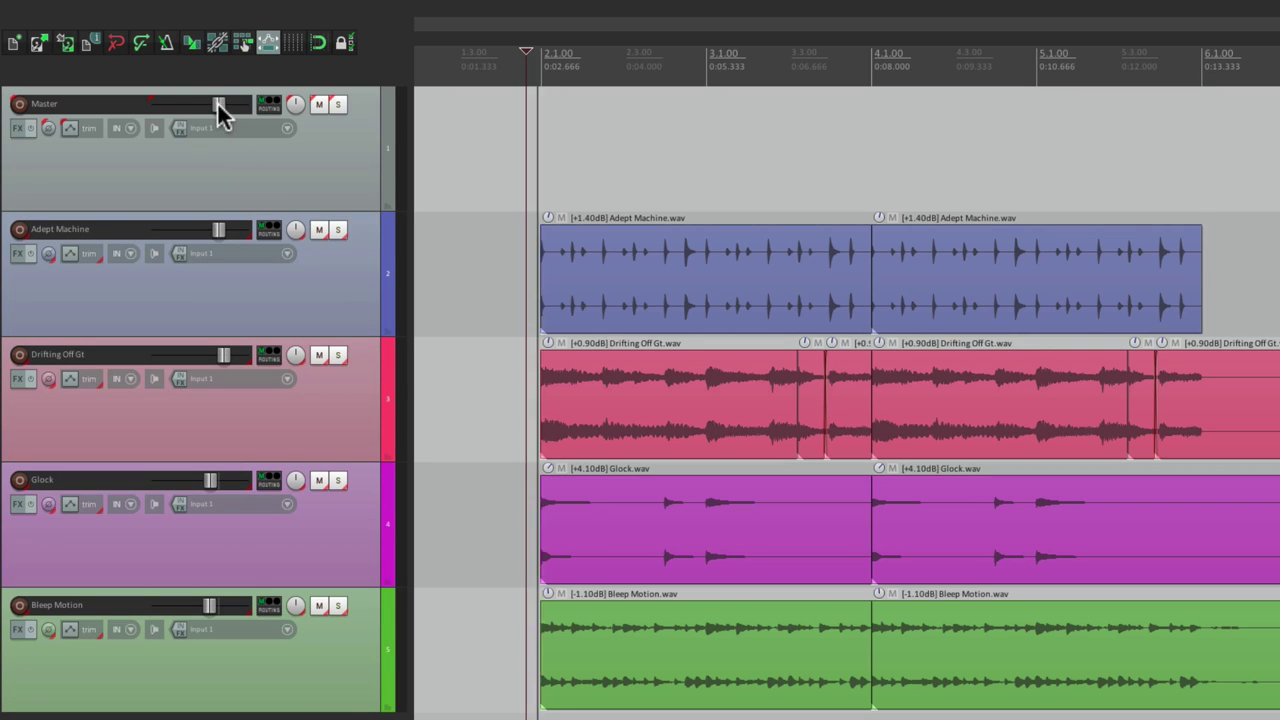
pyautogui.moveTo(220, 110)
pyautogui.mouseDown()
pyautogui.moveTo(175, 122)
pyautogui.moveTo(205, 116)
pyautogui.mouseUp()
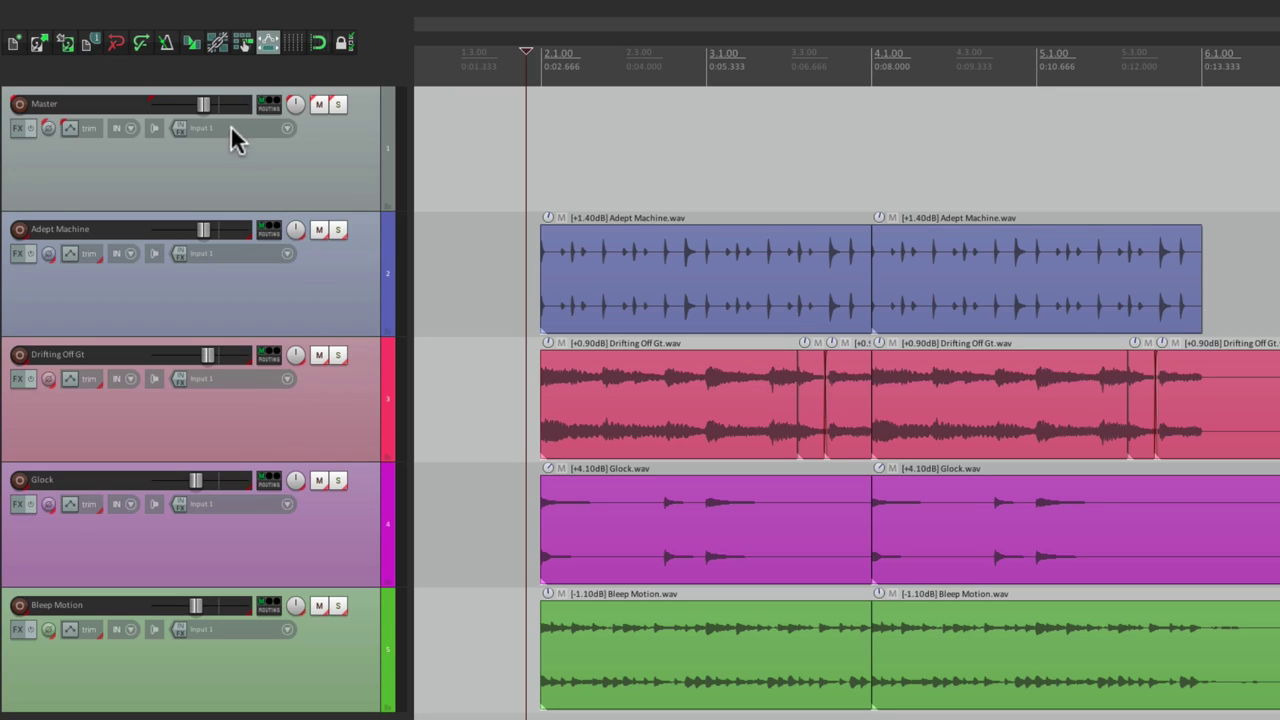
pyautogui.doubleClick(208, 105)
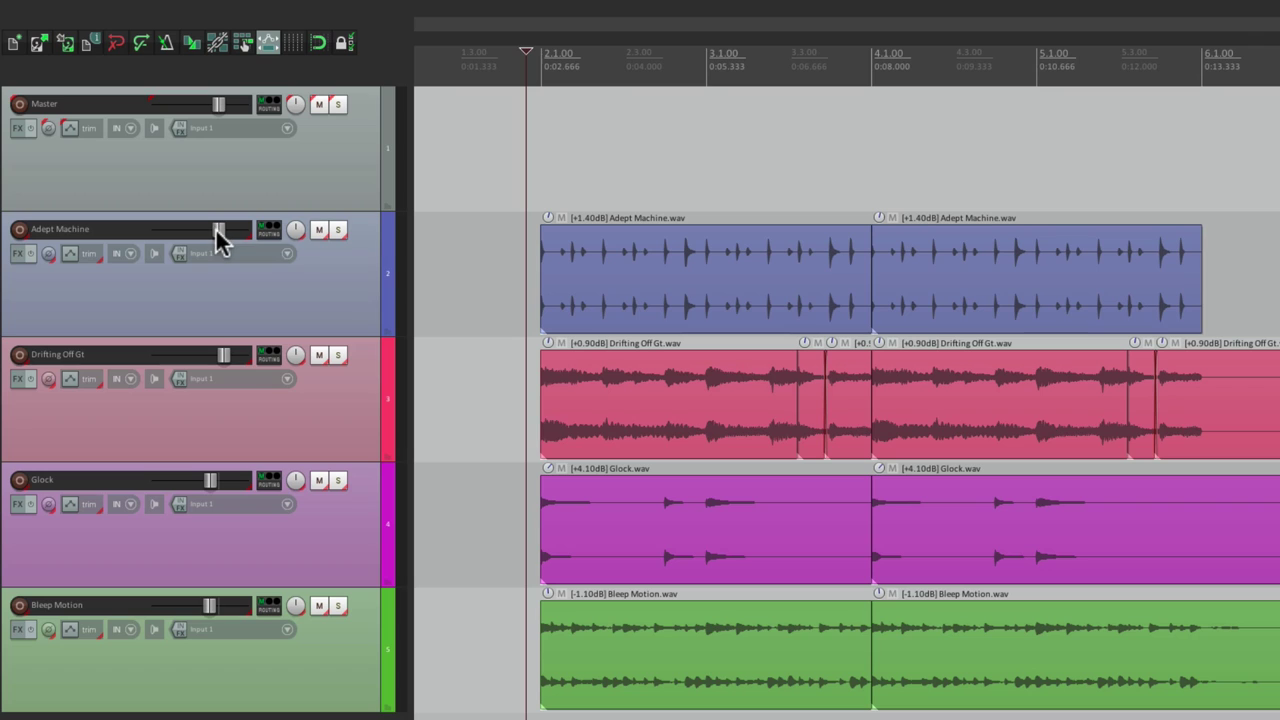
# - Lower the slave tracks Adept Machine and Drifting Off Gt individually, and undo these volume changes
pyautogui.moveTo(218, 240)
pyautogui.moveTo(218, 240)
pyautogui.mouseDown()
pyautogui.moveTo(163, 237)
pyautogui.moveTo(194, 232)
pyautogui.mouseUp()
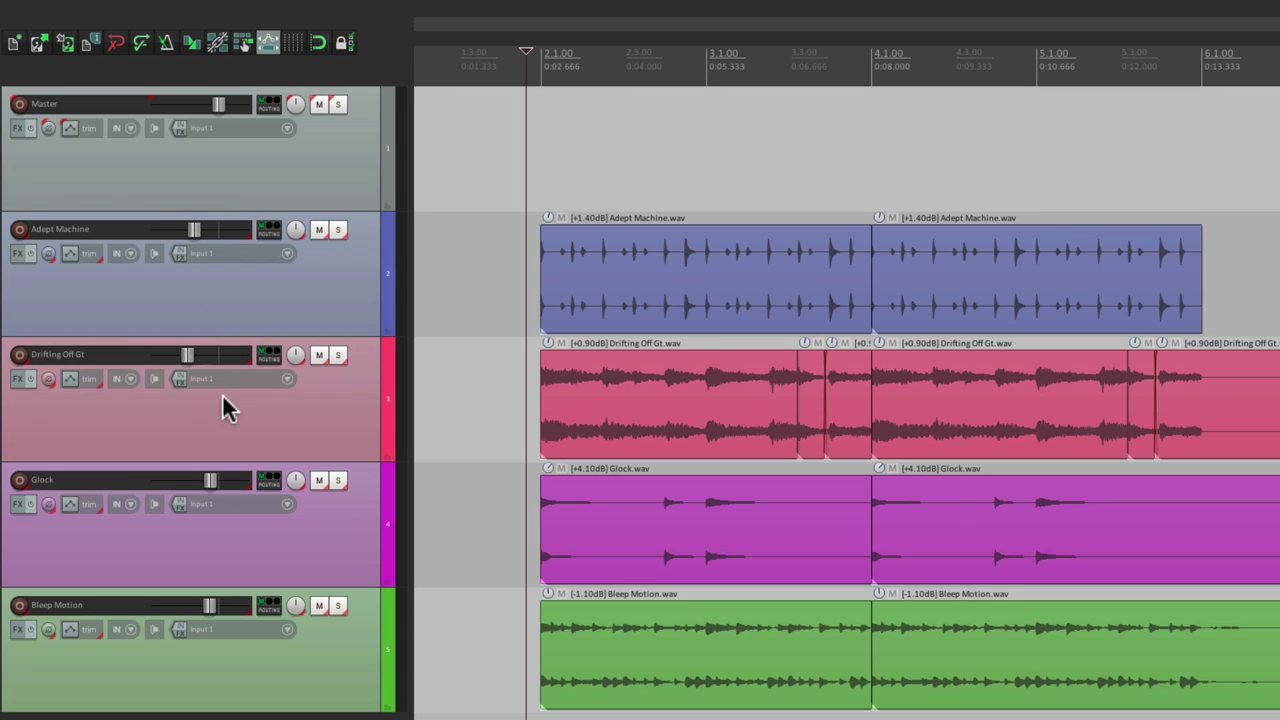
pyautogui.hotkey('ctrl', 'z')
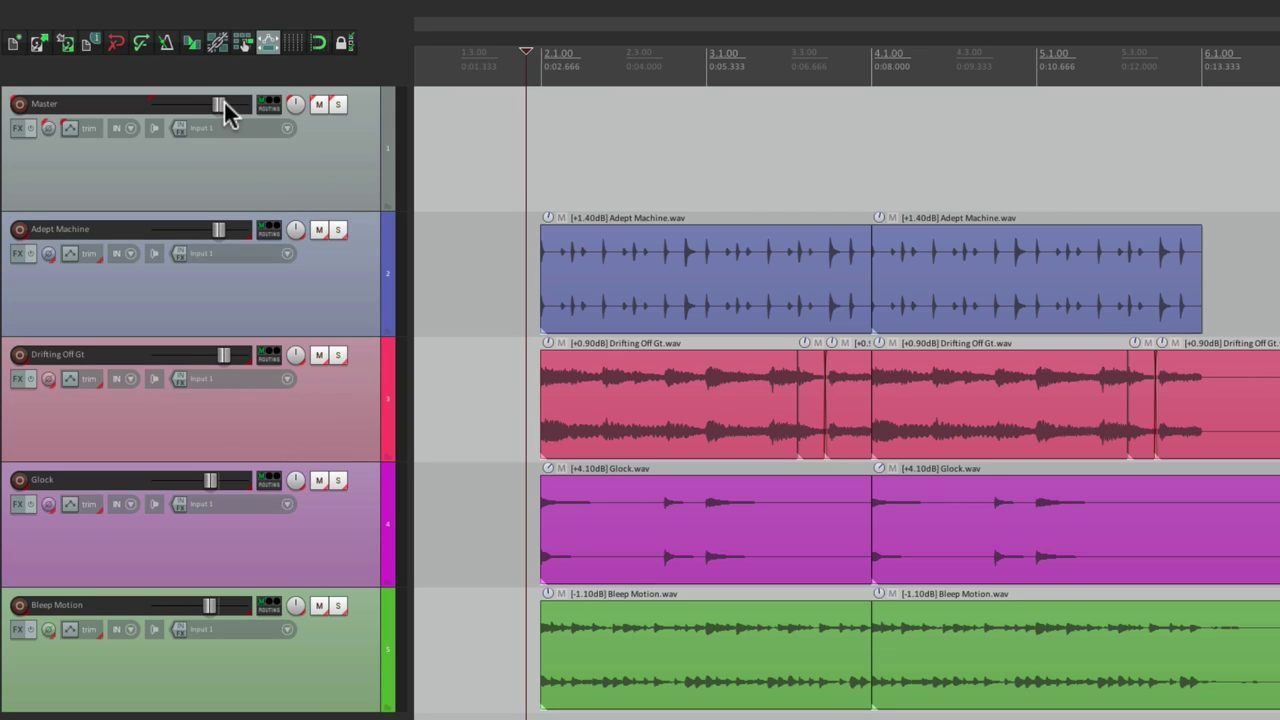
# - Pull the Master track's fader far down to lower all slave tracks, and undo the change
pyautogui.moveTo(222, 113)
pyautogui.moveTo(221, 110); pyautogui.dragTo(176, 106)
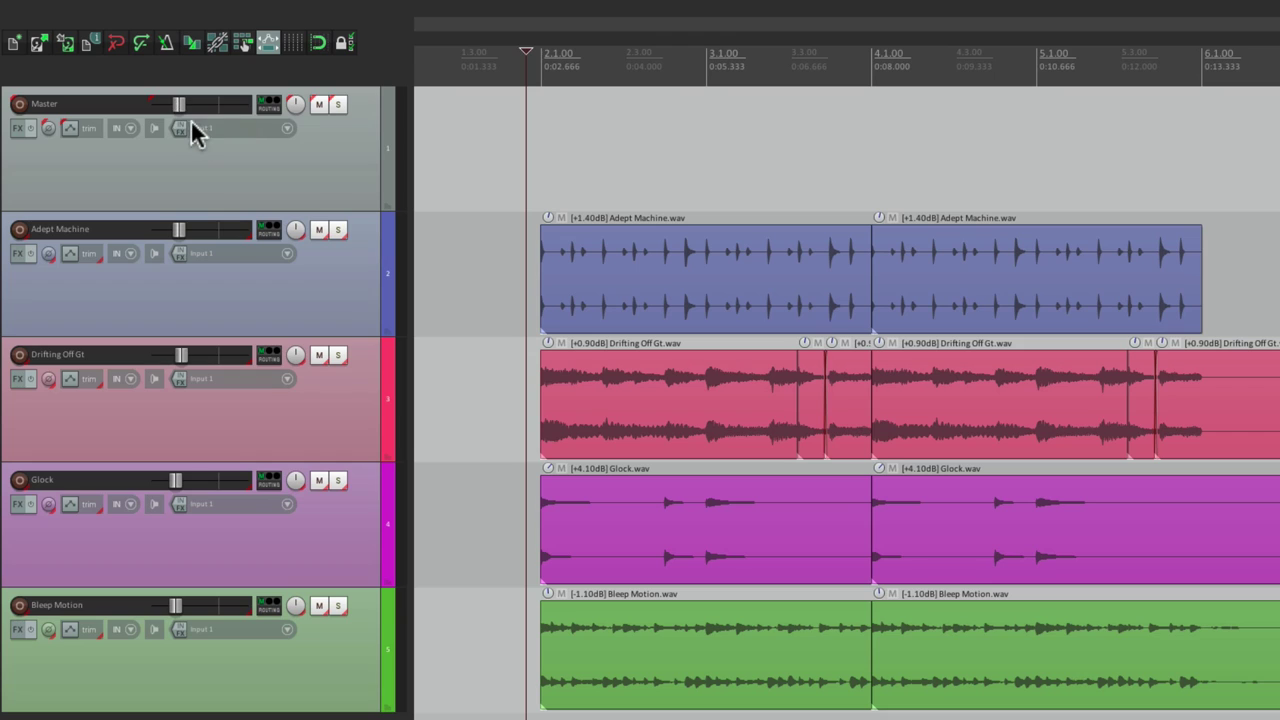
pyautogui.hotkey('ctrl', 'z')
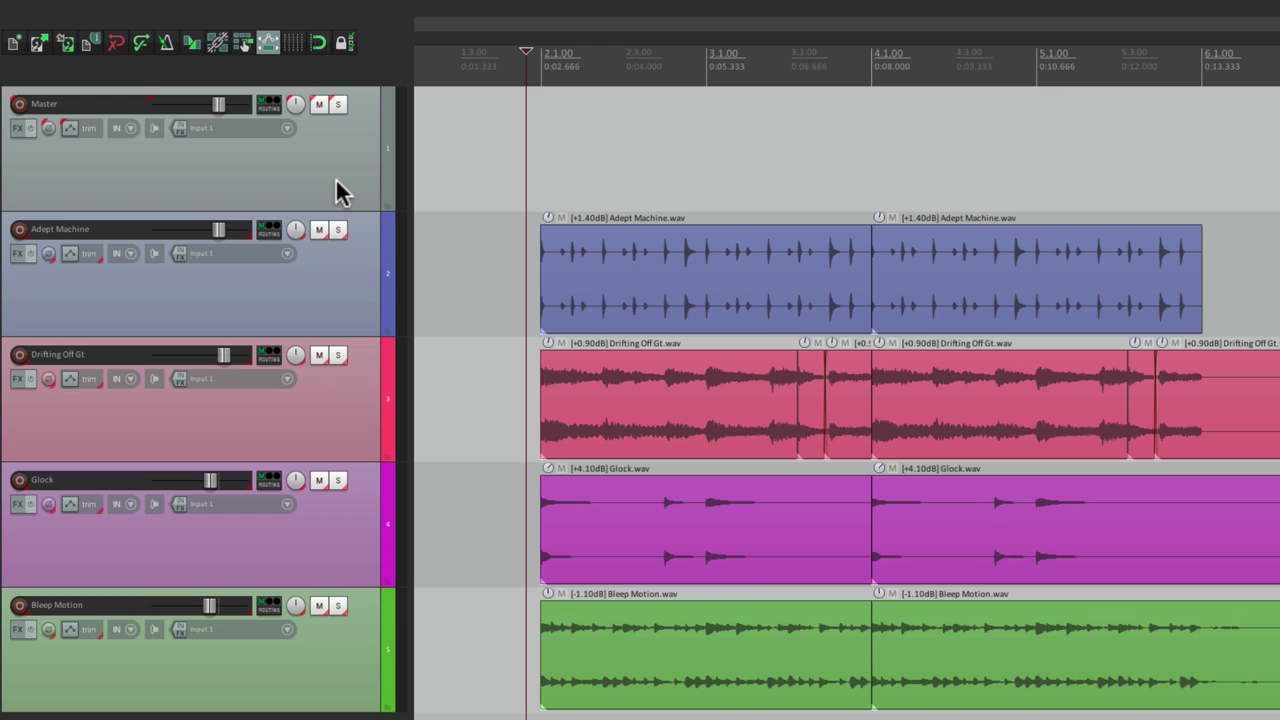
# - Play the project with the Master track muted, unmute the track, and switch its solo on and off
pyautogui.click(320, 108)
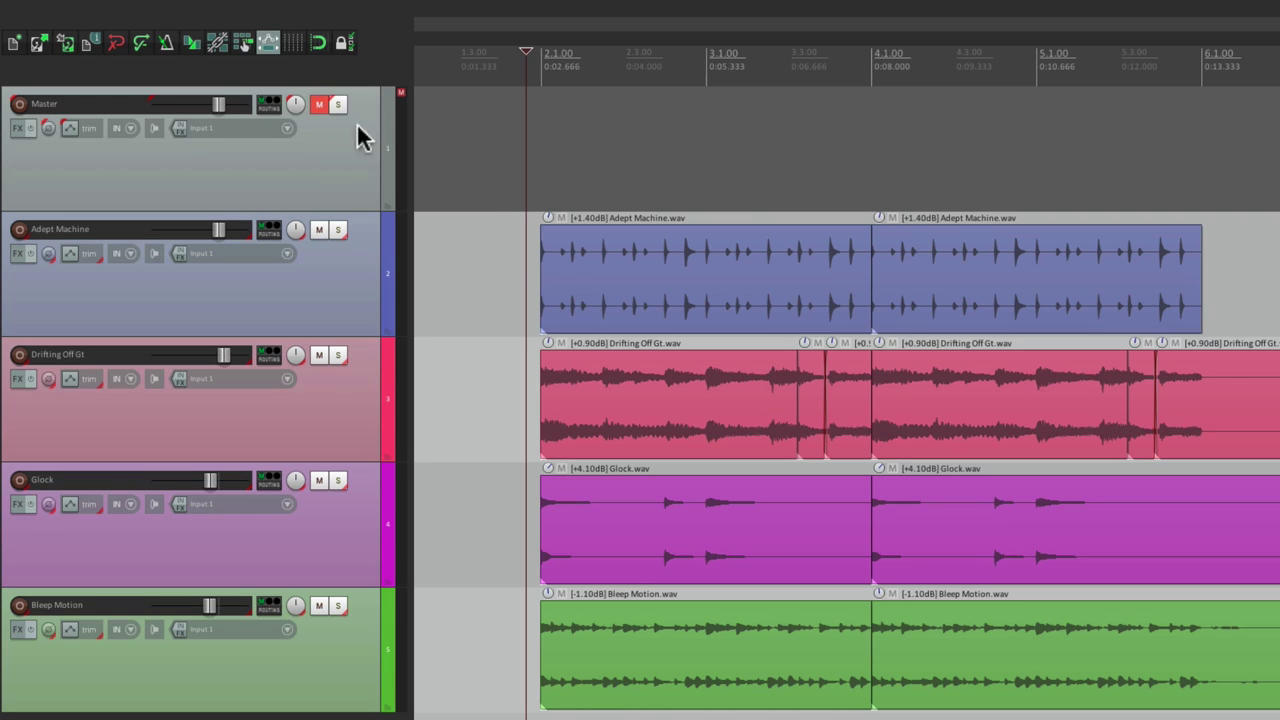
pyautogui.press('space')
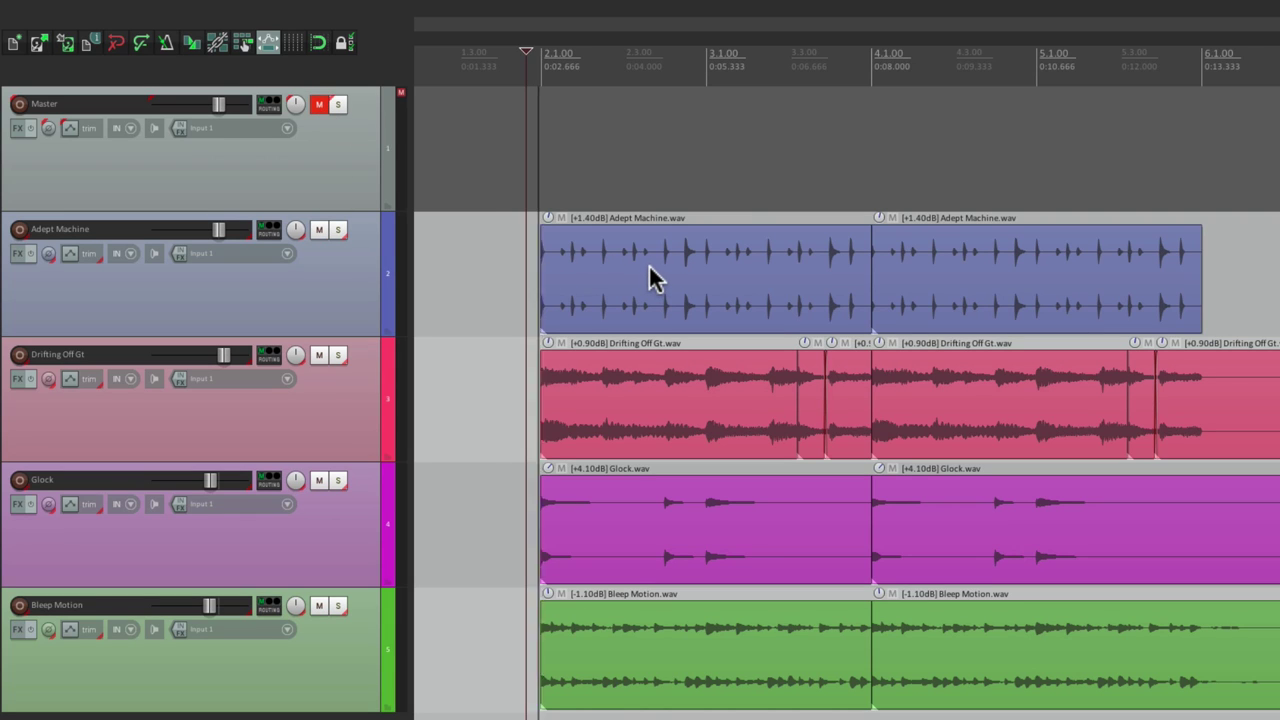
pyautogui.press('space')
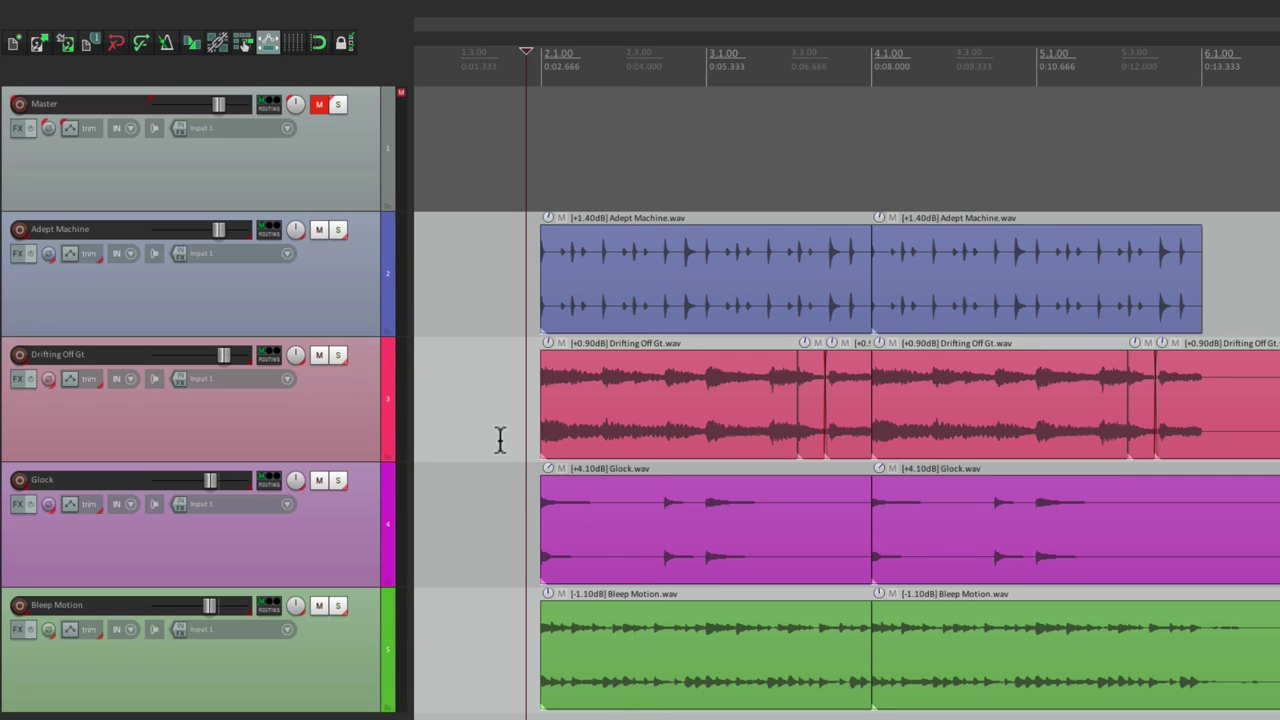
pyautogui.click(320, 105)
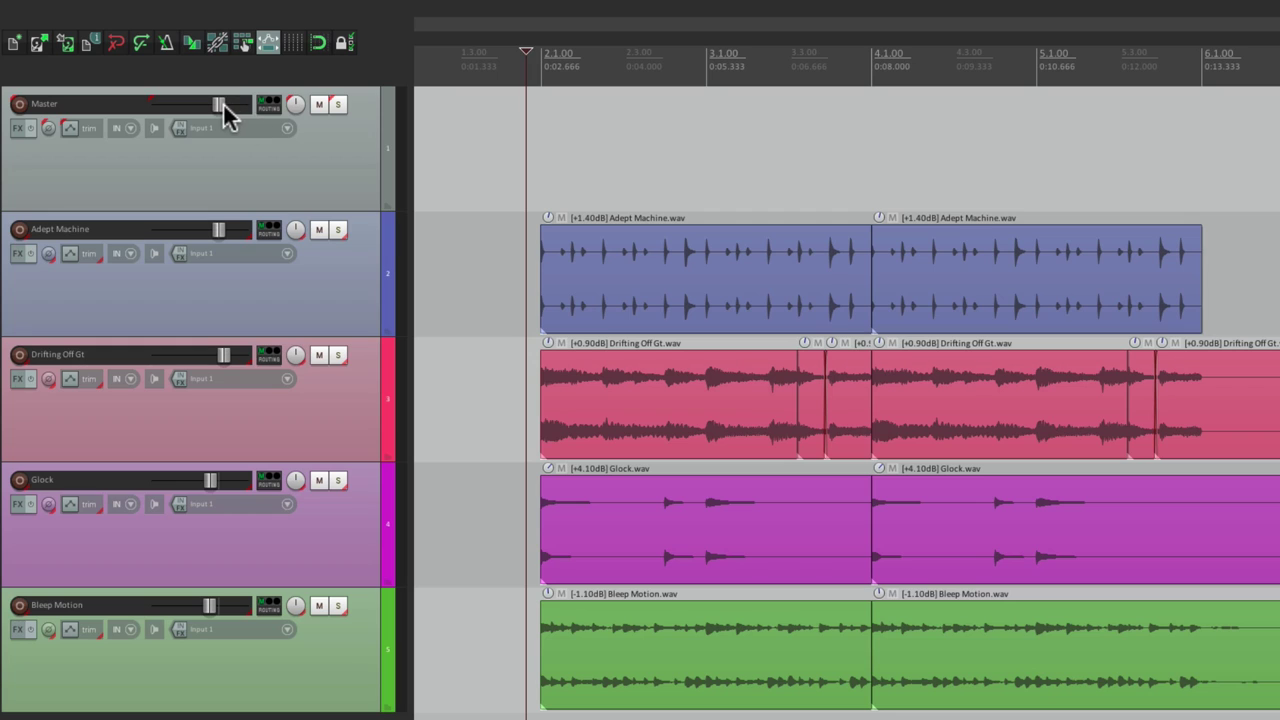
pyautogui.click(337, 106)
pyautogui.click(337, 106)
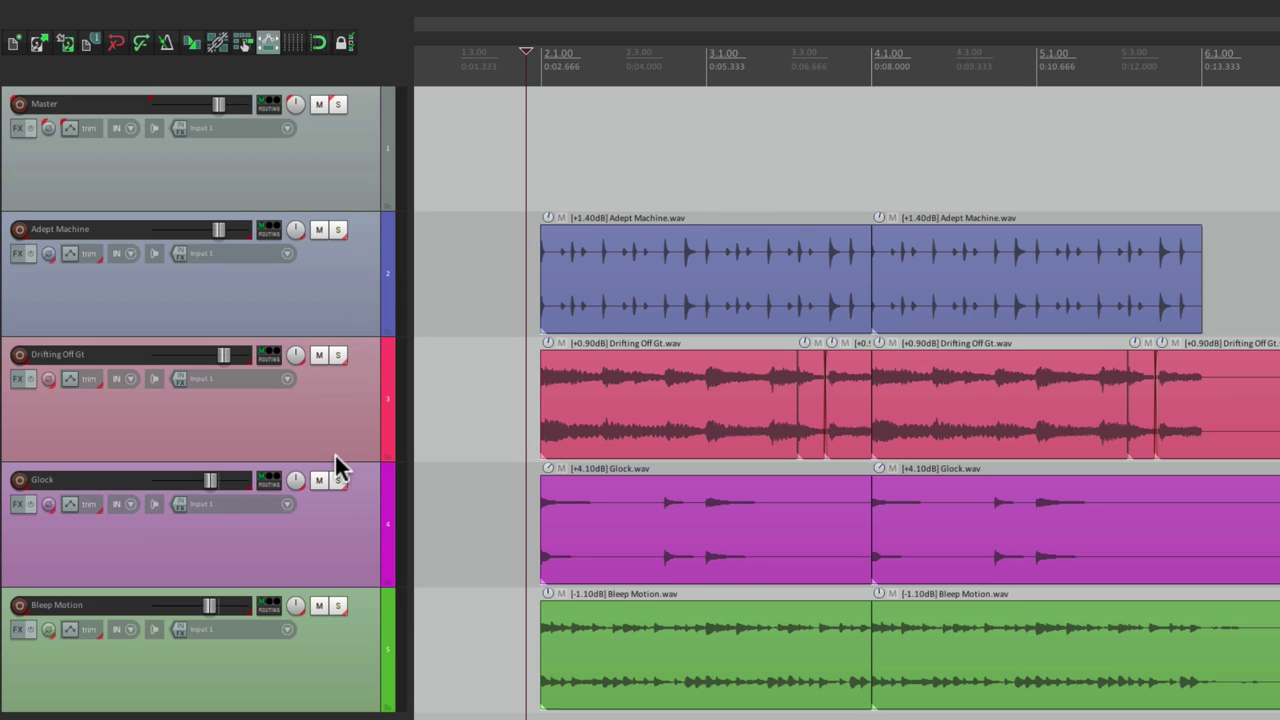
# - Show the Master track's volume envelope, draw a freehand wavy volume curve from about 2.1.00 to 4.3.00, and play the project
pyautogui.click(340, 172)
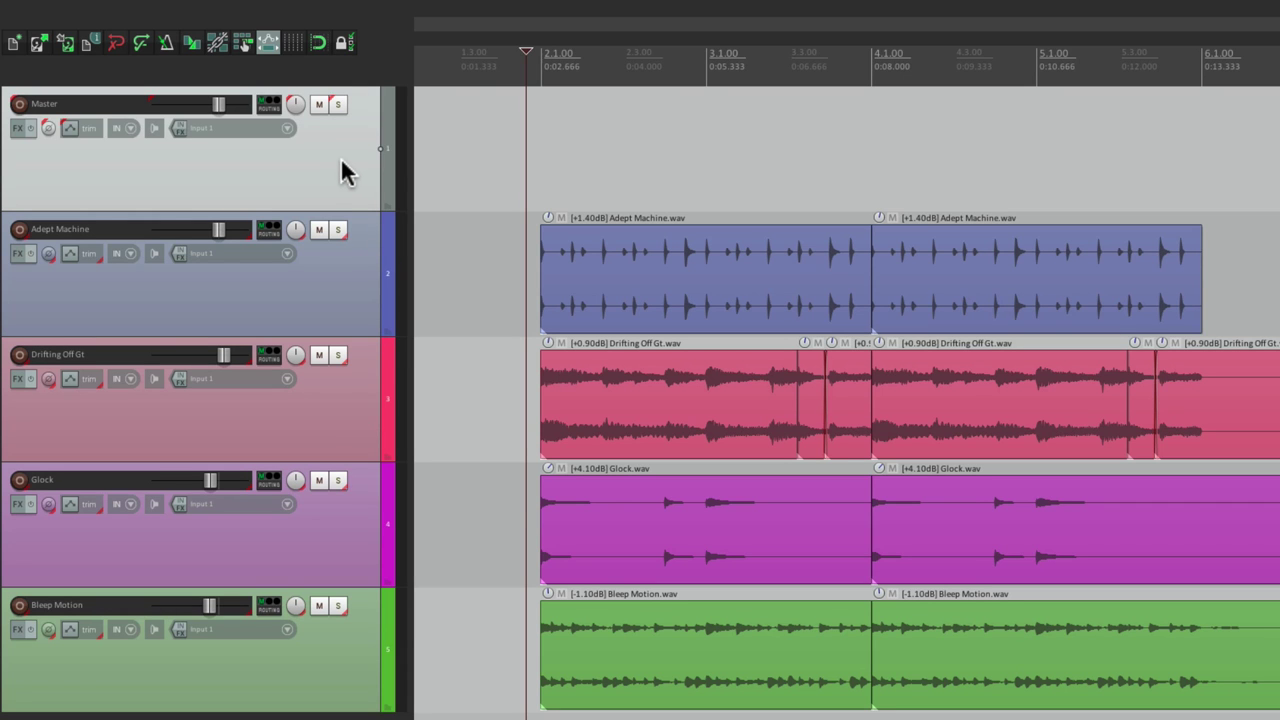
pyautogui.press('v')
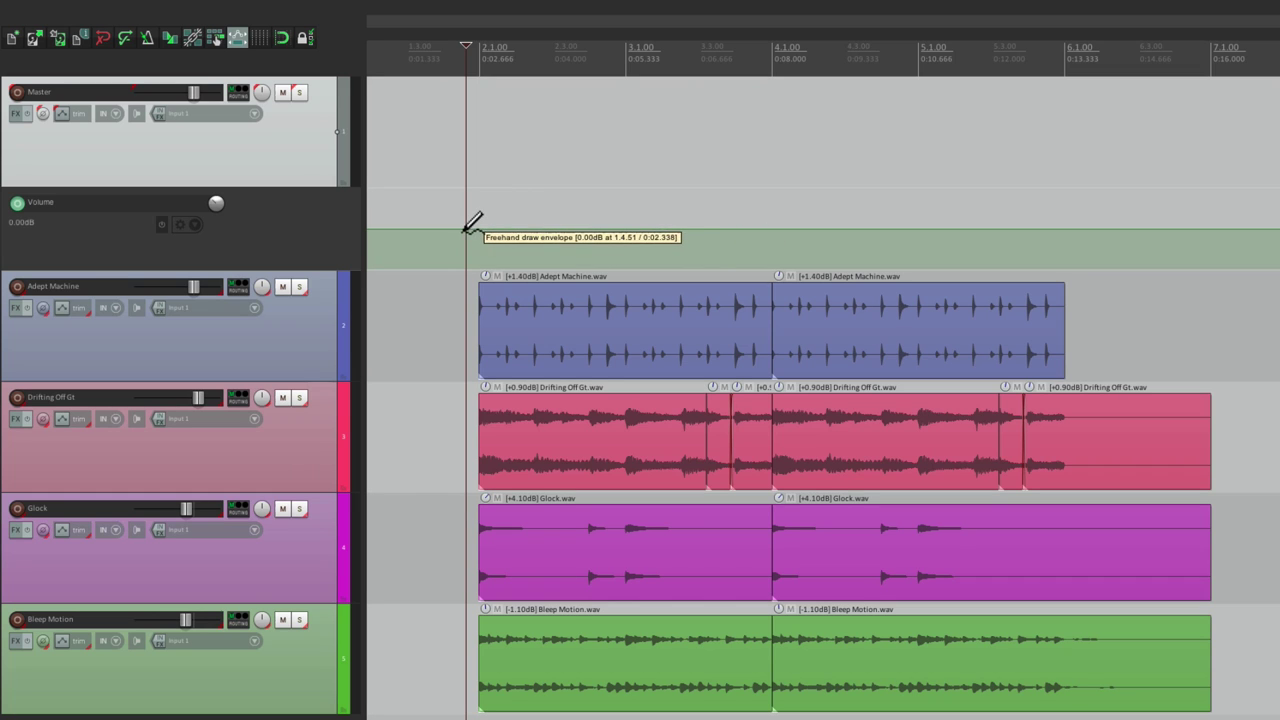
pyautogui.moveTo(465, 229)
pyautogui.mouseDown()
pyautogui.moveTo(521, 264)
pyautogui.moveTo(548, 240)
pyautogui.moveTo(638, 277)
pyautogui.moveTo(673, 236)
pyautogui.moveTo(726, 266)
pyautogui.moveTo(725, 236)
pyautogui.moveTo(843, 266)
pyautogui.mouseUp()
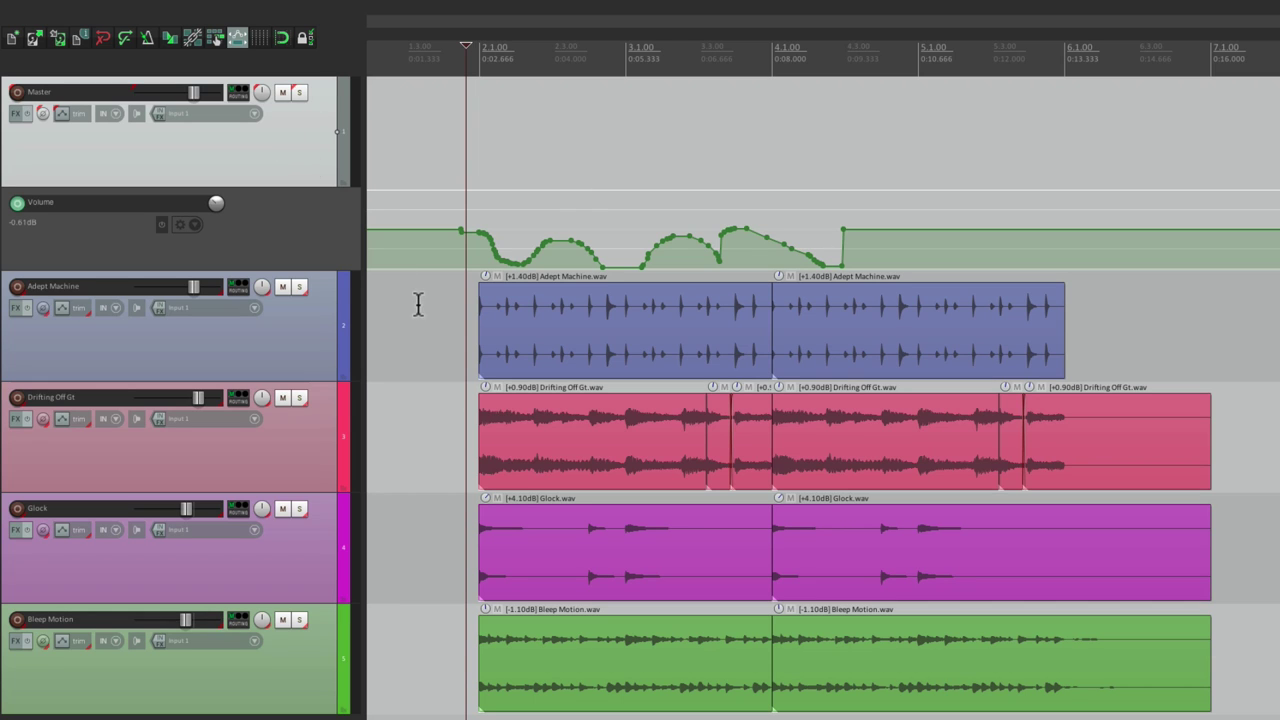
pyautogui.press('space')
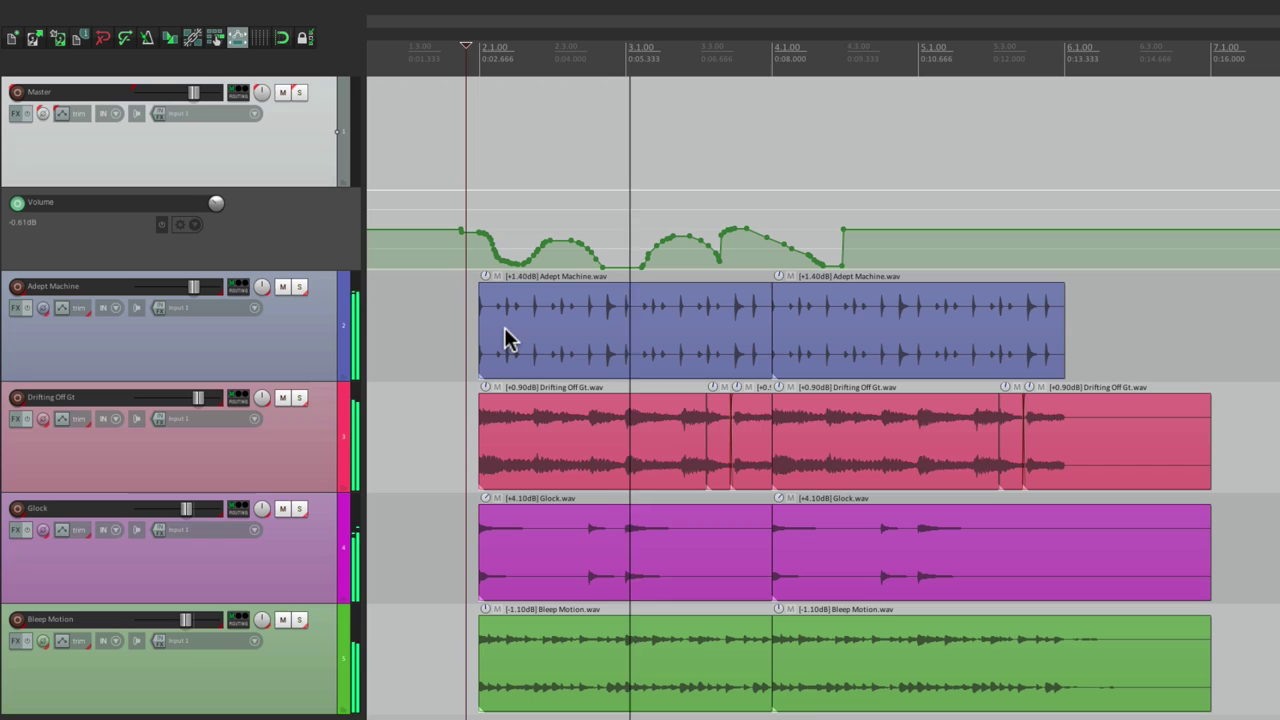
pyautogui.press('space')
# - Set the Master track's automation mode to Read, play the project, and undo the automation changes
pyautogui.rightClick(322, 174)
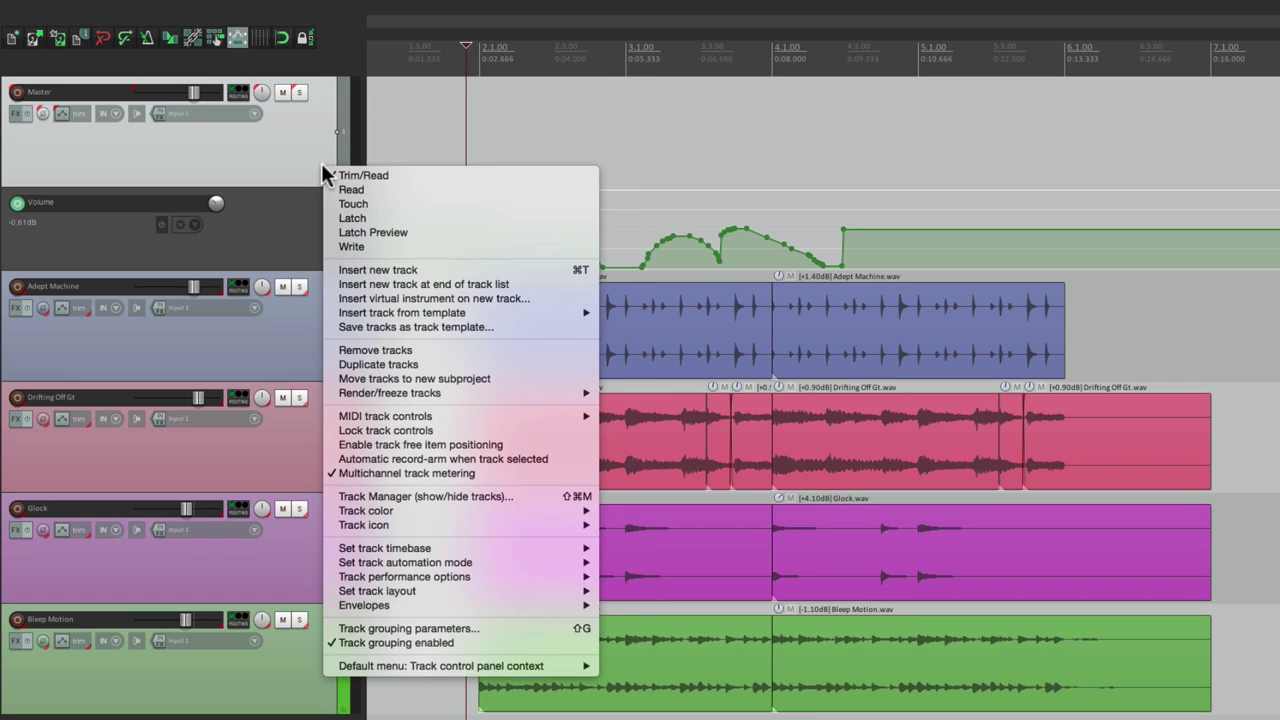
pyautogui.click(330, 195)
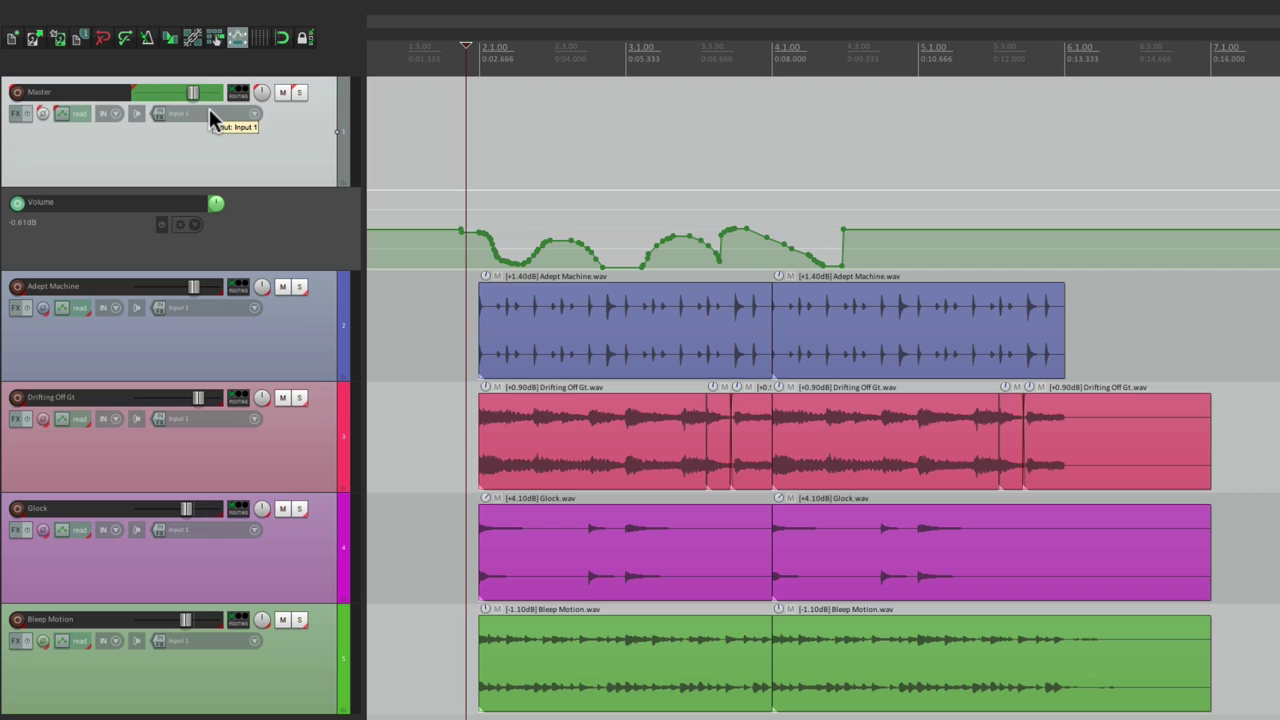
pyautogui.press('space')
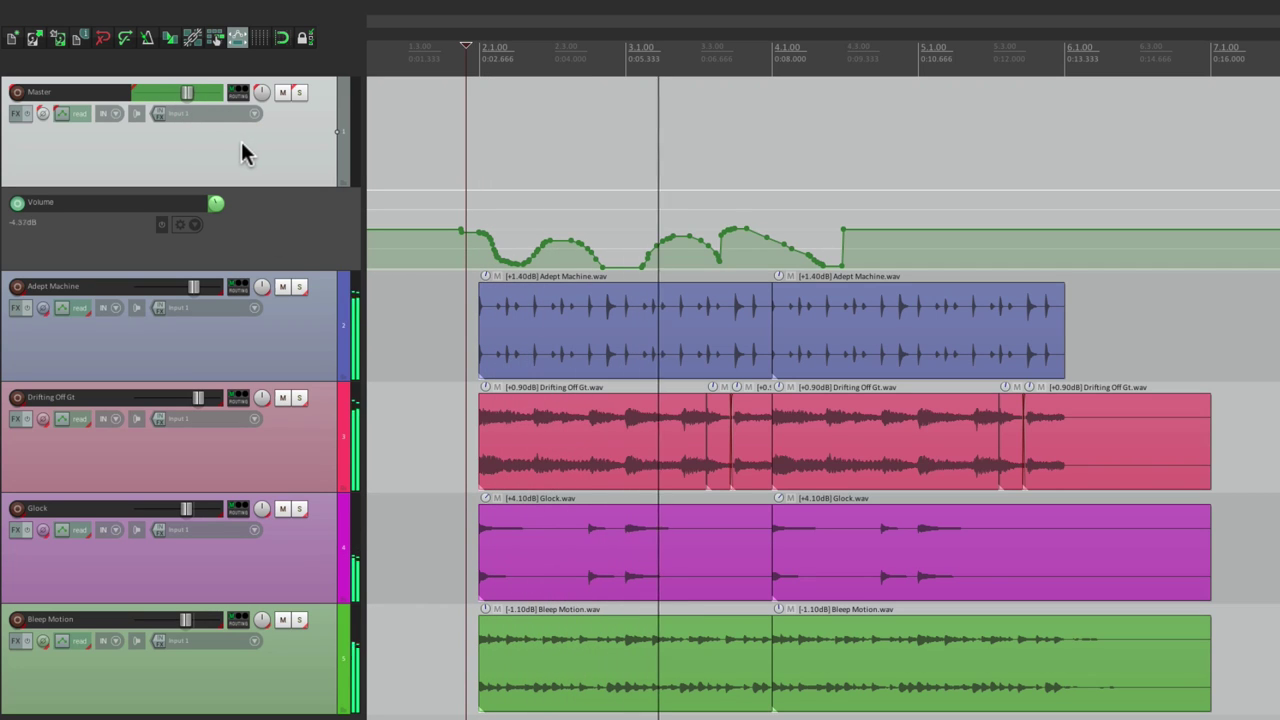
pyautogui.press('space')
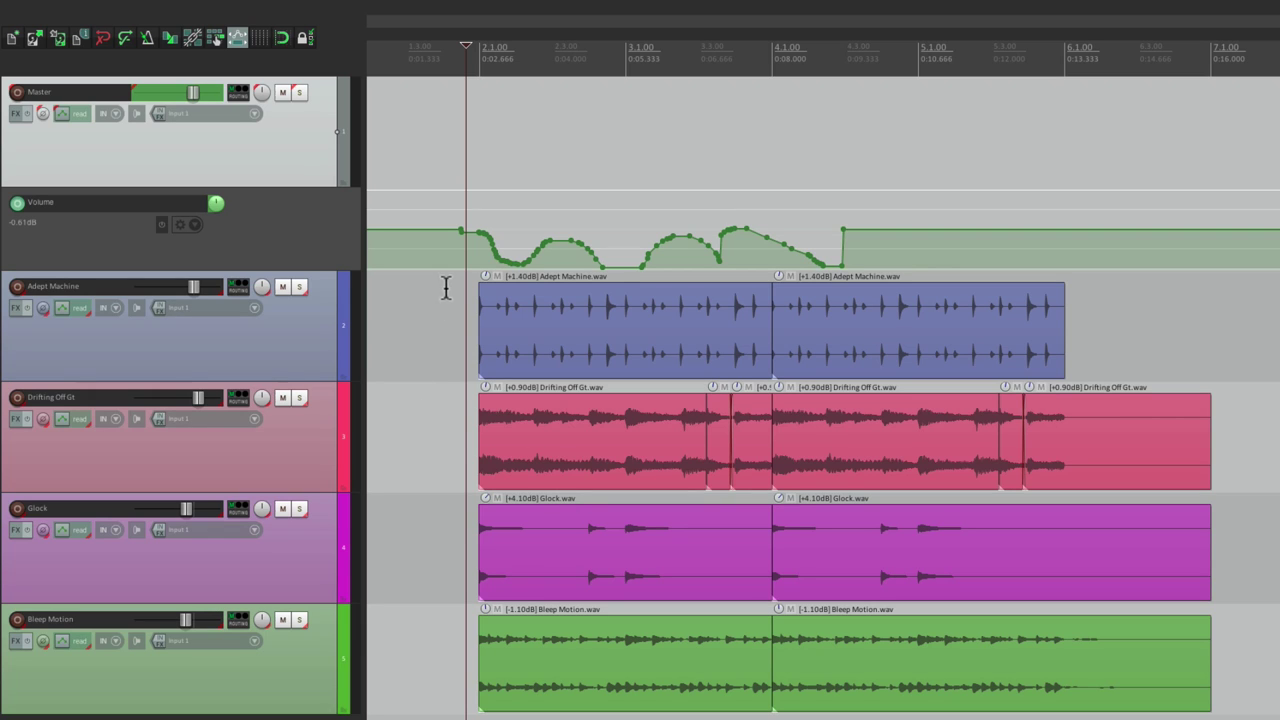
pyautogui.hotkey('ctrl', 'z')
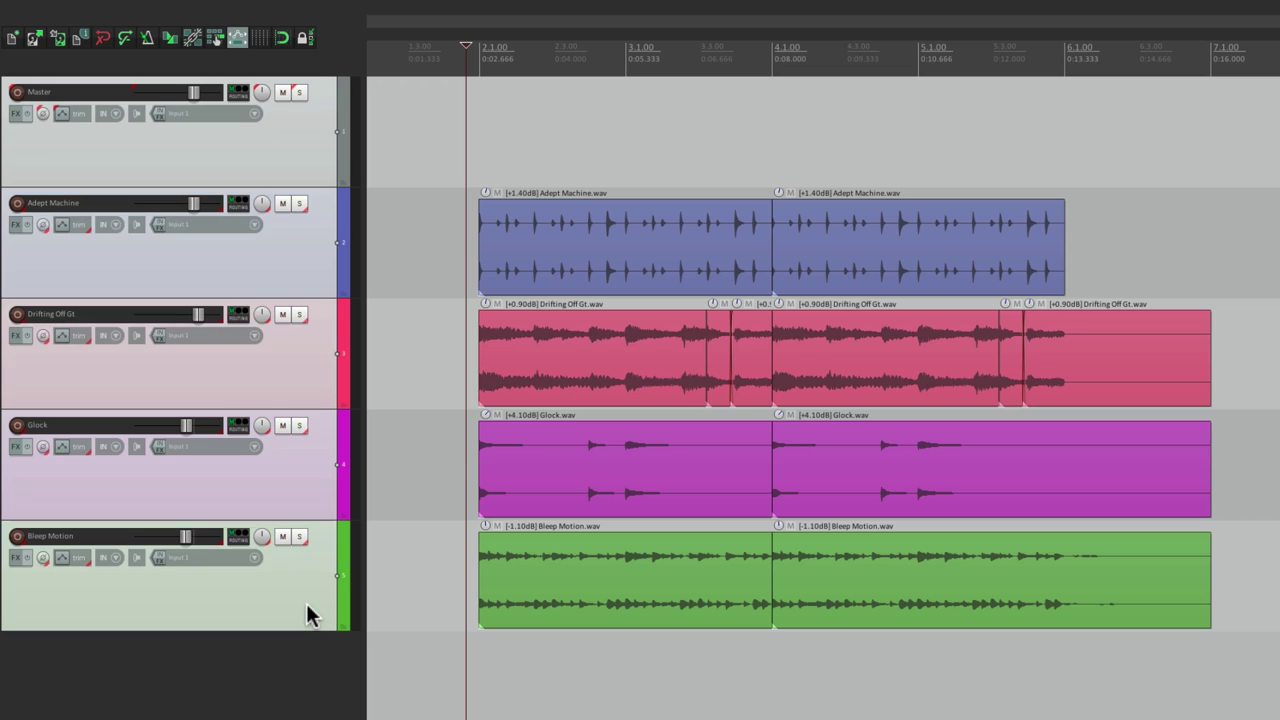
# - Show the volume envelopes of the Master and four audio tracks, and set their automation mode to Touch
pyautogui.hotkey('ctrl', 'shift', 'z')
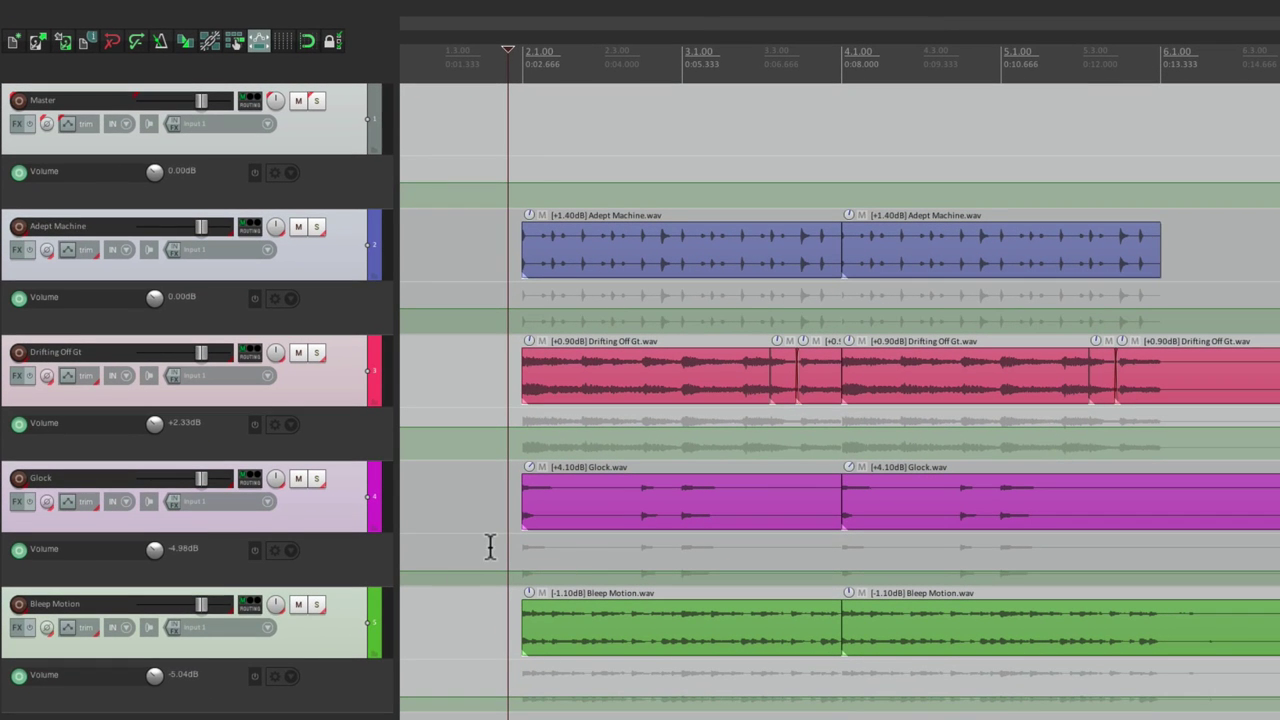
pyautogui.rightClick(347, 135)
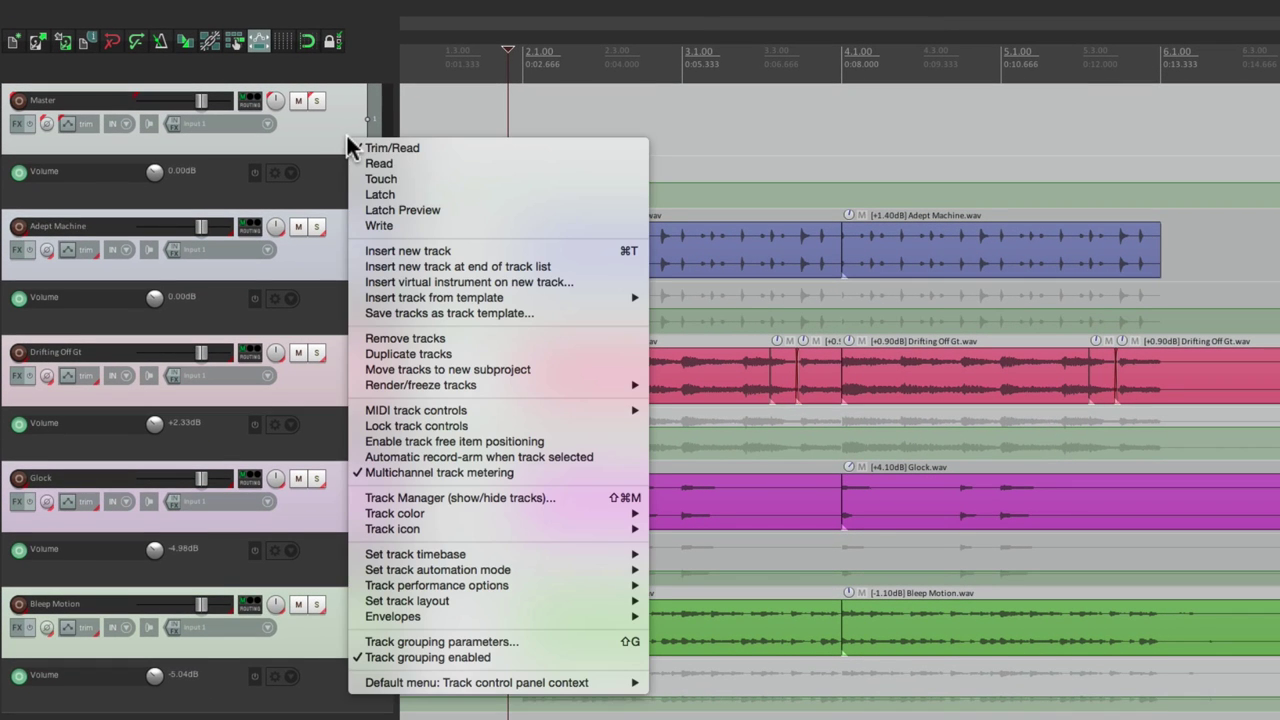
pyautogui.click(380, 180)
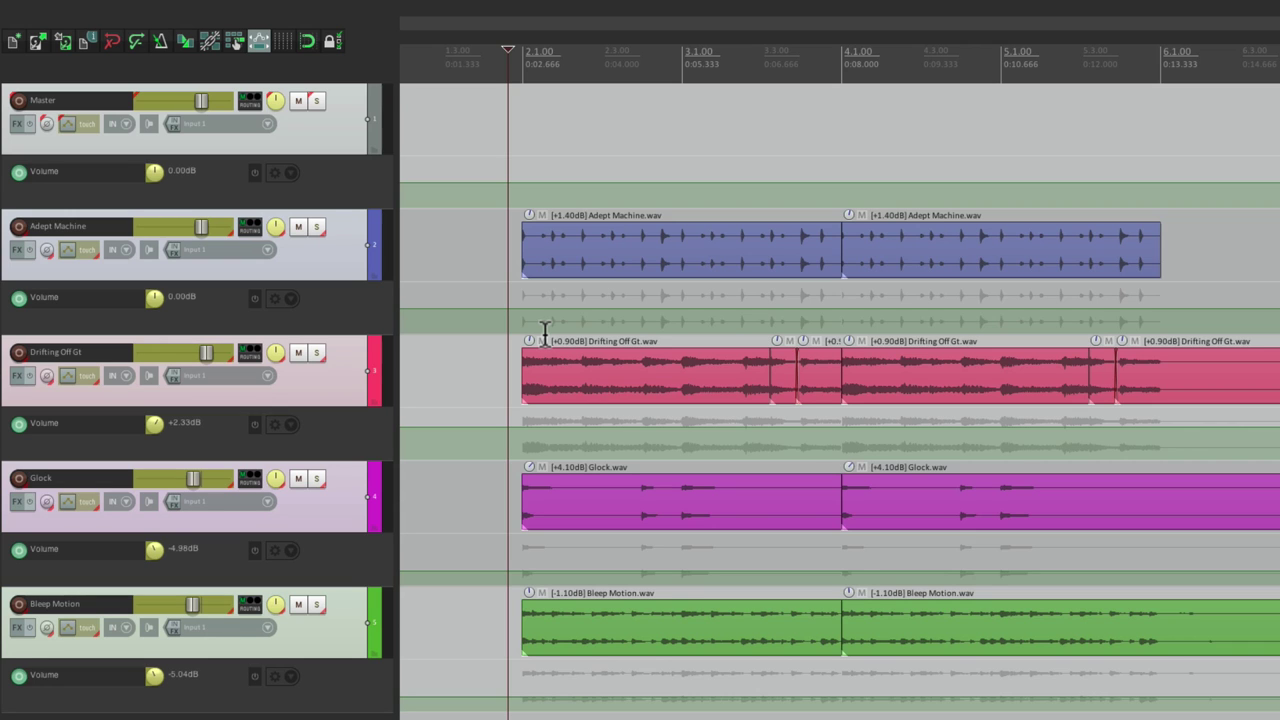
# - Record volume automation on all five tracks by riding the Master track's fader down and up during playback
pyautogui.press('space')
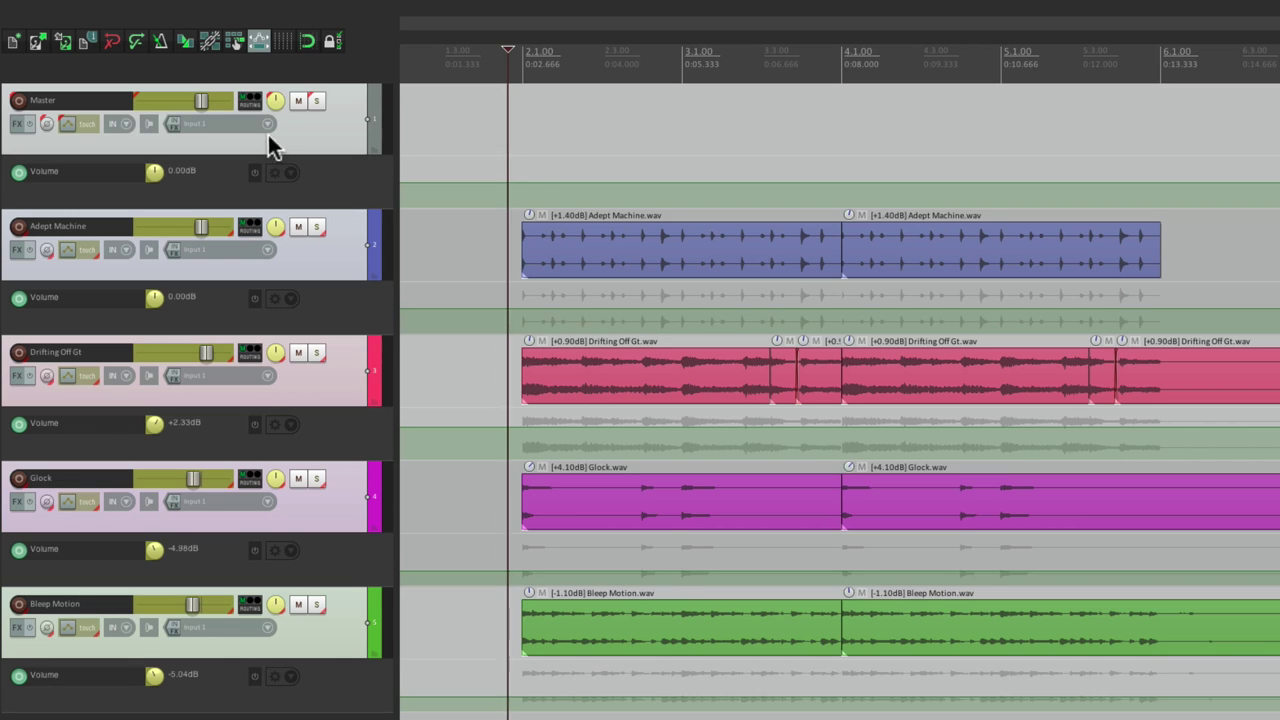
pyautogui.moveTo(200, 108); pyautogui.dragTo(157, 120)
pyautogui.press('space')
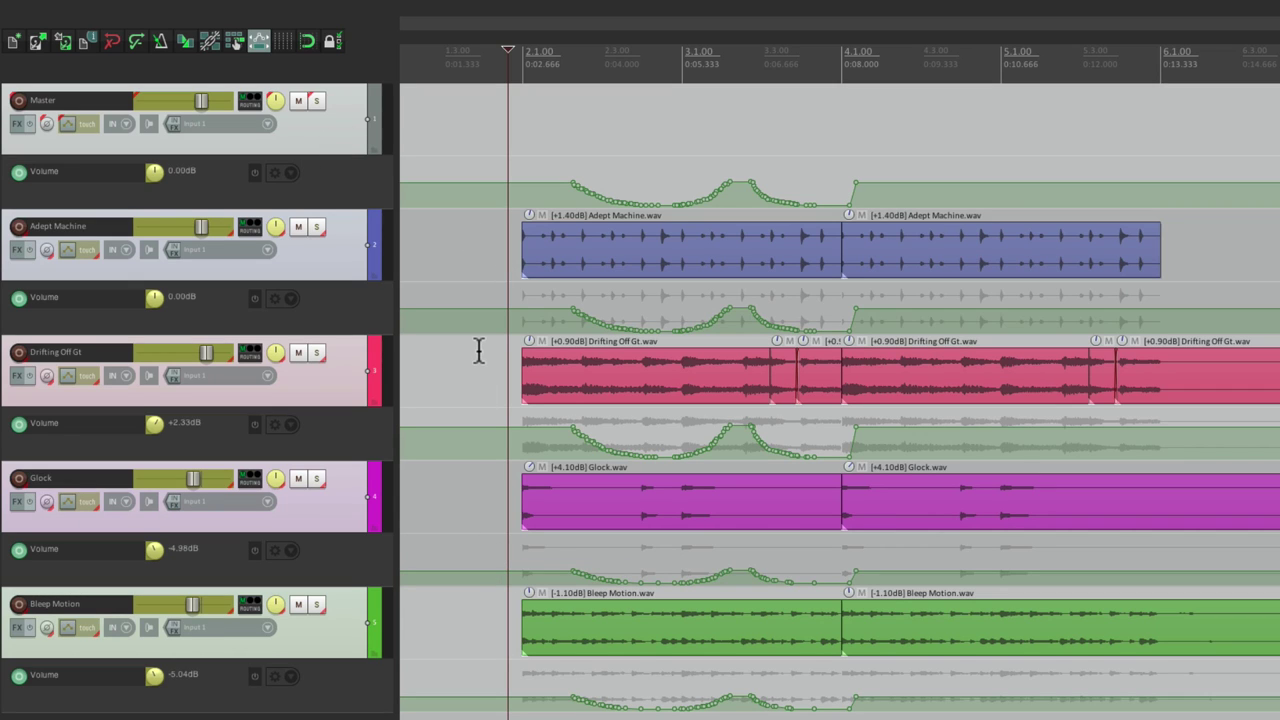
# - Delete the automated Master track and play the project with the automation written on the four audio tracks
pyautogui.click(351, 137)
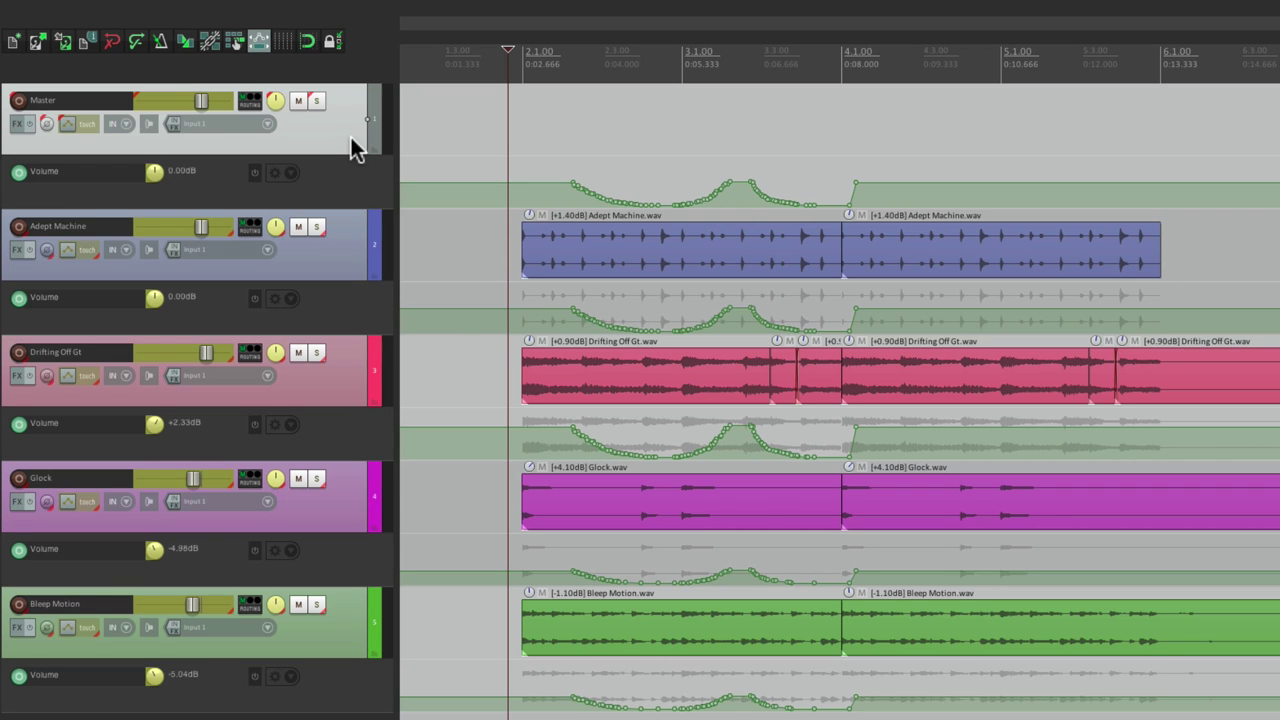
pyautogui.press('Delete')
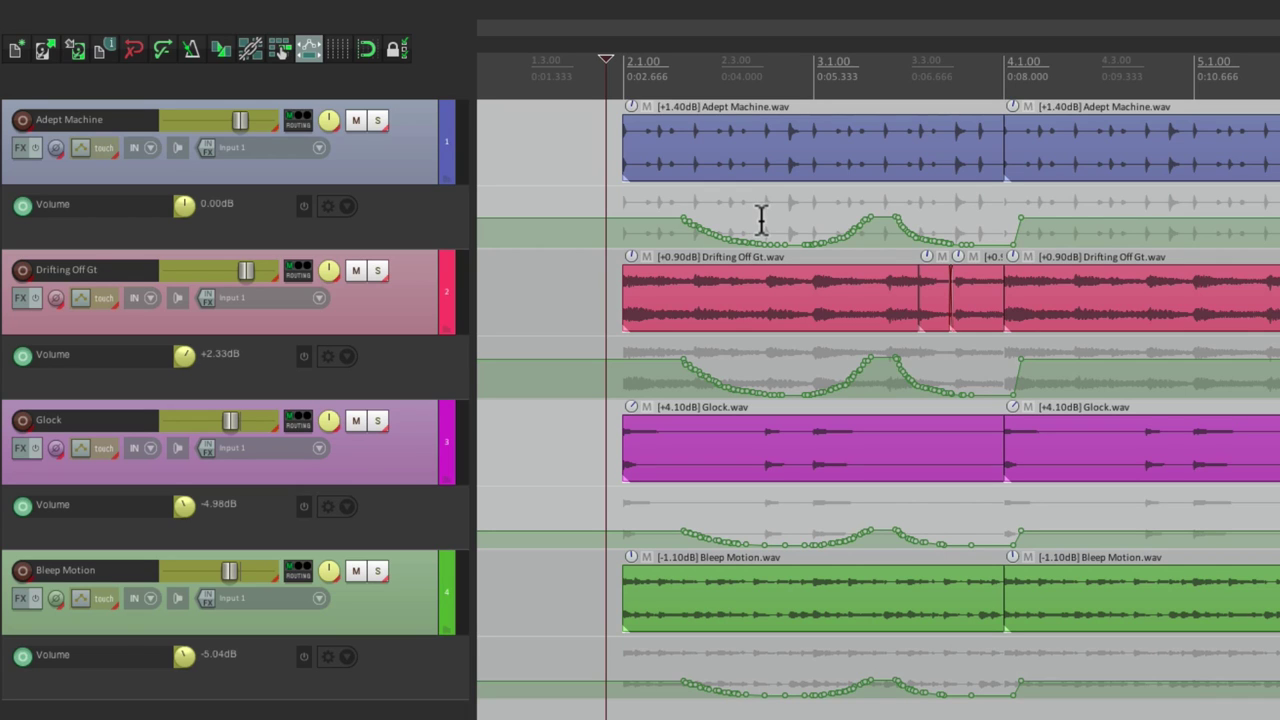
pyautogui.press('space')
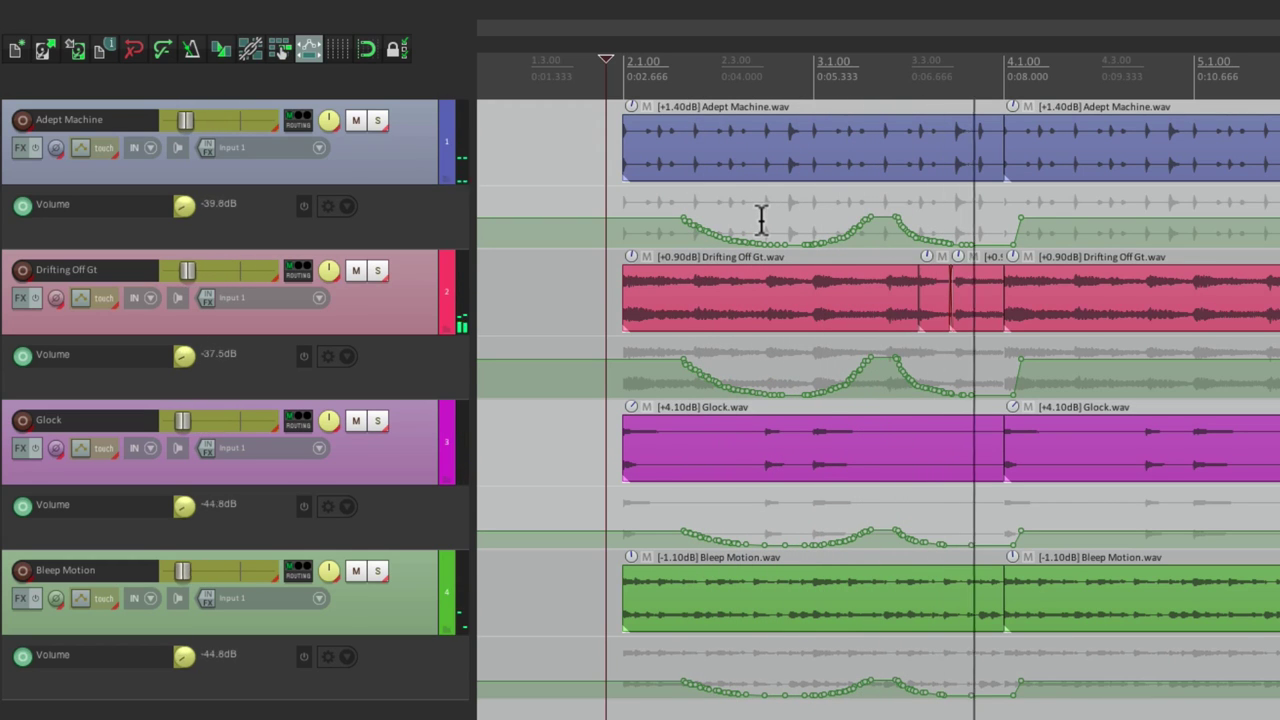
pyautogui.press('space')
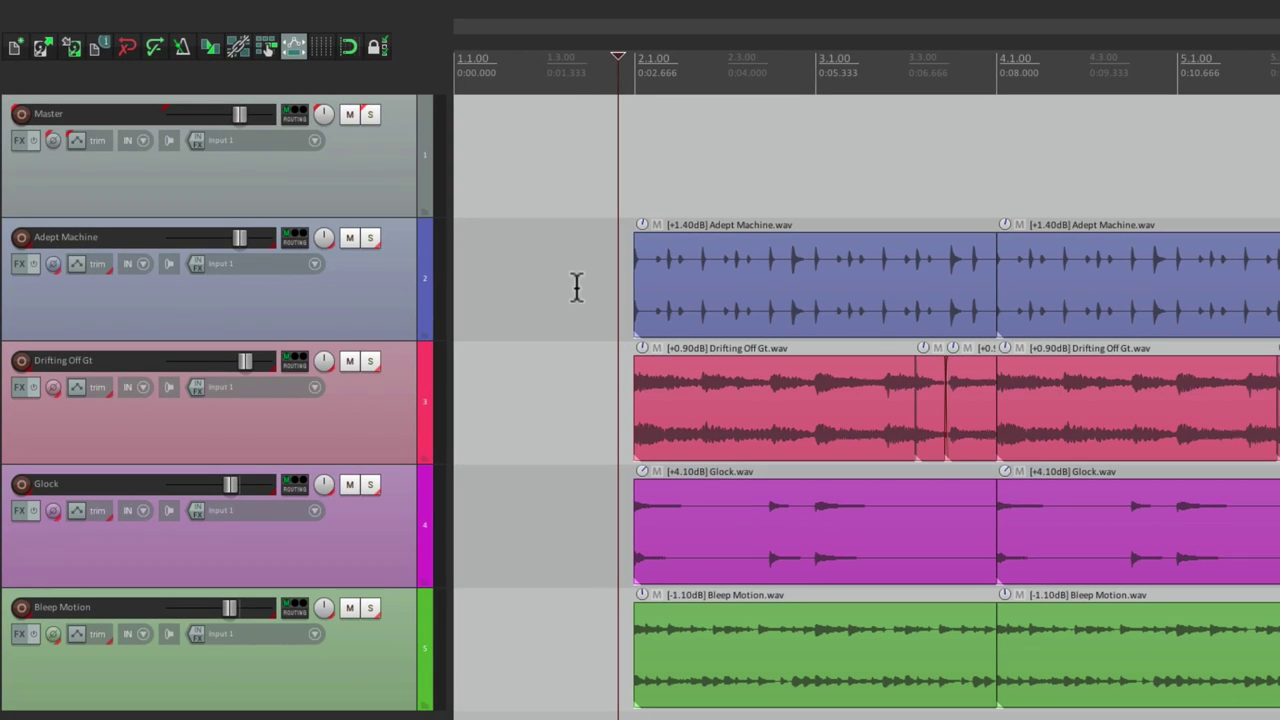
# - Delete the Master track and clear all Group 1 parameters for the four audio tracks
pyautogui.click(326, 149)
pyautogui.hotkey('ctrl', 'alt', 'm')
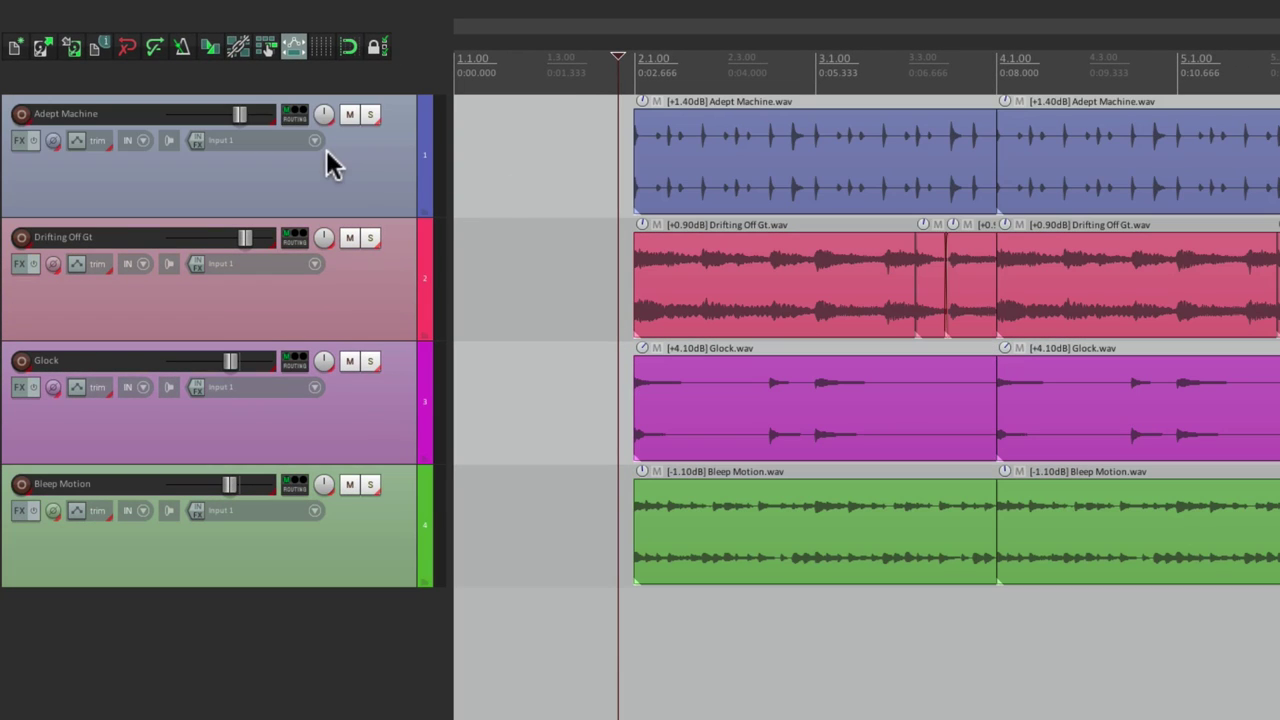
pyautogui.click(416, 170)
pyautogui.keyDown('shift'); pyautogui.click(389, 528); pyautogui.keyUp('shift')
pyautogui.hotkey('shift', 'g')
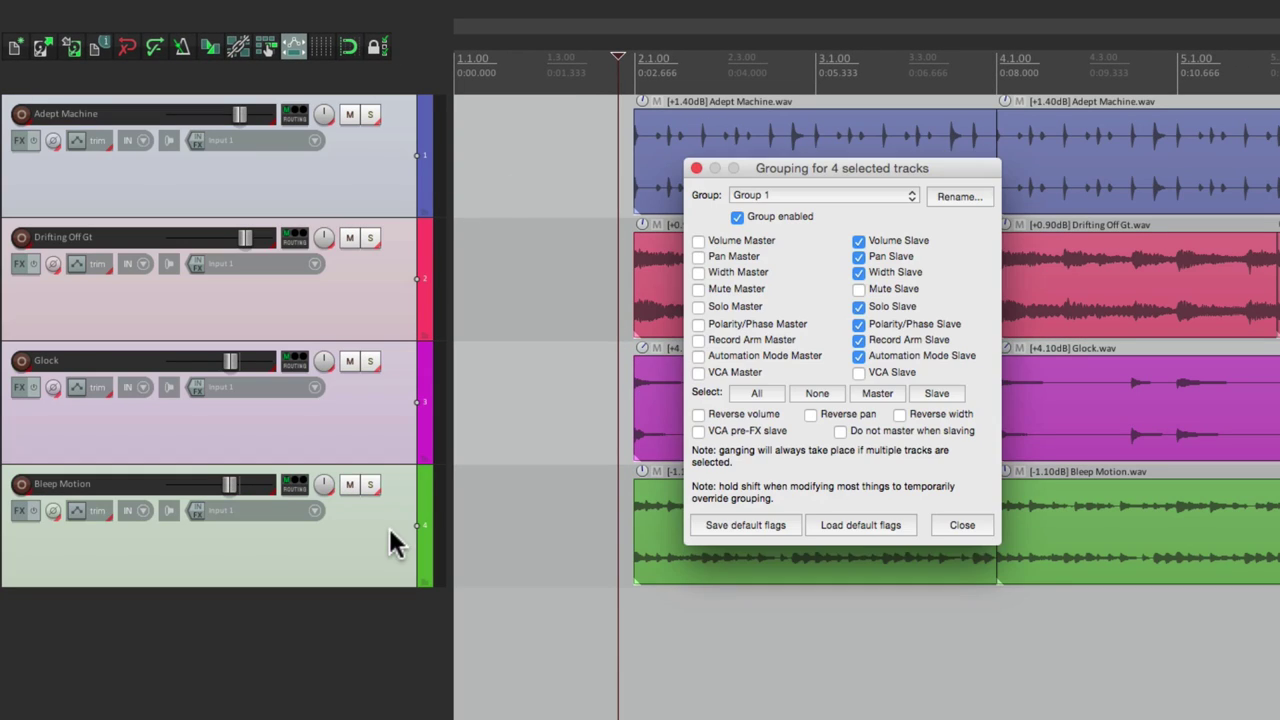
pyautogui.click(827, 390)
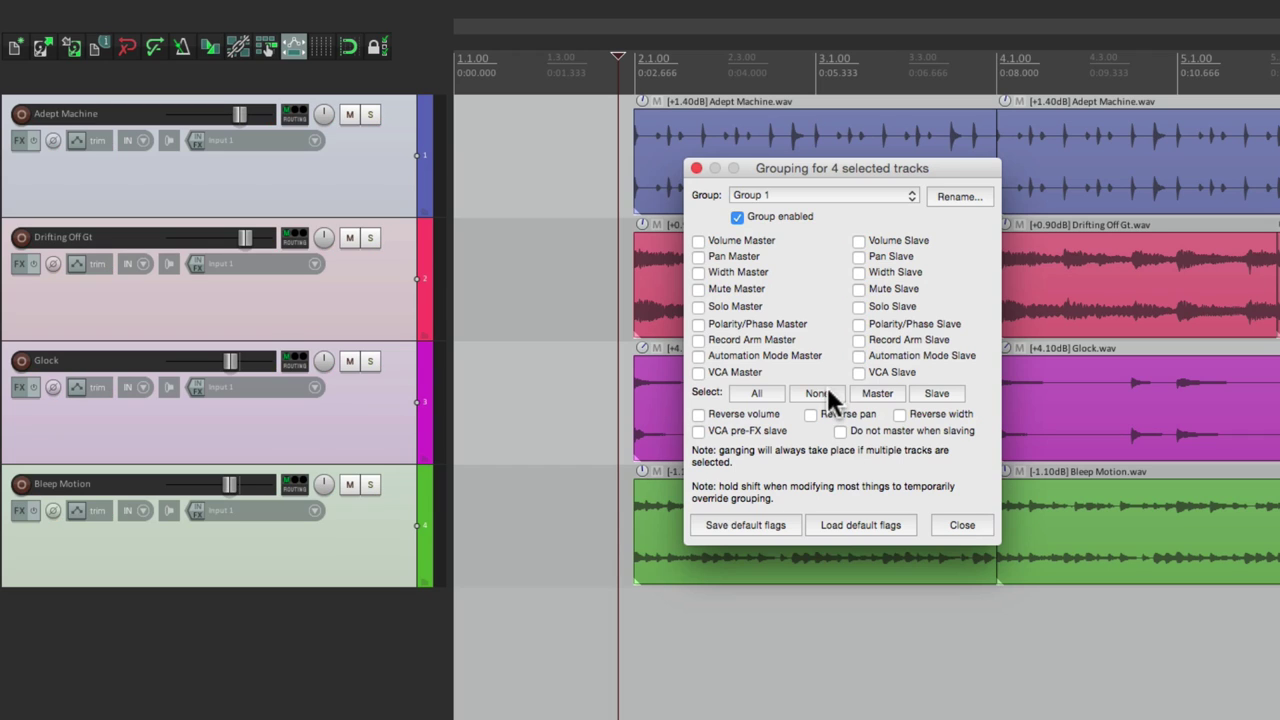
pyautogui.click(697, 168)
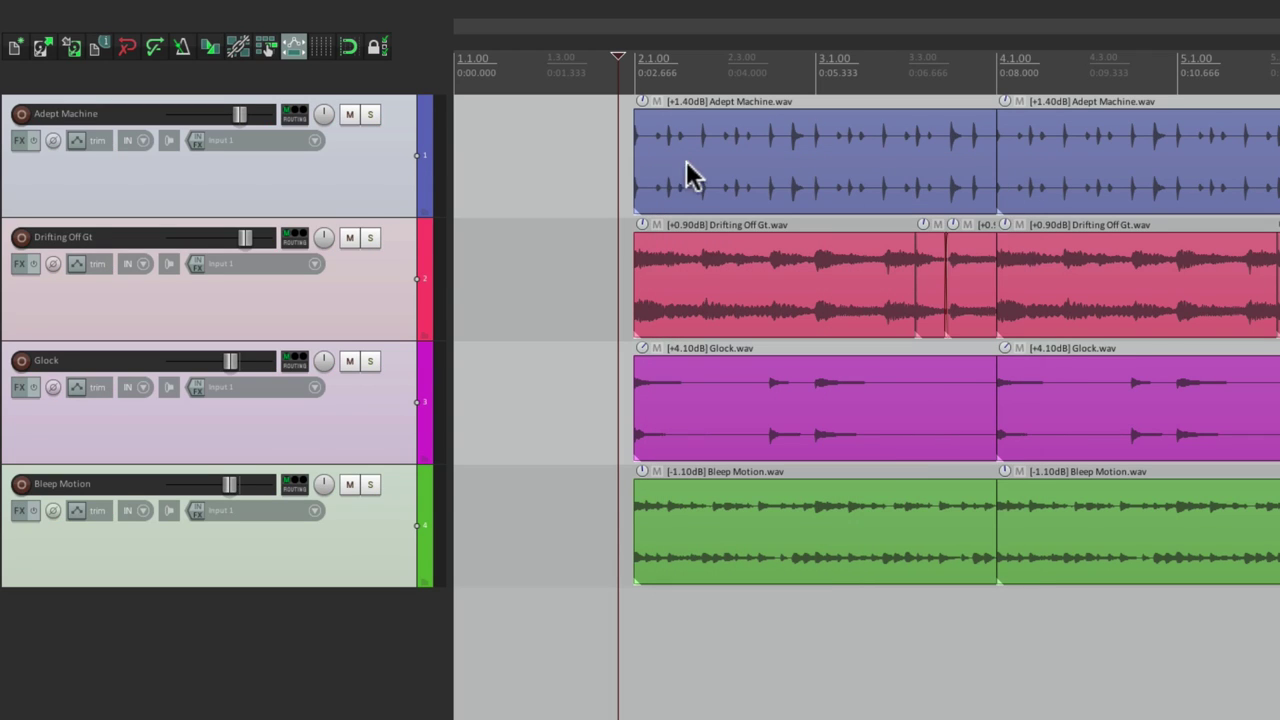
# - Add a new track above Adept Machine and name it VCA Master
pyautogui.click(379, 665)
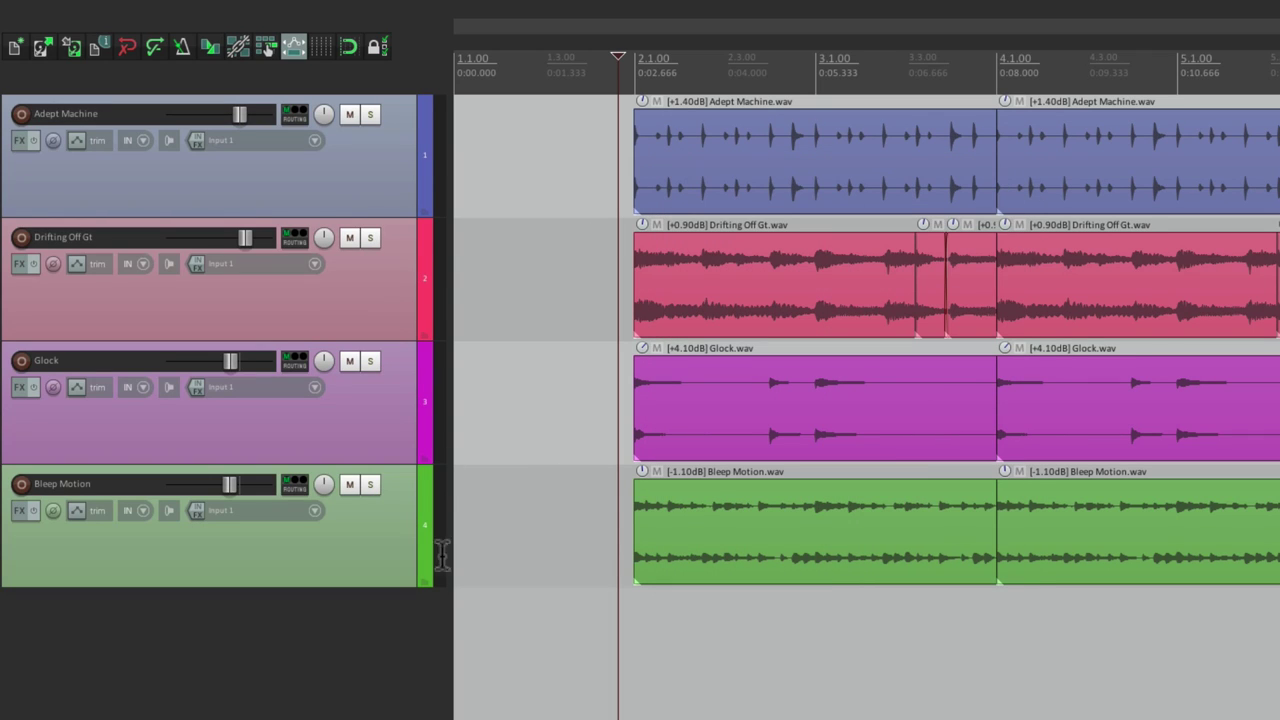
pyautogui.doubleClick(365, 660)
pyautogui.moveTo(370, 650); pyautogui.dragTo(370, 150)
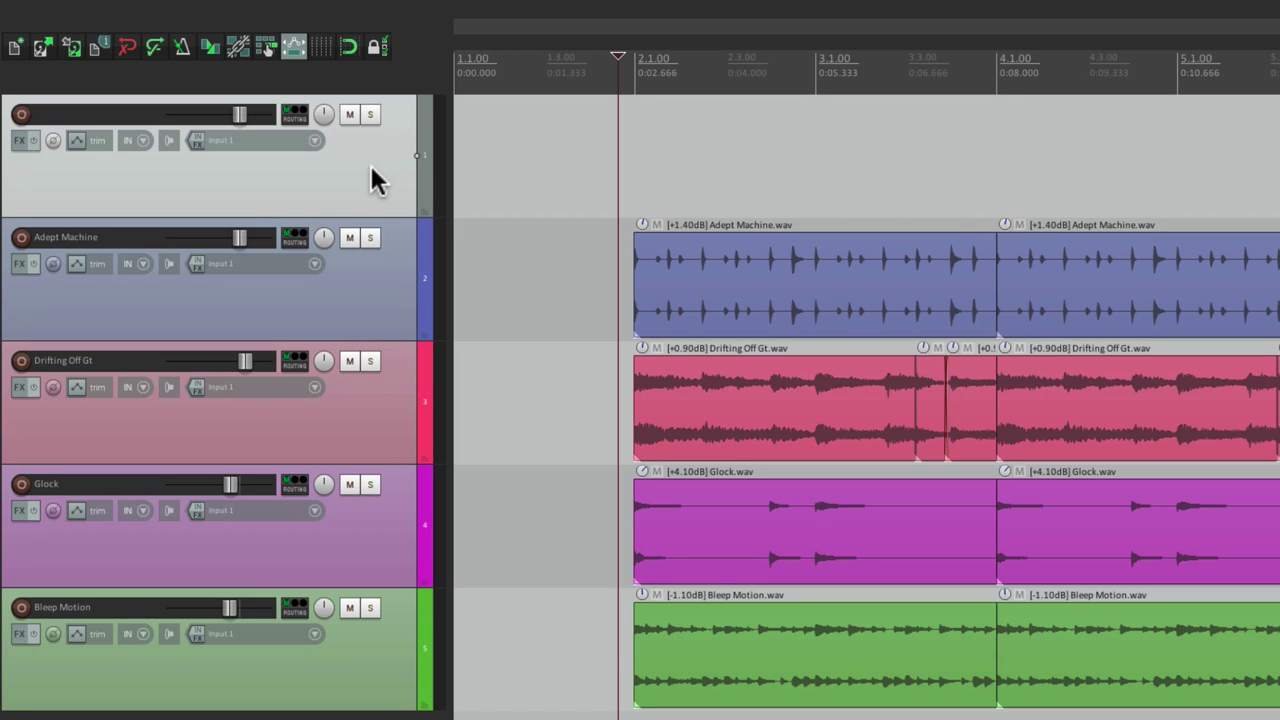
pyautogui.doubleClick(123, 110)
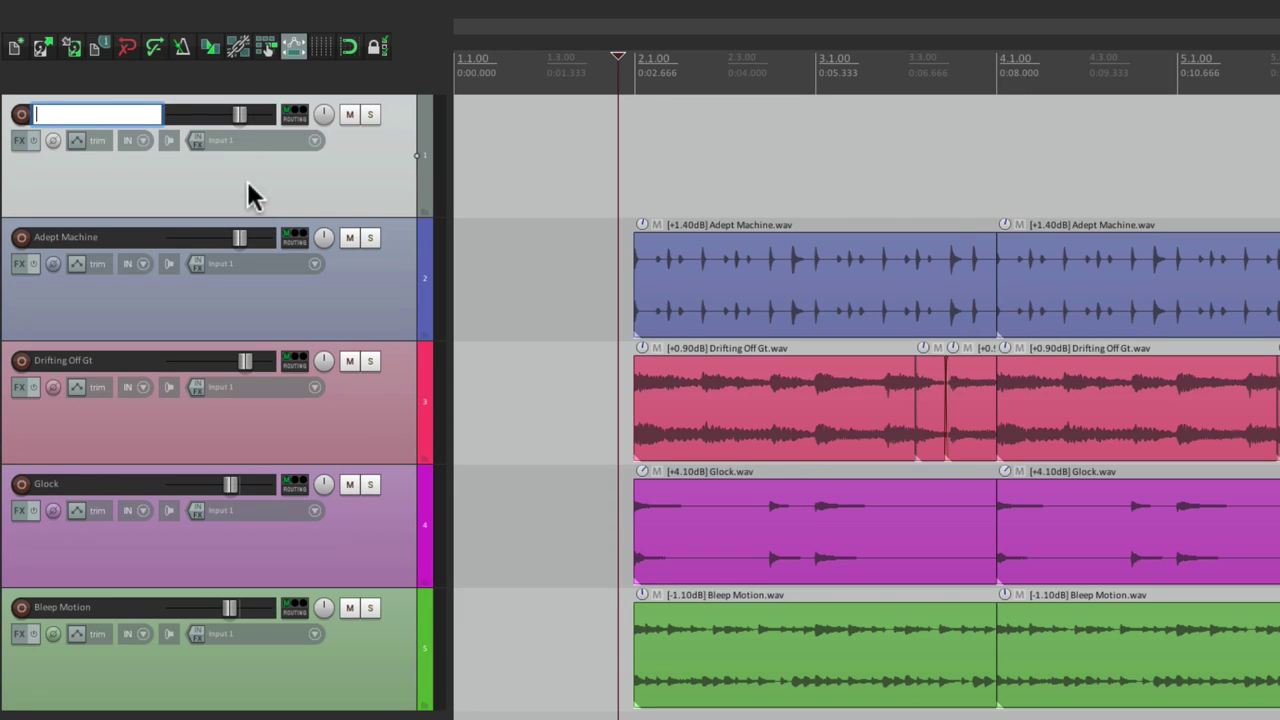
pyautogui.write('voA Master')
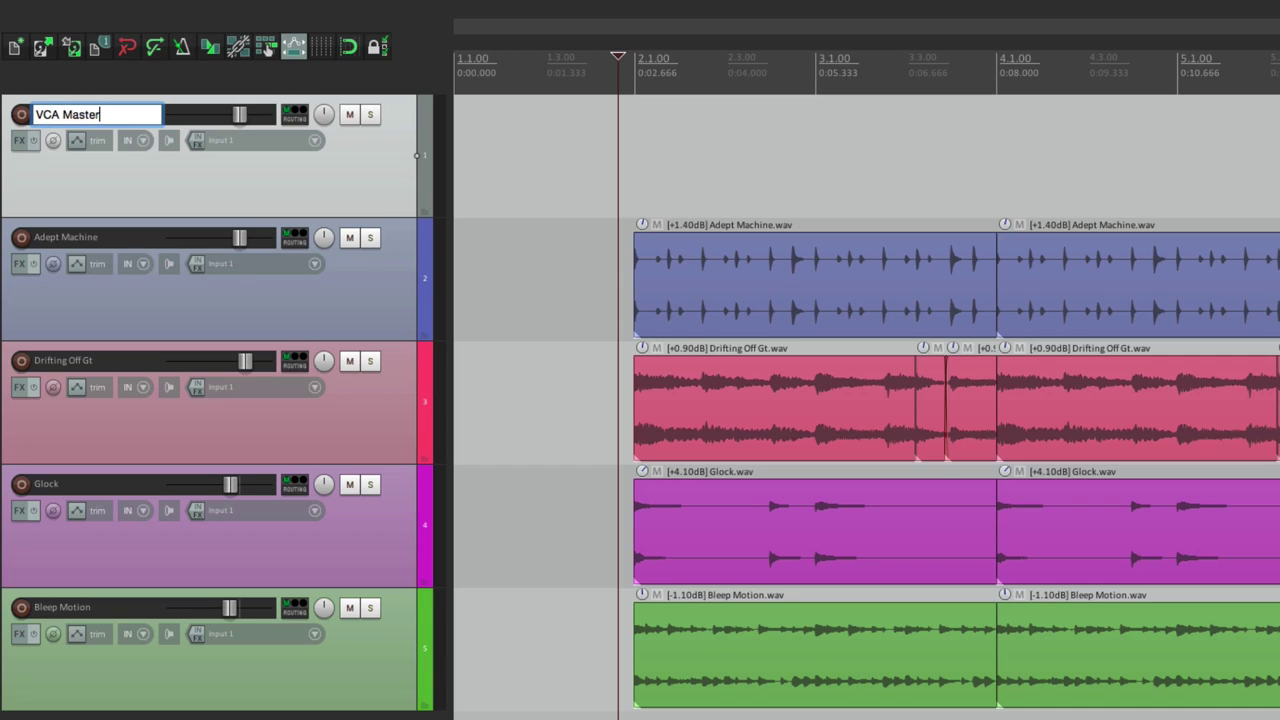
pyautogui.press('Return')
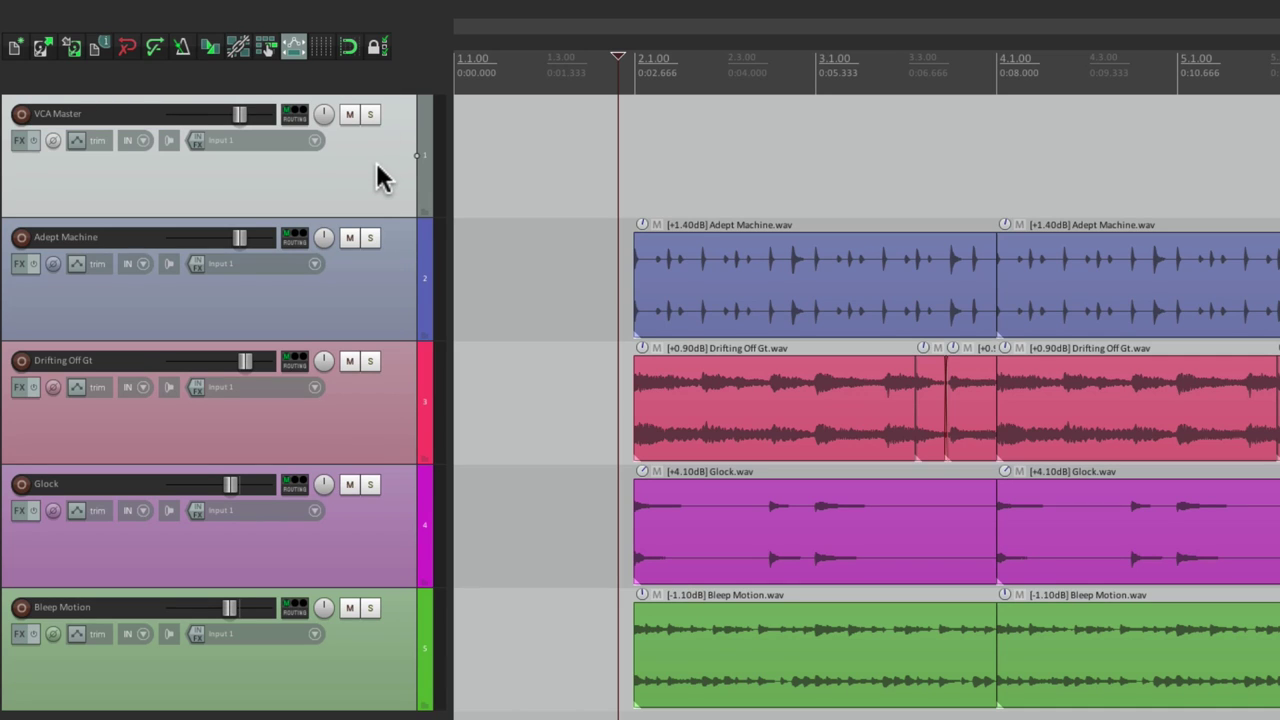
# - In Group 1, make the VCA Master track the VCA Master and the four audio tracks VCA Slaves
pyautogui.hotkey('shift', 'g')
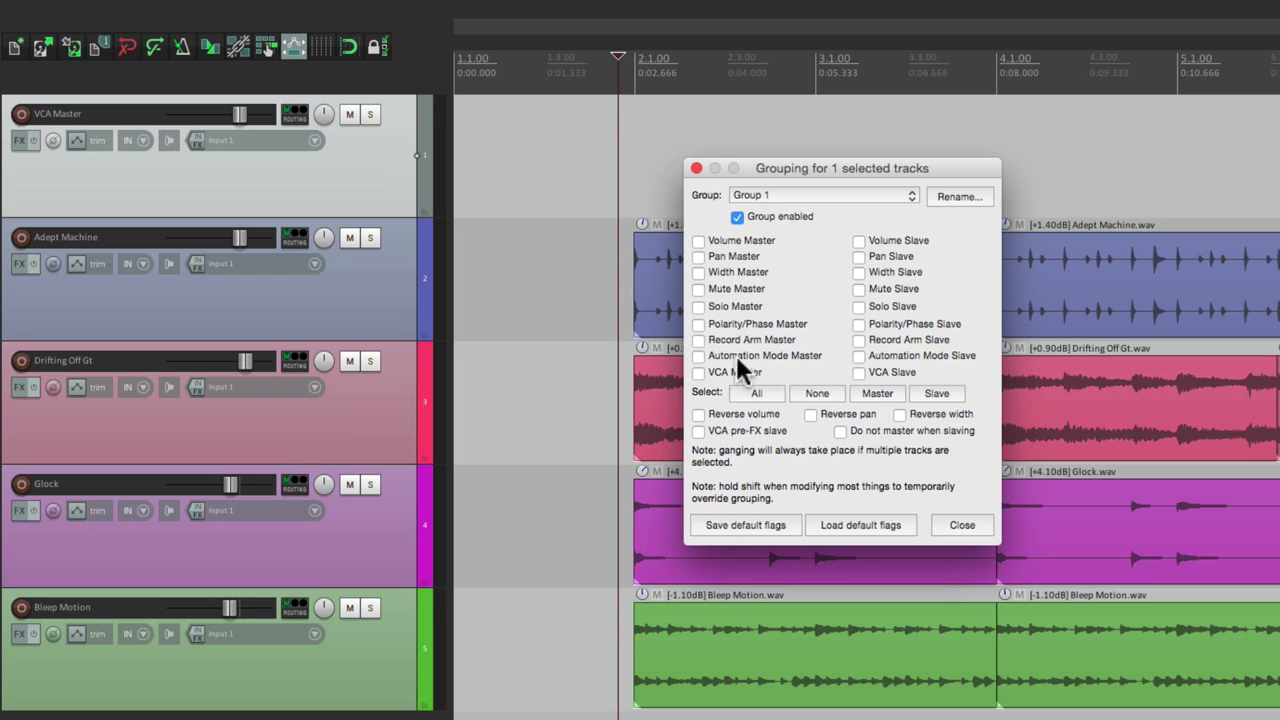
pyautogui.click(699, 373)
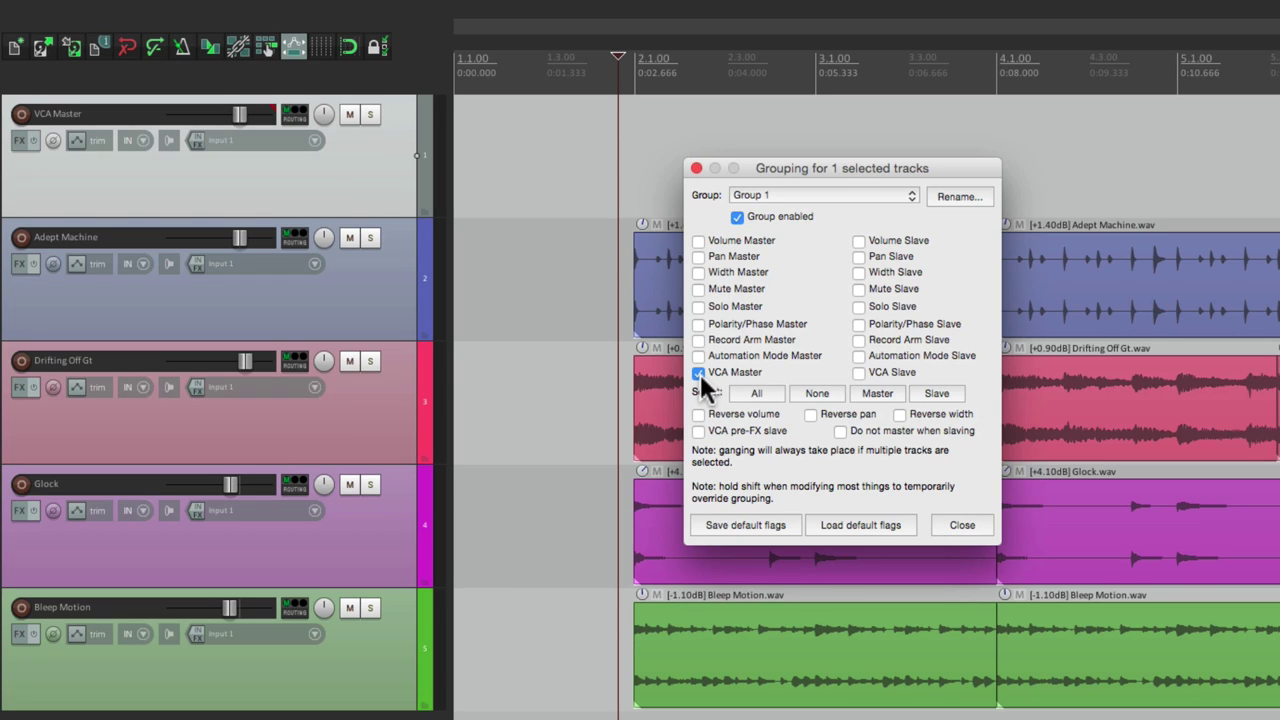
pyautogui.click(413, 330)
pyautogui.keyDown('shift'); pyautogui.click(388, 683); pyautogui.keyUp('shift')
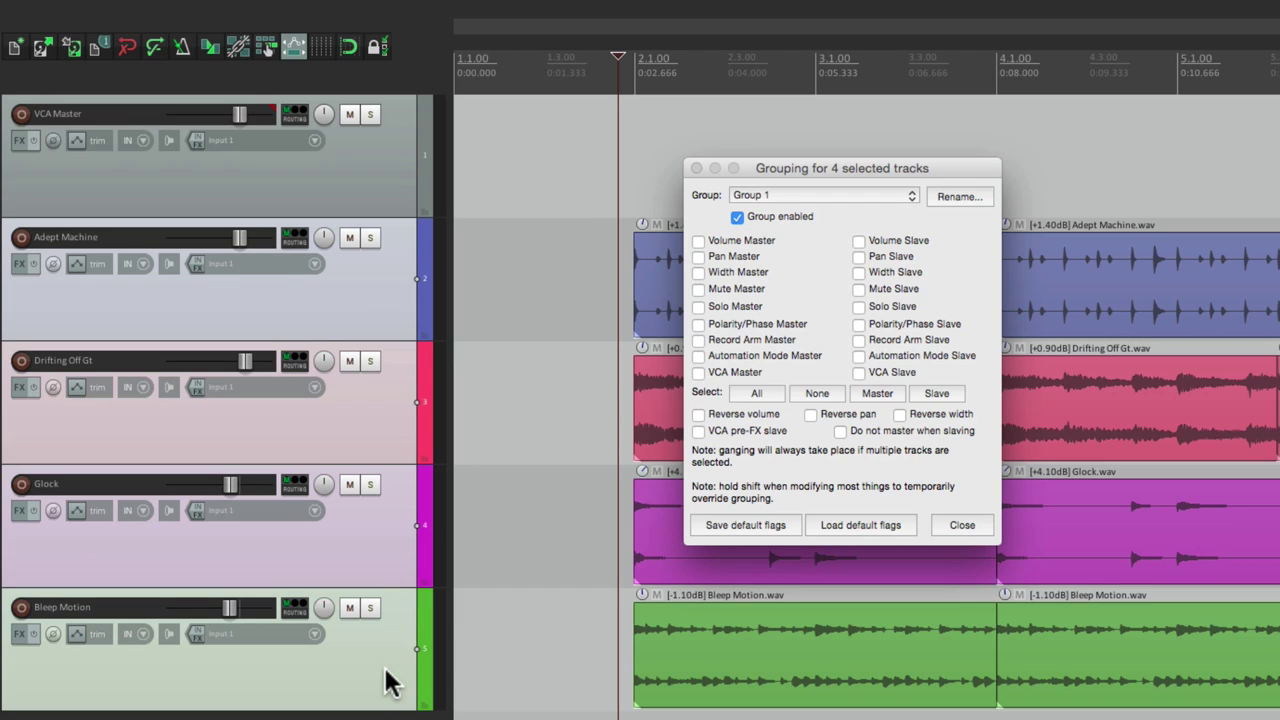
pyautogui.click(858, 372)
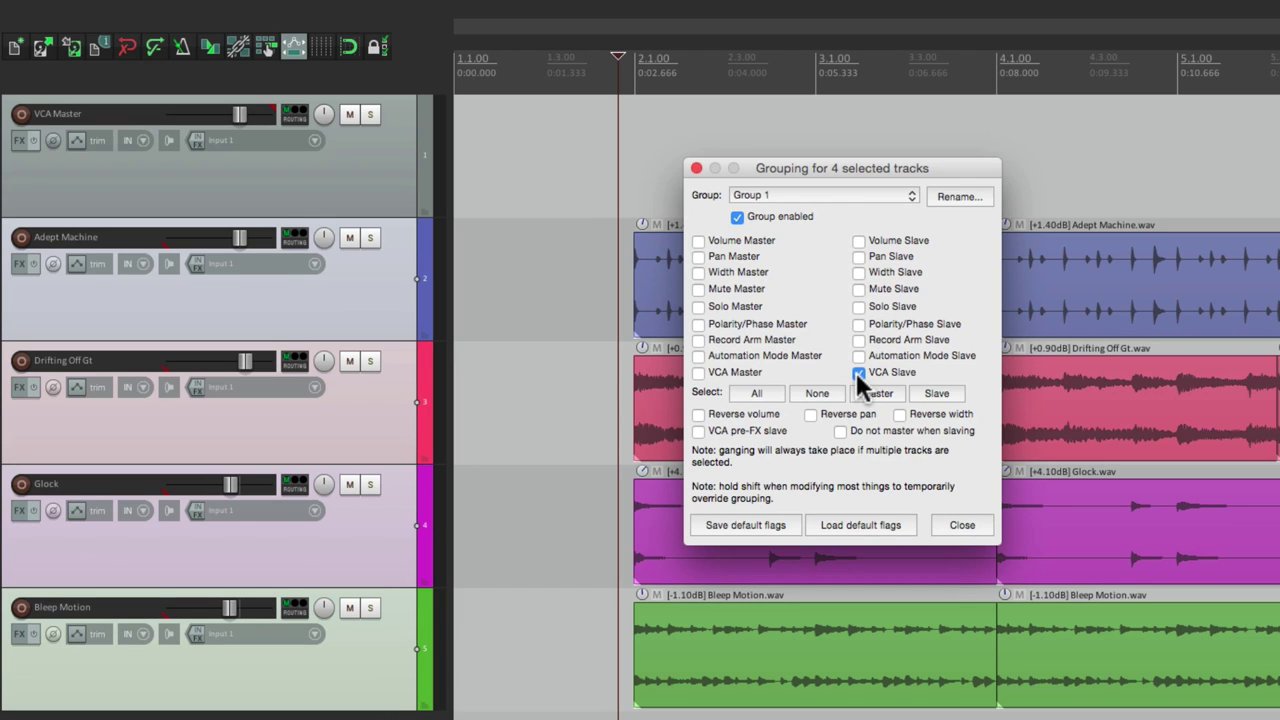
pyautogui.click(697, 168)
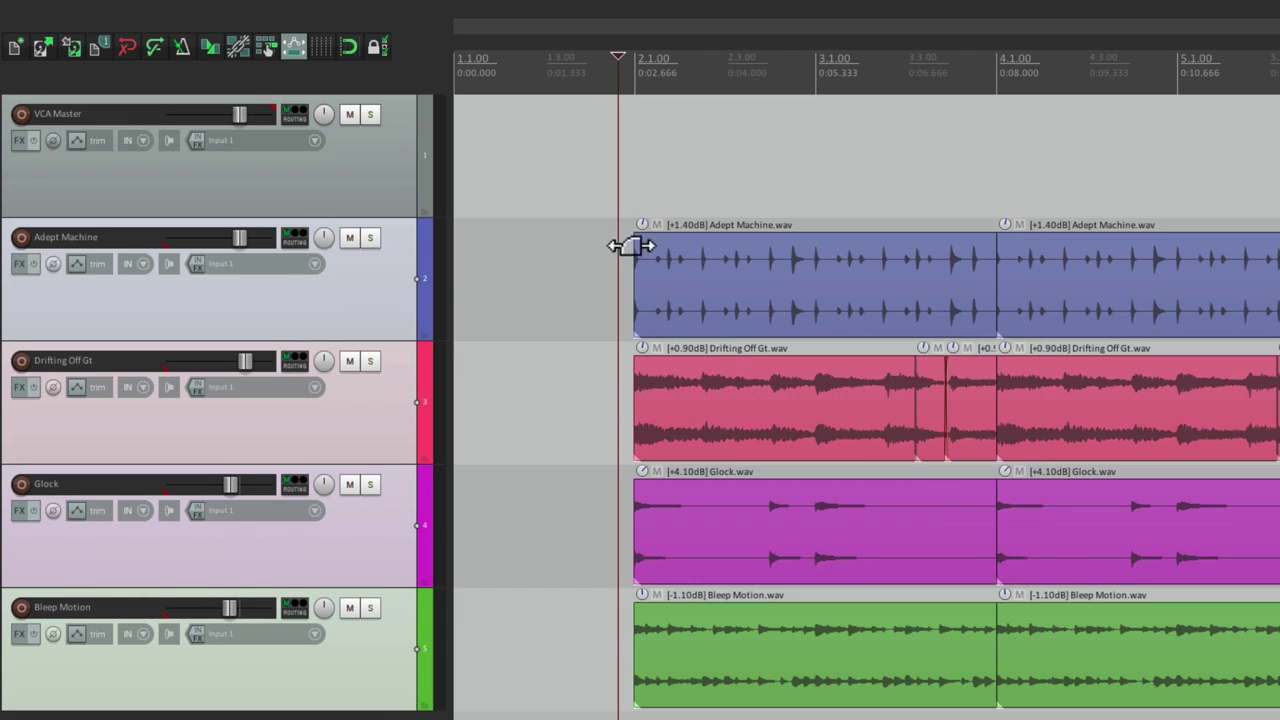
# - Play from just before bar 2 and lower the VCA Master fader to -inf dB, twice, resetting it to 0 dB each time
pyautogui.click(627, 143)
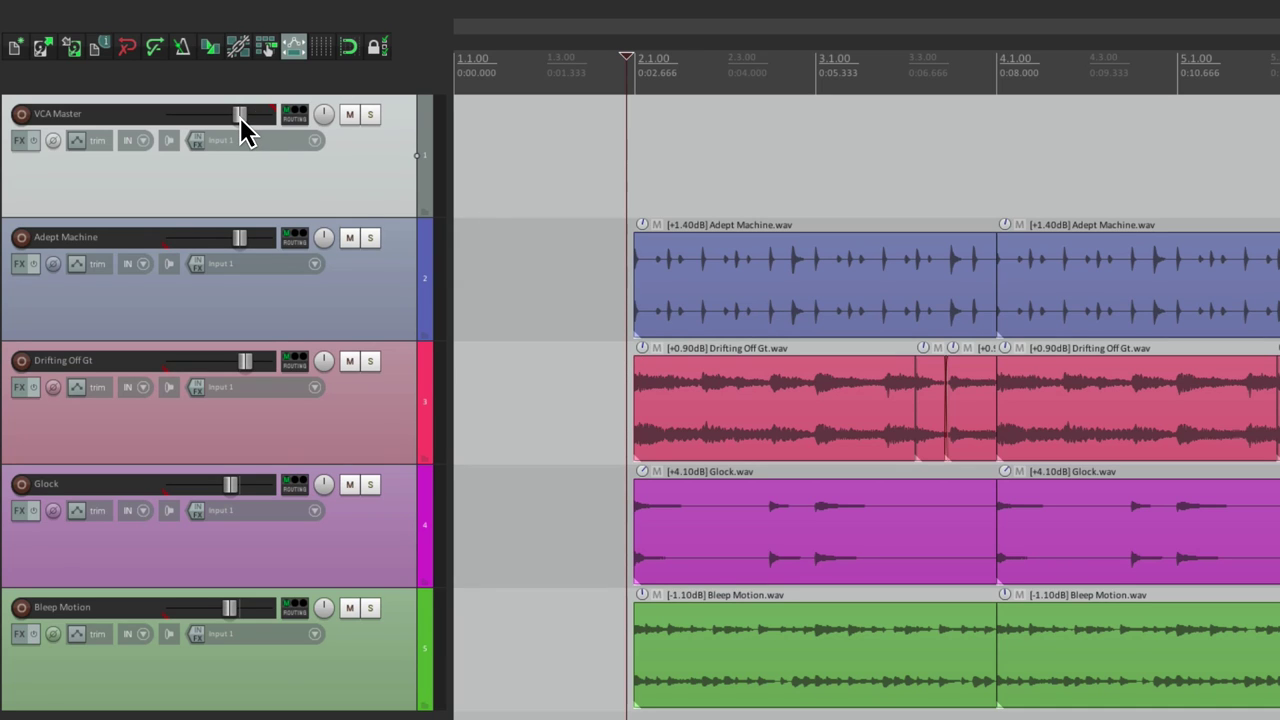
pyautogui.press('space')
pyautogui.moveTo(241, 115); pyautogui.dragTo(172, 116)
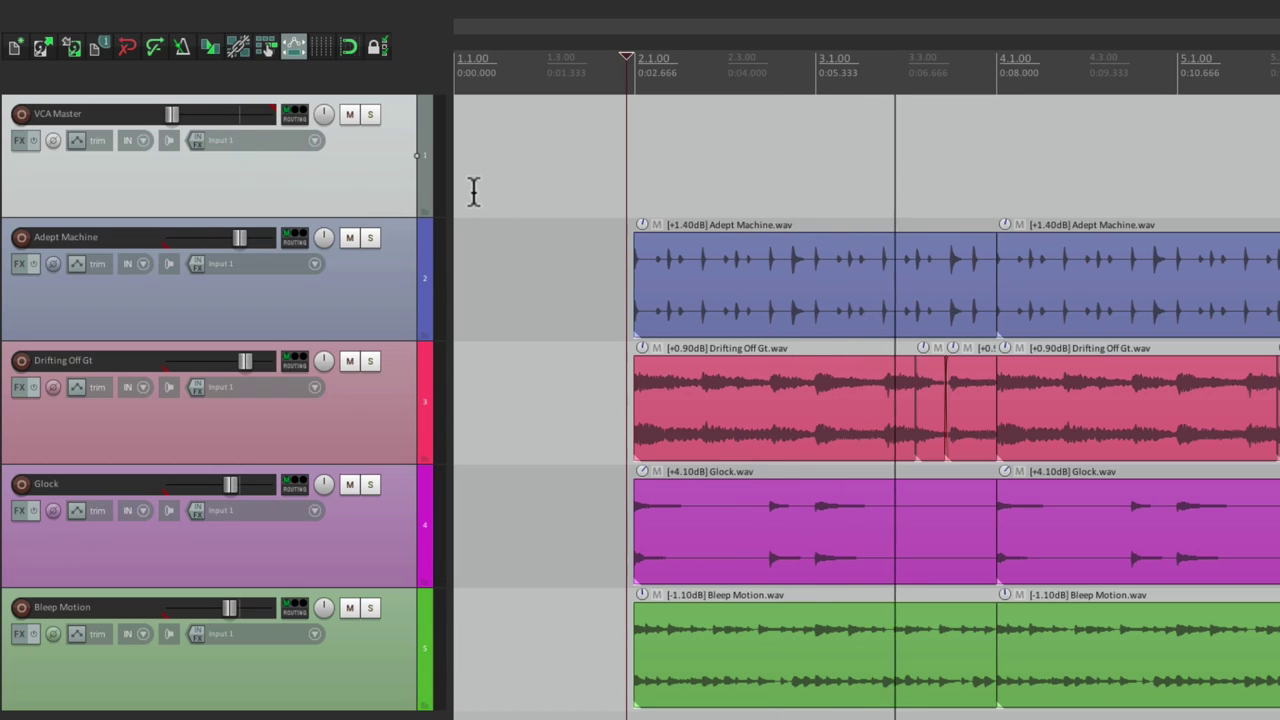
pyautogui.press('space')
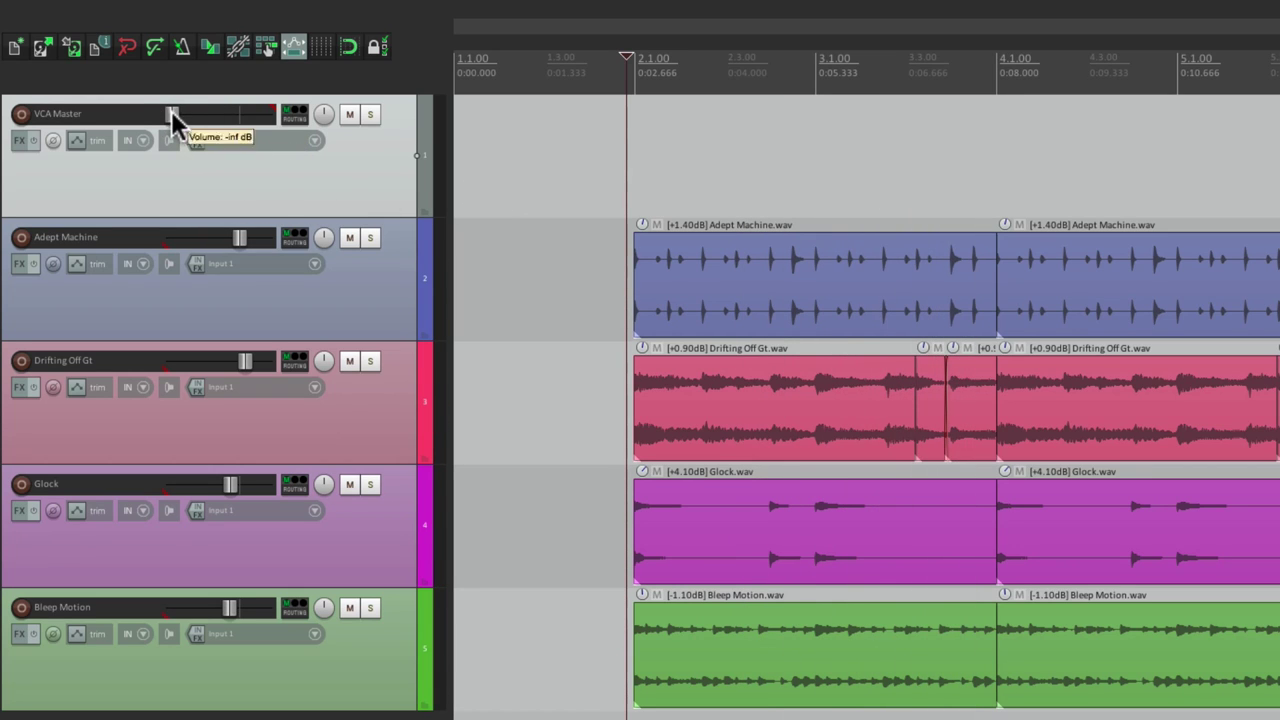
pyautogui.doubleClick(172, 117)
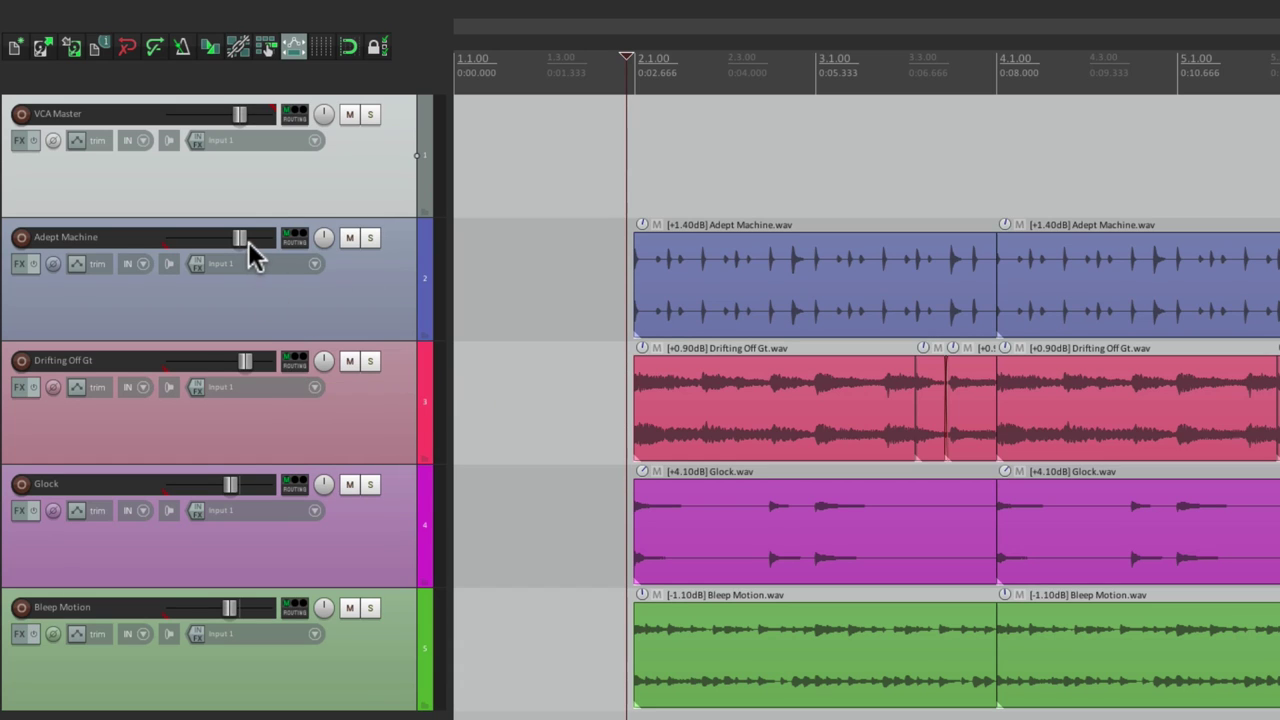
pyautogui.moveTo(245, 243)
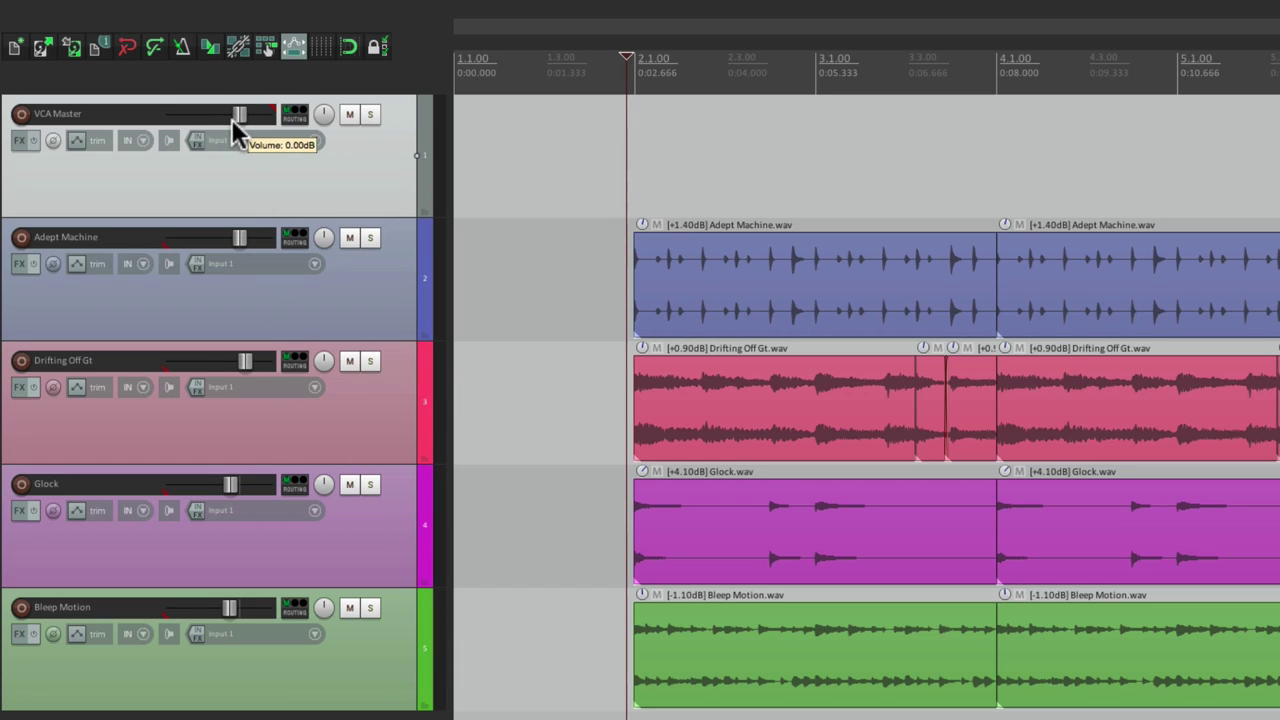
pyautogui.press('space')
pyautogui.moveTo(236, 120); pyautogui.dragTo(160, 128)
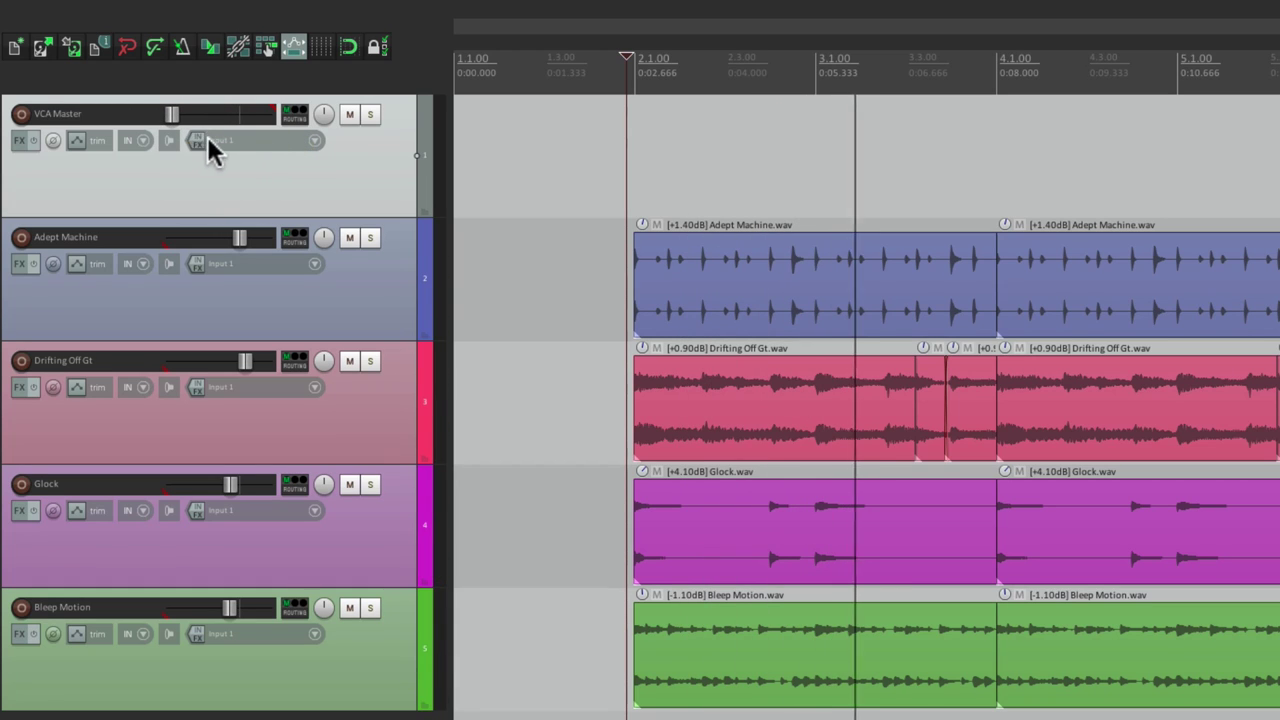
pyautogui.press('space')
pyautogui.doubleClick(173, 118)
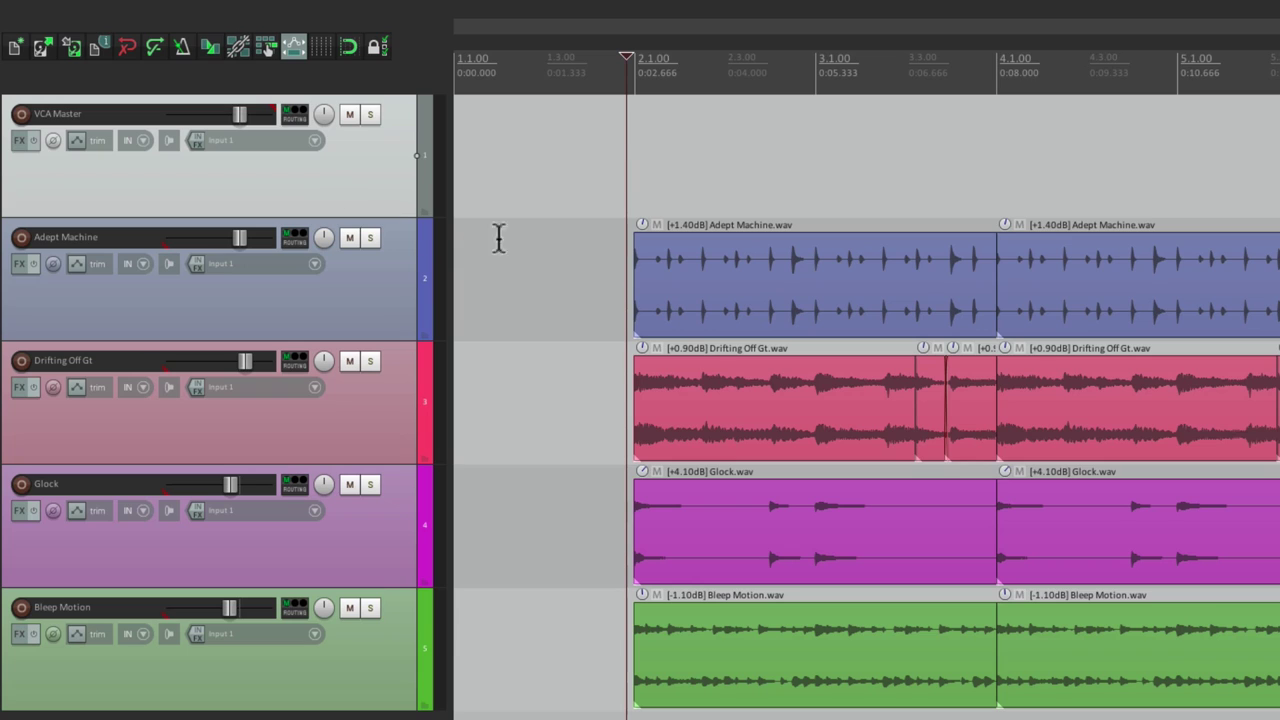
# - Mute the VCA Master track, play the project to test the group mute, and unmute the track
pyautogui.click(349, 114)
pyautogui.press('space')
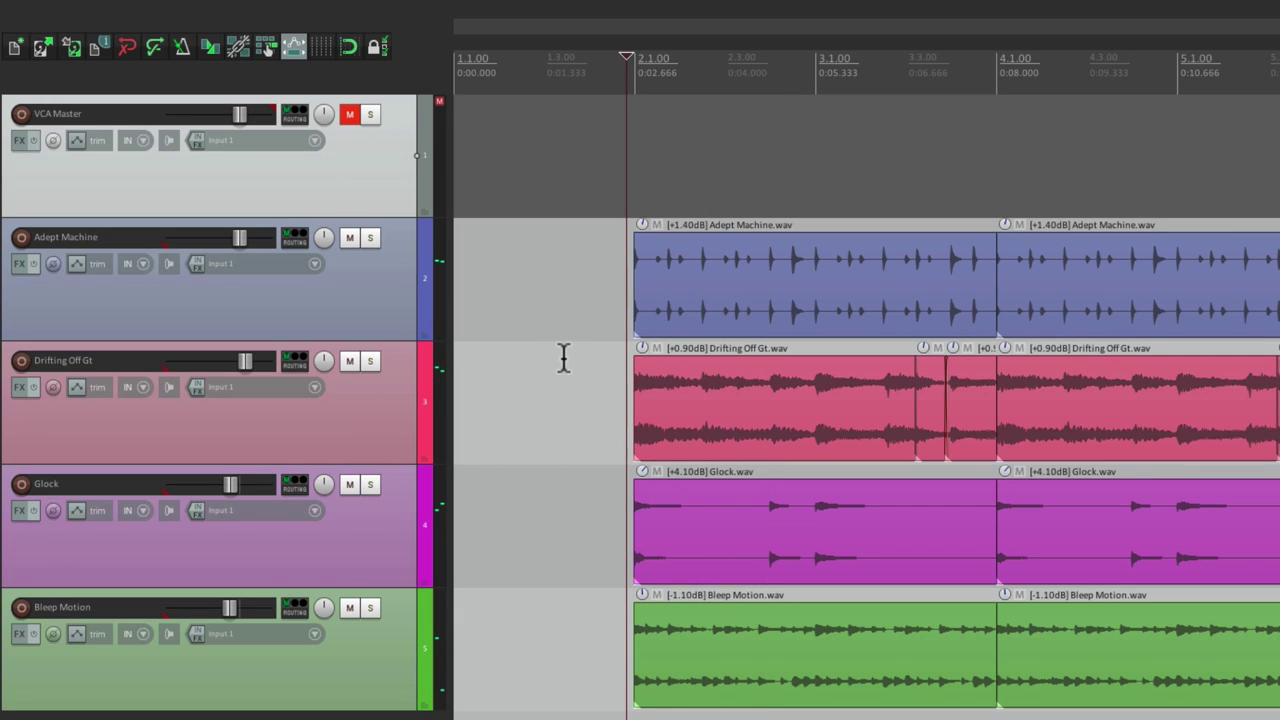
pyautogui.click(349, 114)
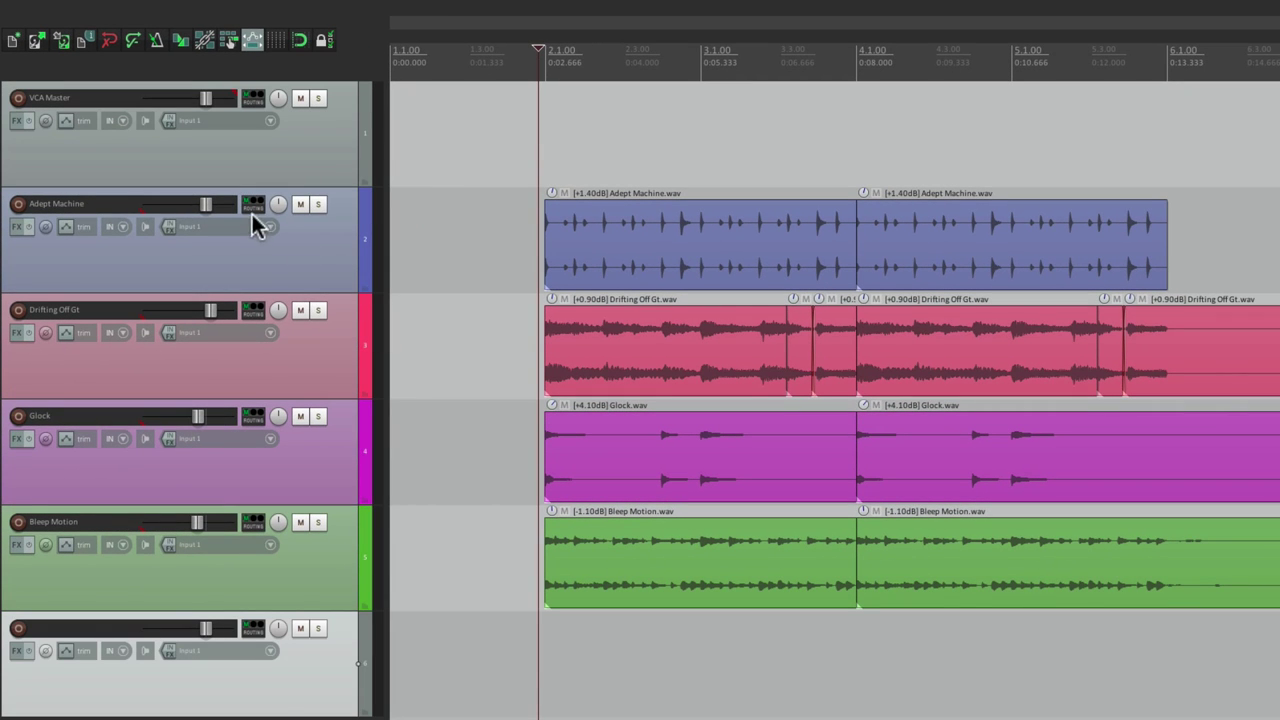
# - Create a post-fader send from each of the four audio tracks to the unnamed track 6
pyautogui.moveTo(252, 208); pyautogui.dragTo(310, 662)
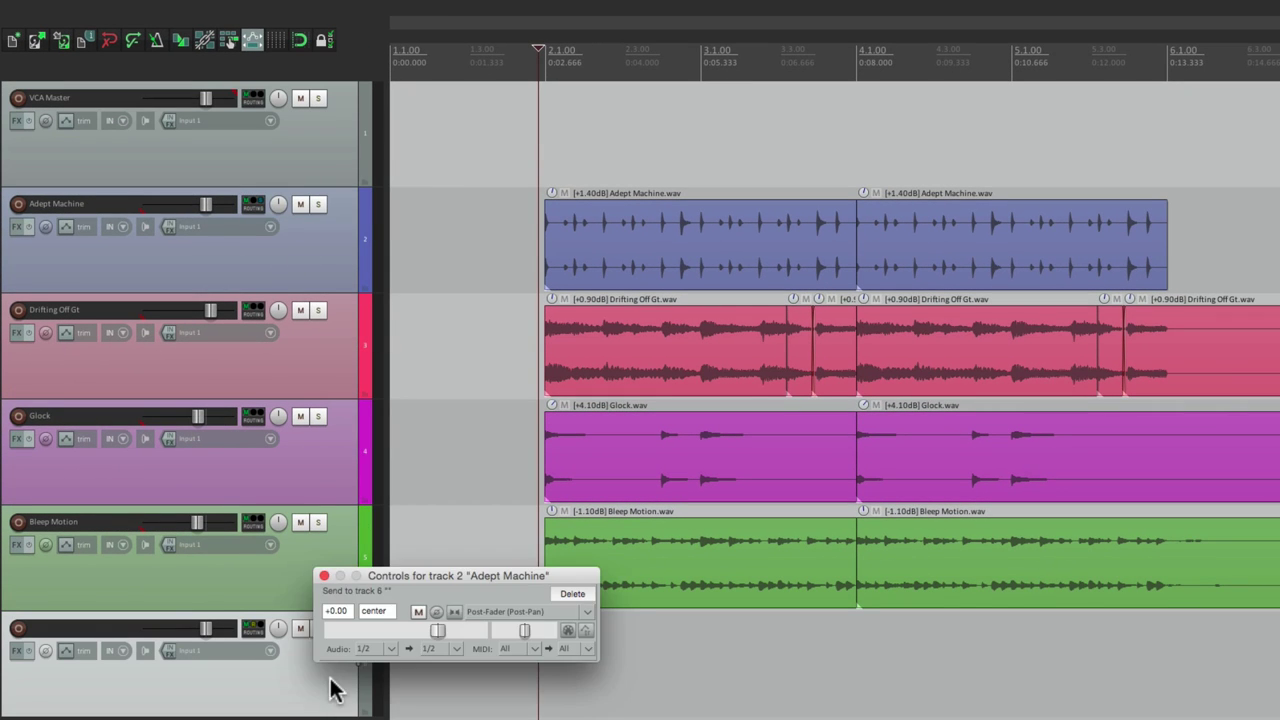
pyautogui.moveTo(252, 314); pyautogui.dragTo(296, 664)
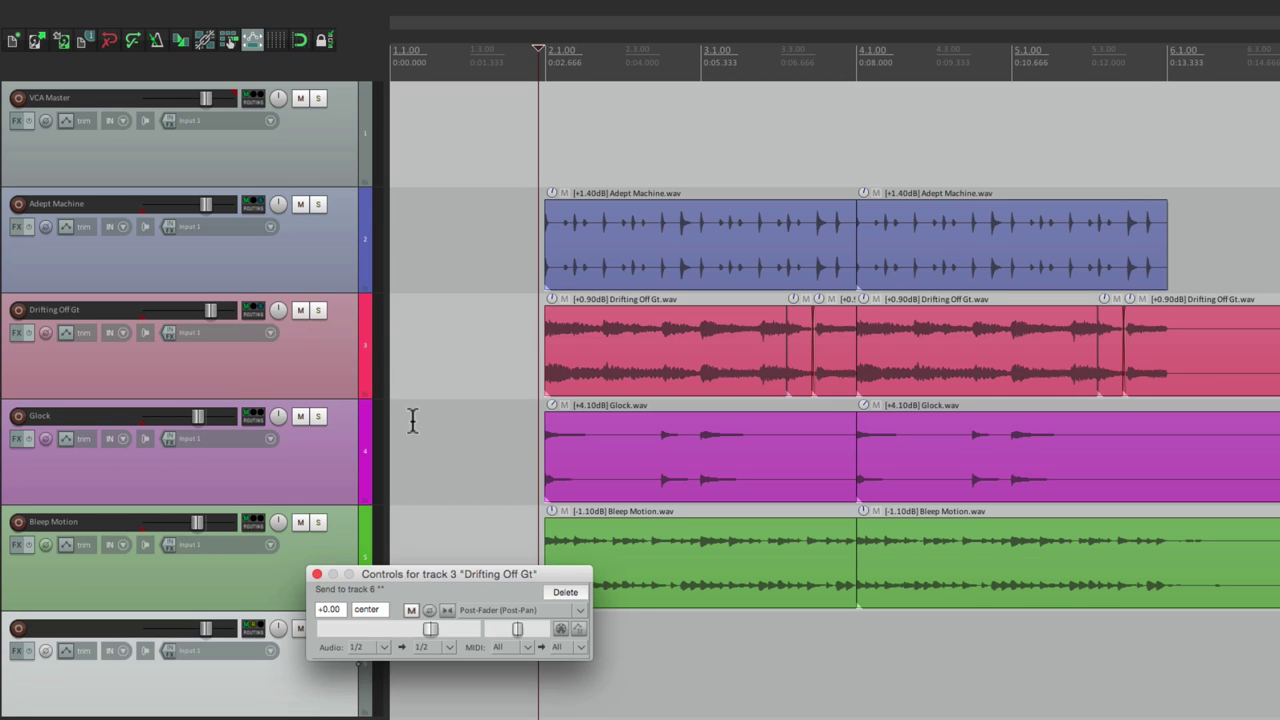
pyautogui.moveTo(258, 418); pyautogui.dragTo(295, 653)
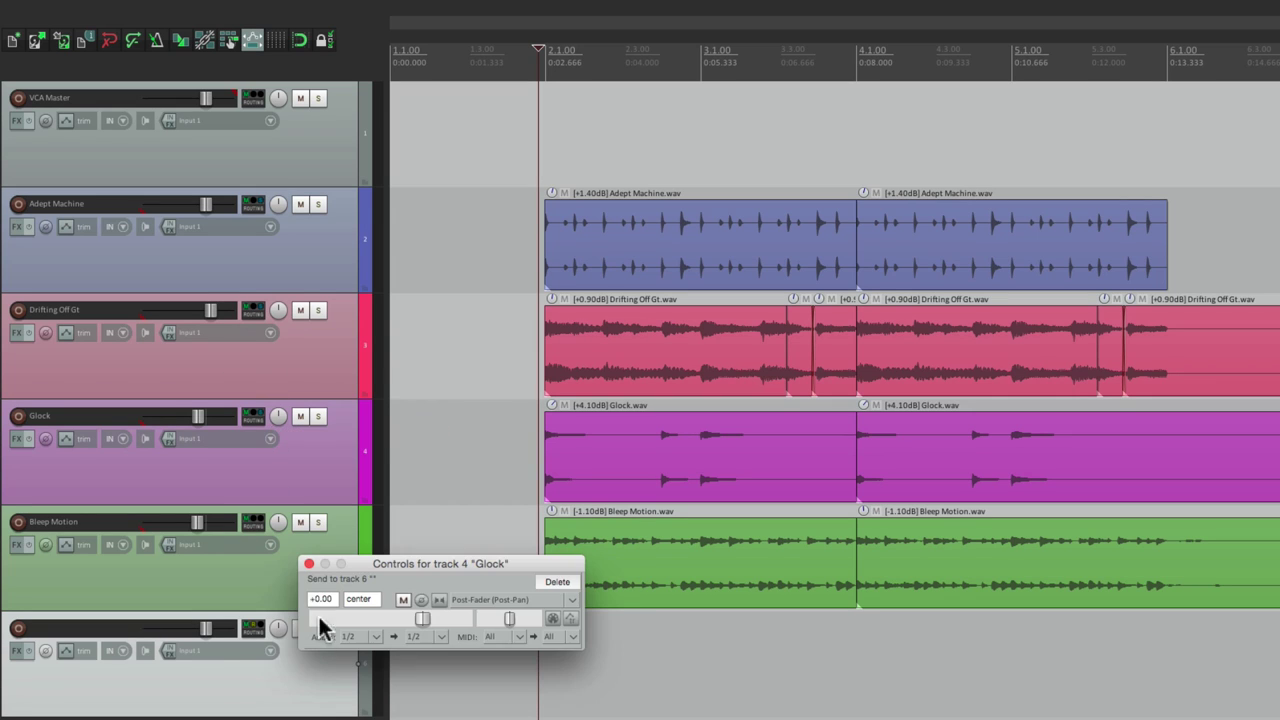
pyautogui.moveTo(252, 522); pyautogui.dragTo(300, 692)
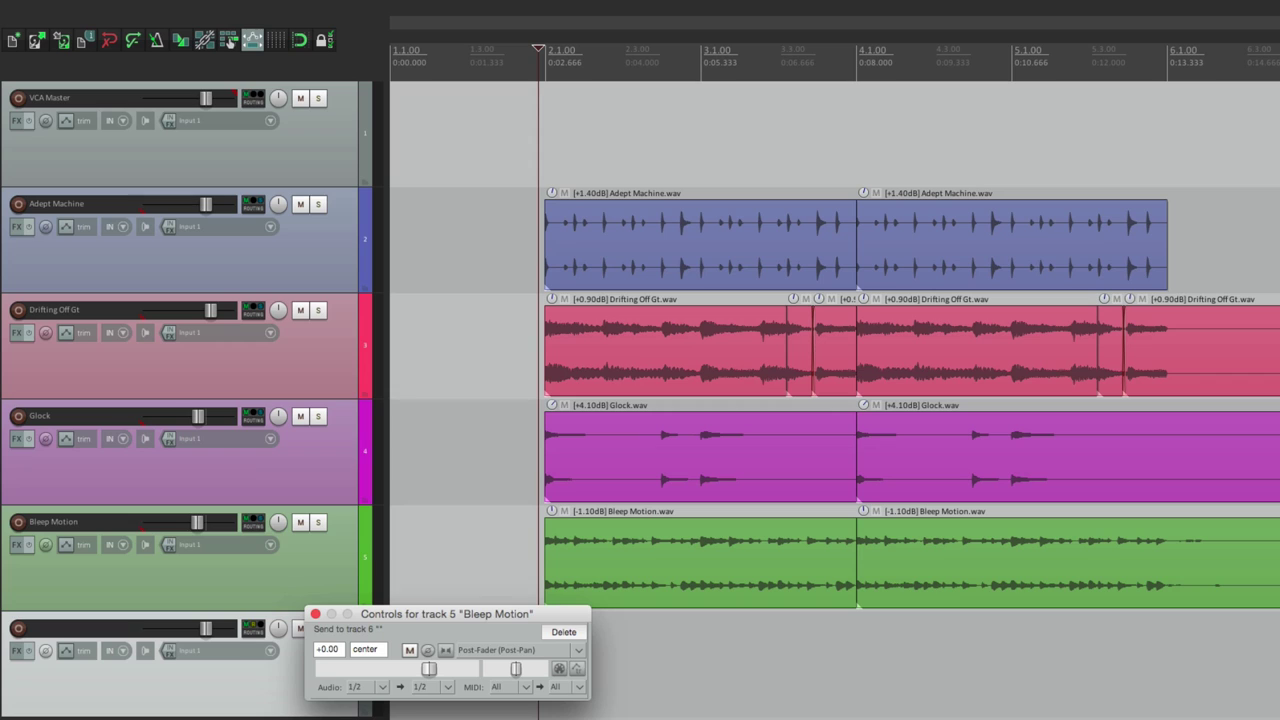
pyautogui.click(312, 613)
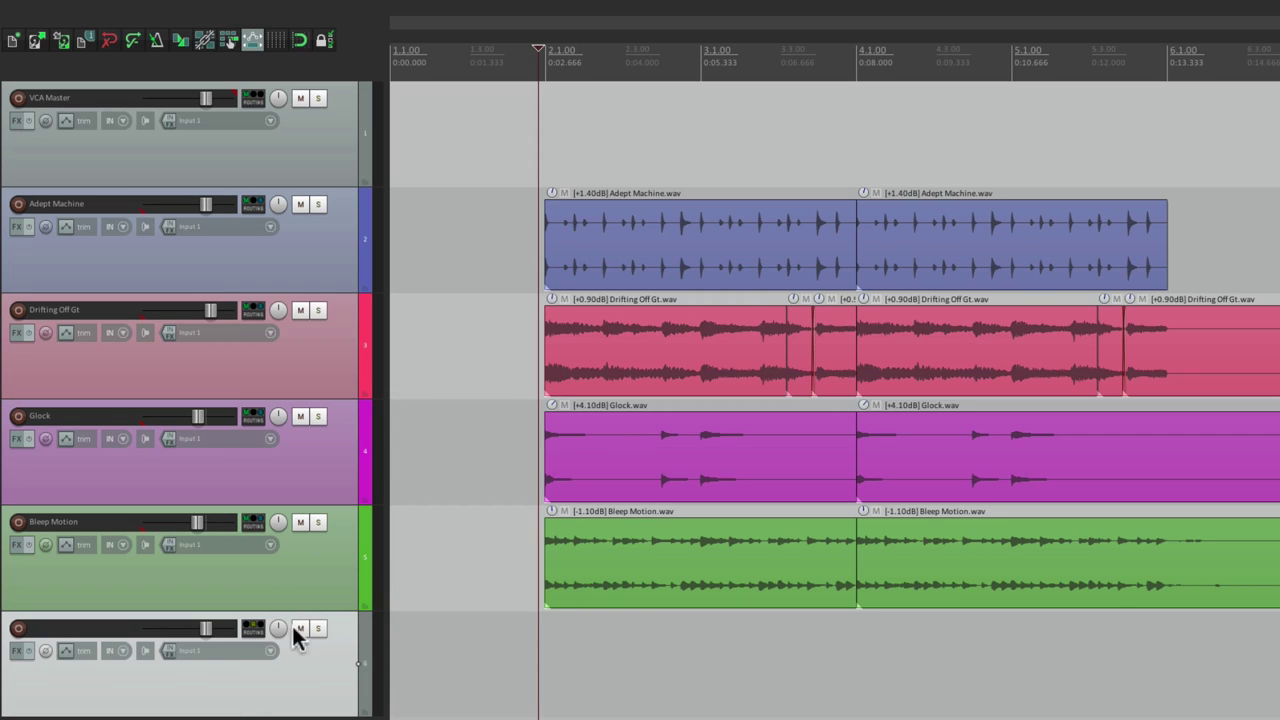
# - Play the project with the sends and test lowering the VCA Master fader to minimum, resetting it to 0 dB after each pass
pyautogui.press('space')
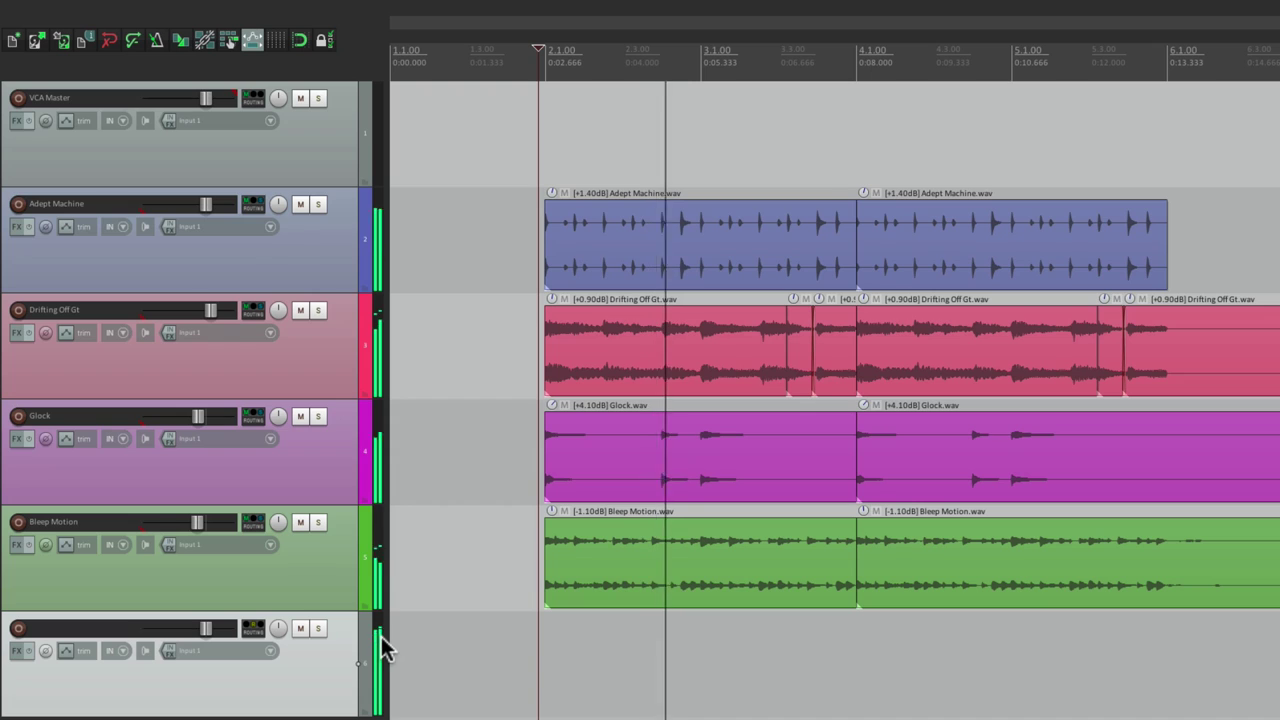
pyautogui.press('space')
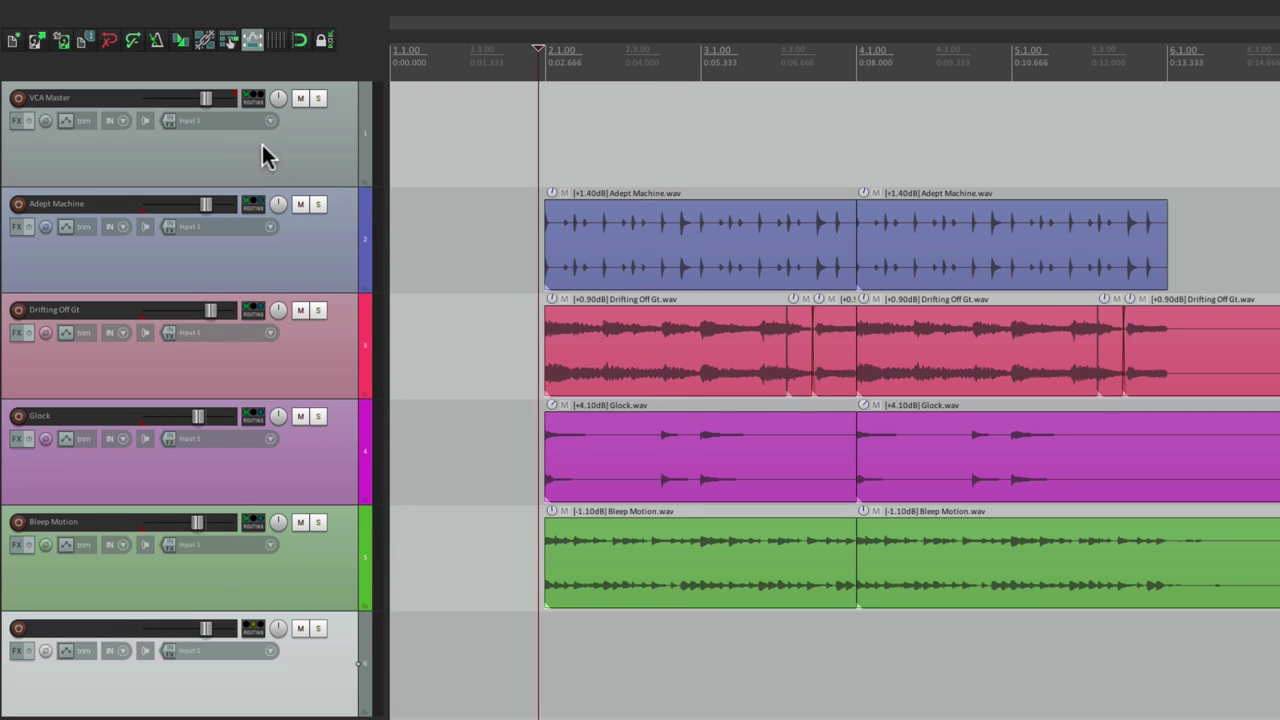
pyautogui.press('space')
pyautogui.moveTo(205, 105); pyautogui.dragTo(138, 117)
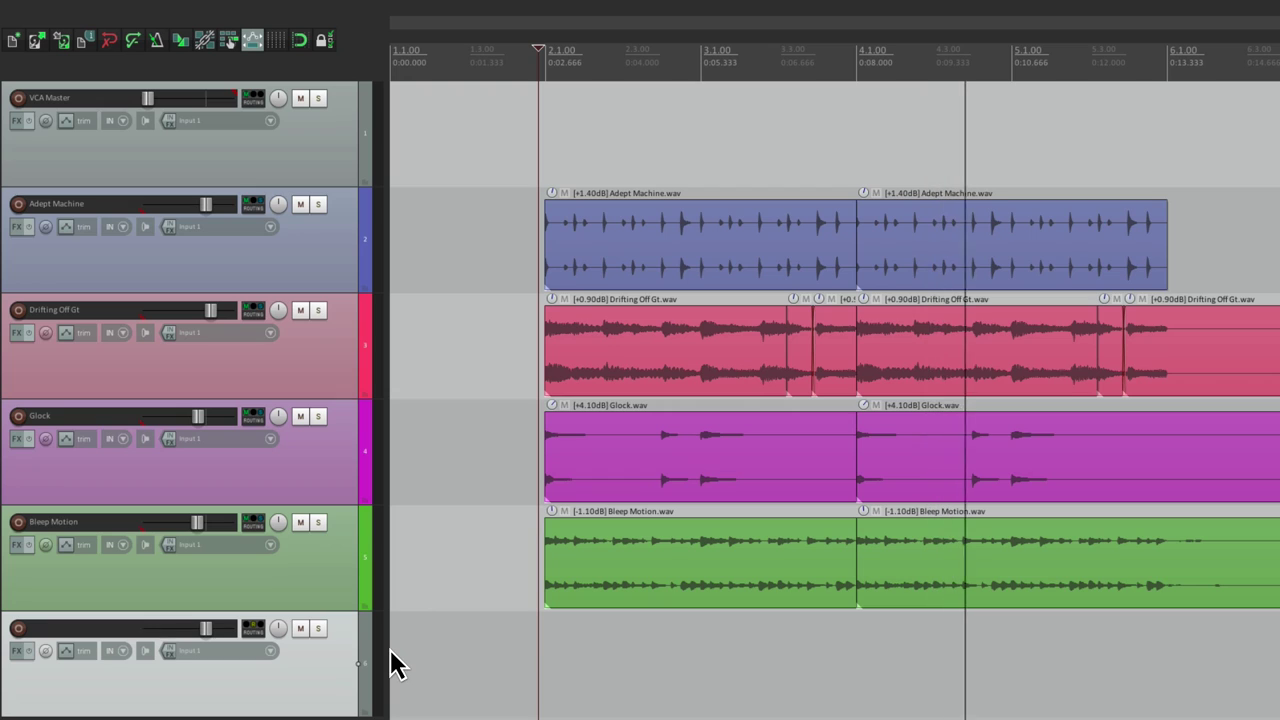
pyautogui.press('space')
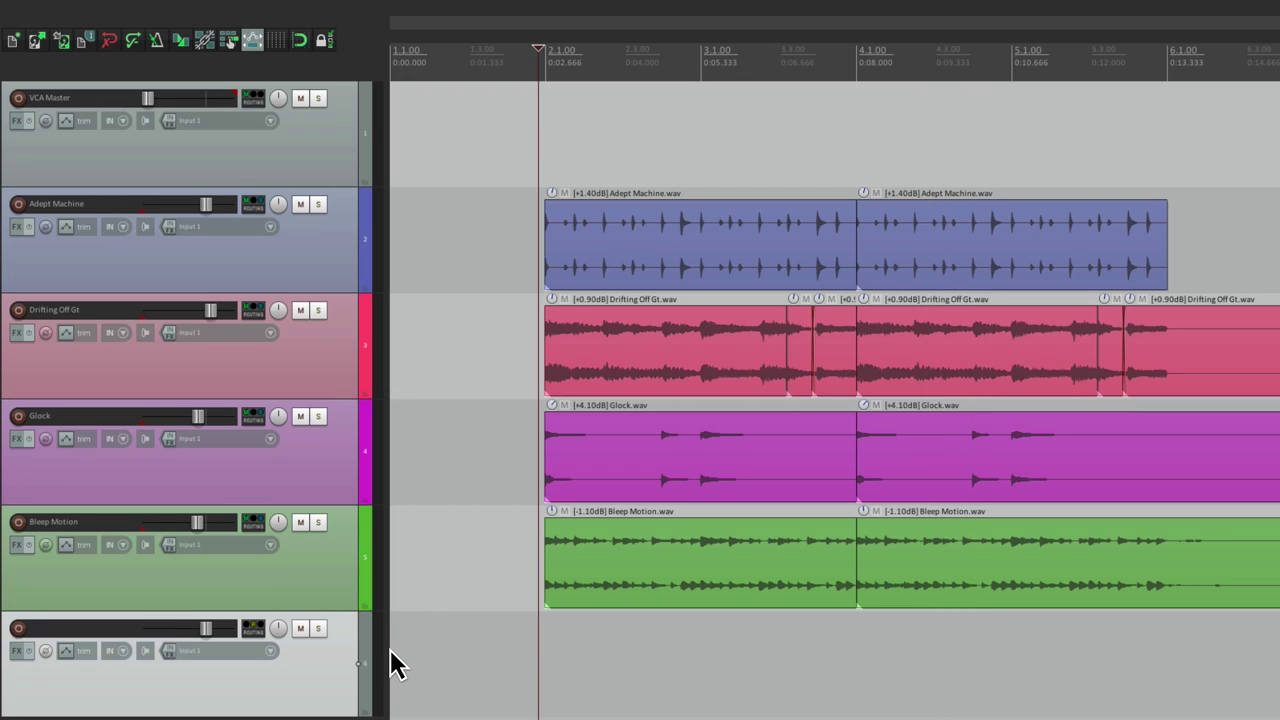
pyautogui.doubleClick(148, 98)
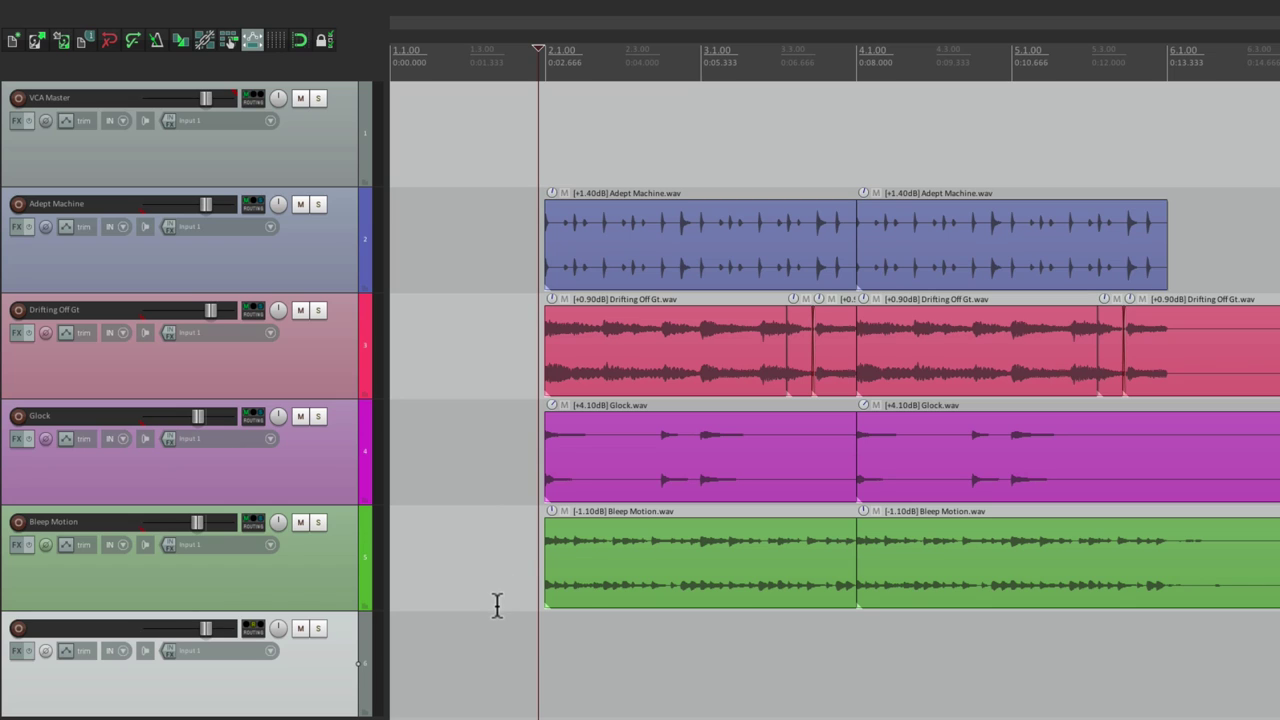
pyautogui.moveTo(205, 103)
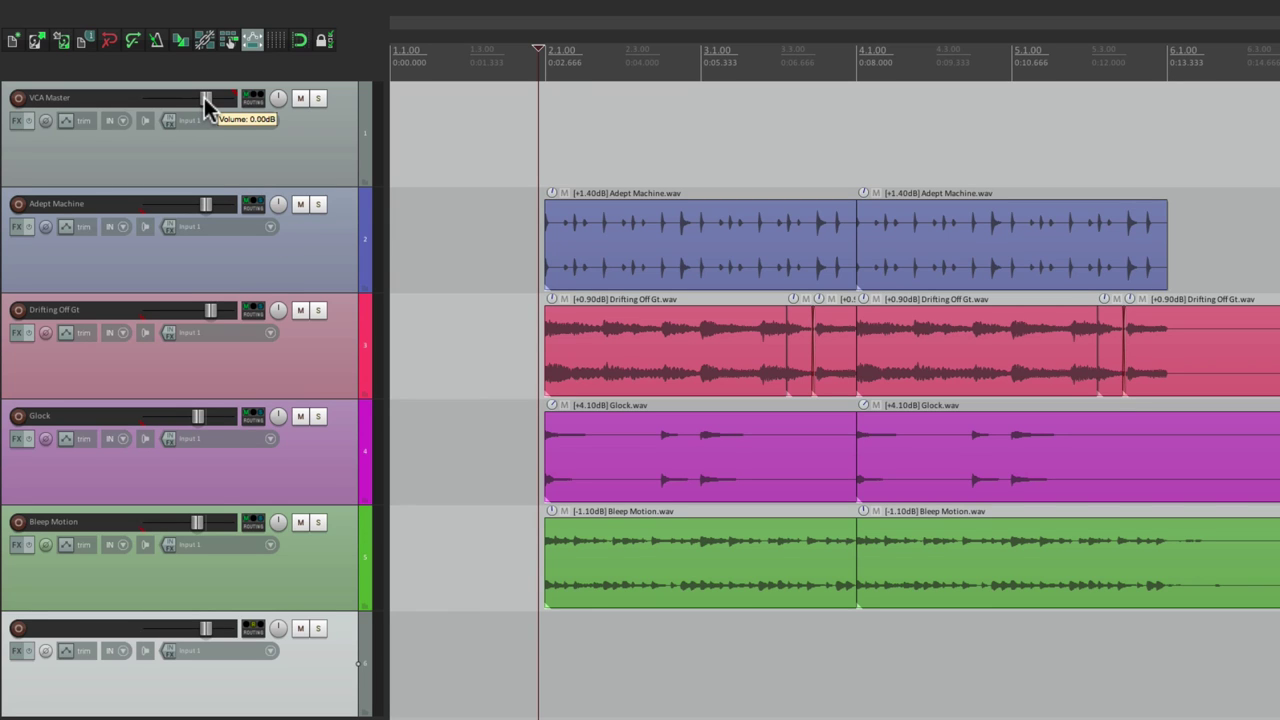
pyautogui.press('space')
pyautogui.moveTo(205, 103); pyautogui.dragTo(148, 112)
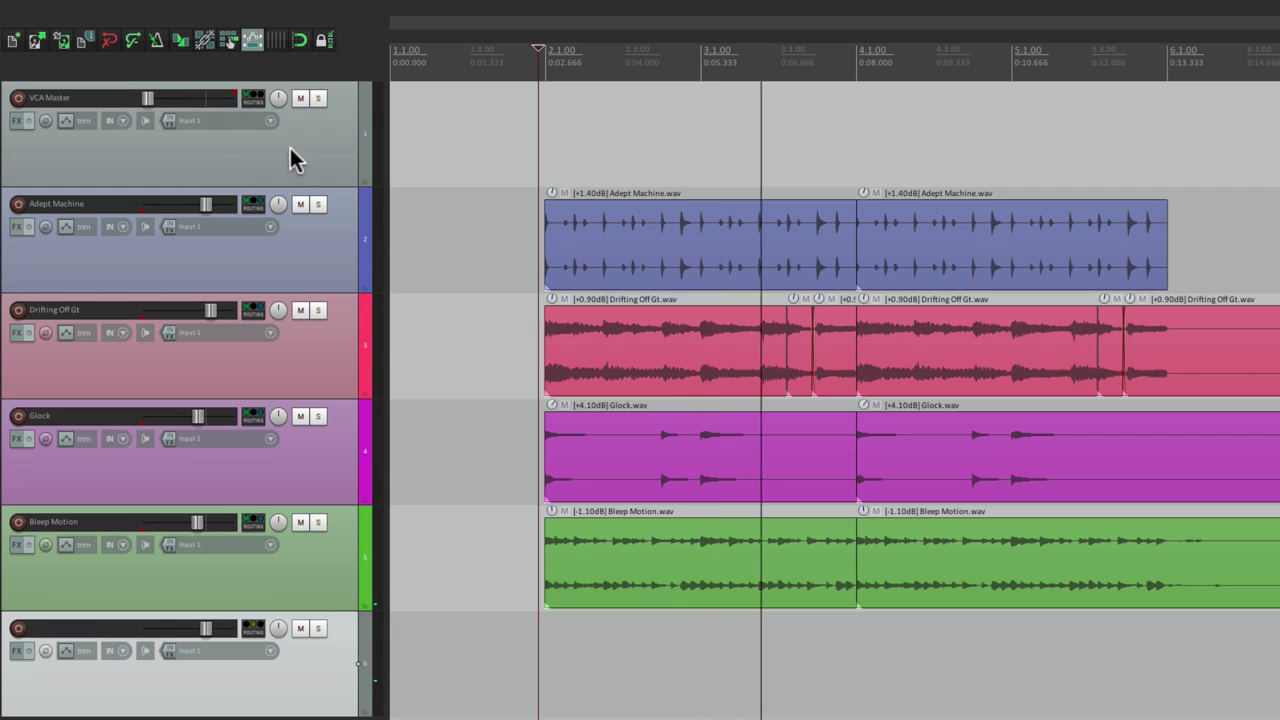
pyautogui.press('space')
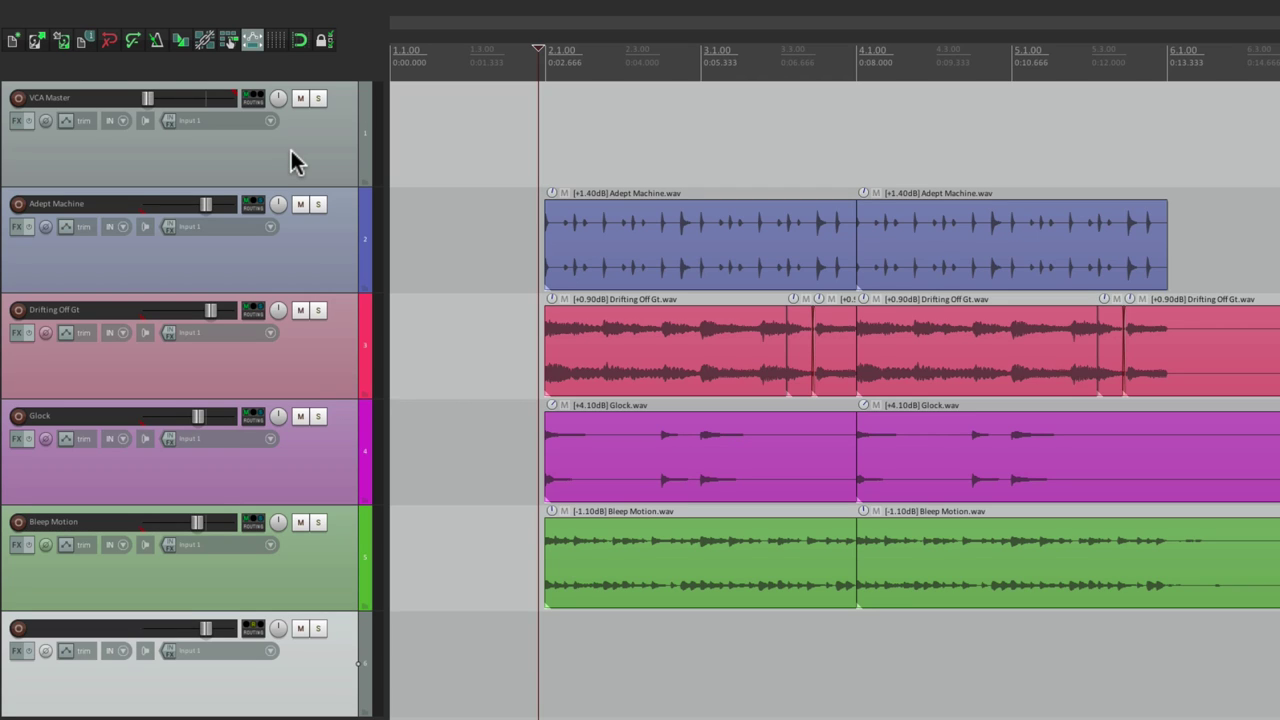
pyautogui.doubleClick(148, 99)
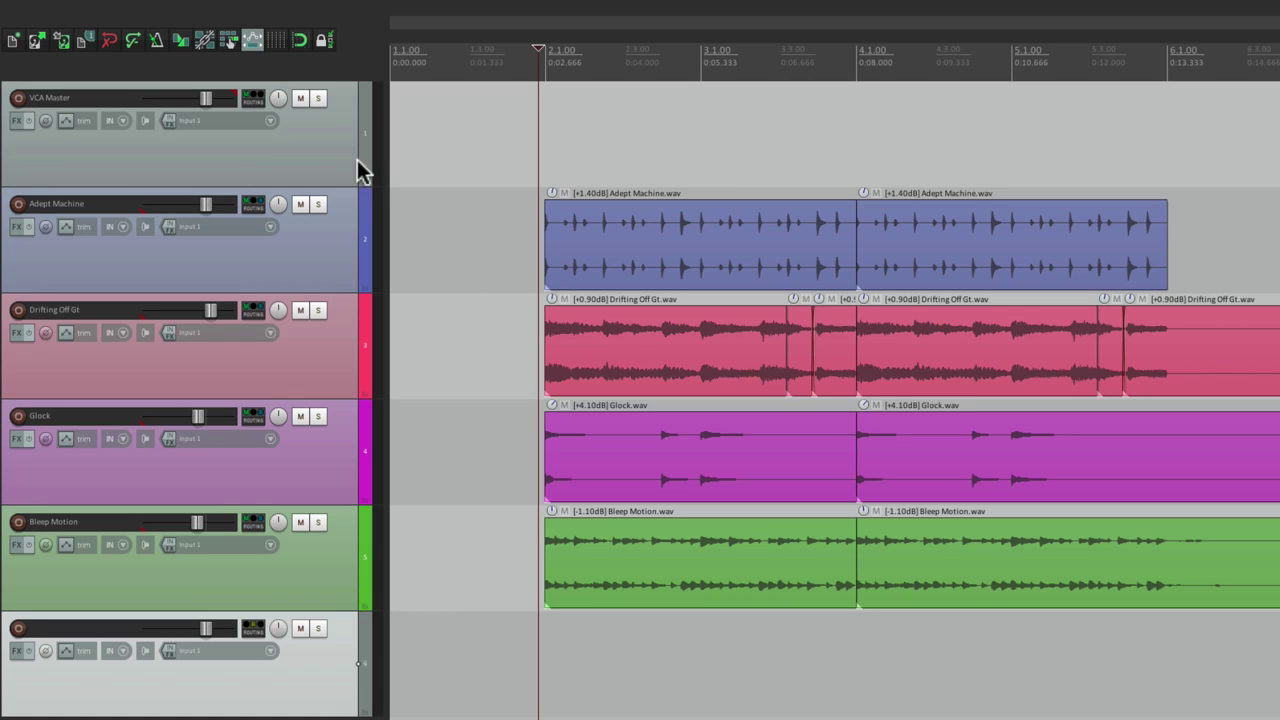
# - Show the VCA Master's volume envelope, draw a freehand rising and falling curve from about 2.4 s to 8.5 s, and play it
pyautogui.click(320, 153)
pyautogui.press('v')
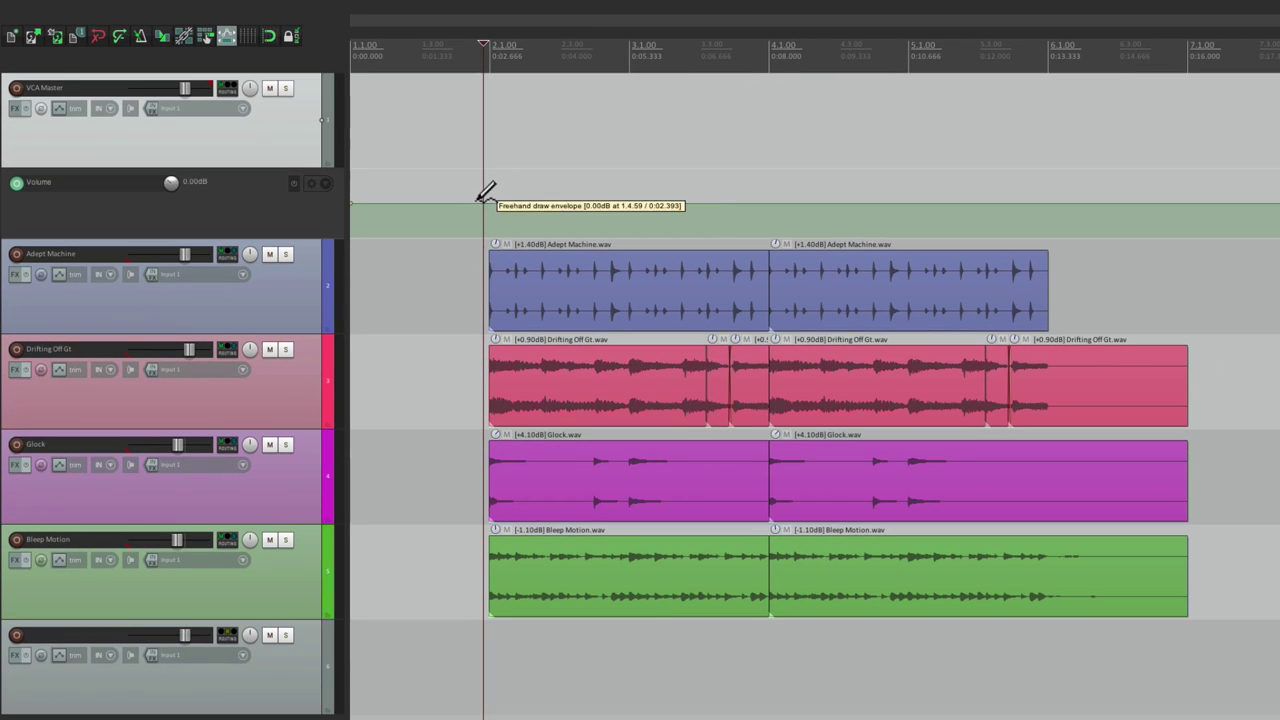
pyautogui.moveTo(480, 203)
pyautogui.mouseDown()
pyautogui.moveTo(520, 236)
pyautogui.moveTo(593, 208)
pyautogui.moveTo(673, 250)
pyautogui.moveTo(736, 186)
pyautogui.moveTo(800, 270)
pyautogui.mouseUp()
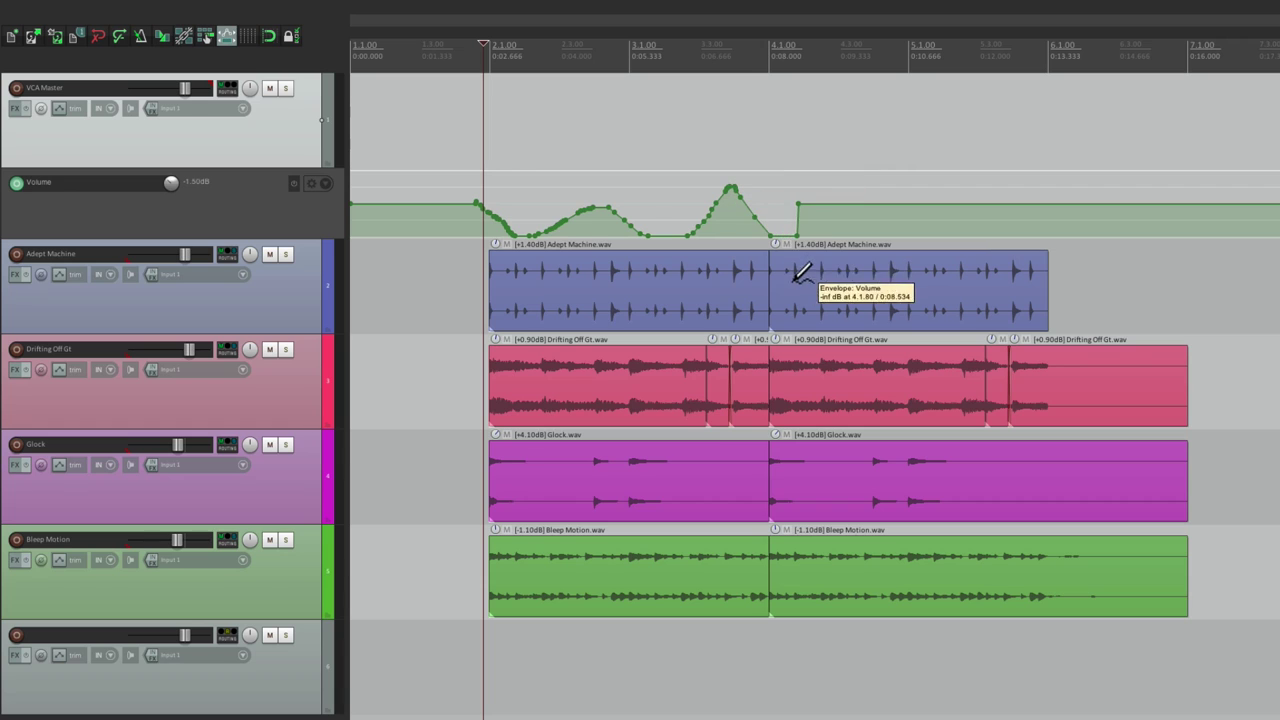
pyautogui.click(472, 215)
pyautogui.press('space')
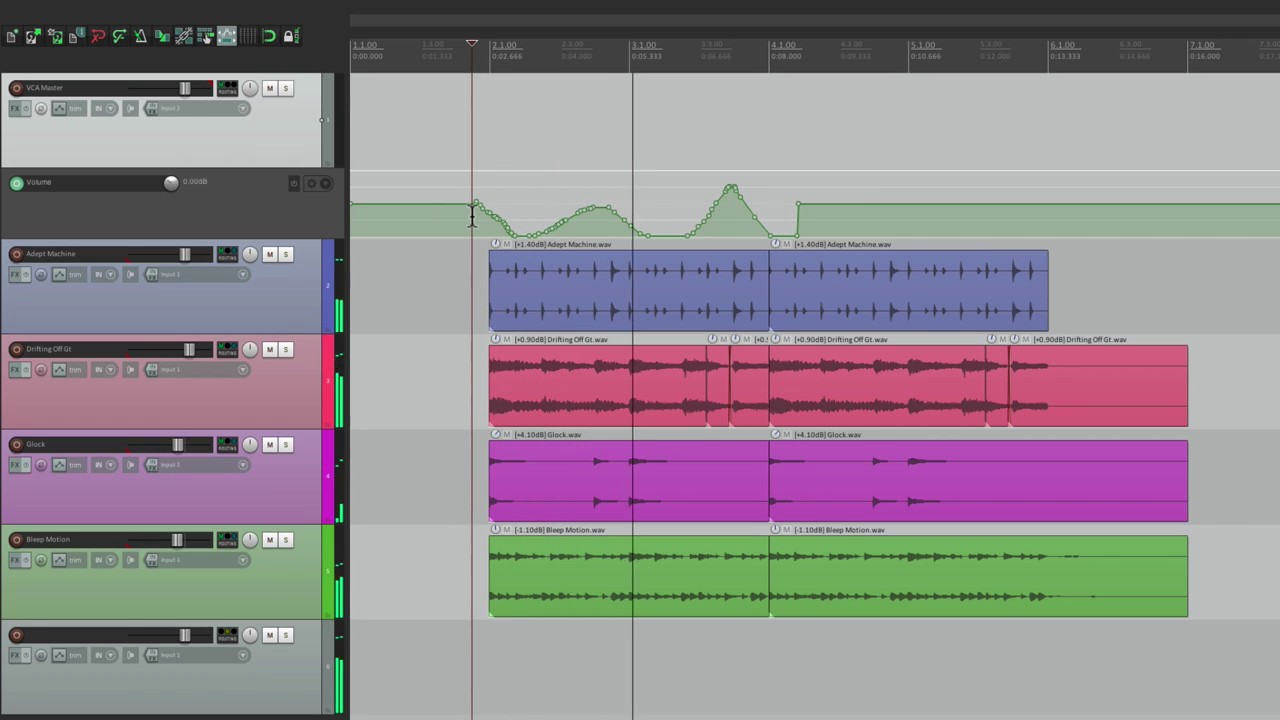
pyautogui.press('space')
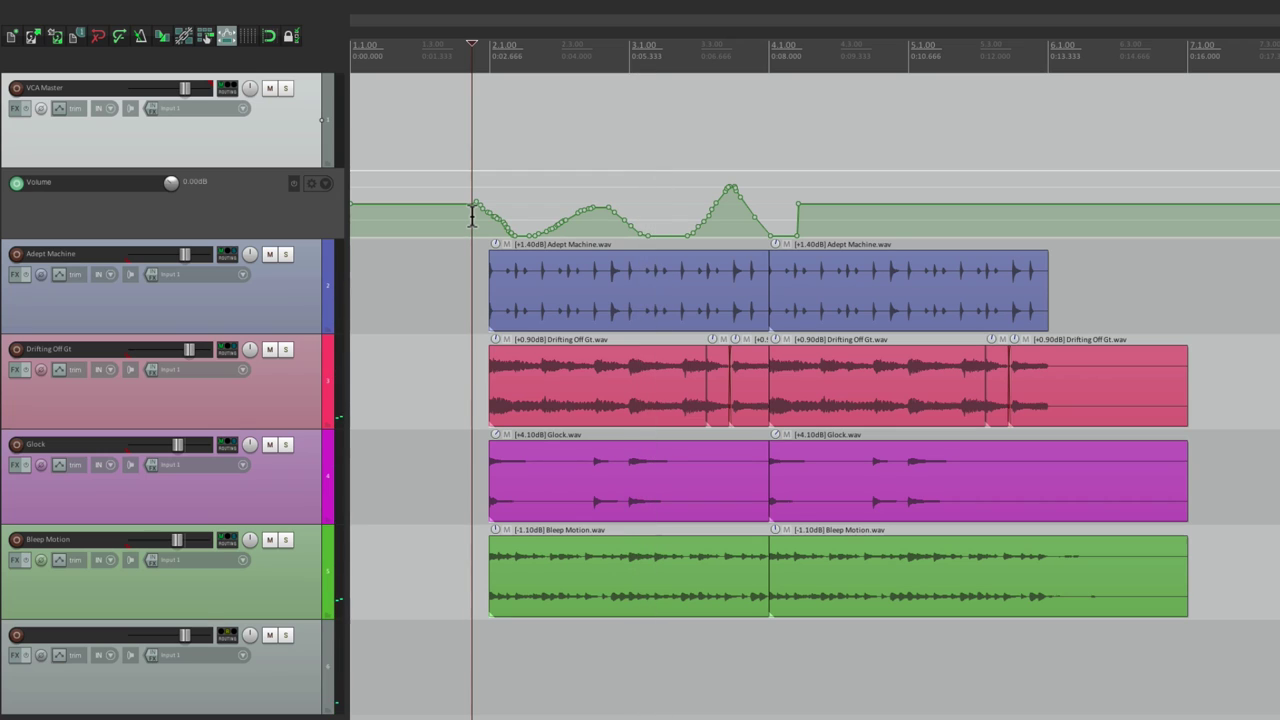
# - Set the VCA Master track's automation mode to Read and play the project with the drawn volume curve
pyautogui.rightClick(304, 145)
pyautogui.click(310, 164)
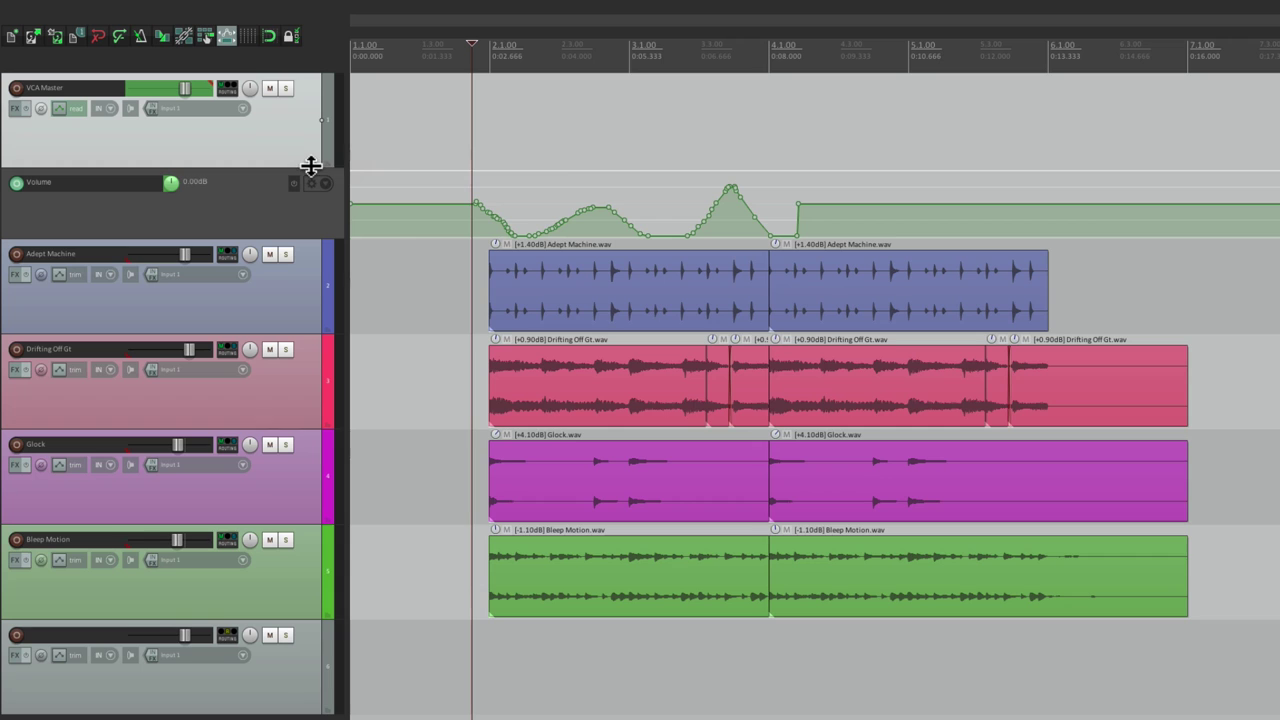
pyautogui.press('space')
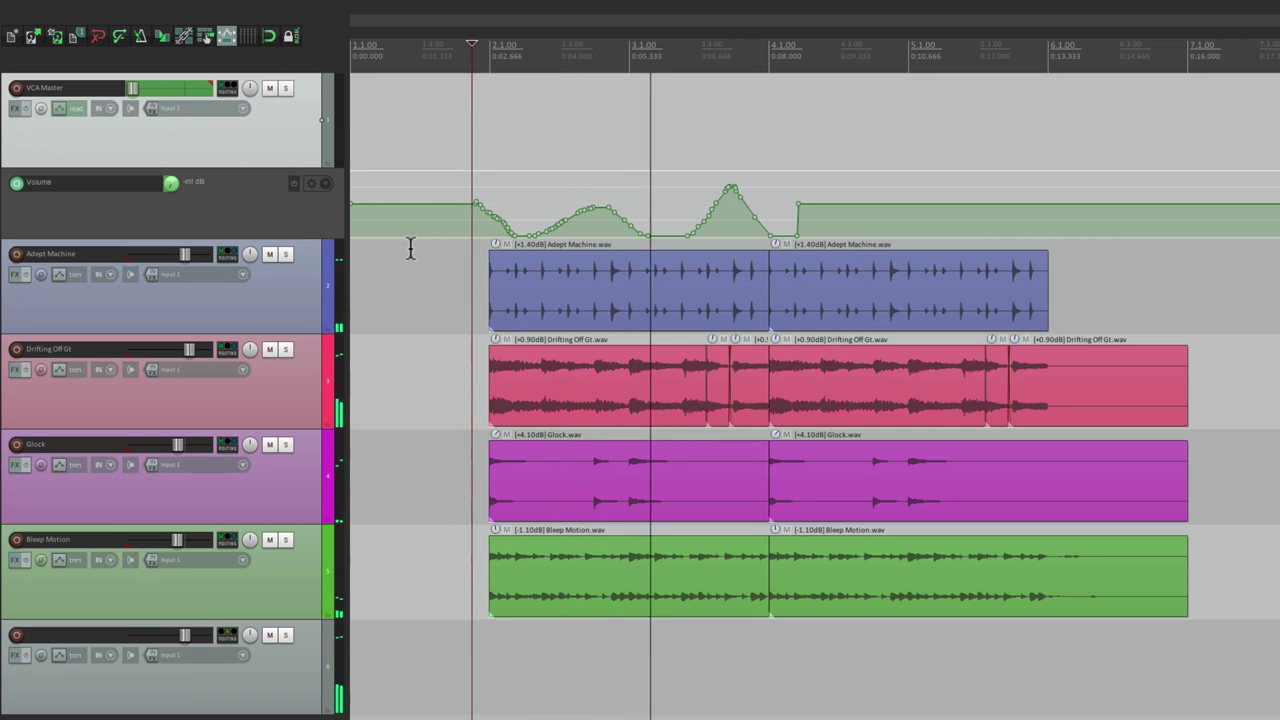
pyautogui.press('space')
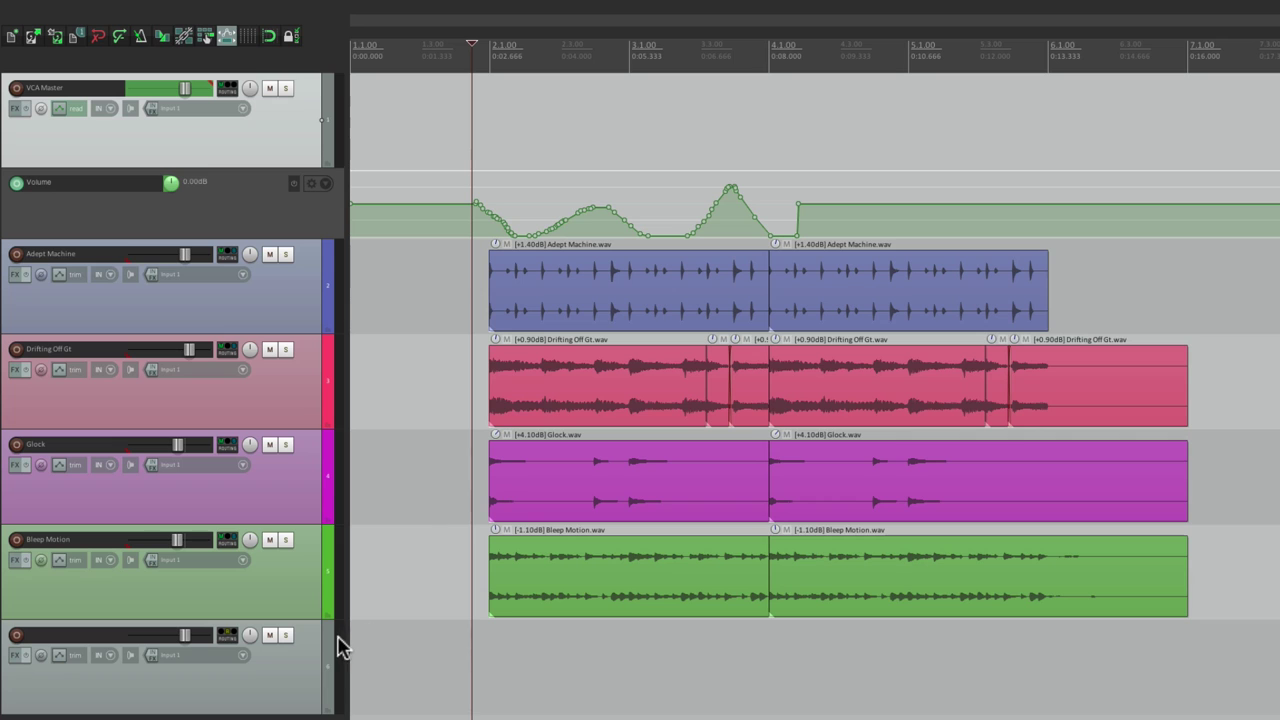
# - Play the project again to observe the VCA Master's volume automation acting on the four tracks and their sends
pyautogui.press('space')
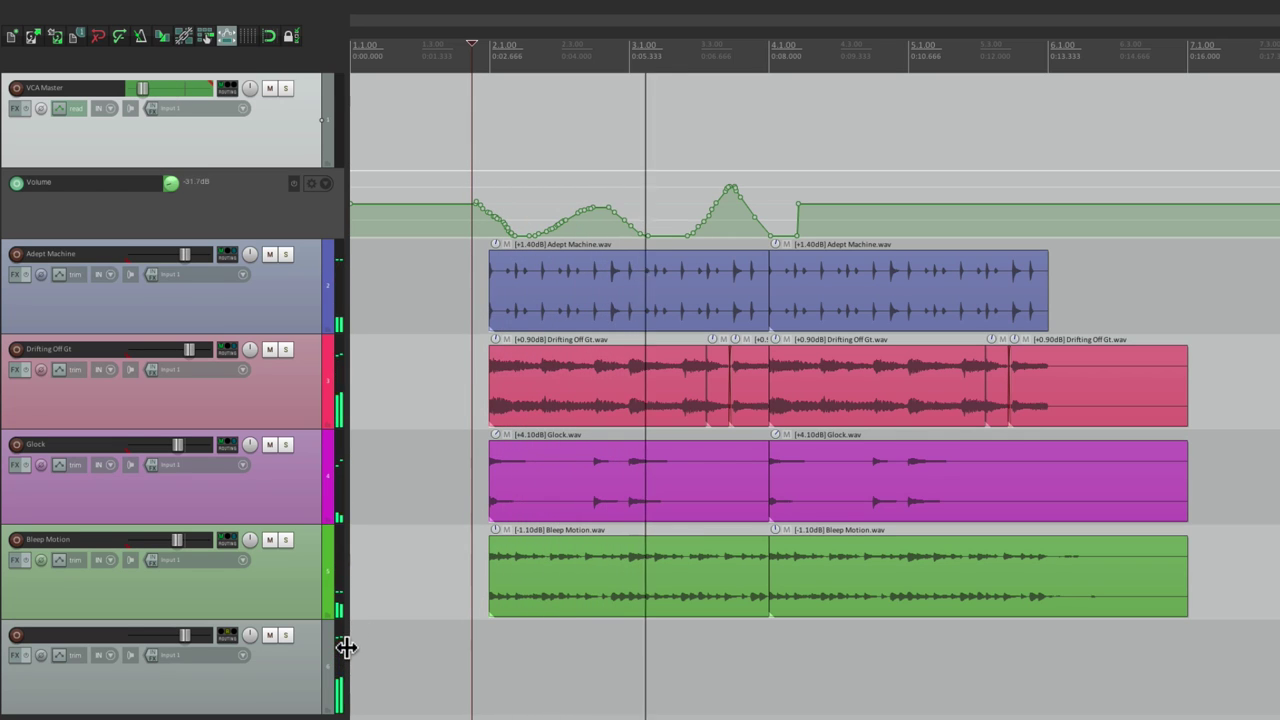
pyautogui.press('space')
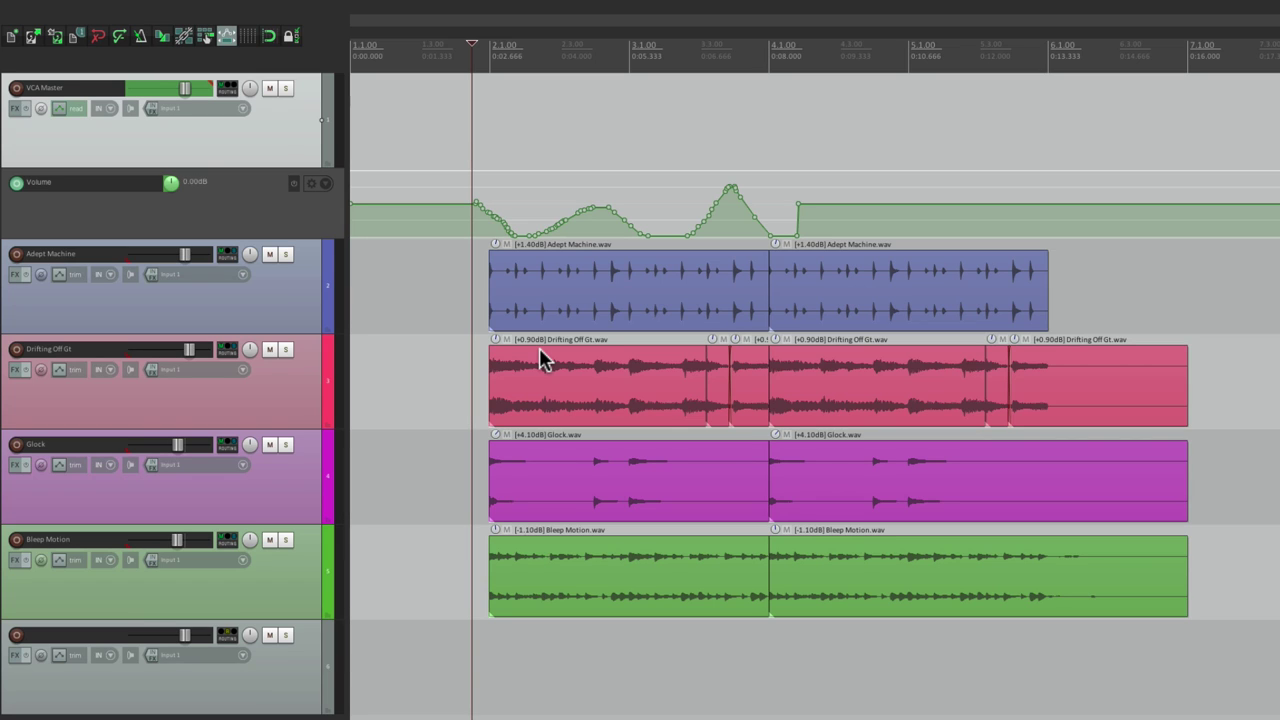
# - Show volume envelopes on the four audio tracks and draw a different freehand curve on each, starting at about 2.5 s
pyautogui.click(310, 318)
pyautogui.keyDown('shift'); pyautogui.click(297, 568); pyautogui.keyUp('shift')
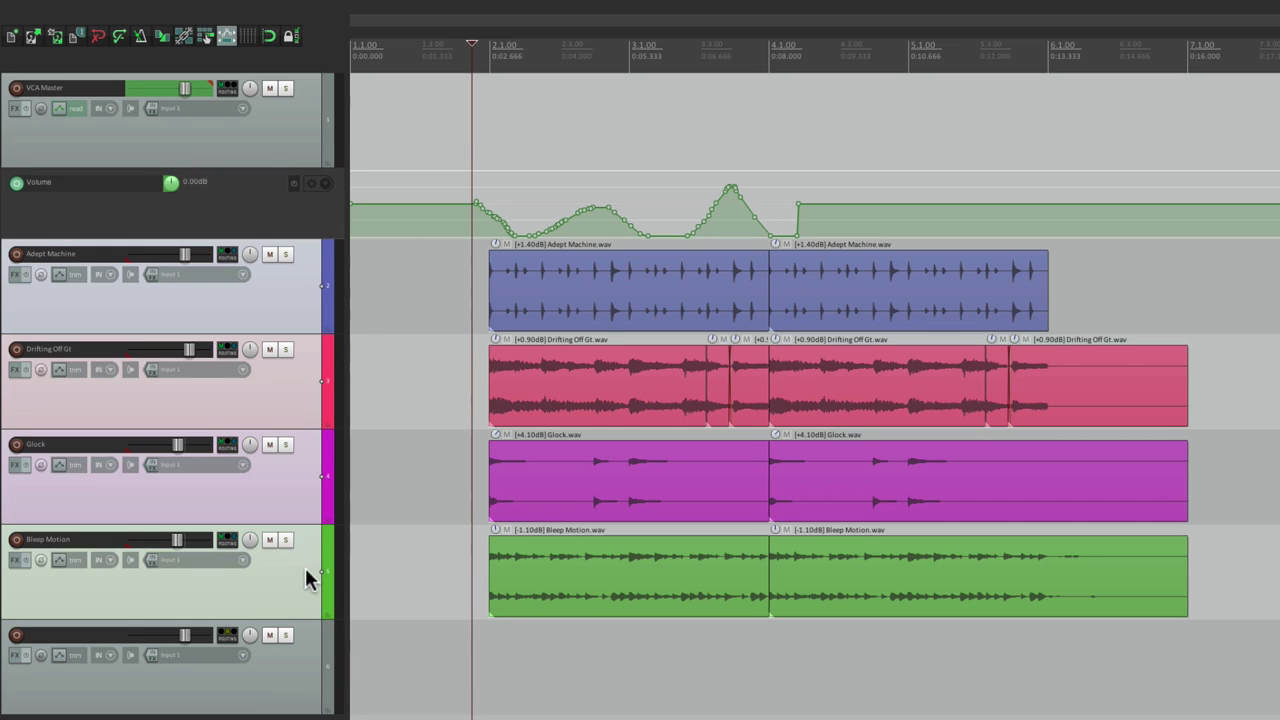
pyautogui.press('v')
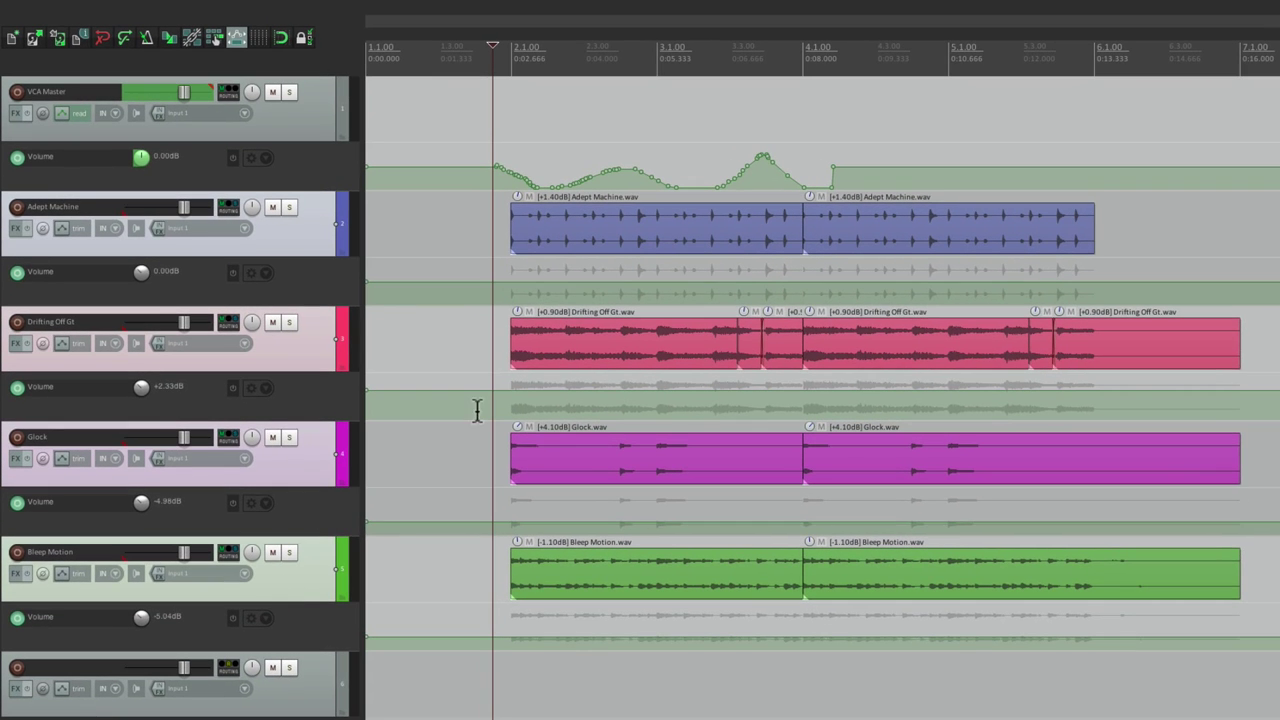
pyautogui.moveTo(500, 283); pyautogui.dragTo(740, 281)
pyautogui.moveTo(507, 391); pyautogui.dragTo(737, 393)
pyautogui.moveTo(508, 519)
pyautogui.mouseDown()
pyautogui.moveTo(663, 507)
pyautogui.moveTo(752, 518)
pyautogui.mouseUp()
pyautogui.moveTo(503, 624); pyautogui.dragTo(826, 630)
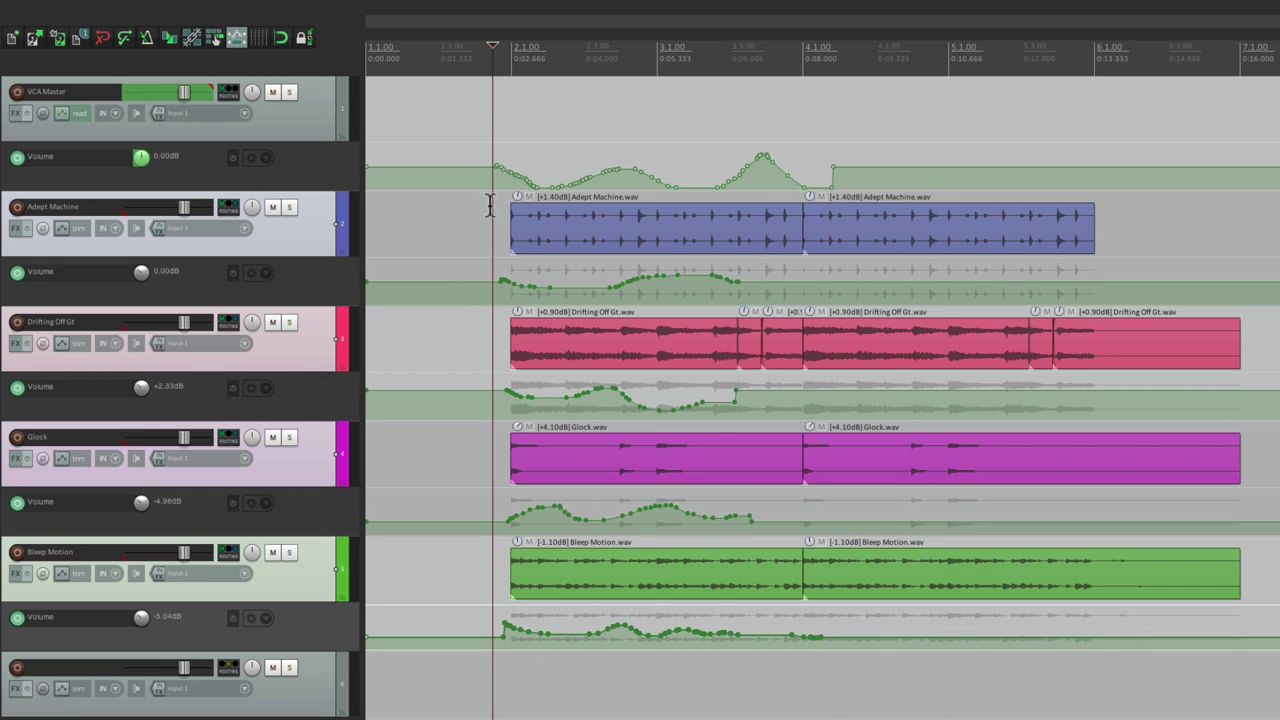
# - Remove the VCA Master's volume envelope with all its points and bring back an empty volume envelope
pyautogui.click(490, 152)
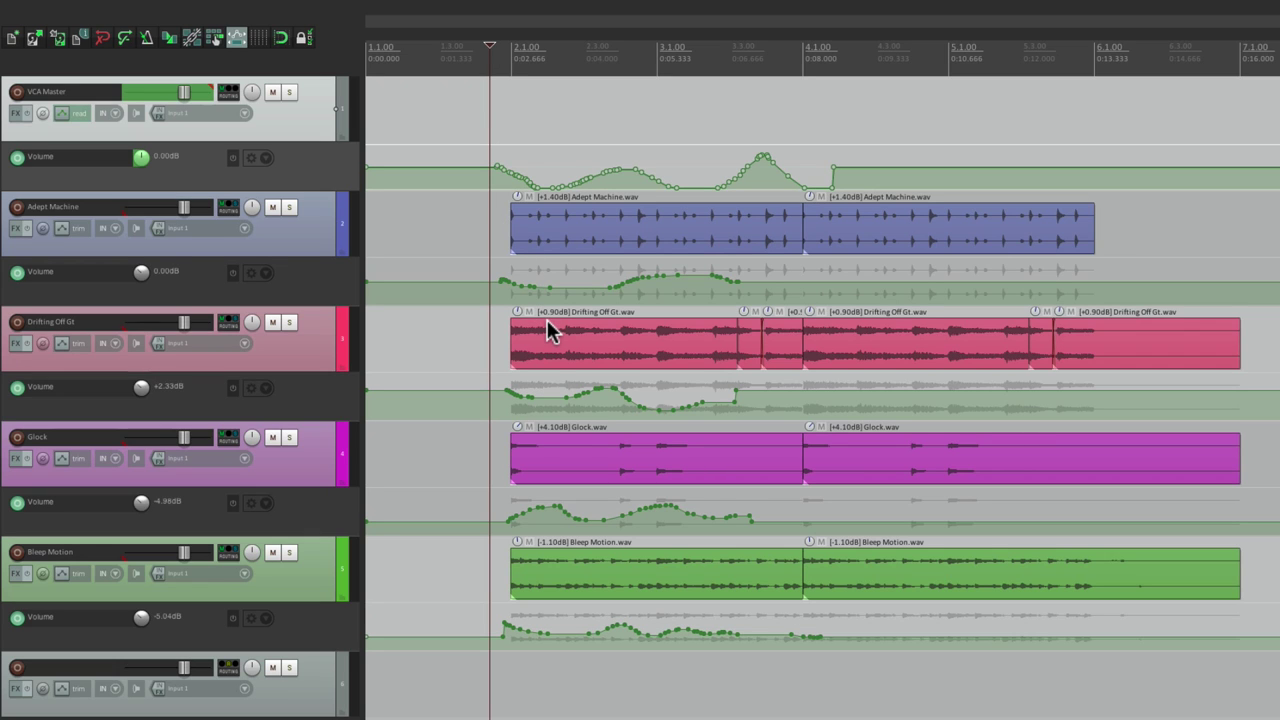
pyautogui.click(266, 158)
pyautogui.click(280, 205)
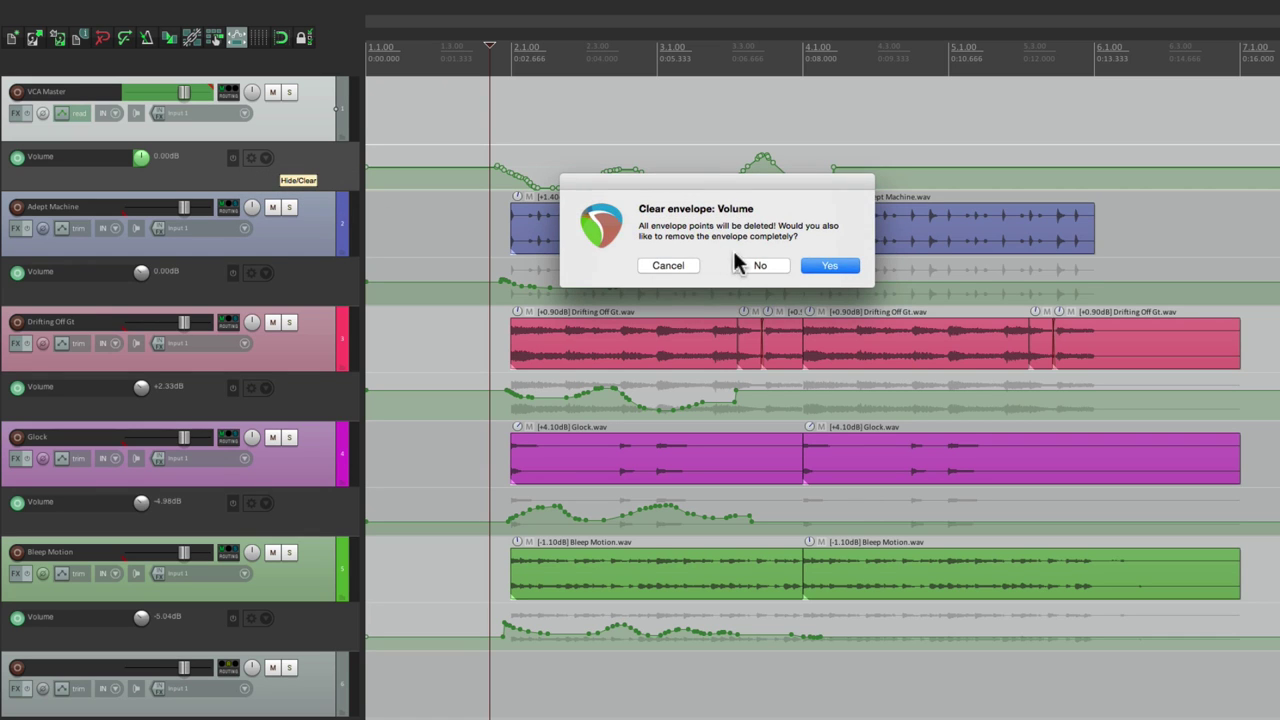
pyautogui.click(820, 266)
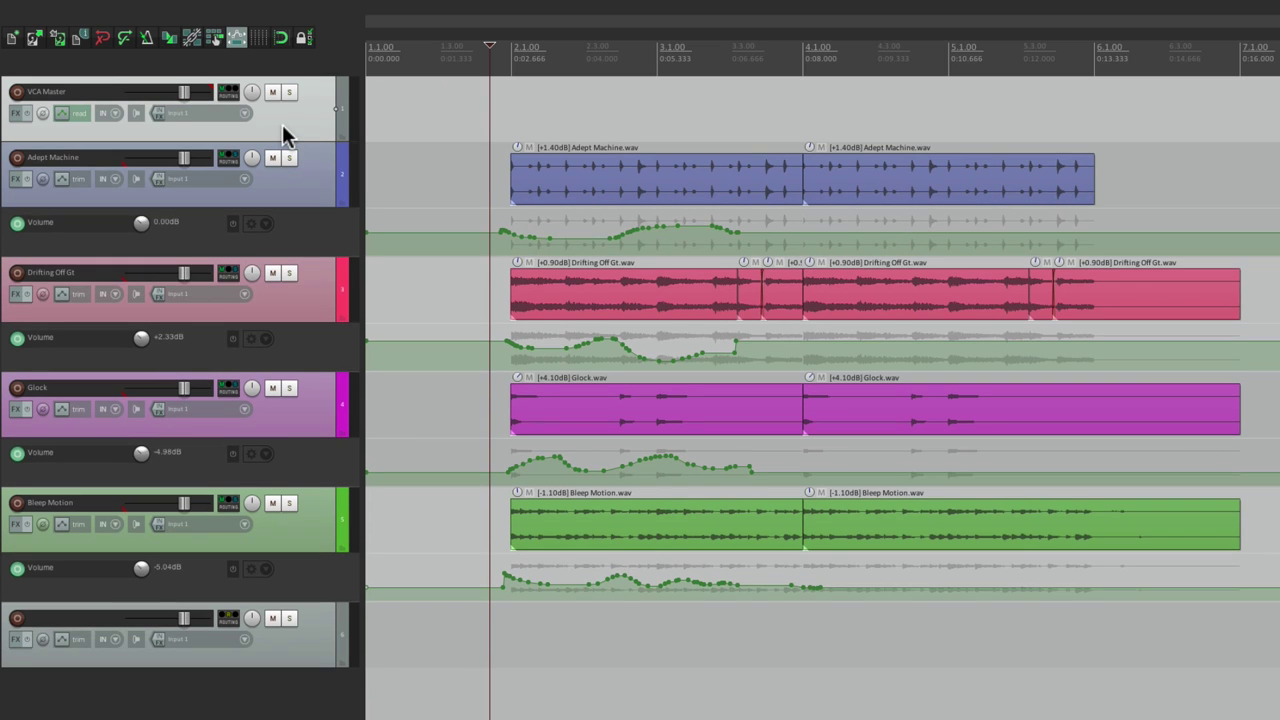
pyautogui.hotkey('ctrl', 'z')
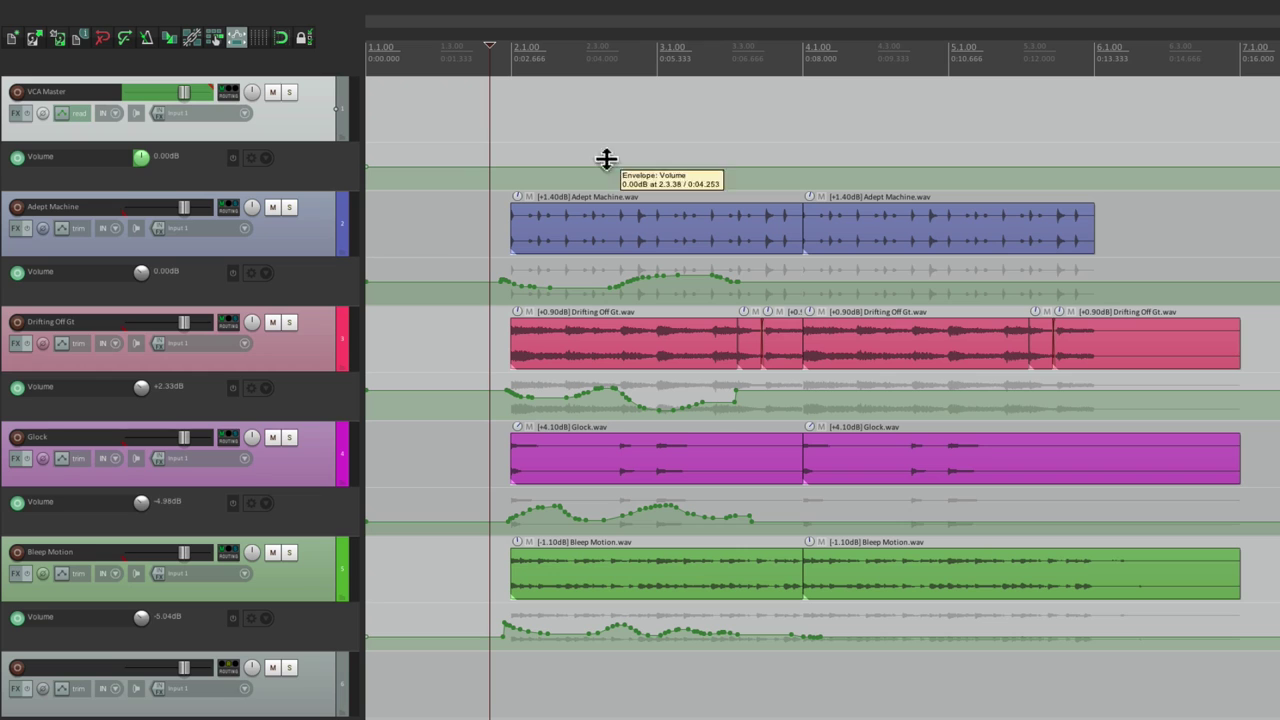
# - Set the VCA Master's automation mode to Touch and record fader moves during playback from about 3.2 s to 8.2 s
pyautogui.rightClick(301, 109)
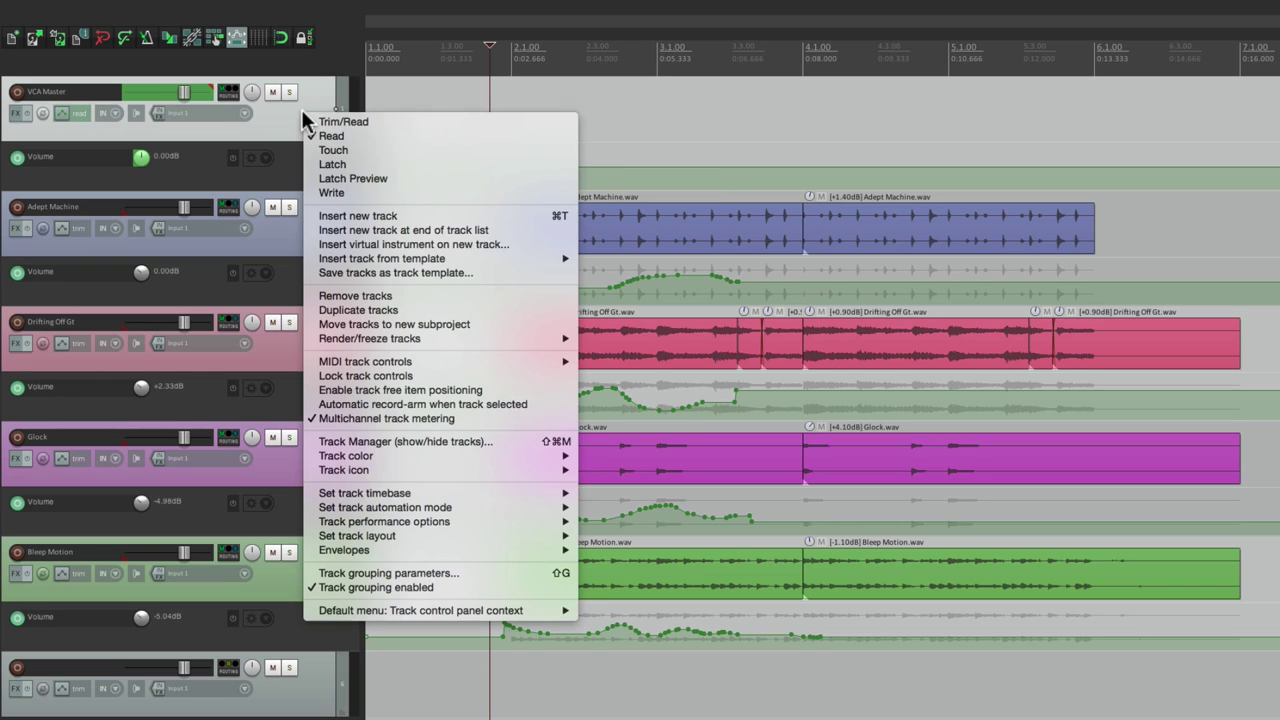
pyautogui.click(320, 150)
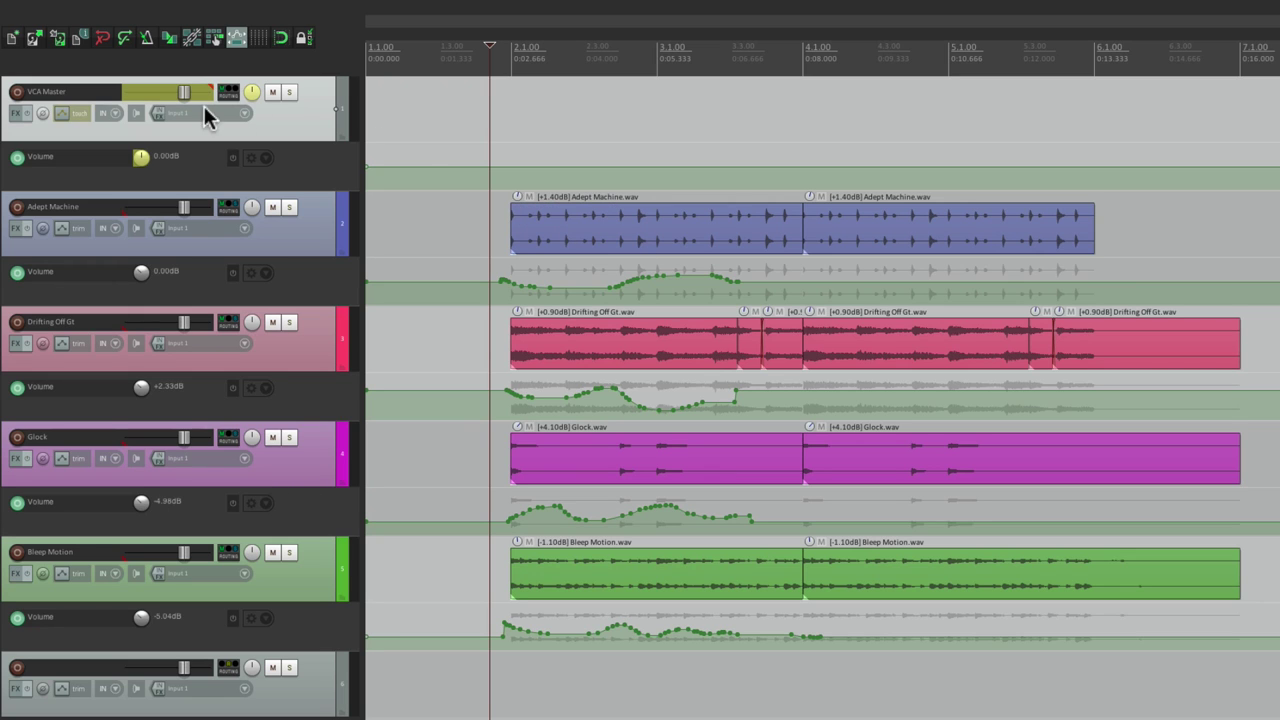
pyautogui.press('space')
pyautogui.moveTo(182, 91)
pyautogui.mouseDown()
pyautogui.moveTo(163, 94)
pyautogui.moveTo(184, 91)
pyautogui.mouseUp()
pyautogui.press('space')
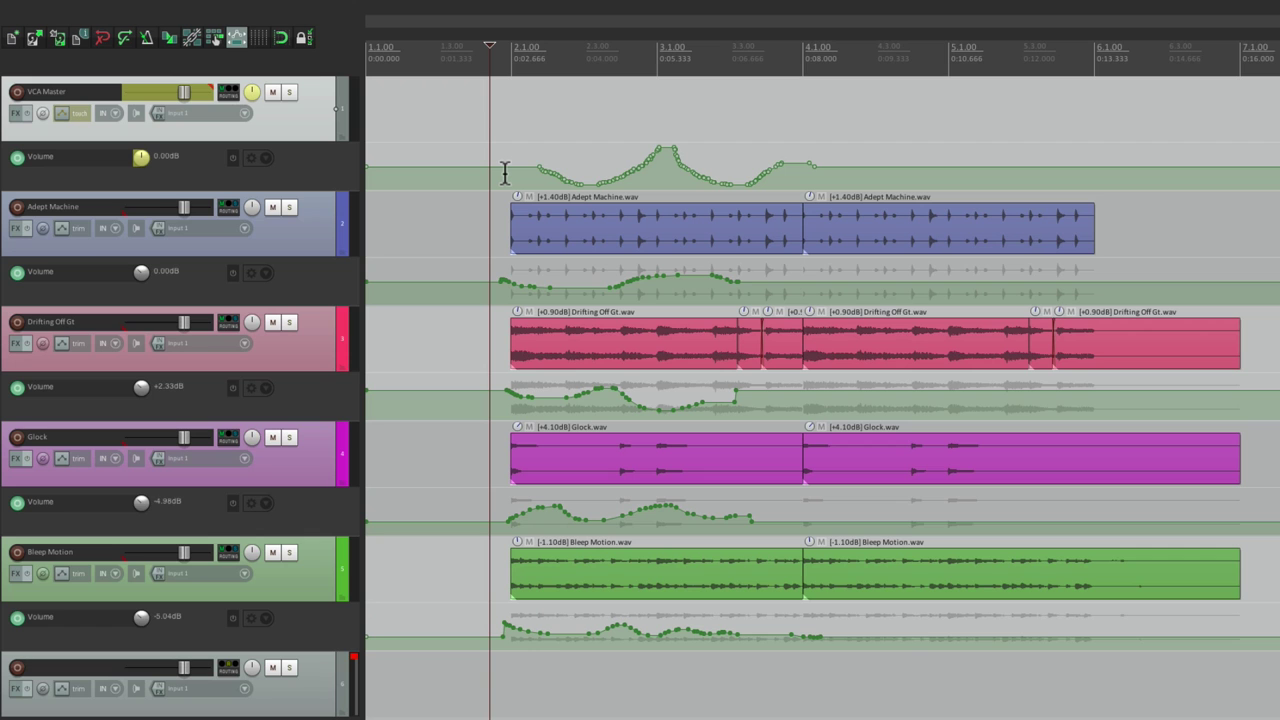
# - Search the actions for "vca", select "Envelope: apply all VCAs from selected tracks to grouped tracks and reset volume/pan/mute", and uncover the tracks
pyautogui.hotkey('shift', '/')
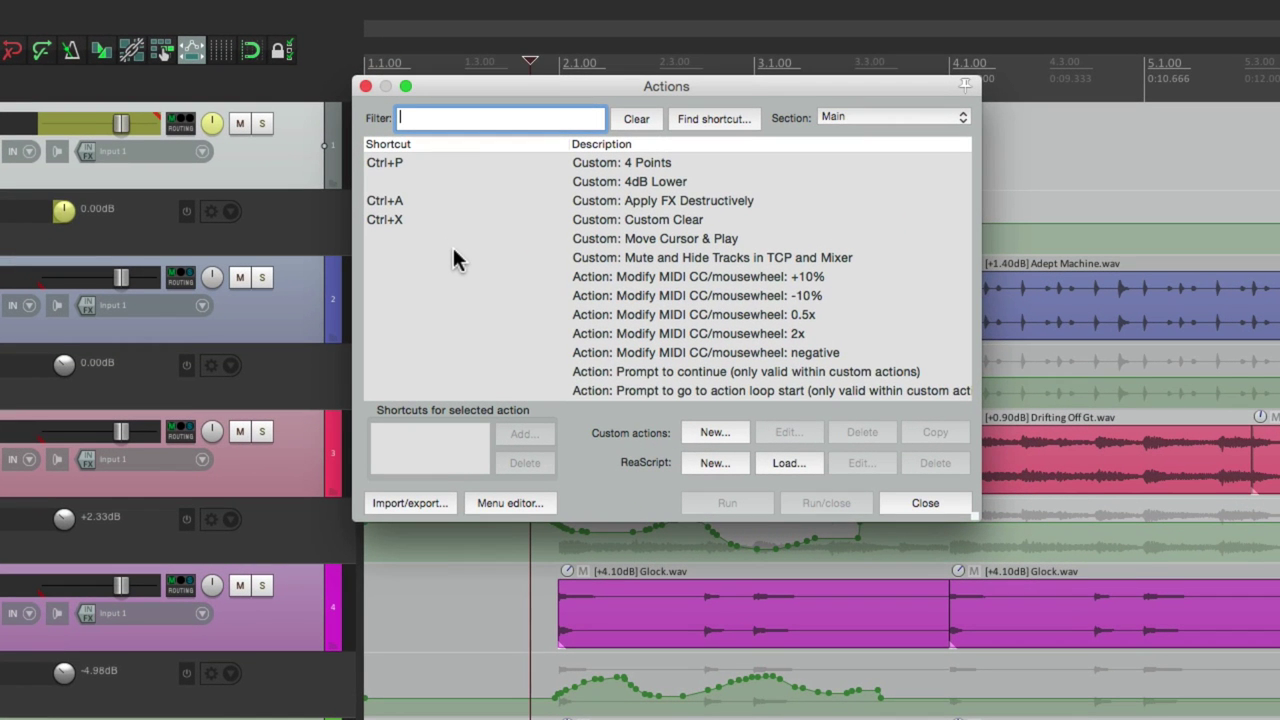
pyautogui.write('vca')
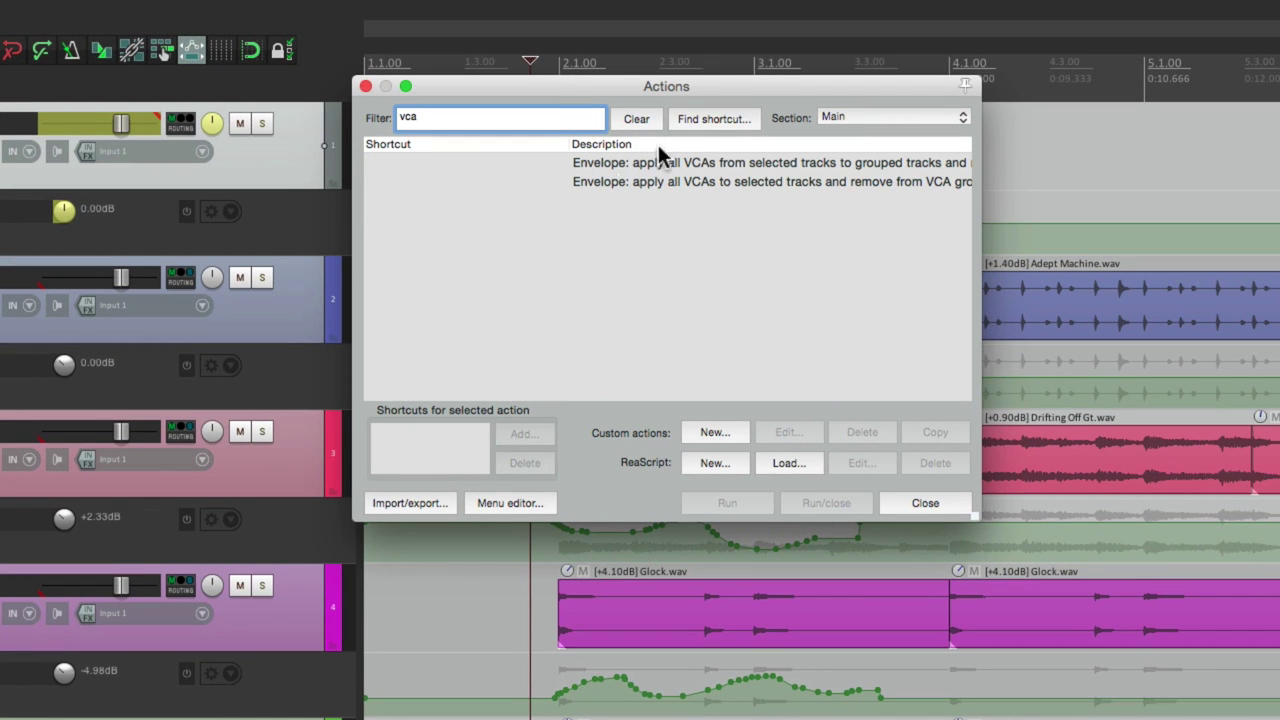
pyautogui.moveTo(977, 514); pyautogui.dragTo(1279, 508)
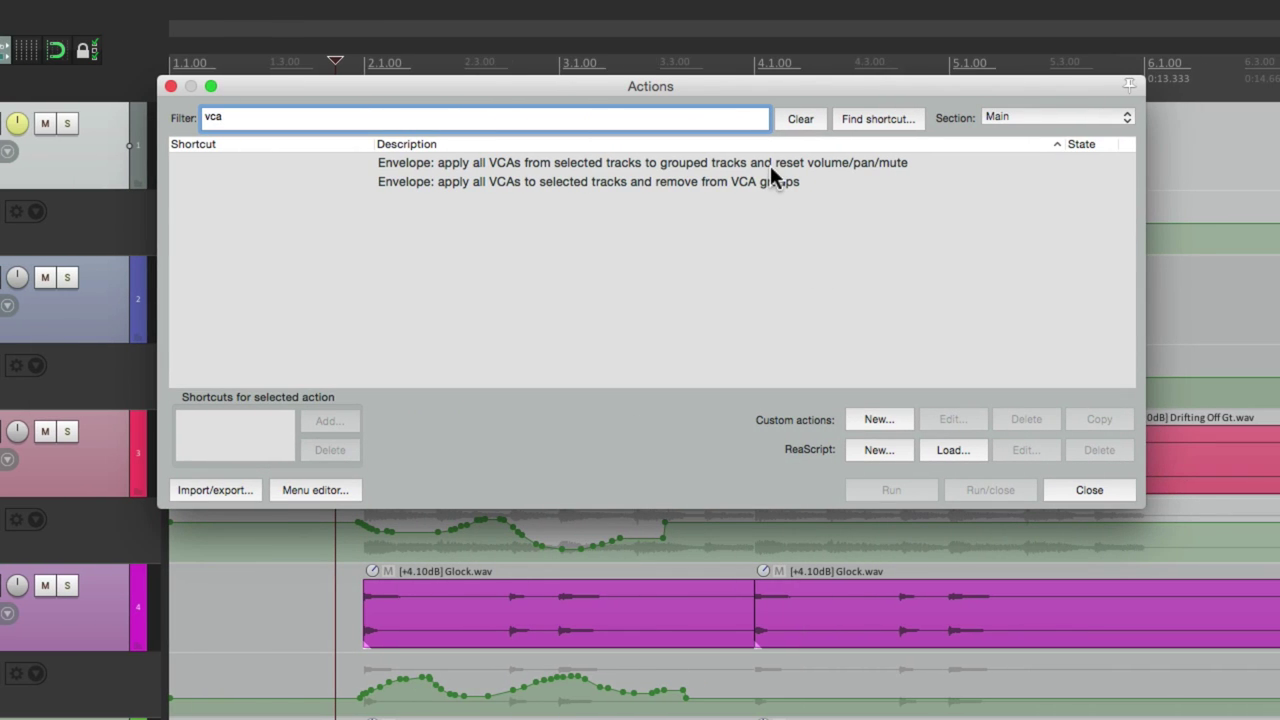
pyautogui.click(620, 168)
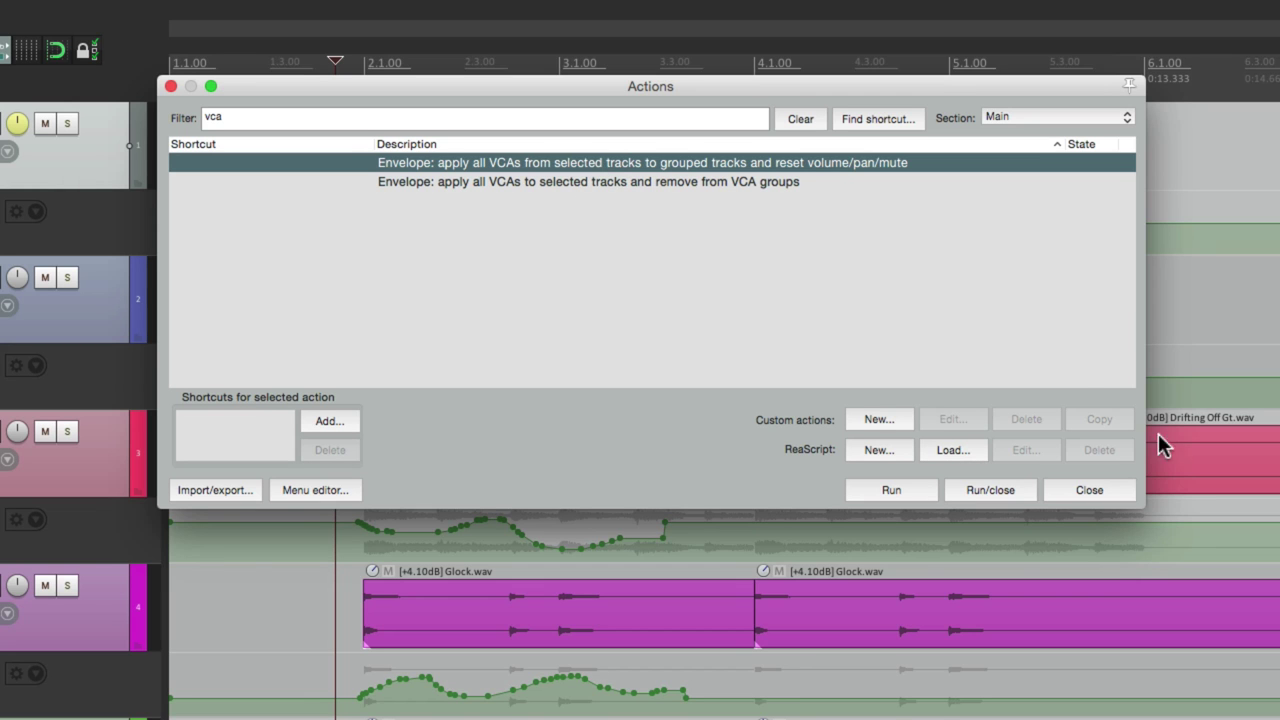
pyautogui.moveTo(1140, 505); pyautogui.dragTo(783, 511)
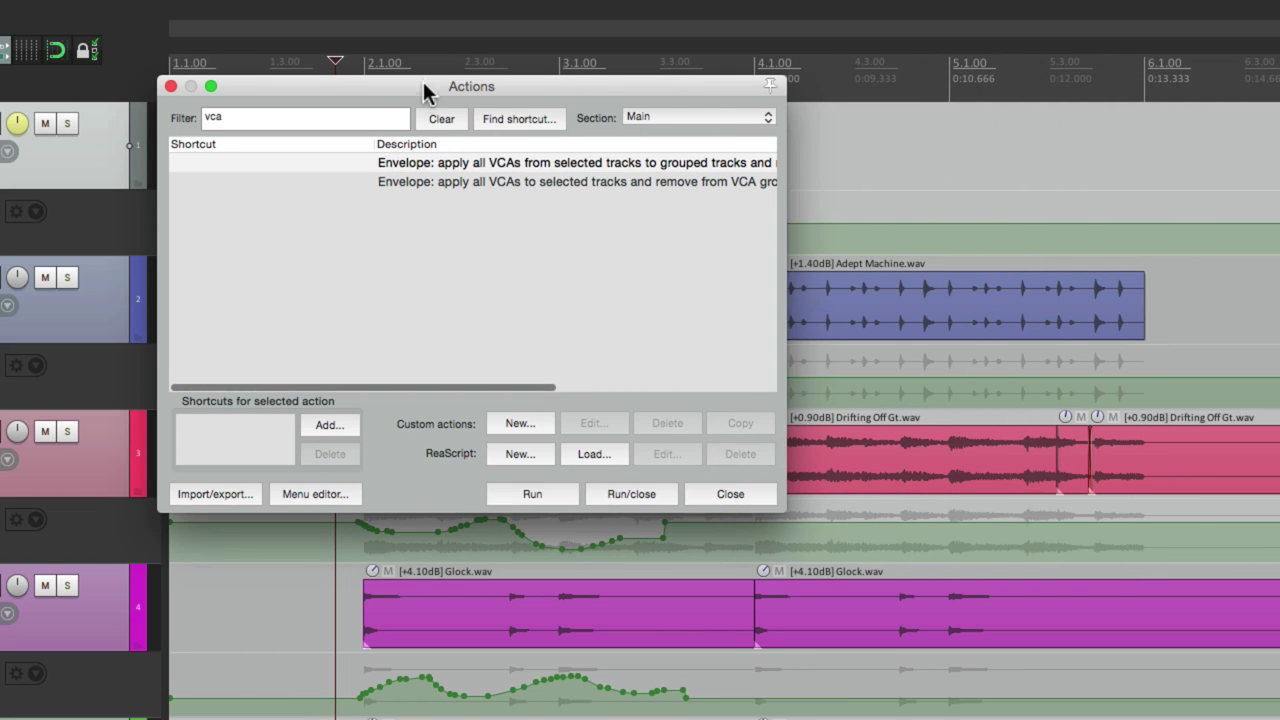
pyautogui.moveTo(423, 81); pyautogui.dragTo(1033, 69)
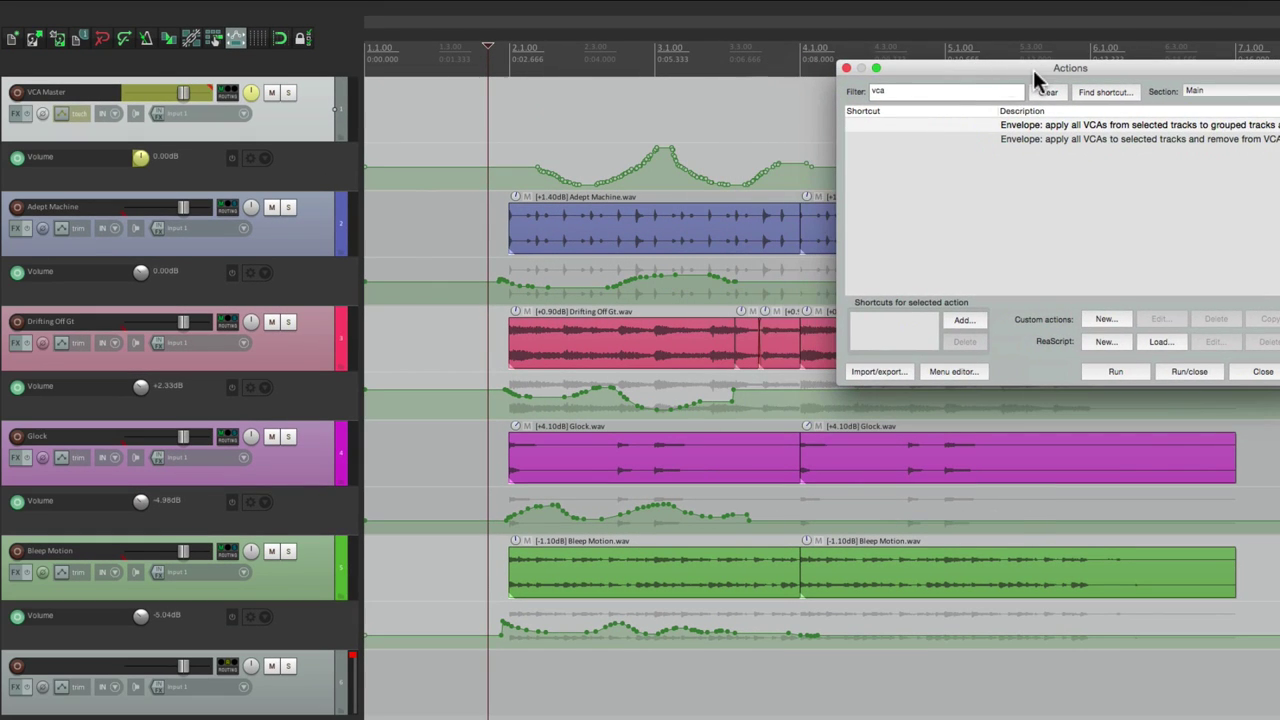
# - Select the VCA Master track and redraw its volume envelope as a flatter freehand curve from about 3 s to 8.3 s
pyautogui.click(320, 123)
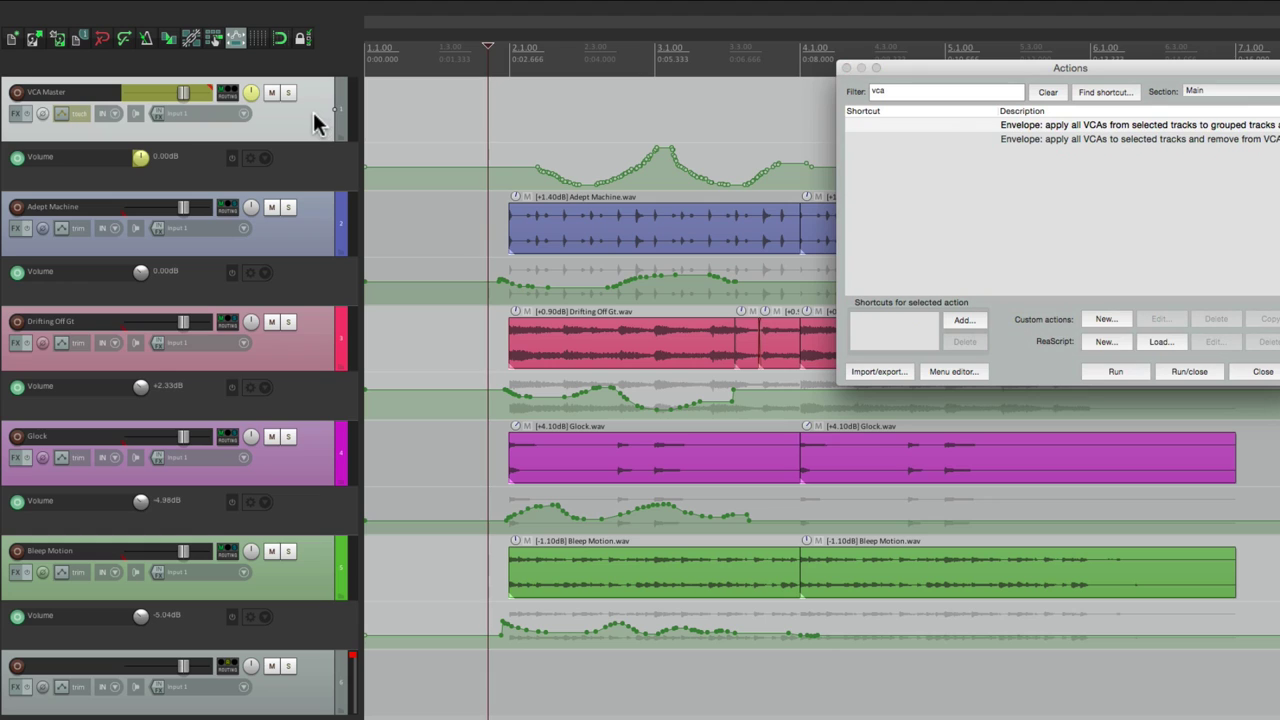
pyautogui.click(1068, 122)
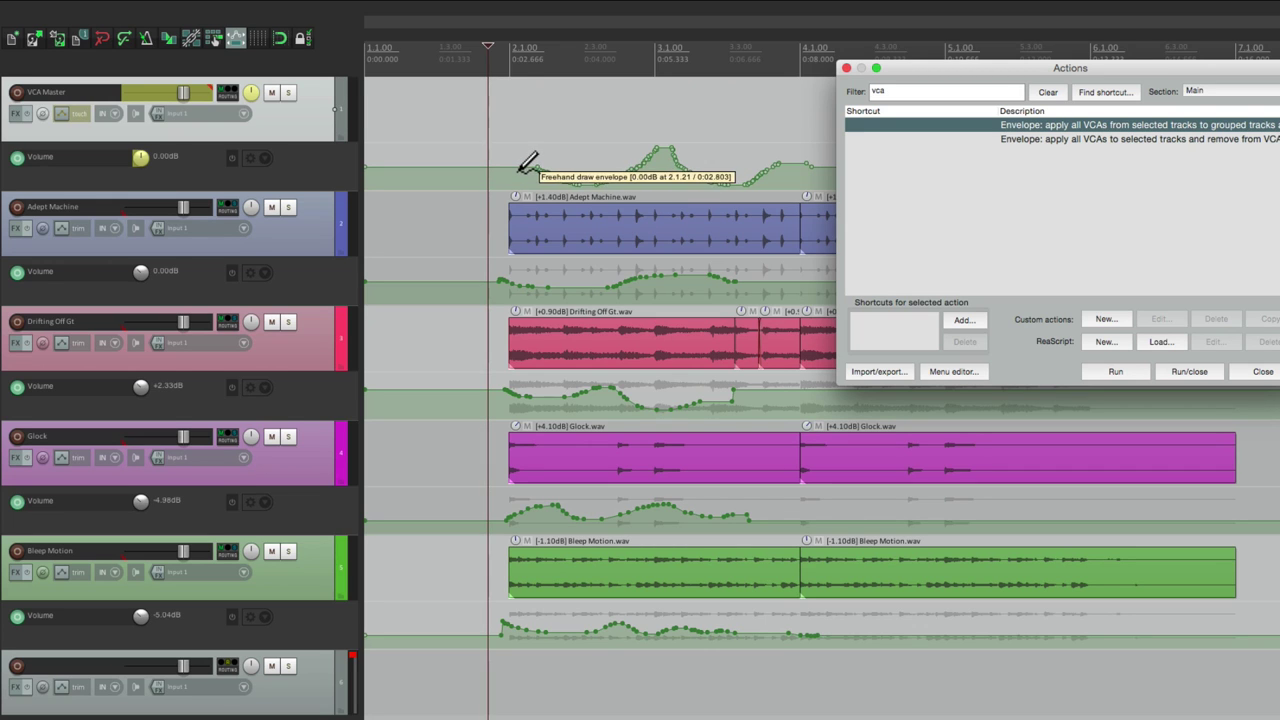
pyautogui.moveTo(526, 166)
pyautogui.mouseDown()
pyautogui.moveTo(597, 155)
pyautogui.moveTo(822, 164)
pyautogui.mouseUp()
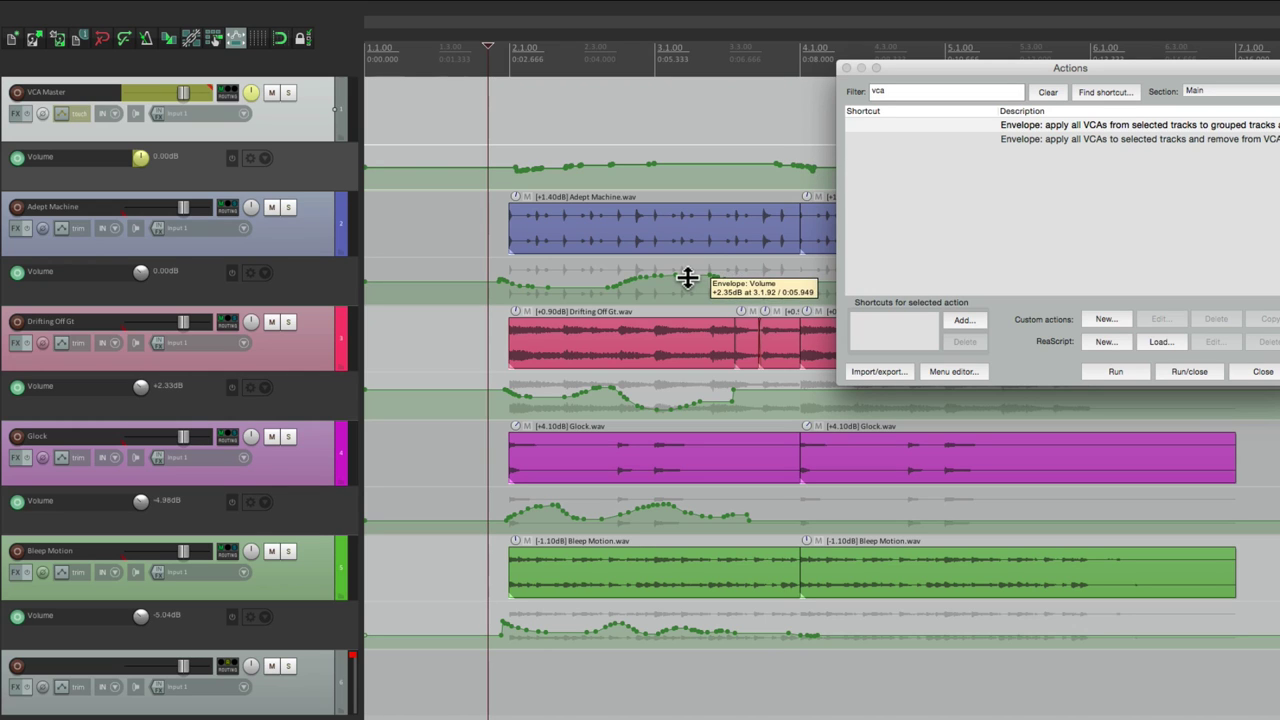
# - Apply the VCA Master's volume curve to the grouped tracks and reset it, undoing and repeating the action once for comparison
pyautogui.click(1117, 370)
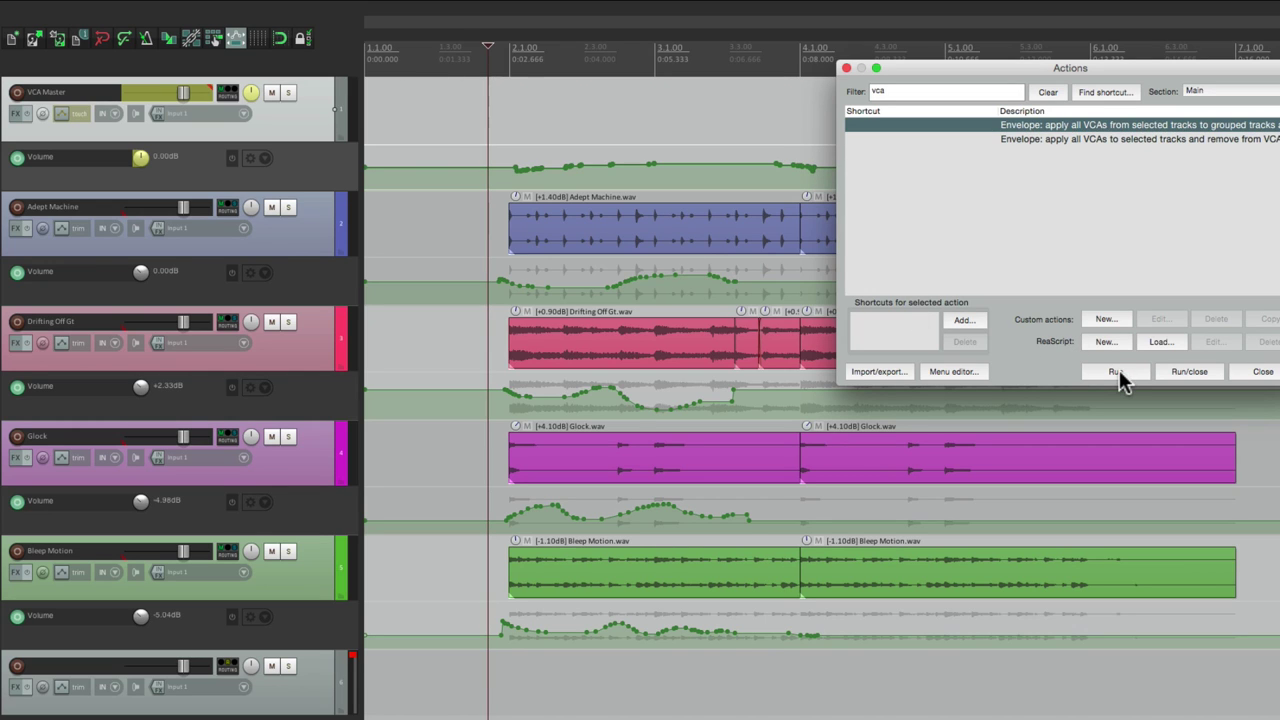
pyautogui.click(1117, 370)
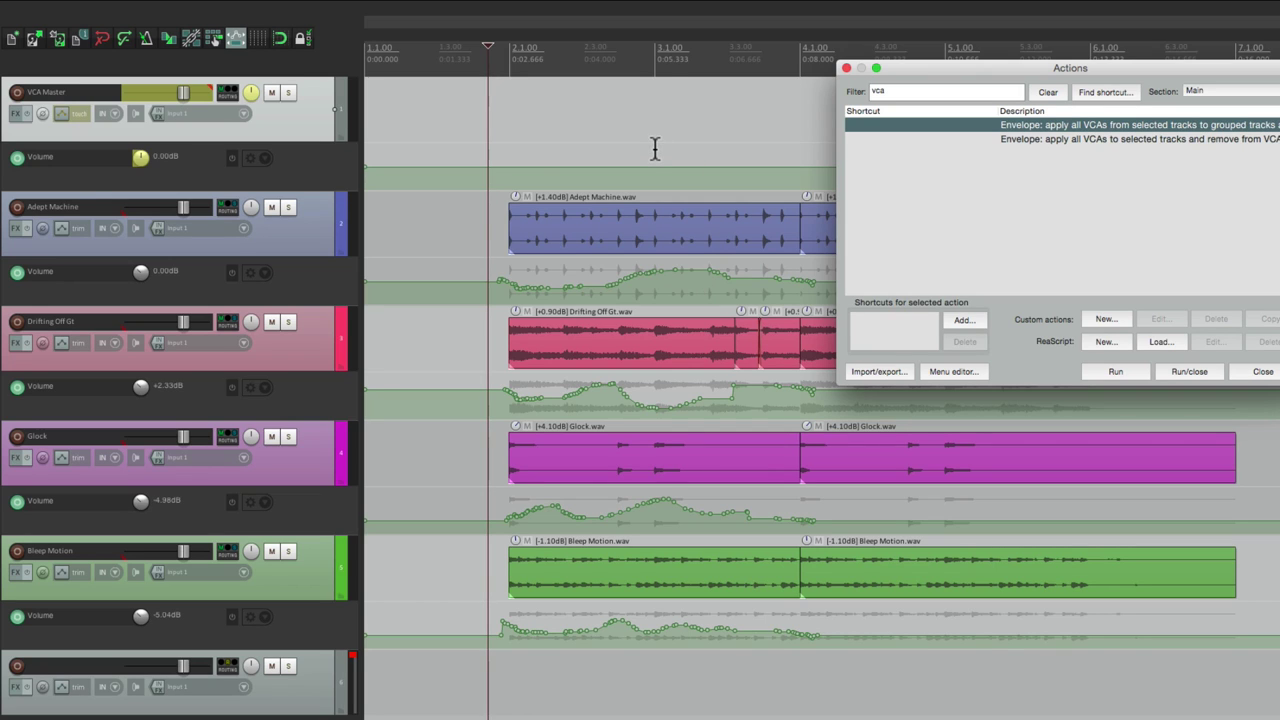
pyautogui.press('super+z')
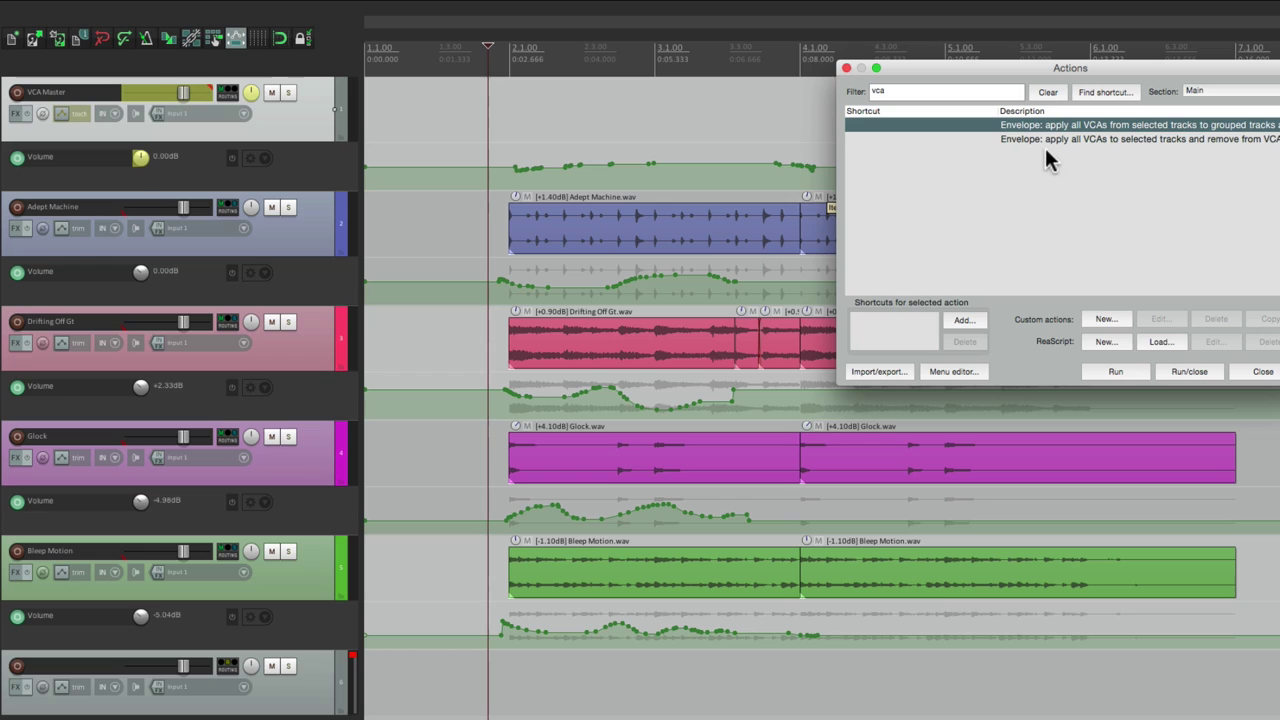
pyautogui.click(1113, 373)
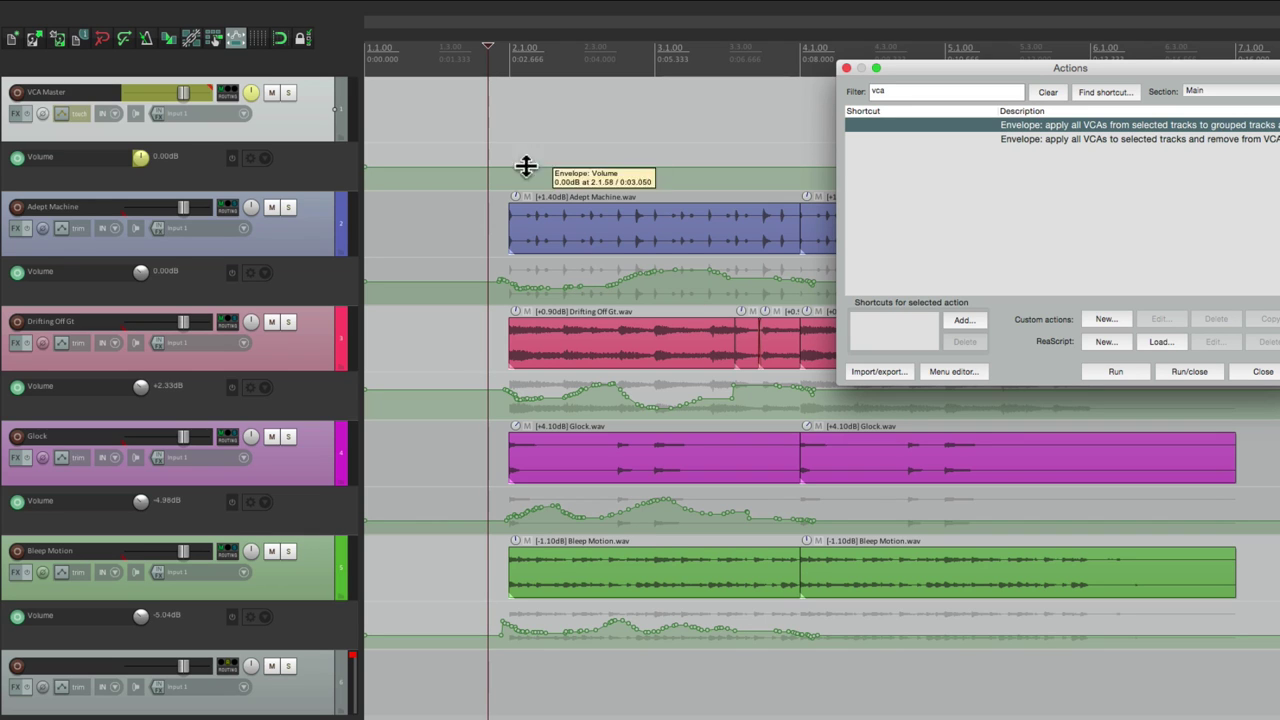
# - Draw another VCA Master volume curve from about 2.5 s to 6.9 s and apply it to the grouped tracks with the same action
pyautogui.moveTo(503, 168)
pyautogui.mouseDown()
pyautogui.moveTo(744, 170)
pyautogui.moveTo(548, 170)
pyautogui.mouseUp()
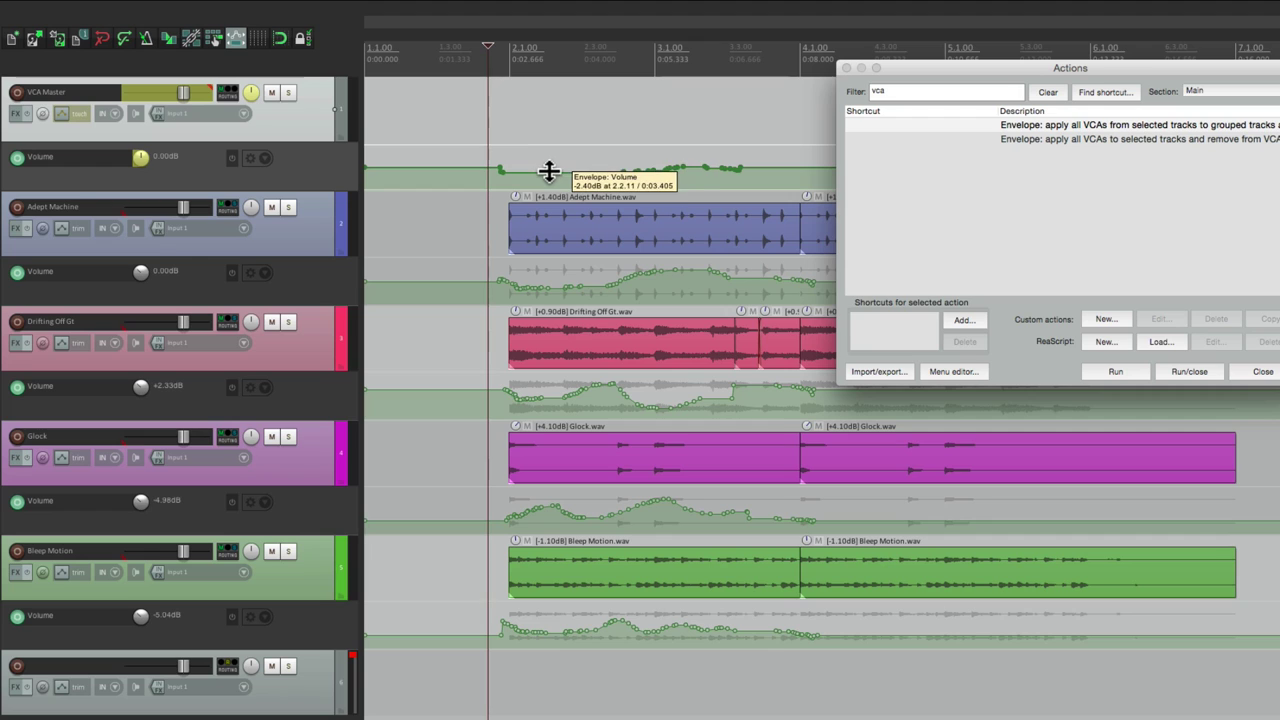
pyautogui.click(1082, 125)
pyautogui.click(1115, 371)
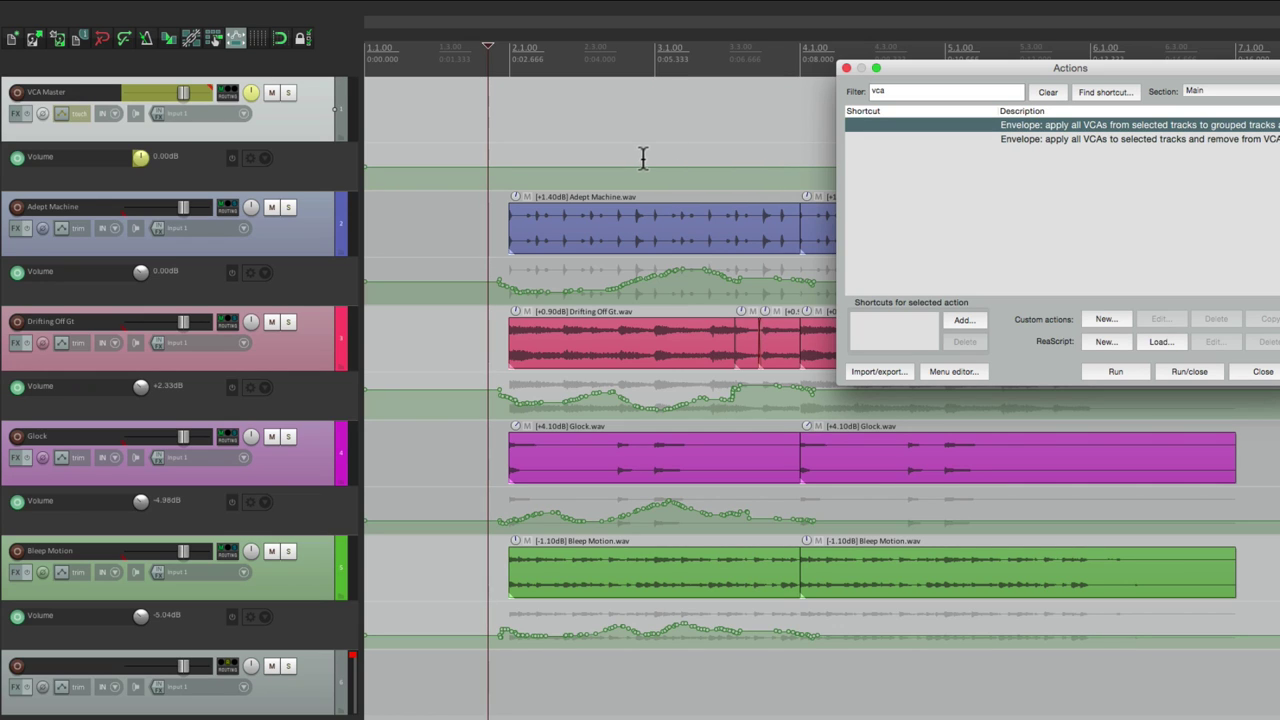
pyautogui.click(846, 68)
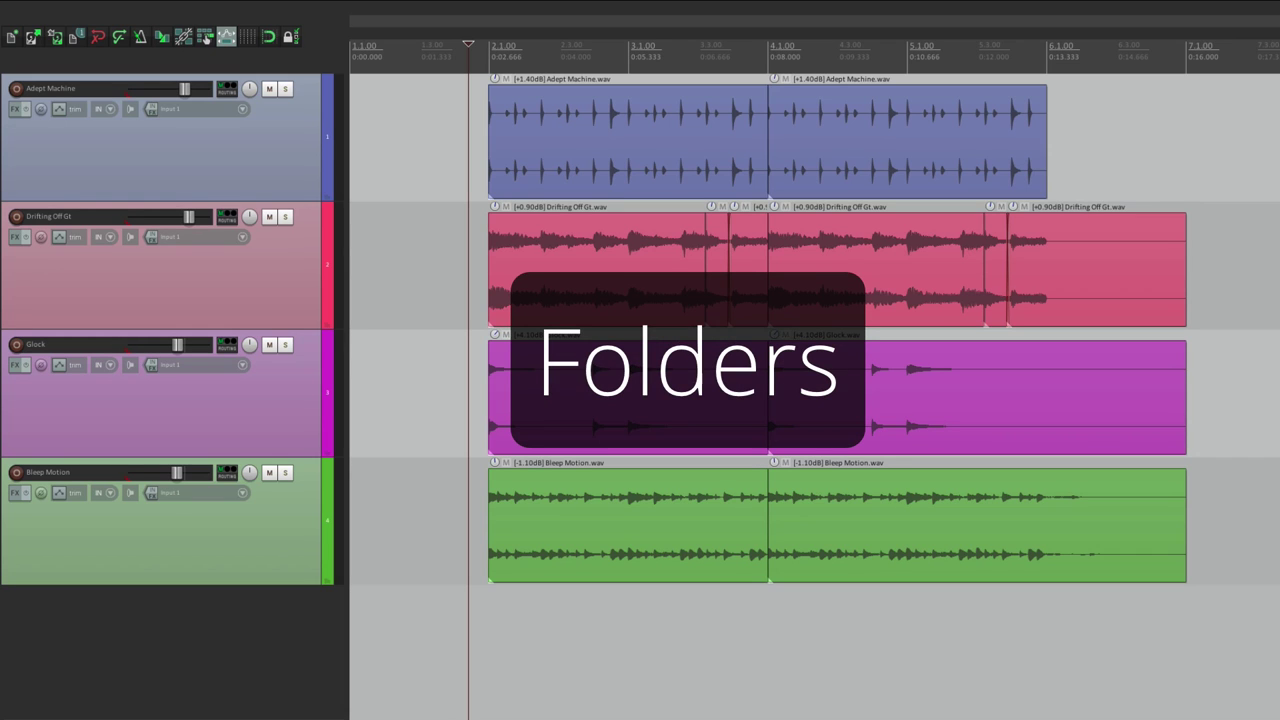
# - Add a new track above Adept Machine and make it the folder parent of the four audio tracks
pyautogui.doubleClick(237, 643)
pyautogui.moveTo(285, 628); pyautogui.dragTo(307, 112)
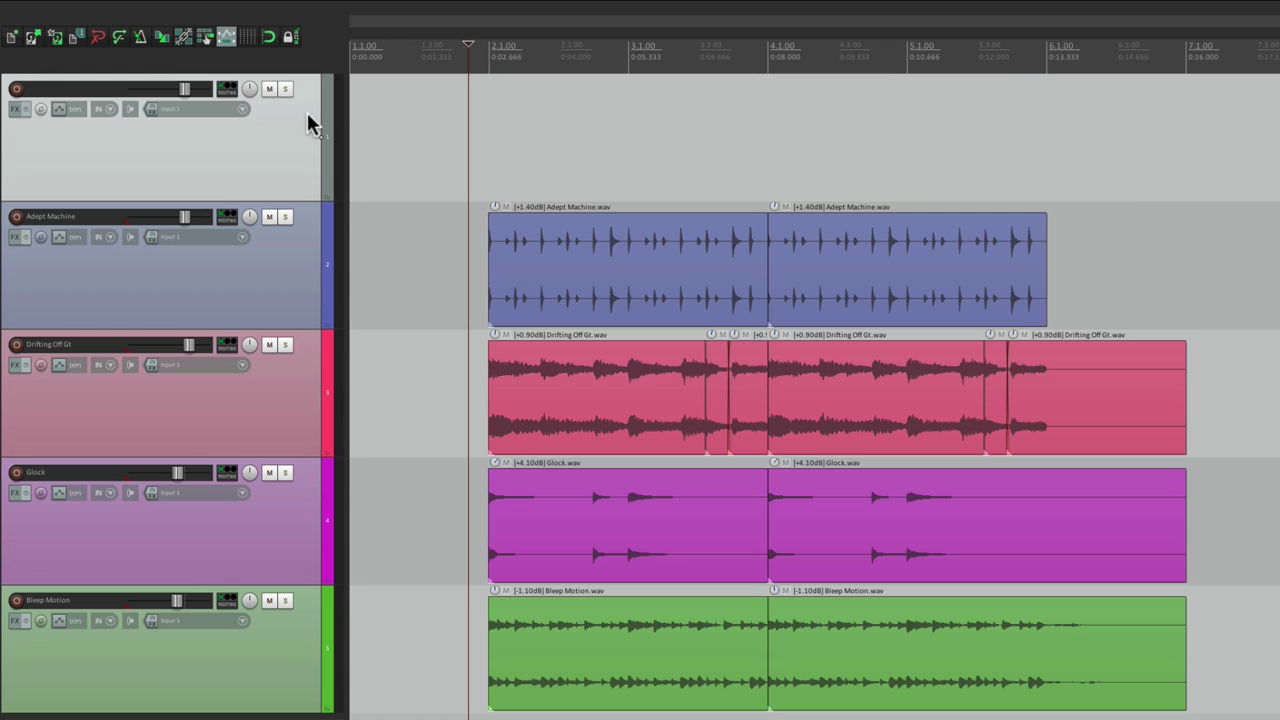
pyautogui.click(327, 195)
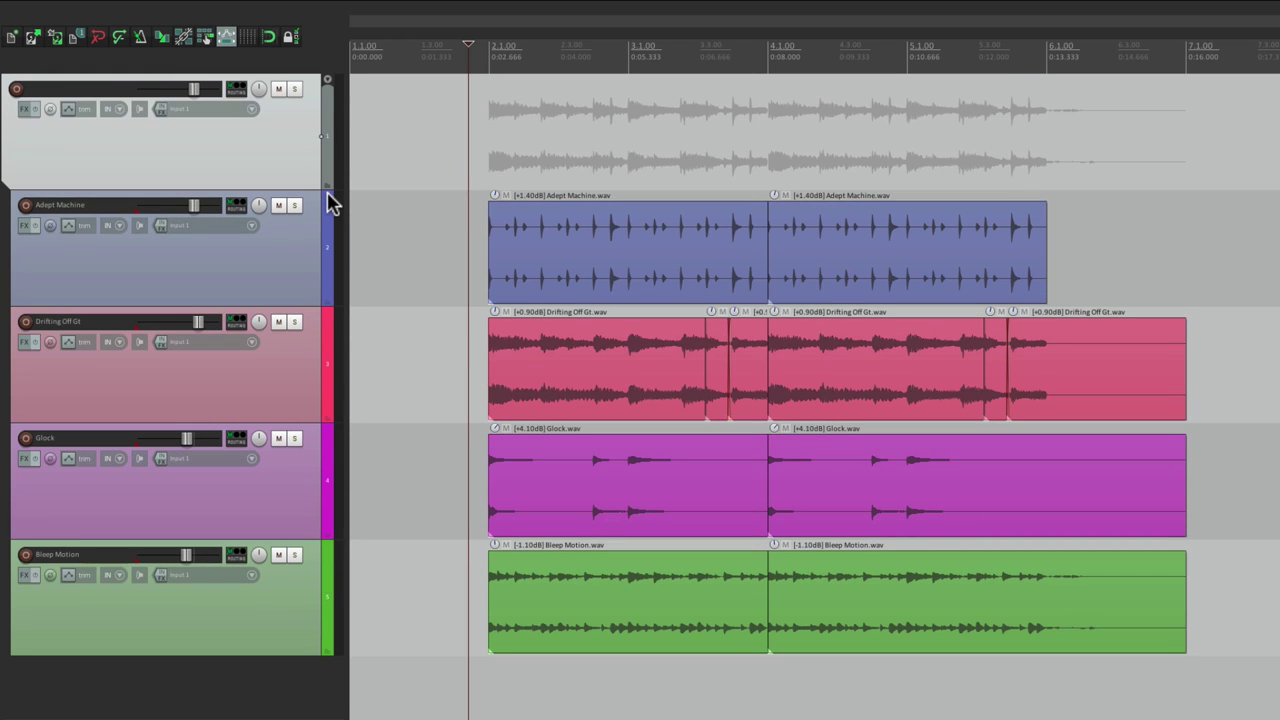
# - Cycle the folder's child tracks through their collapsed sizes and toggle the folder's mute and solo on and off
pyautogui.click(330, 87)
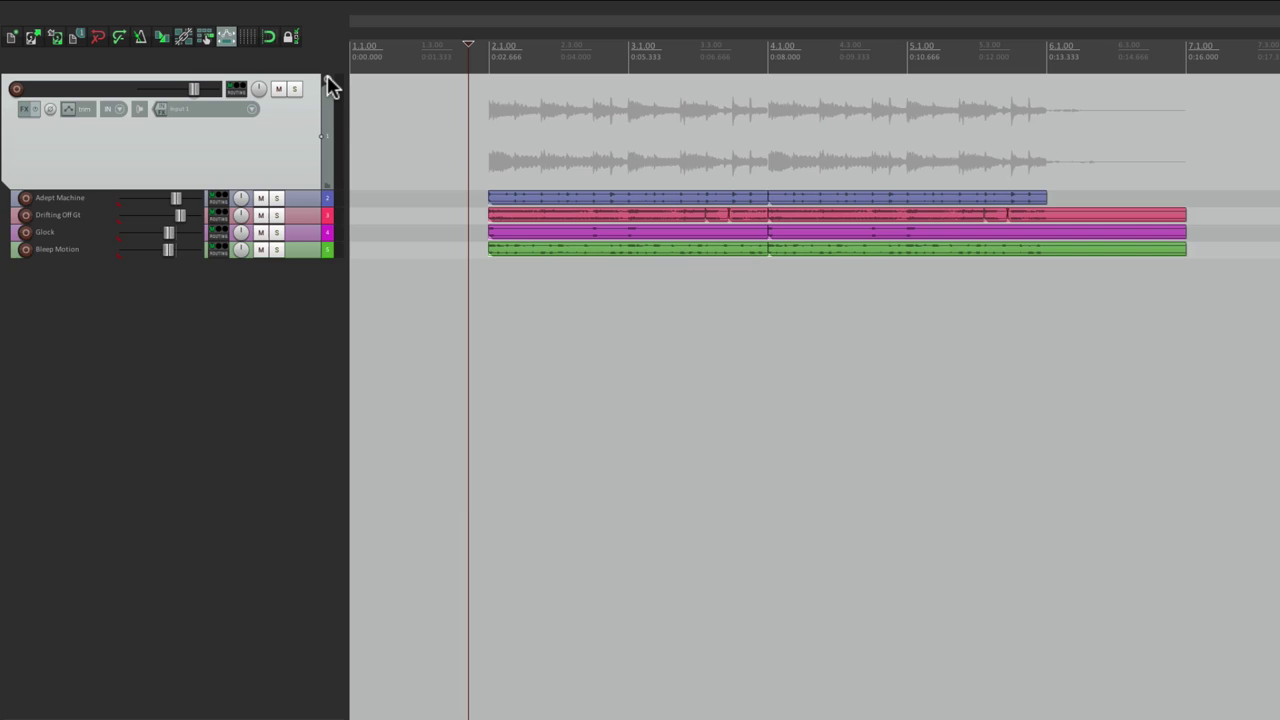
pyautogui.click(330, 87)
pyautogui.click(330, 87)
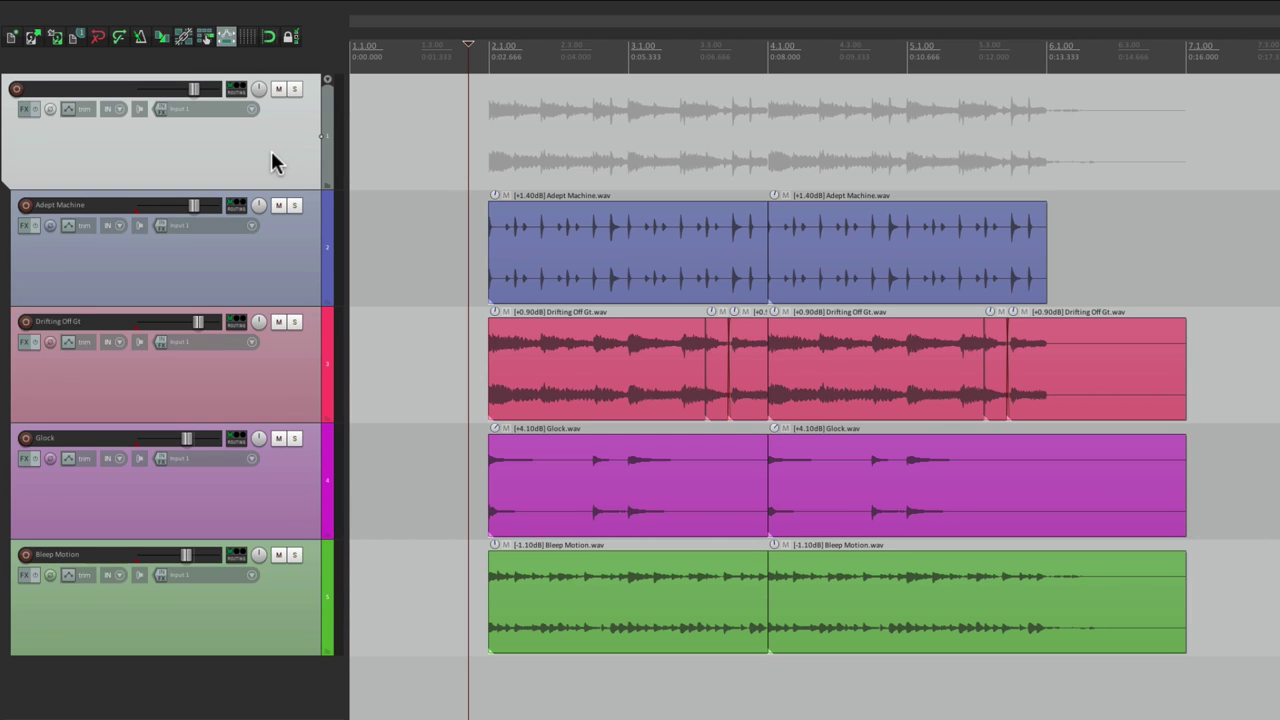
pyautogui.click(279, 89)
pyautogui.click(279, 89)
pyautogui.click(294, 89)
pyautogui.click(294, 89)
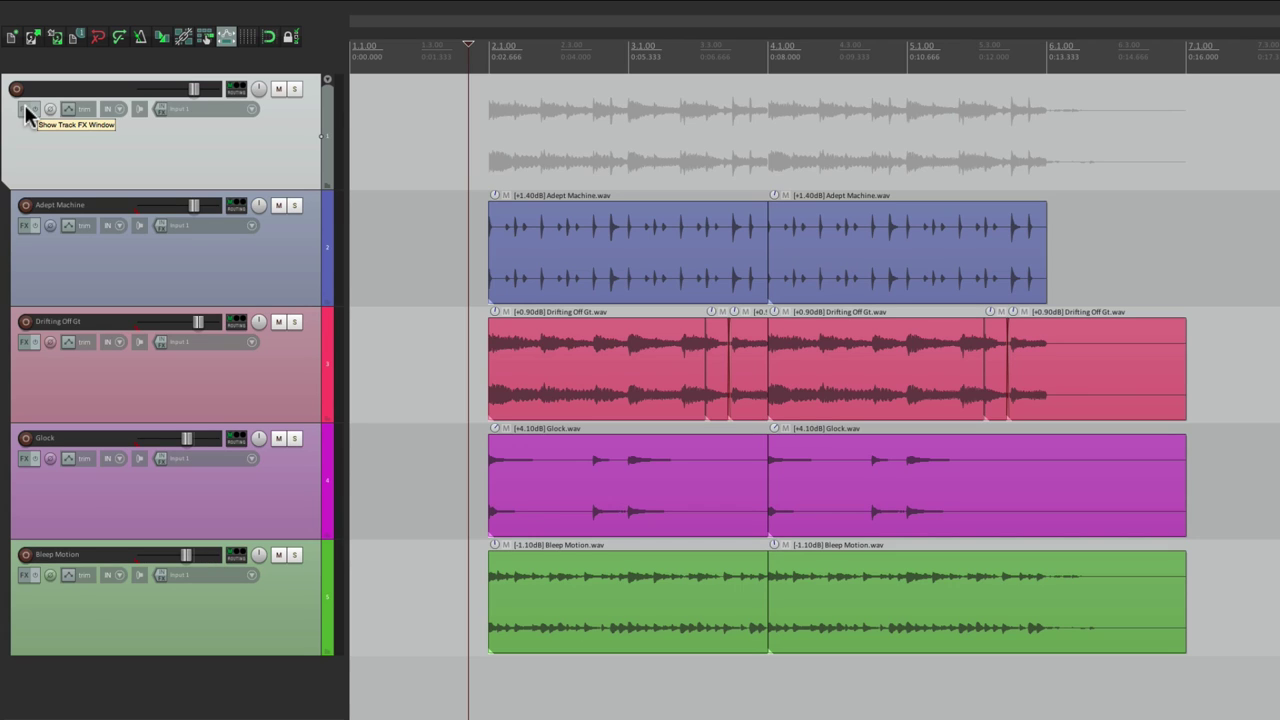
pyautogui.moveTo(181, 96)
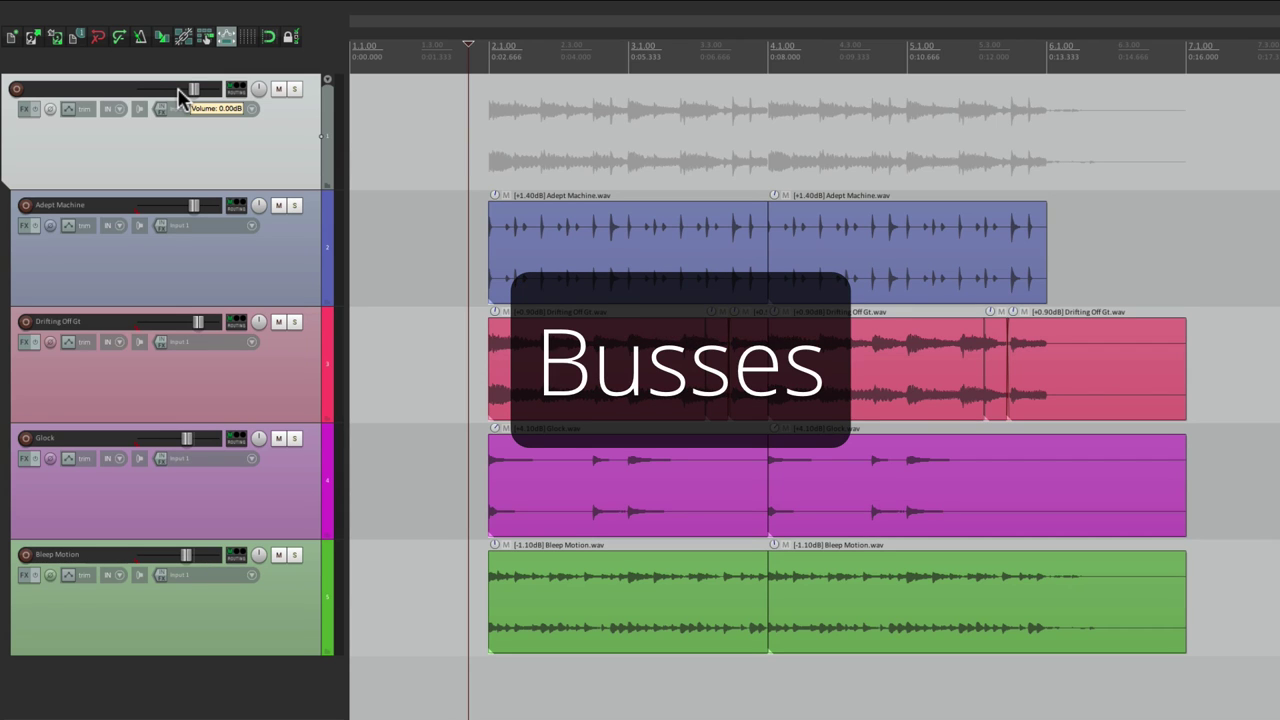
pyautogui.click(283, 160)
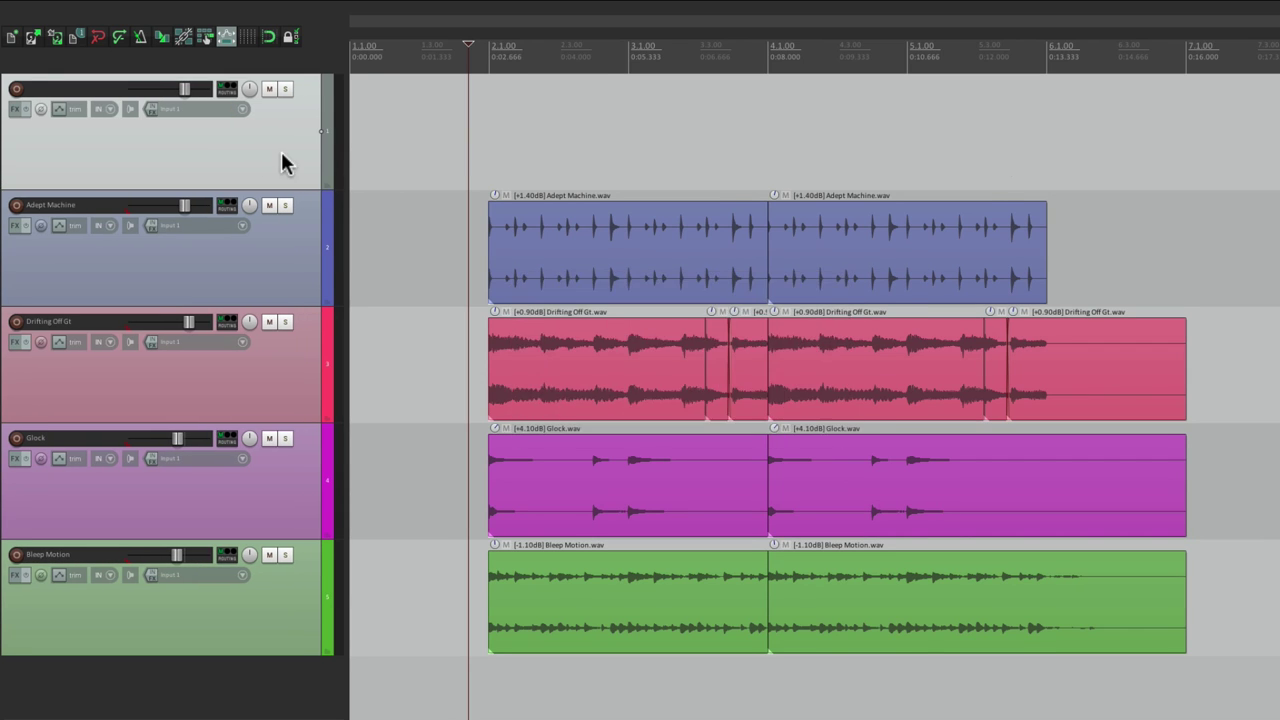
# - Delete the folder parent track above Adept Machine and add two new tracks below Bleep Motion
pyautogui.press('Delete')
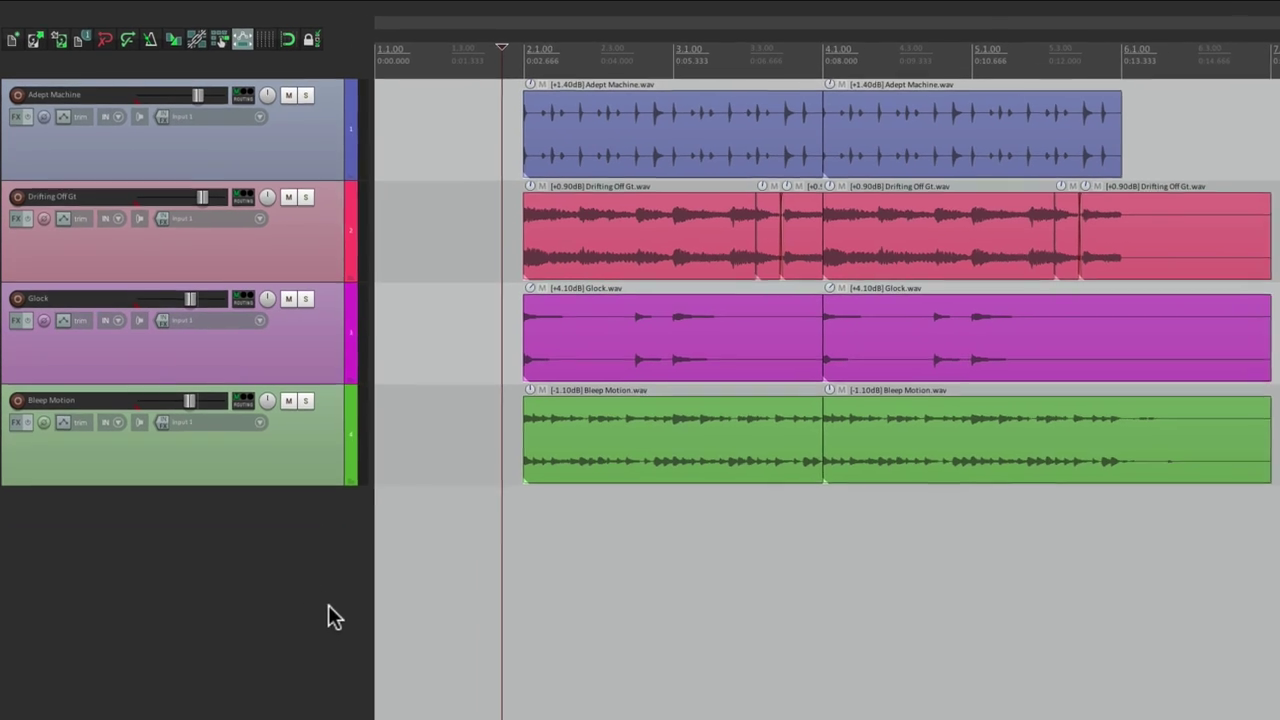
pyautogui.doubleClick(290, 543)
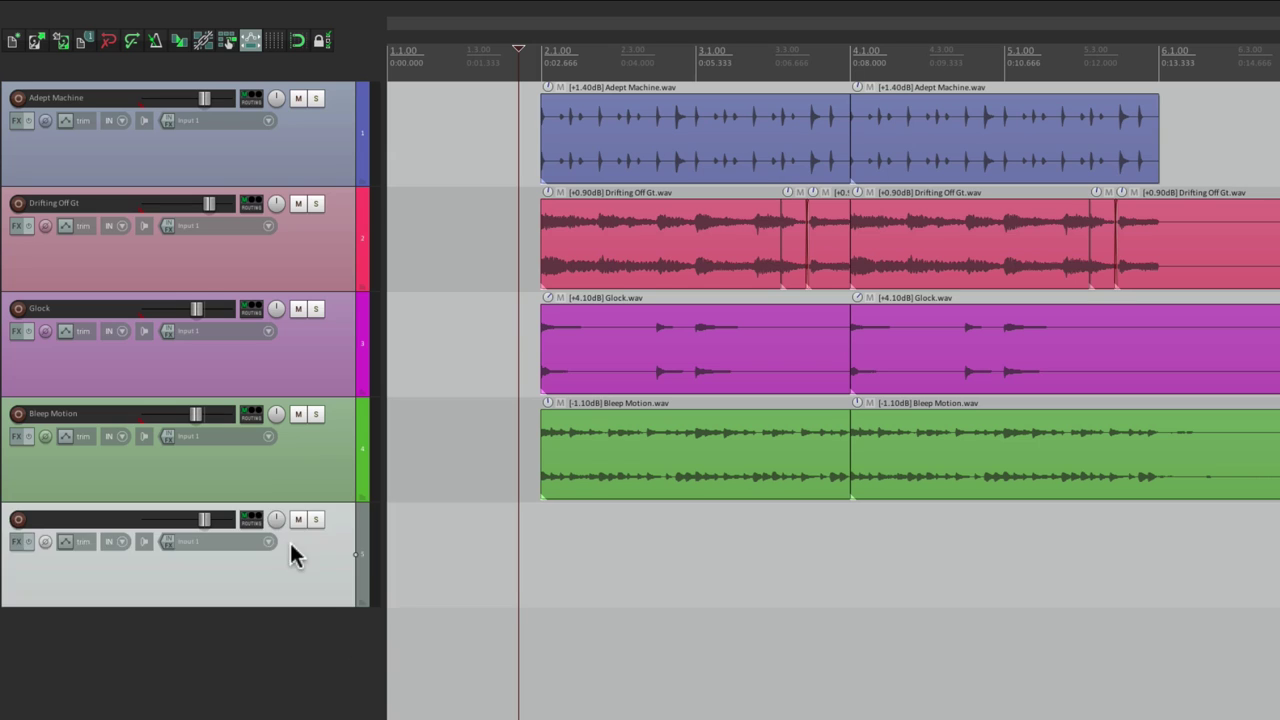
pyautogui.doubleClick(298, 690)
# - Create sends from Adept Machine, Drifting Off Gt, Glock and Bleep Motion to the first new track below them
pyautogui.moveTo(252, 99); pyautogui.dragTo(296, 455)
pyautogui.moveTo(252, 204); pyautogui.dragTo(302, 566)
pyautogui.moveTo(252, 318); pyautogui.dragTo(303, 530)
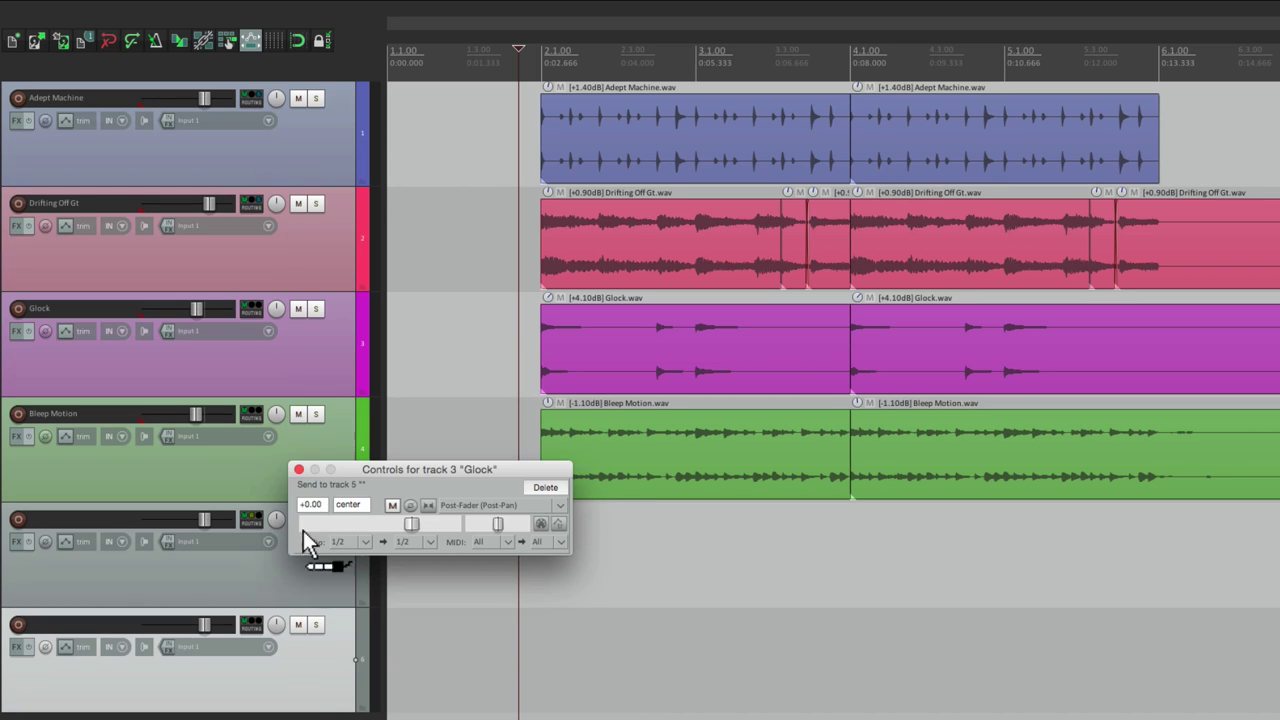
pyautogui.moveTo(252, 414); pyautogui.dragTo(324, 584)
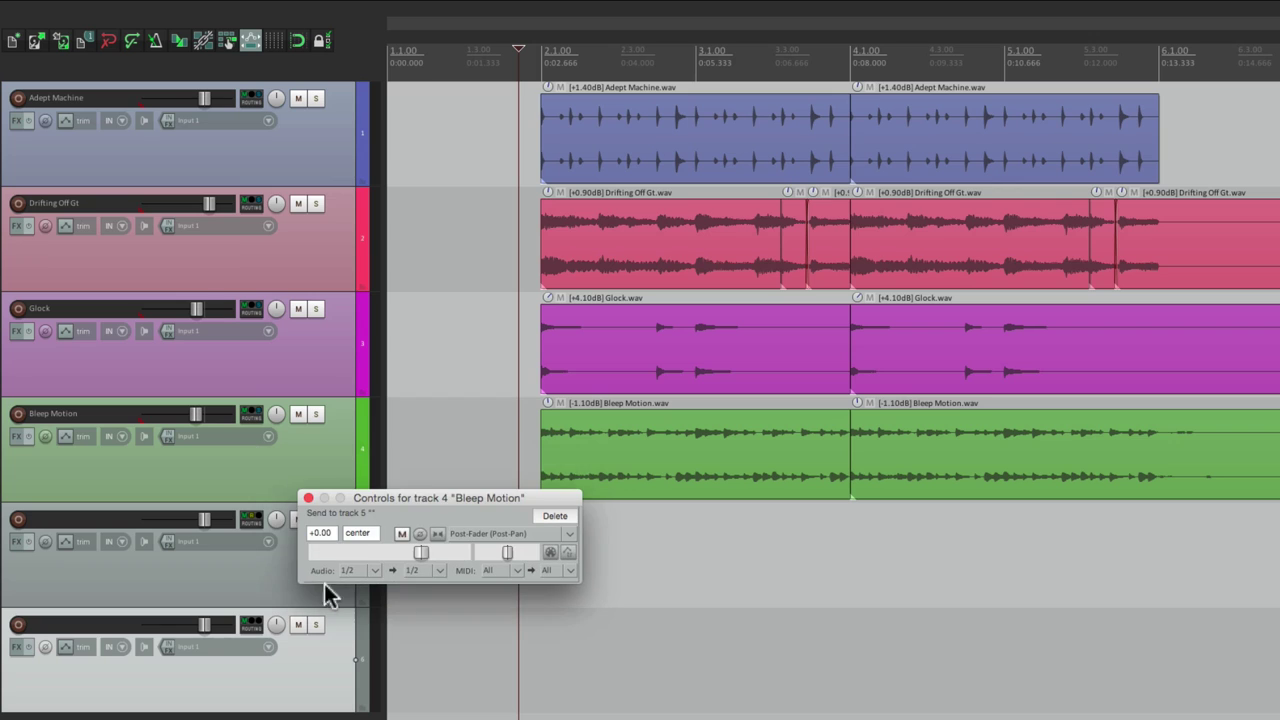
pyautogui.click(308, 497)
# - Select the four audio tracks together, and each of the two new tracks in turn, to review the bus arrangement
pyautogui.click(311, 445)
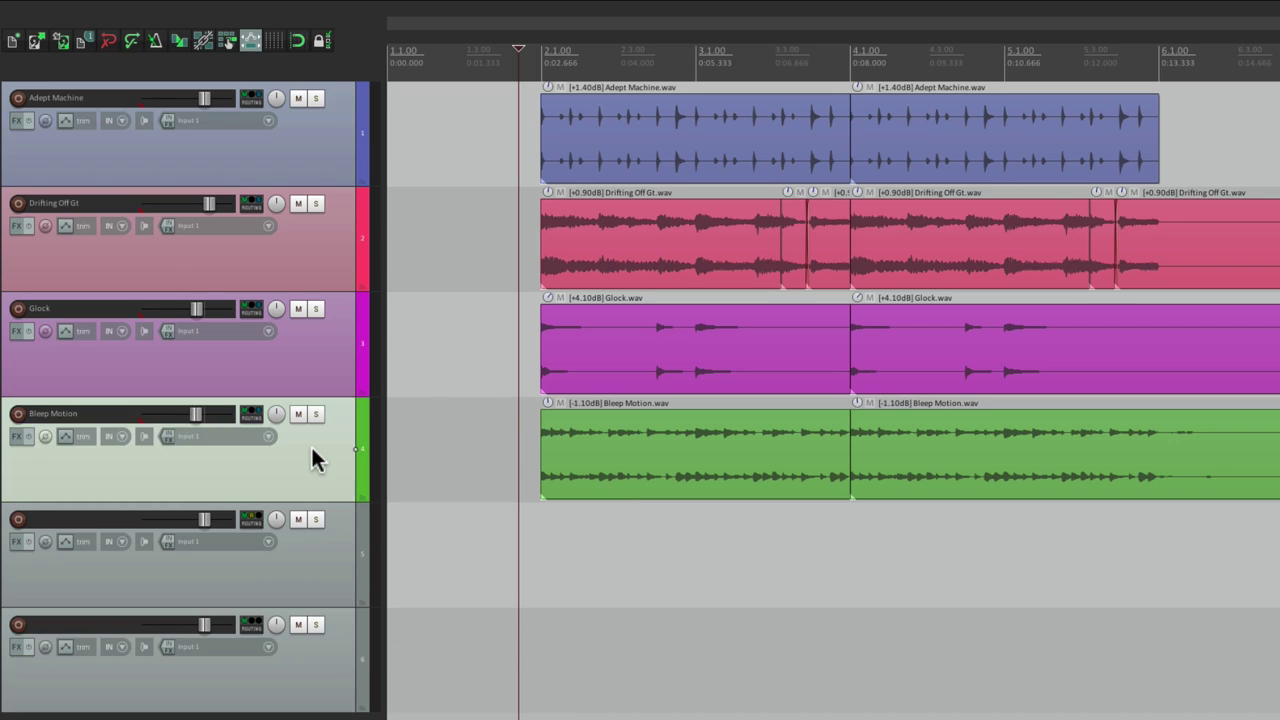
pyautogui.keyDown('shift'); pyautogui.click(312, 175); pyautogui.keyUp('shift')
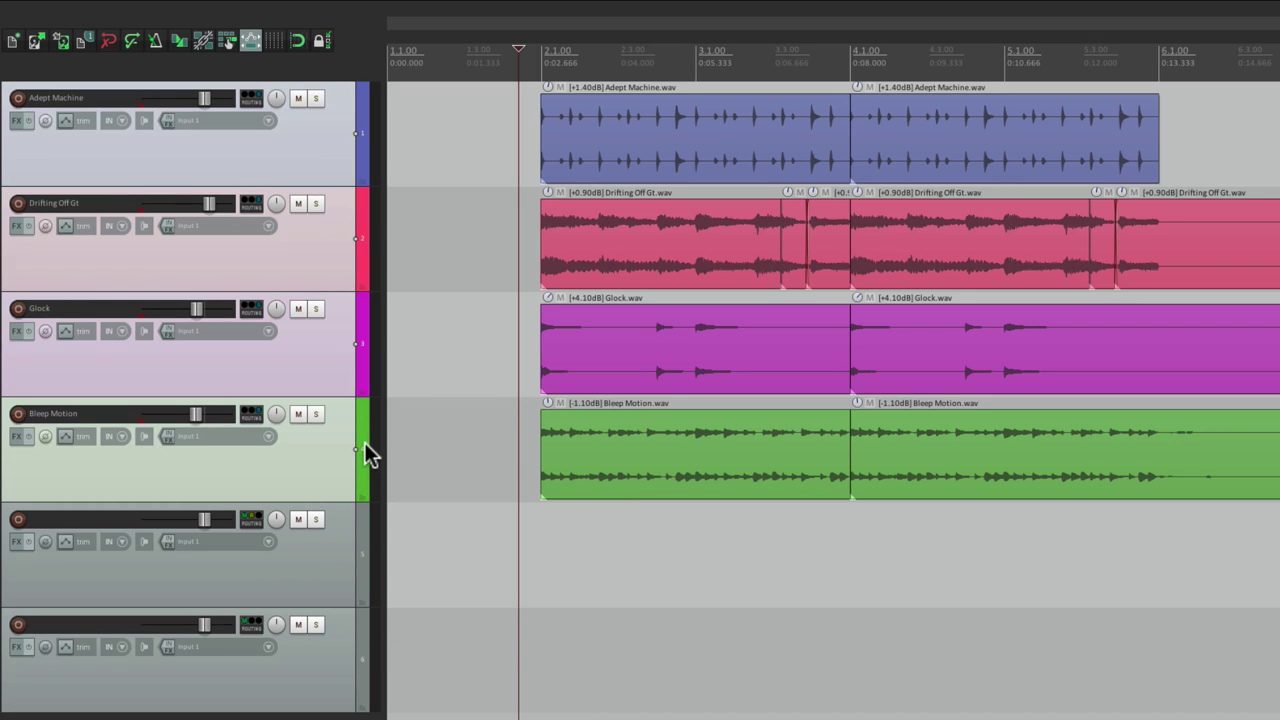
pyautogui.click(336, 548)
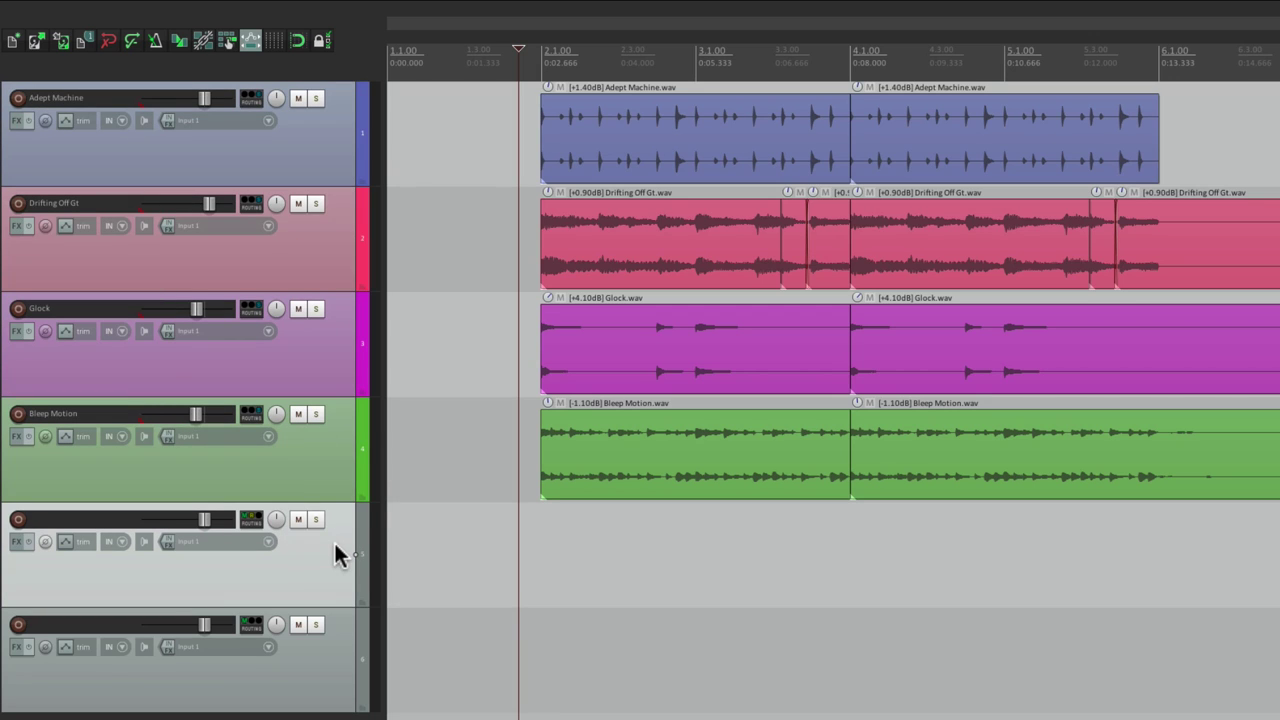
pyautogui.click(330, 680)
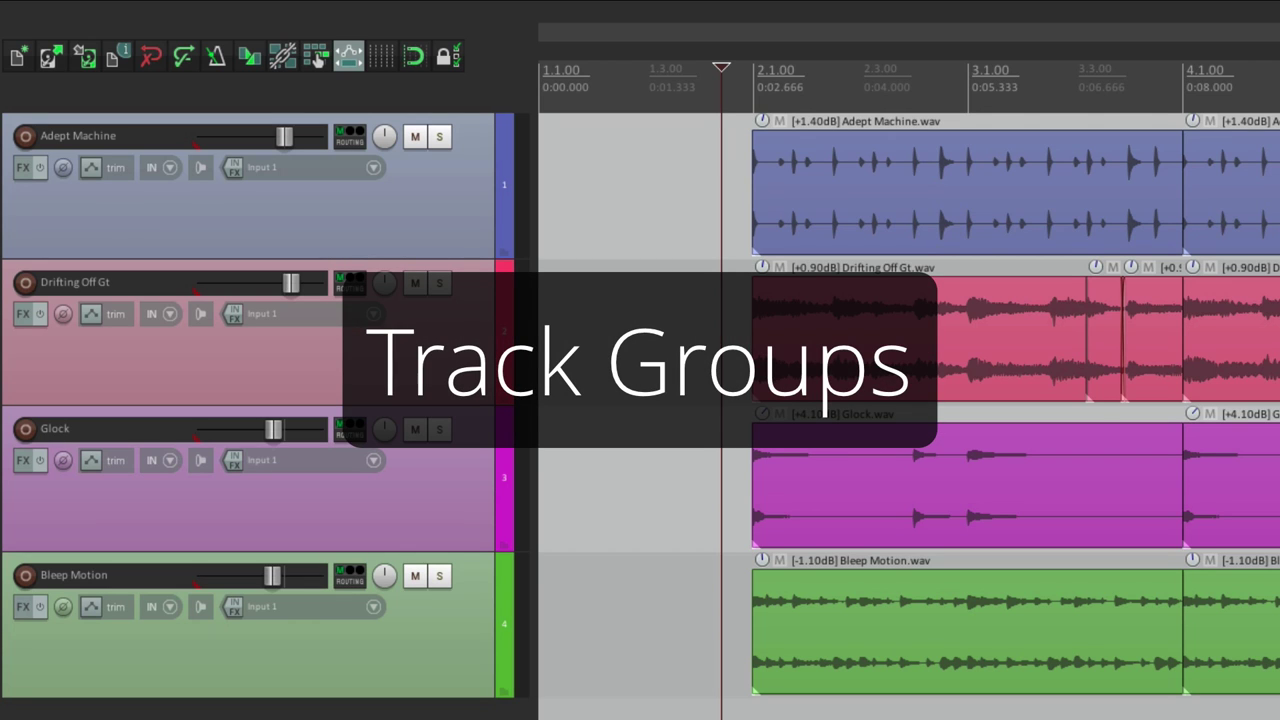
# - Group the four audio tracks in Group 1 with all standard master and slave parameters enabled
pyautogui.click(445, 250)
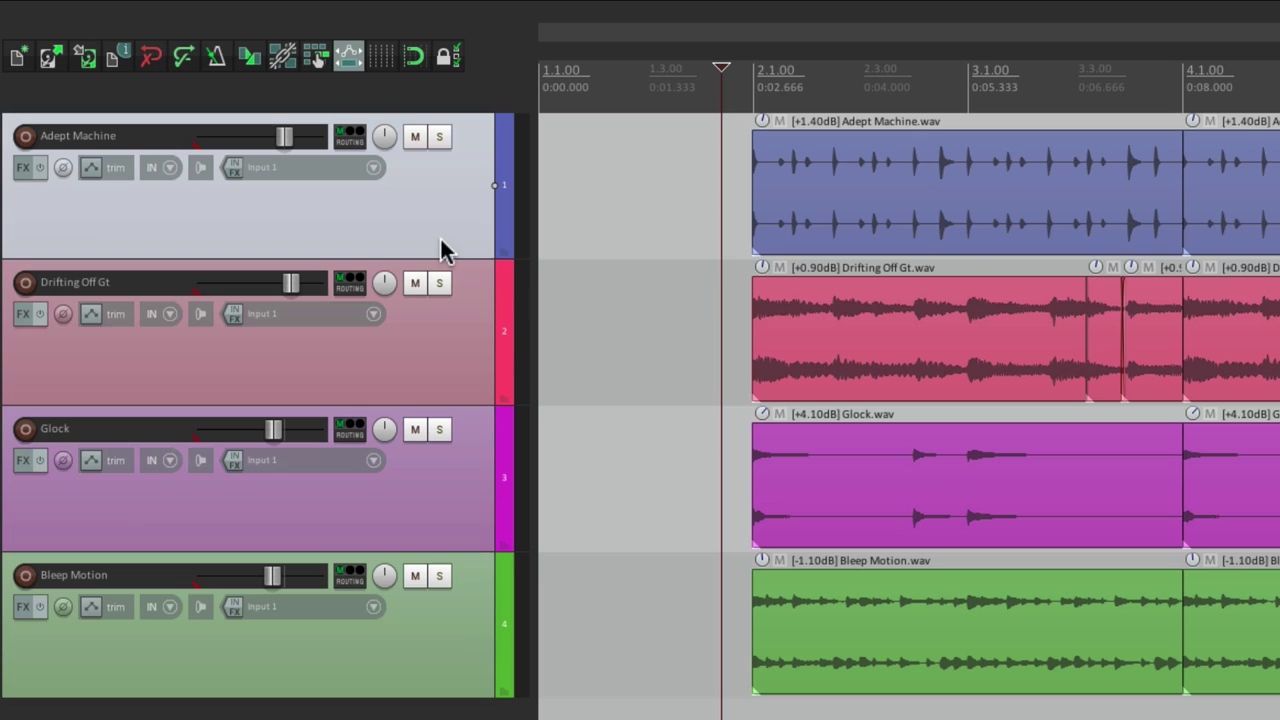
pyautogui.keyDown('shift'); pyautogui.click(453, 624); pyautogui.keyUp('shift')
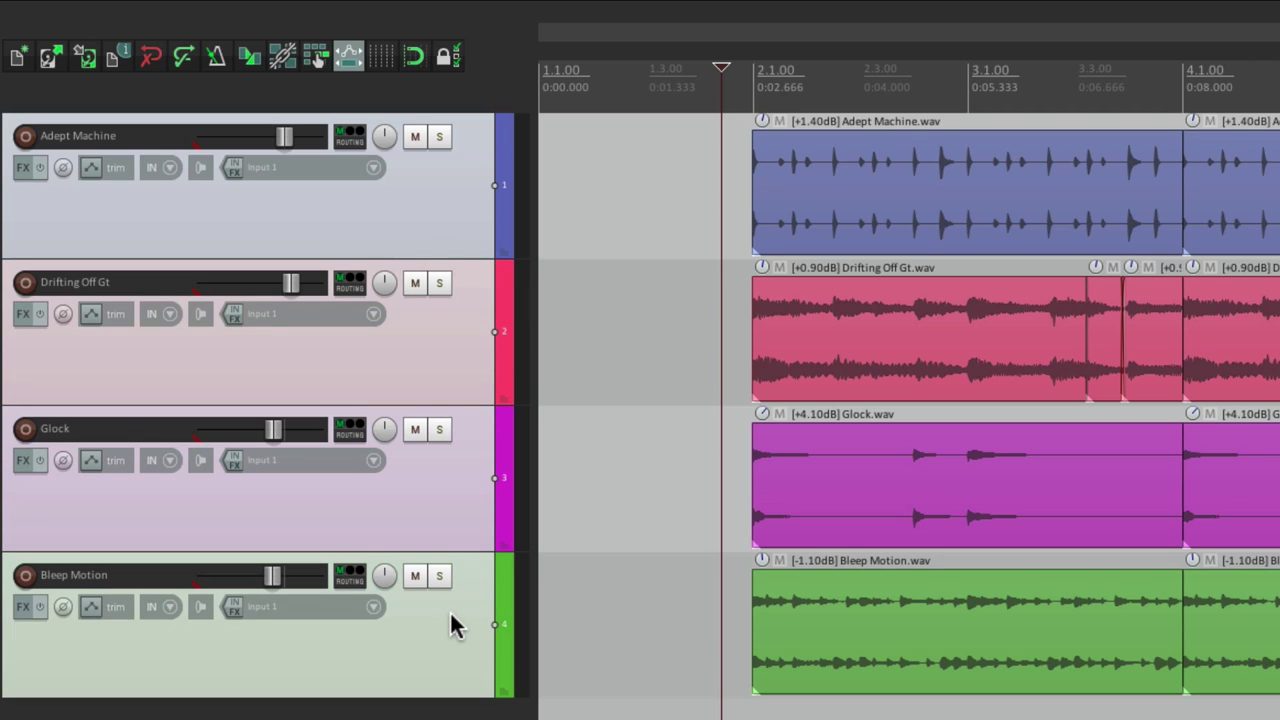
pyautogui.hotkey('shift', 'g')
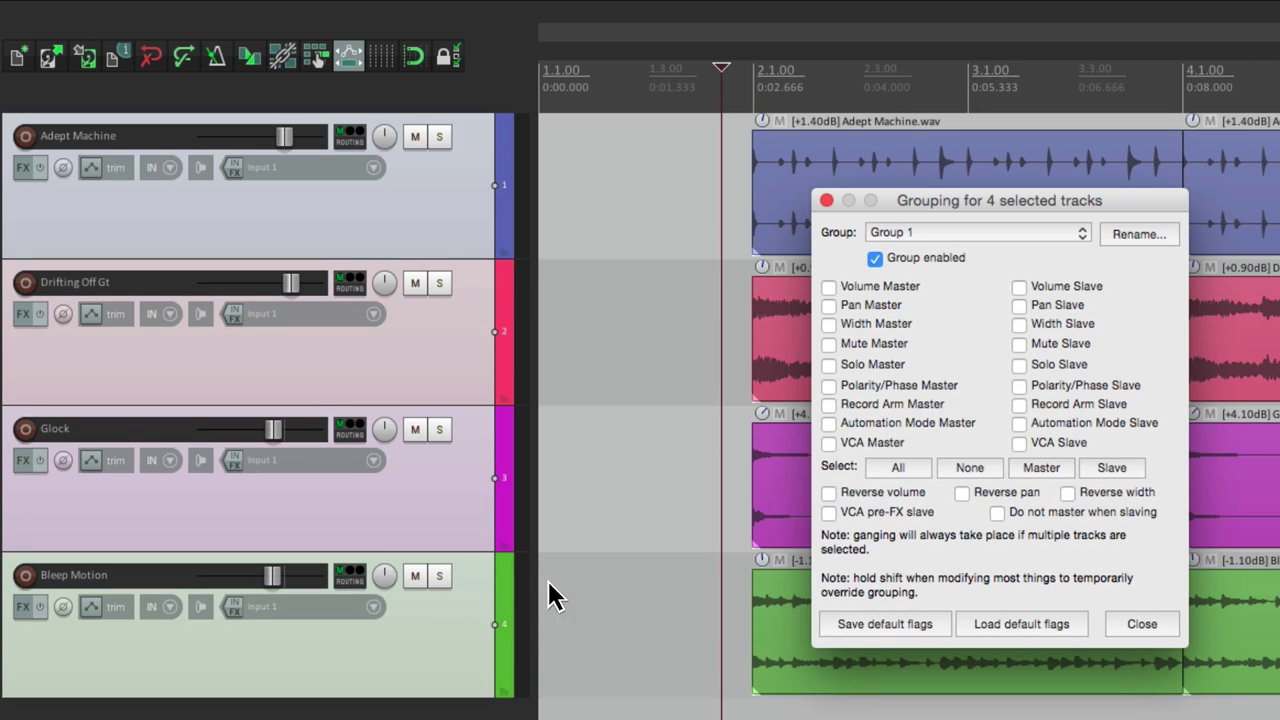
pyautogui.click(897, 468)
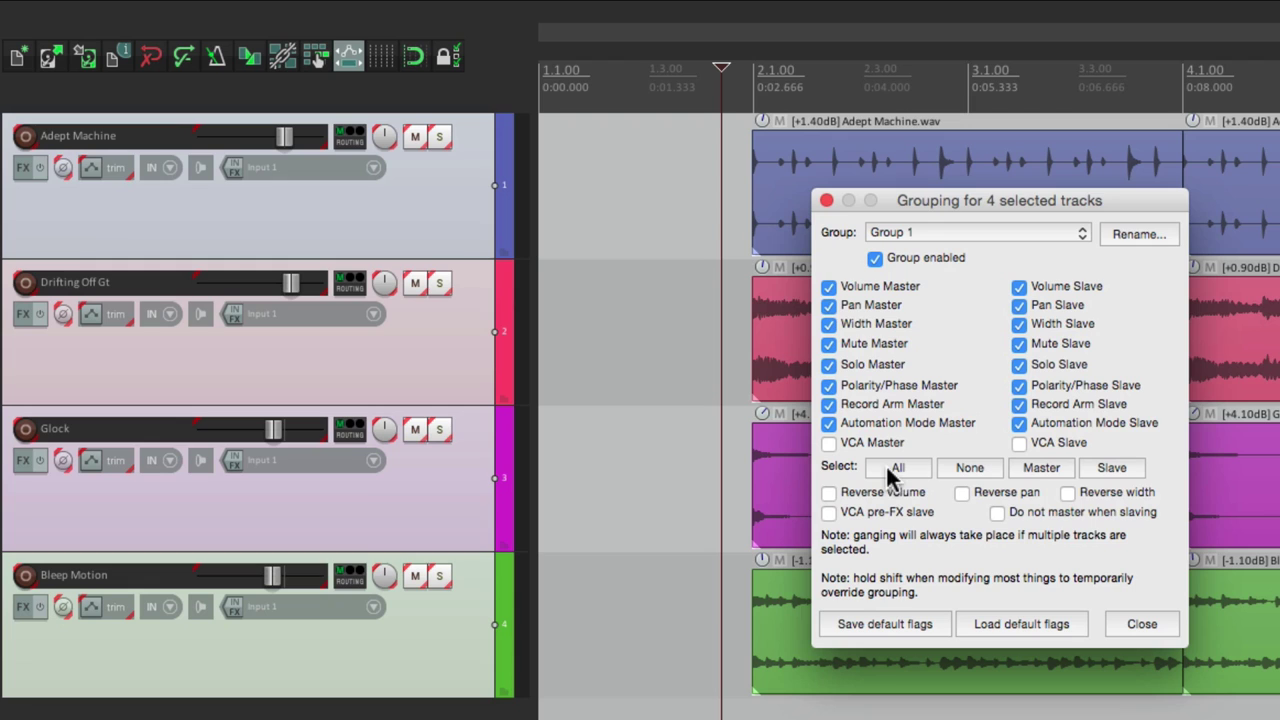
pyautogui.click(826, 200)
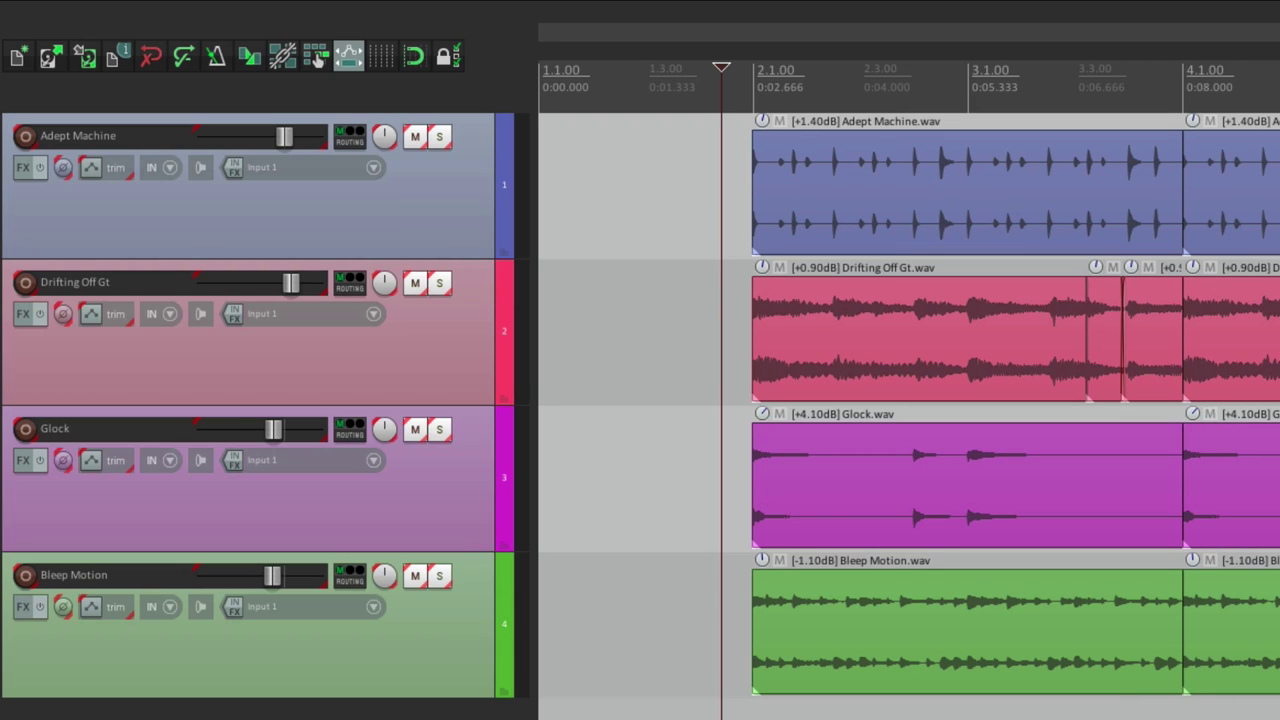
# - Test the group from Adept Machine by lowering its volume, undoing that, and toggling its mute and solo on and off
pyautogui.moveTo(284, 143); pyautogui.dragTo(263, 158)
pyautogui.hotkey('ctrl', 'z')
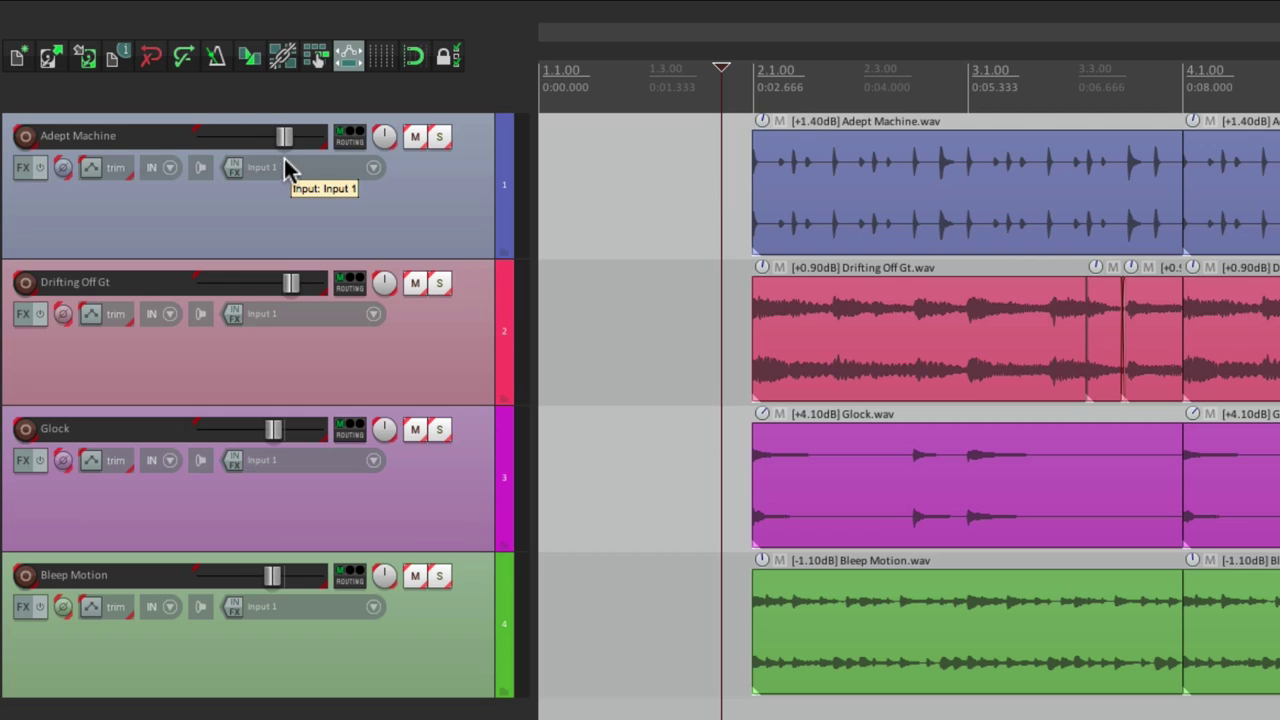
pyautogui.click(415, 138)
pyautogui.click(415, 138)
pyautogui.click(439, 138)
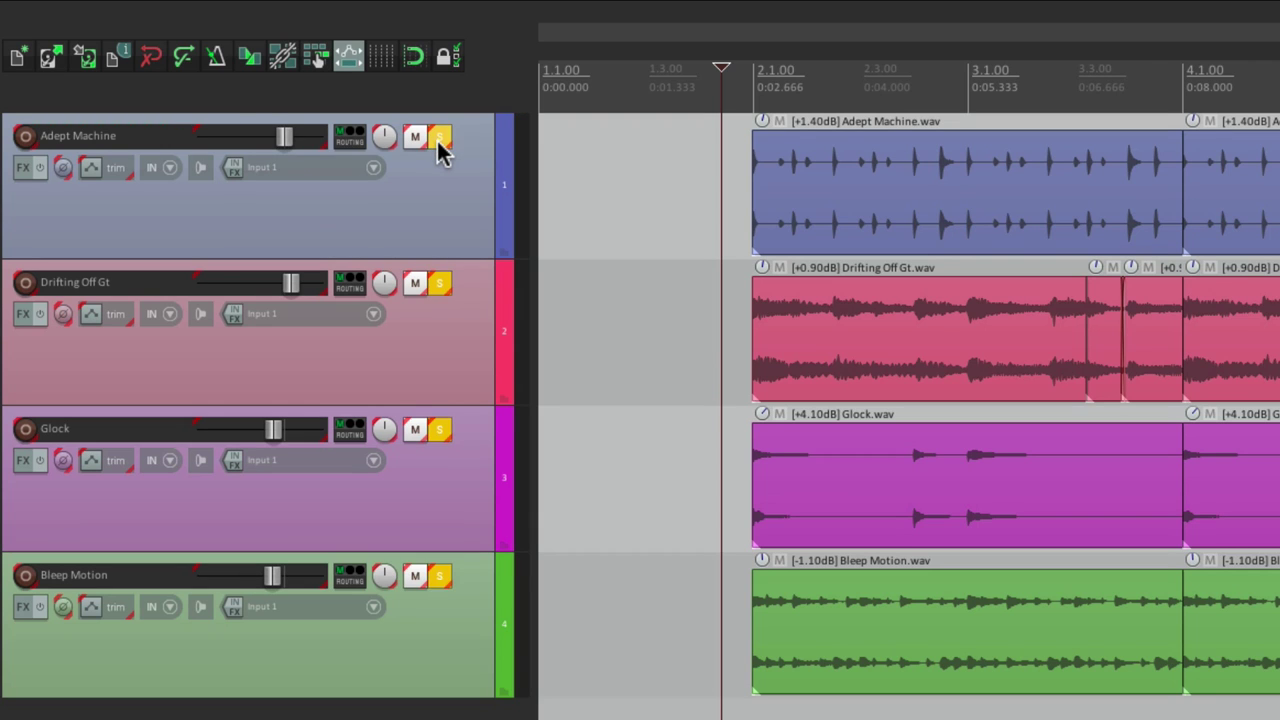
pyautogui.click(439, 138)
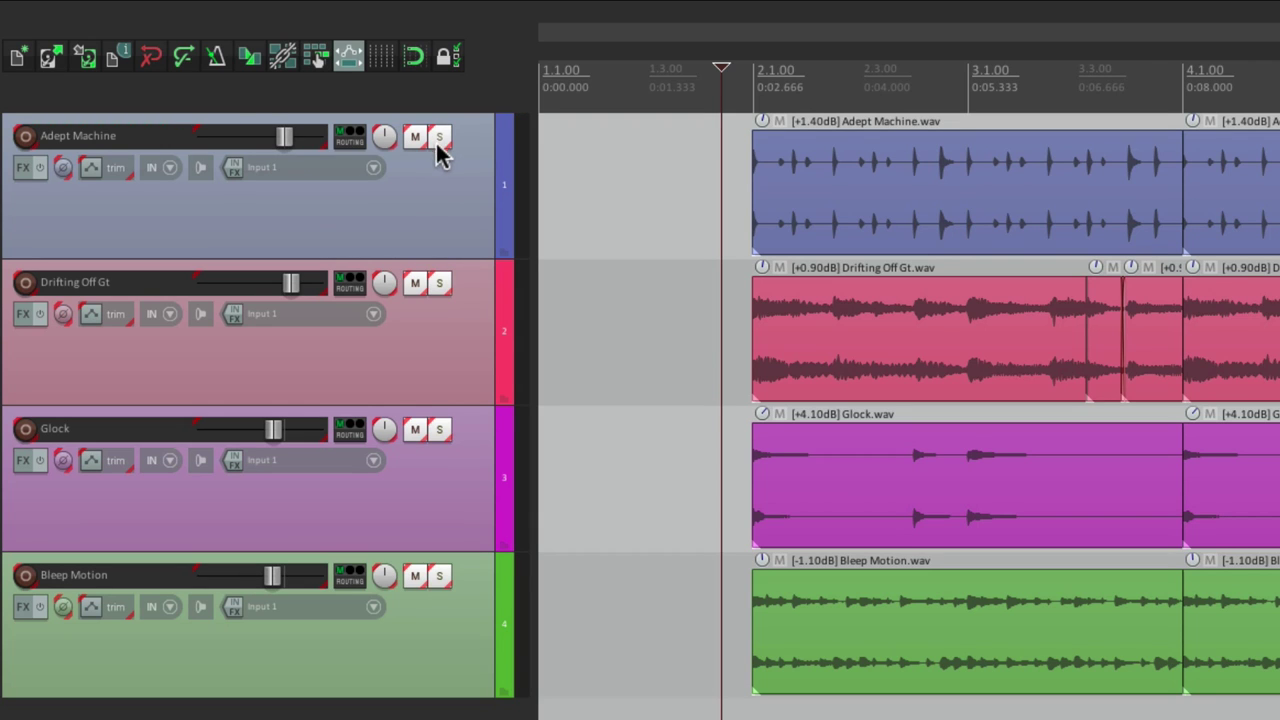
# - Clear all Group 1 grouping parameters from the four audio tracks
pyautogui.click(444, 215)
pyautogui.keyDown('shift'); pyautogui.click(472, 645); pyautogui.keyUp('shift')
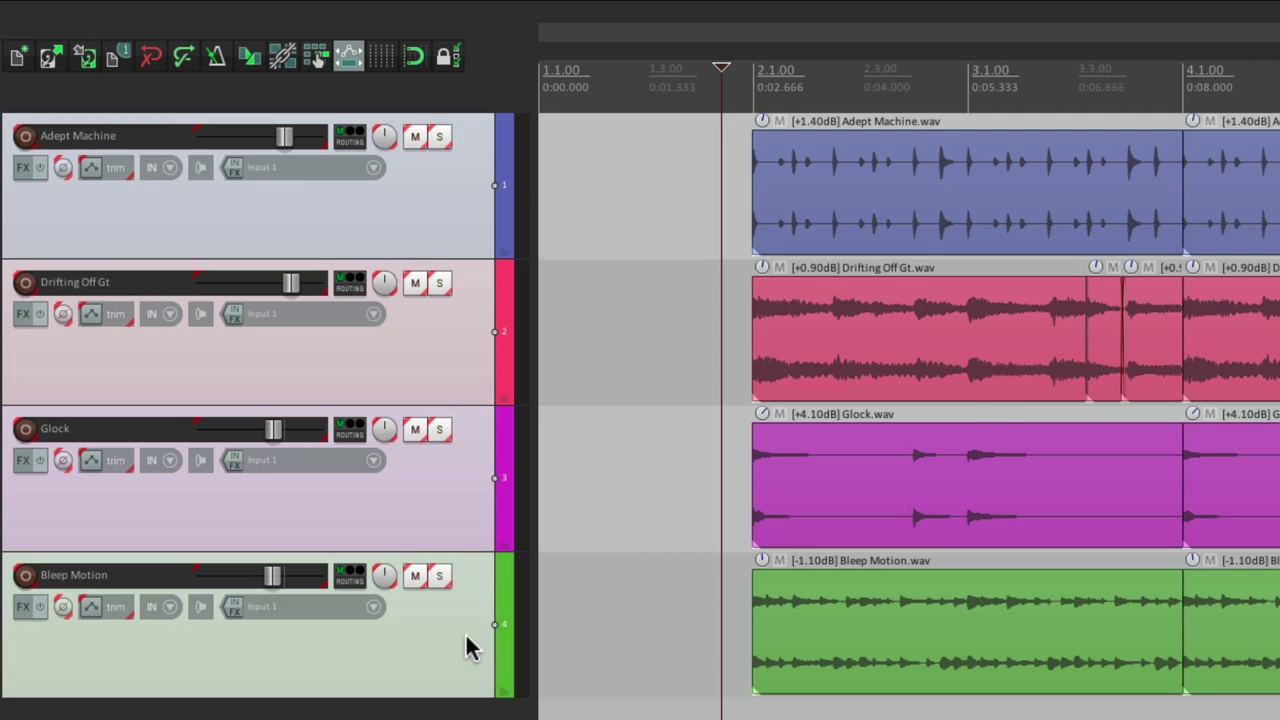
pyautogui.hotkey('ctrl', 'g')
pyautogui.click(970, 468)
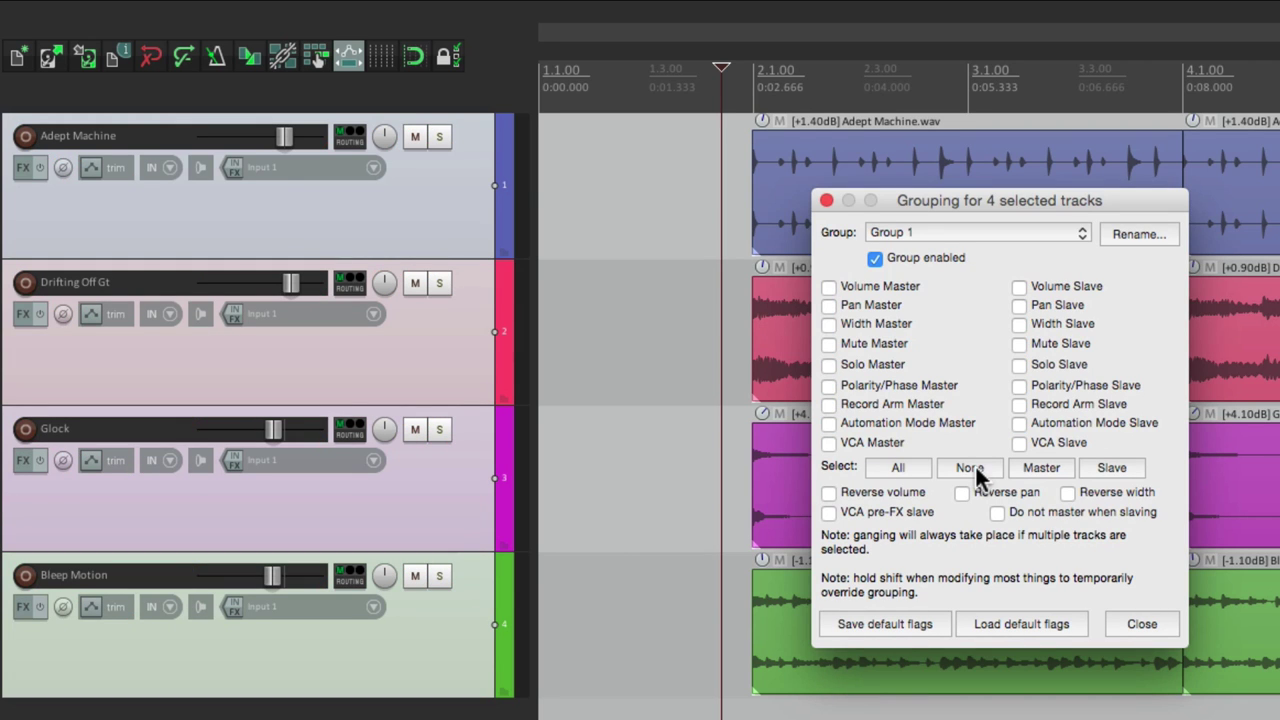
pyautogui.click(1132, 626)
# - Add a new track above Adept Machine and make it the VCA Master of Group 1
pyautogui.doubleClick(349, 644)
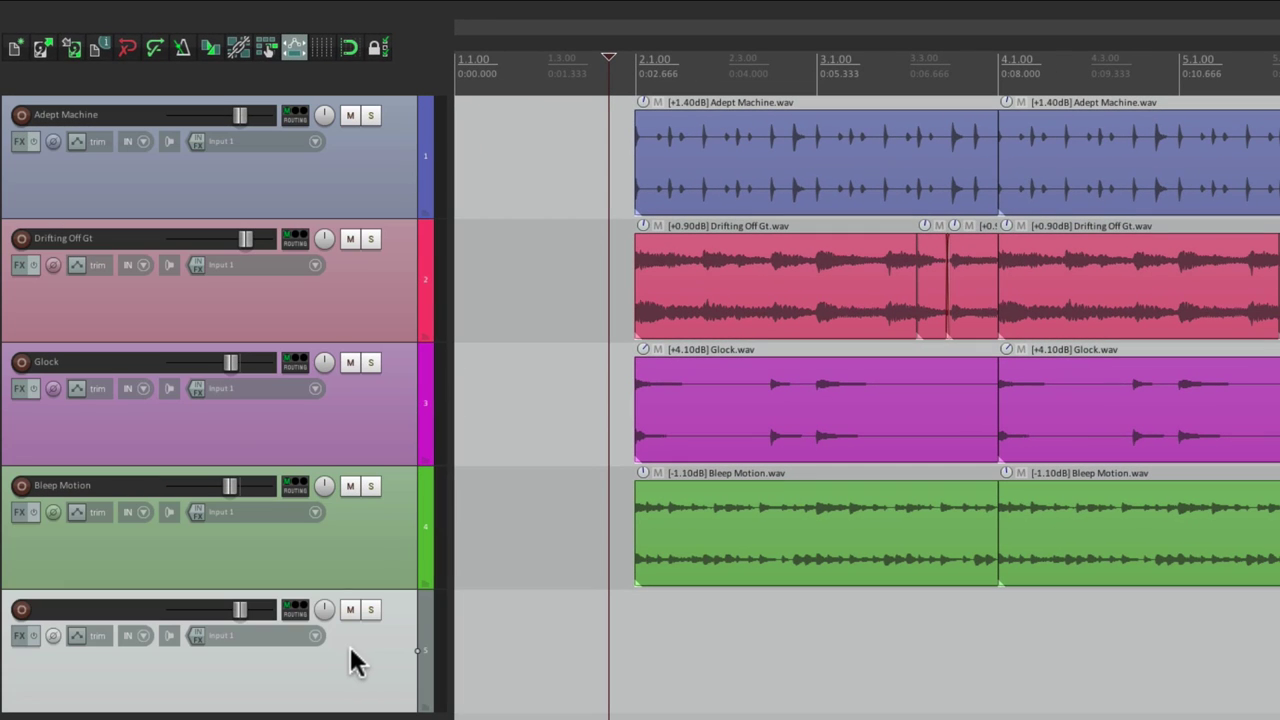
pyautogui.moveTo(349, 644); pyautogui.dragTo(394, 194)
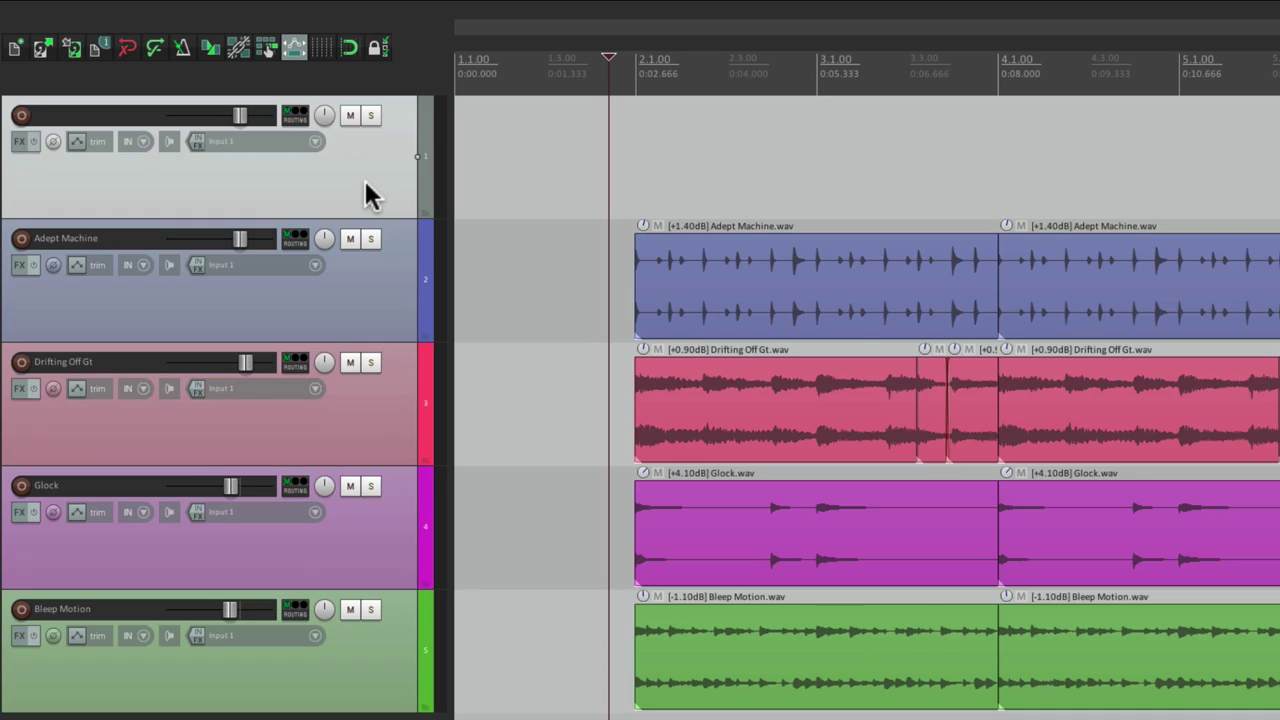
pyautogui.hotkey('ctrl', 'g')
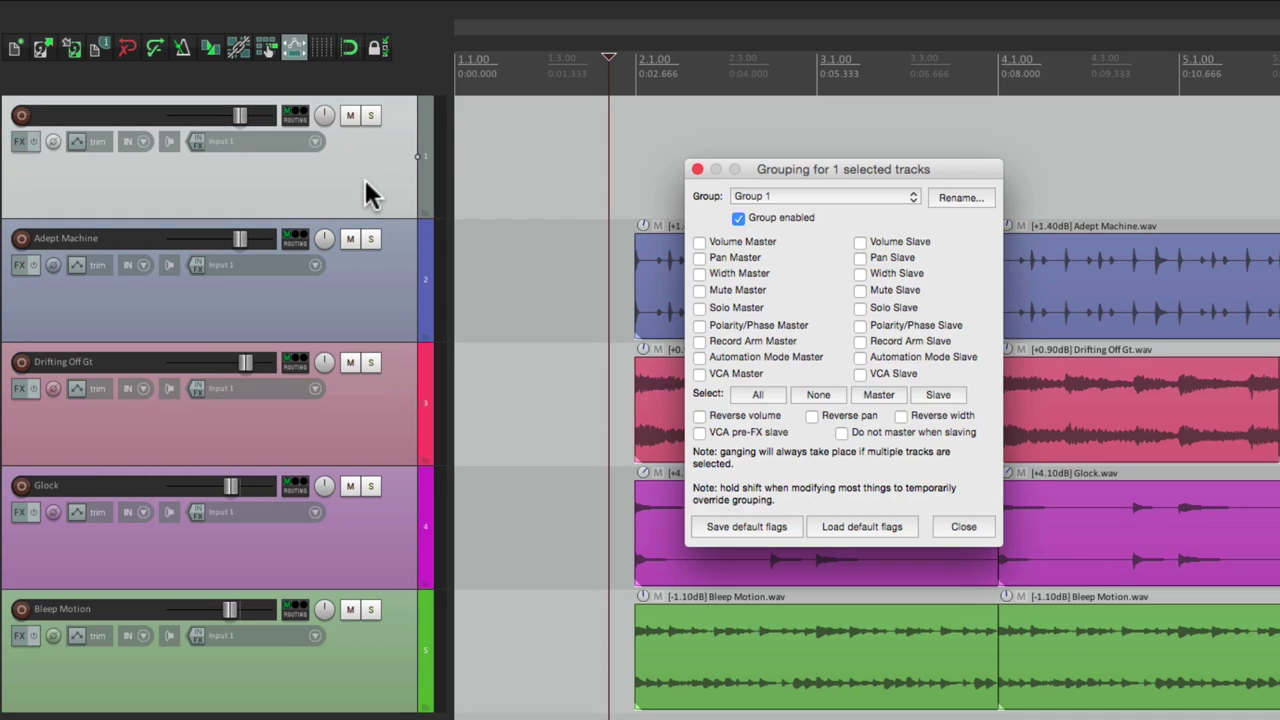
pyautogui.click(699, 373)
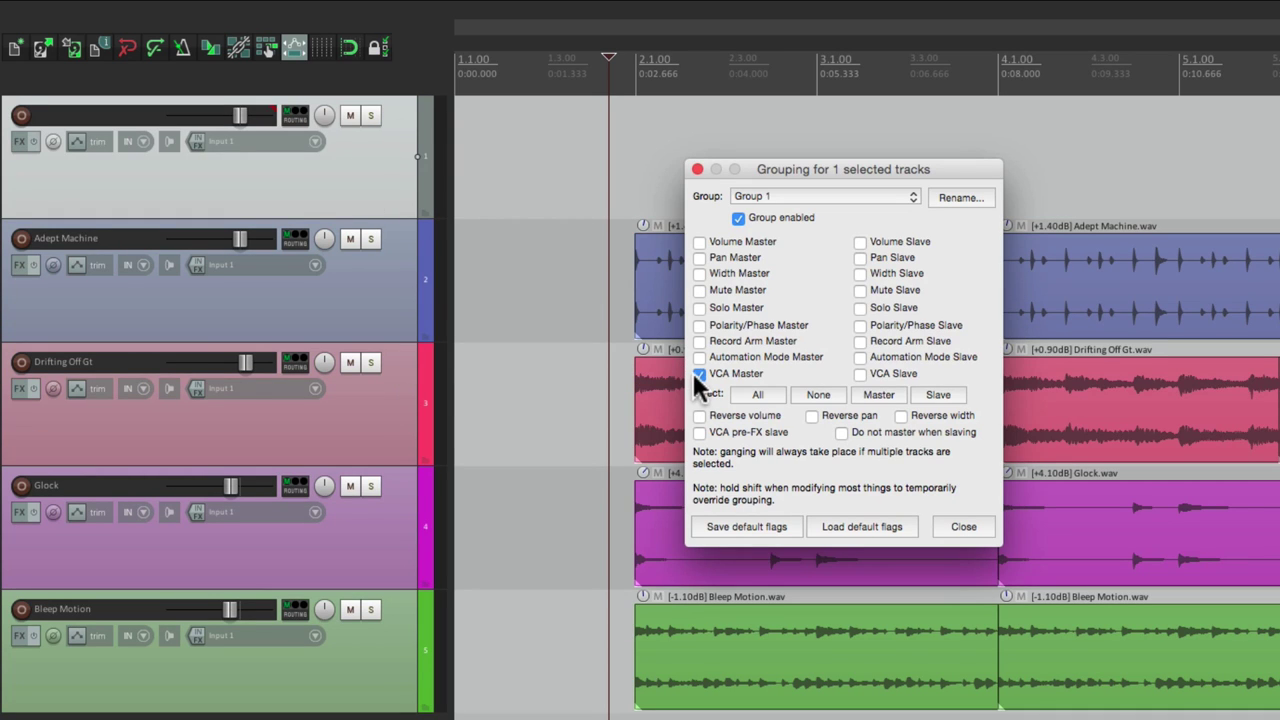
# - Set the four audio tracks as VCA Slaves in Group 1 and deselect them
pyautogui.click(351, 294)
pyautogui.keyDown('shift'); pyautogui.click(410, 678); pyautogui.keyUp('shift')
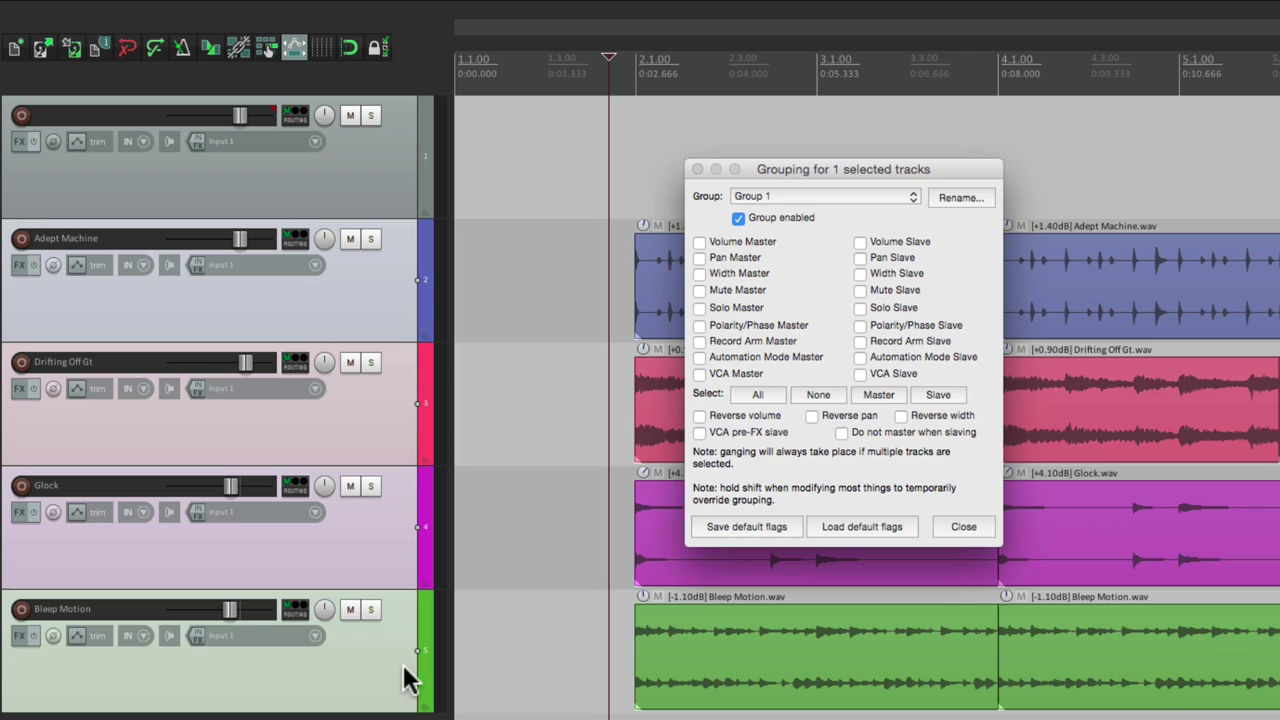
pyautogui.click(857, 372)
pyautogui.click(699, 169)
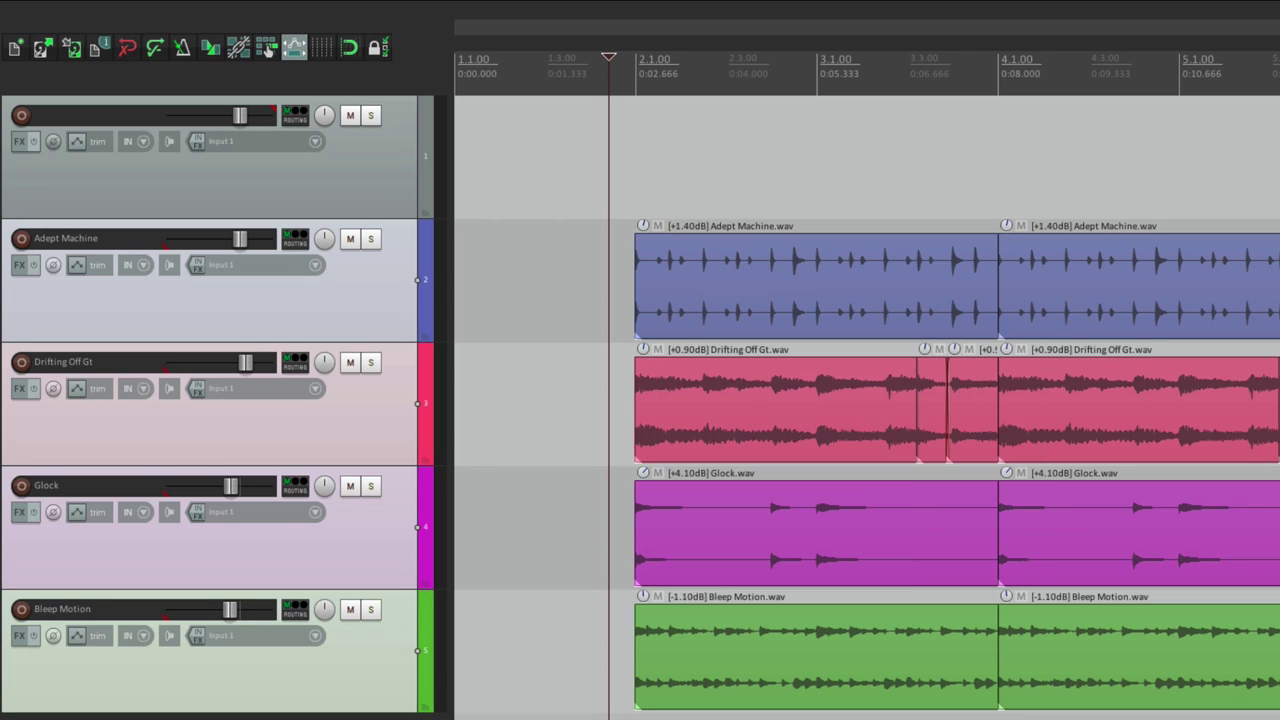
pyautogui.click(471, 642)
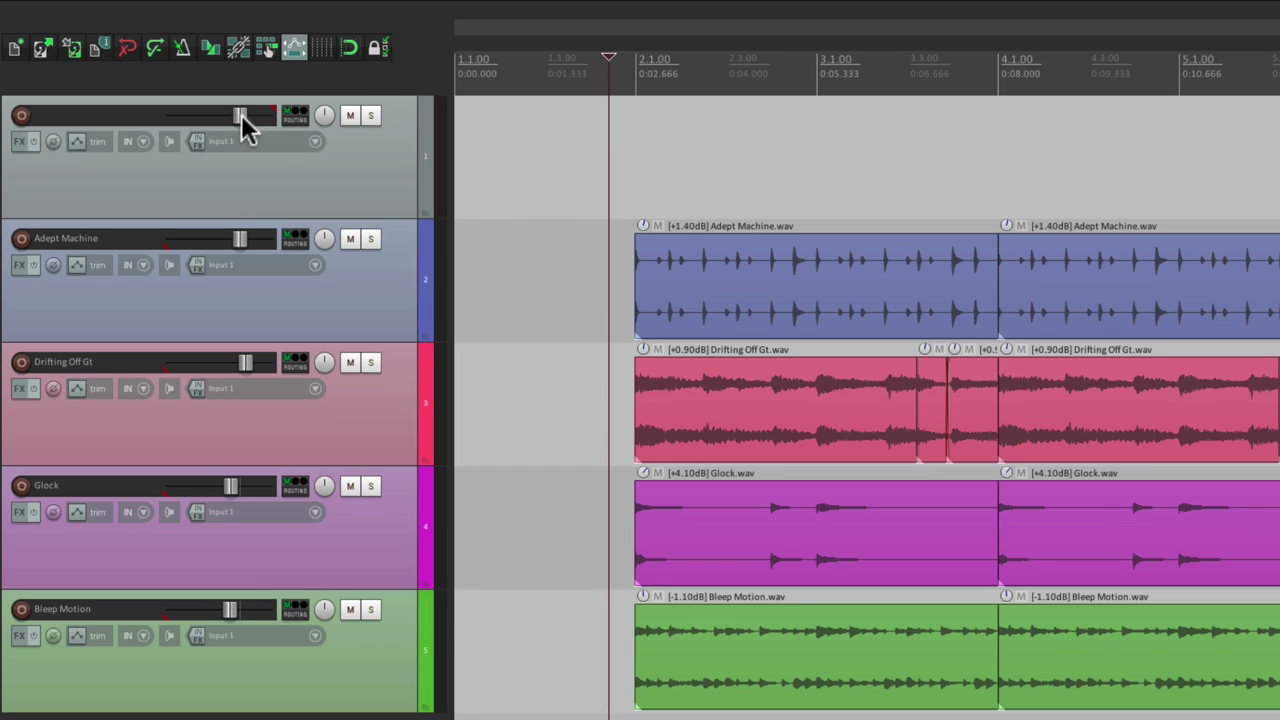
# - Play the project while lowering the VCA Master track's volume and returning it to its original level
pyautogui.press('space')
pyautogui.moveTo(241, 113); pyautogui.dragTo(203, 117)
pyautogui.moveTo(202, 115); pyautogui.dragTo(246, 131)
pyautogui.press('space')
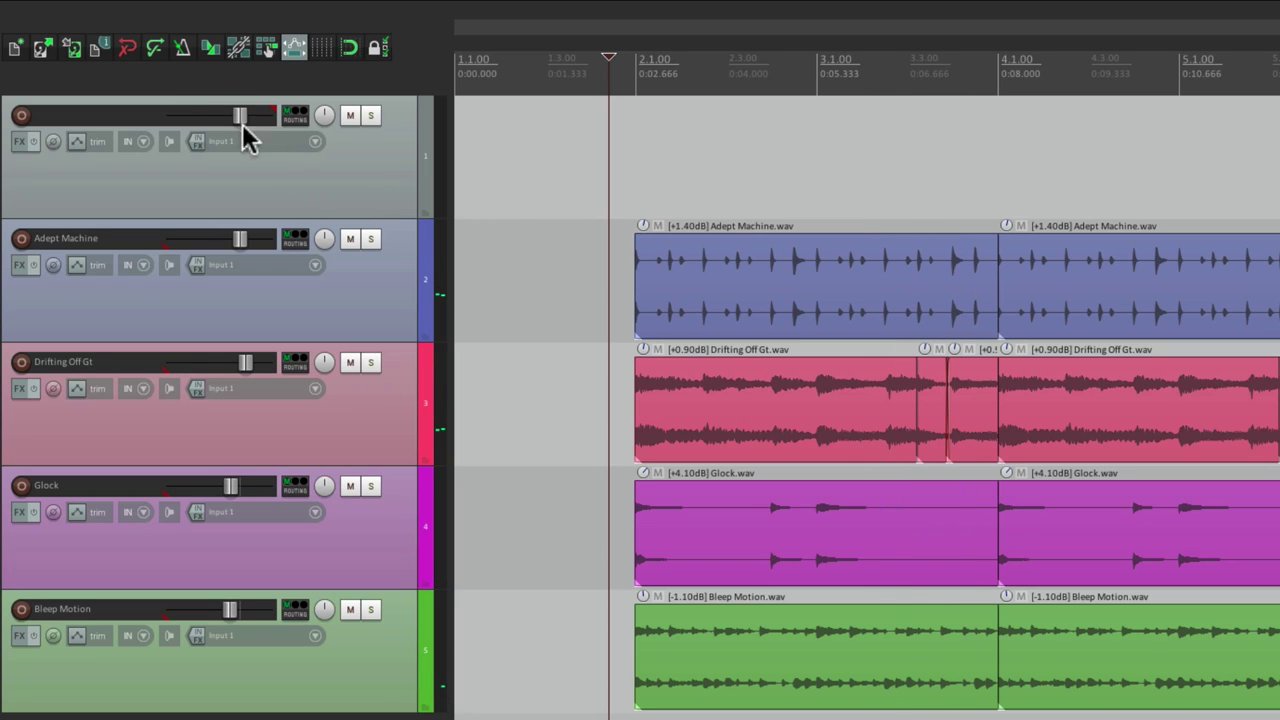
# - Enable Mute Master and Solo Master in Group 1 for the VCA Master track
pyautogui.click(388, 205)
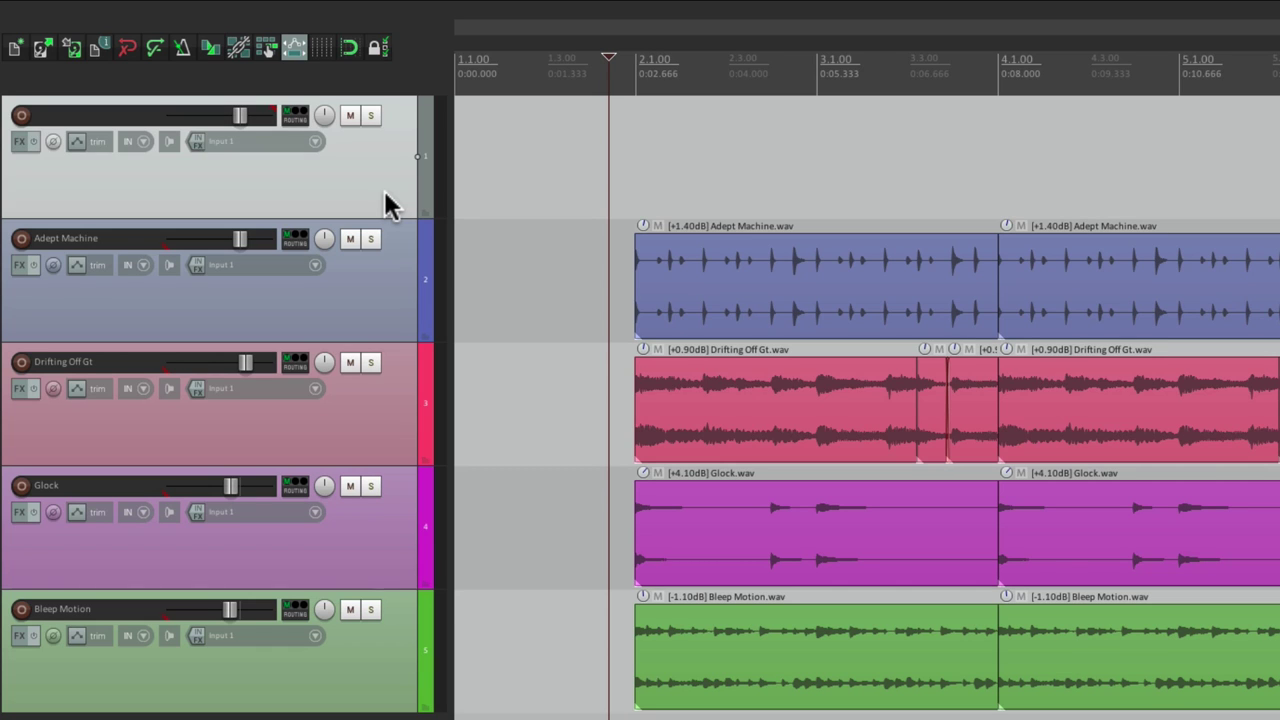
pyautogui.press('super+g')
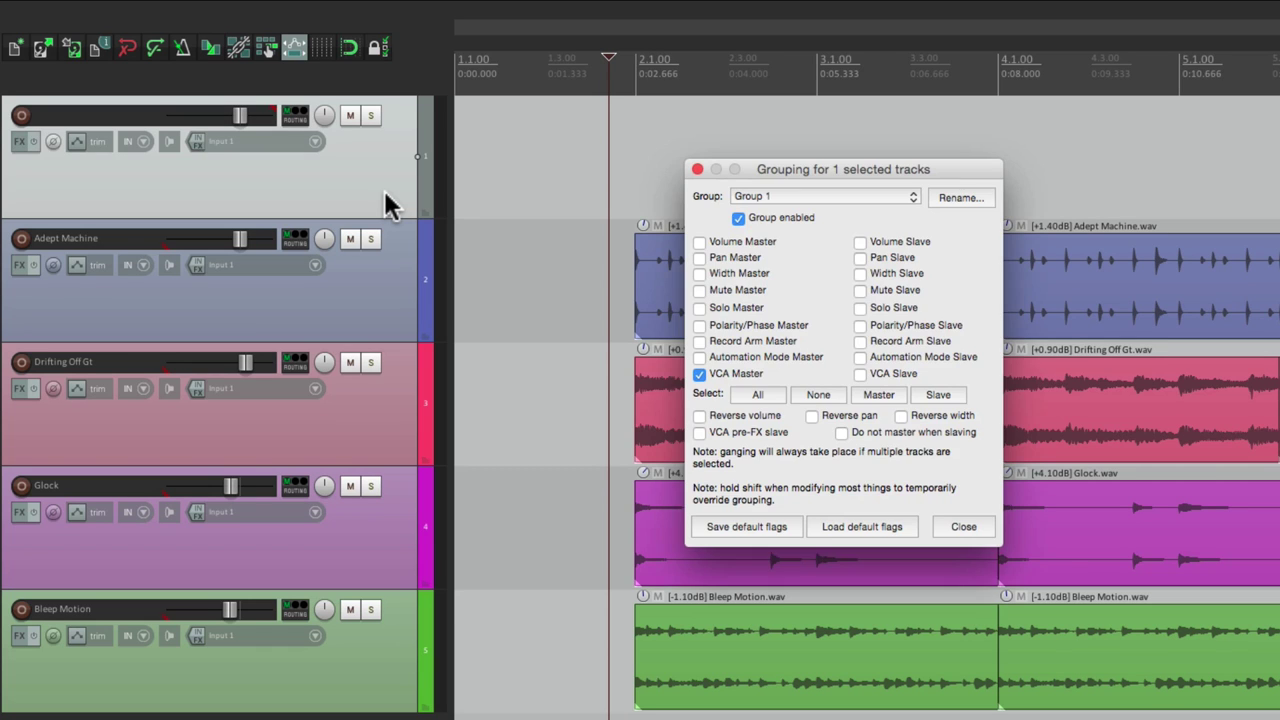
pyautogui.click(700, 290)
pyautogui.click(700, 308)
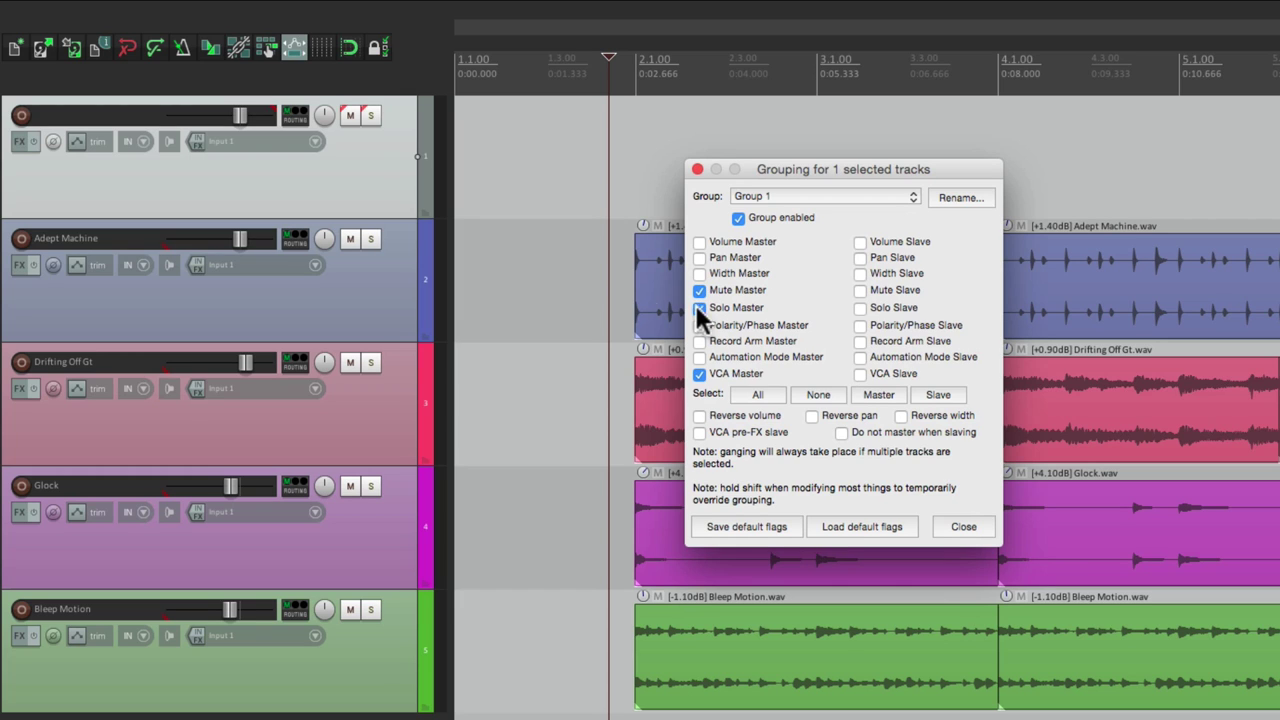
# - Enable Mute Slave and Solo Slave in Group 1 for the four audio tracks
pyautogui.click(363, 308)
pyautogui.keyDown('shift'); pyautogui.click(382, 645); pyautogui.keyUp('shift')
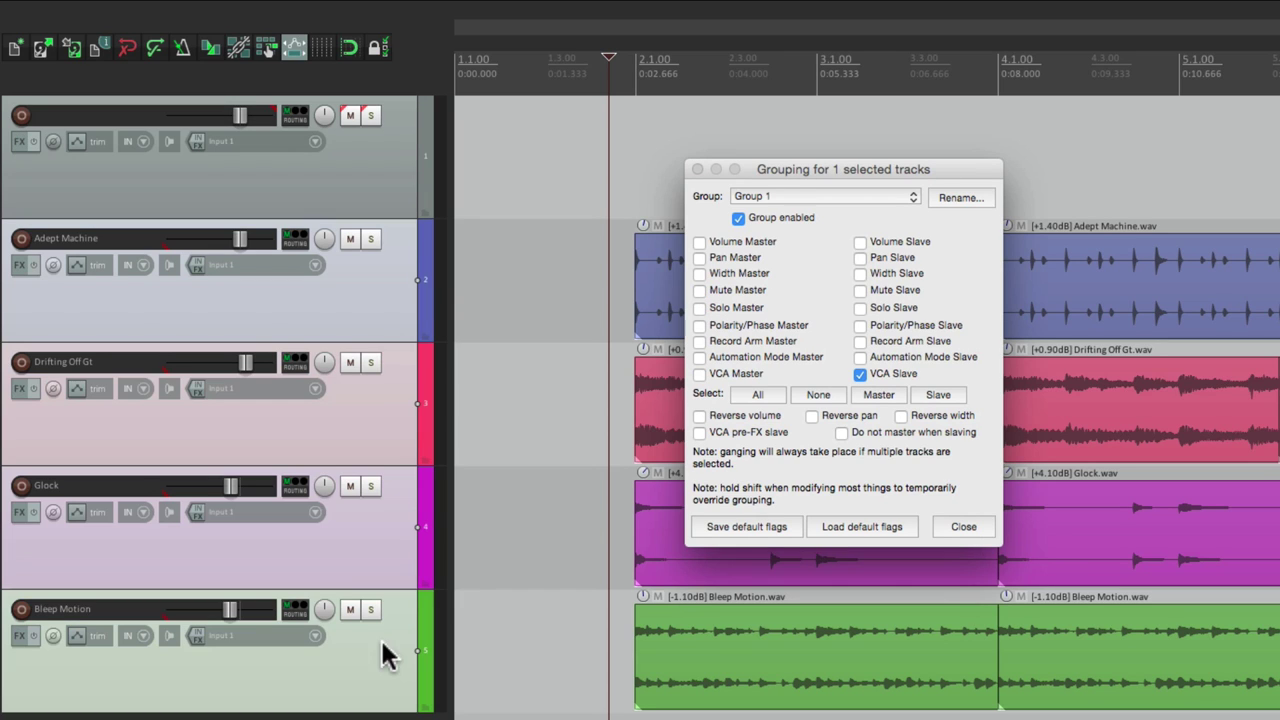
pyautogui.click(860, 290)
pyautogui.click(860, 308)
pyautogui.click(697, 169)
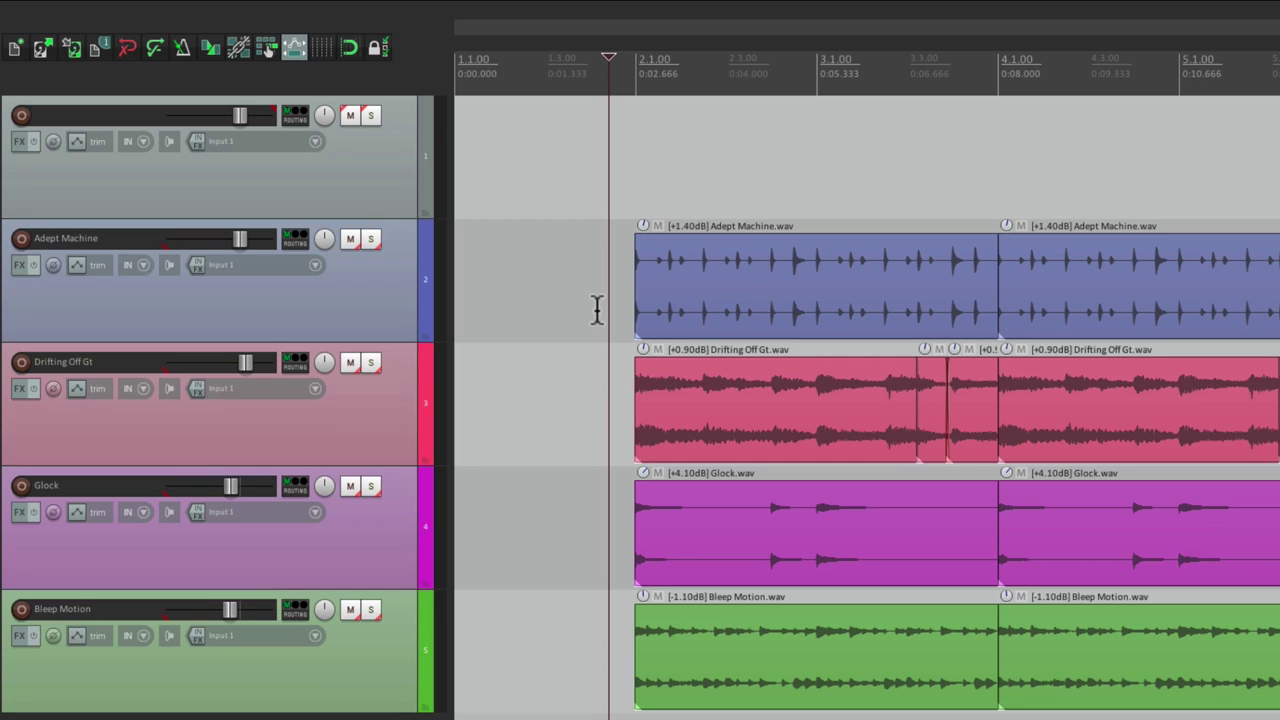
# - Toggle the VCA Master track's mute and solo on and off to test the group
pyautogui.click(351, 115)
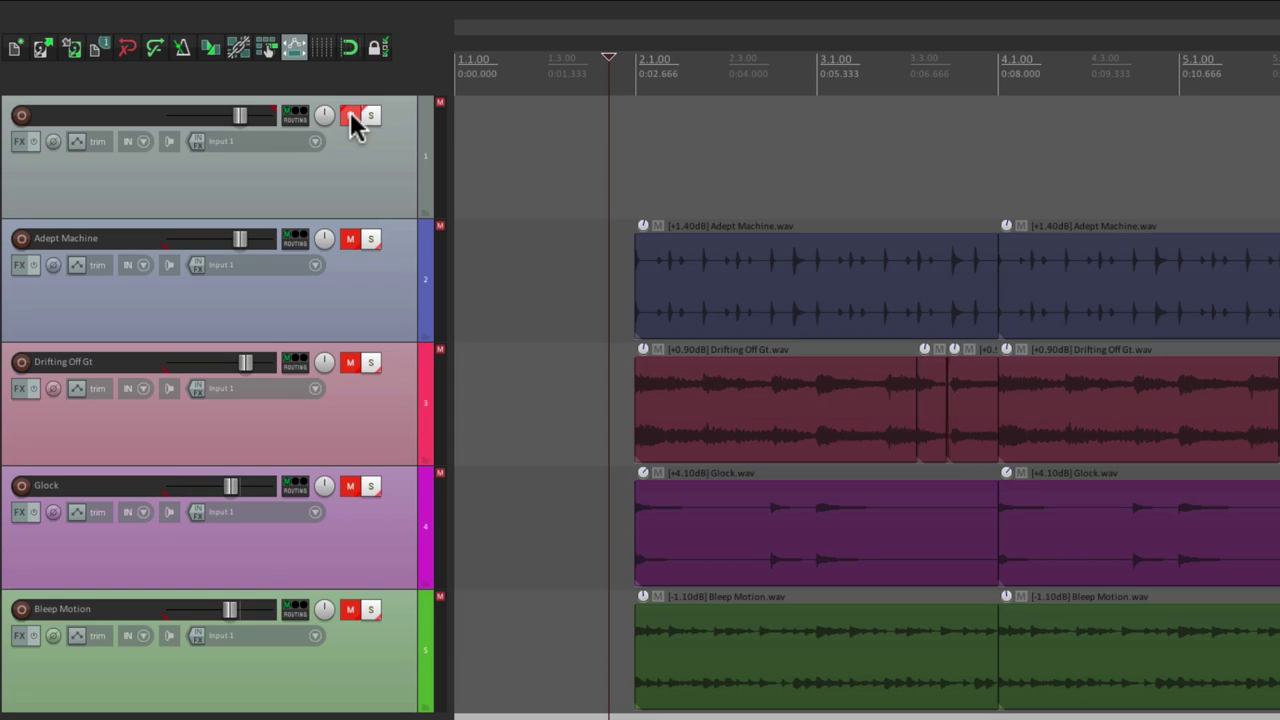
pyautogui.click(351, 115)
pyautogui.click(376, 115)
pyautogui.click(376, 115)
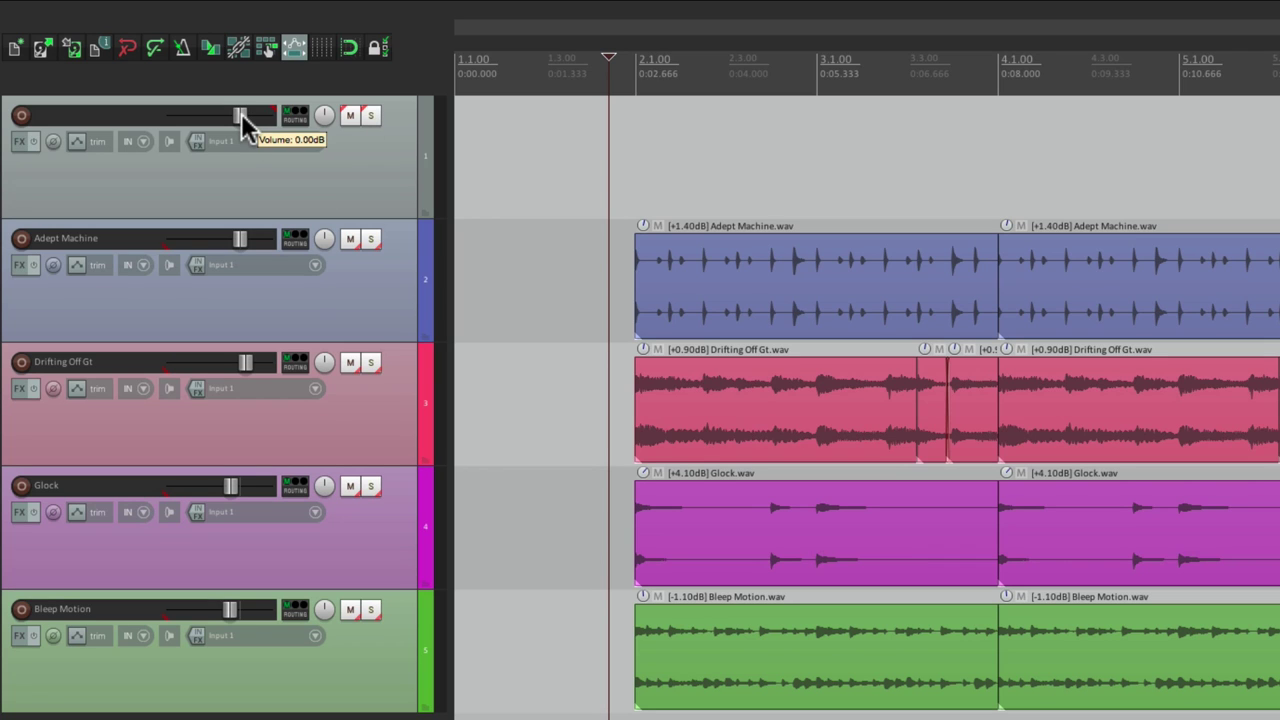
# - Play the project again while moving the VCA Master track's fader, and leave its volume at 0.00 dB
pyautogui.press('space')
pyautogui.moveTo(241, 118)
pyautogui.mouseDown()
pyautogui.moveTo(188, 118)
pyautogui.moveTo(243, 120)
pyautogui.mouseUp()
pyautogui.press('space')
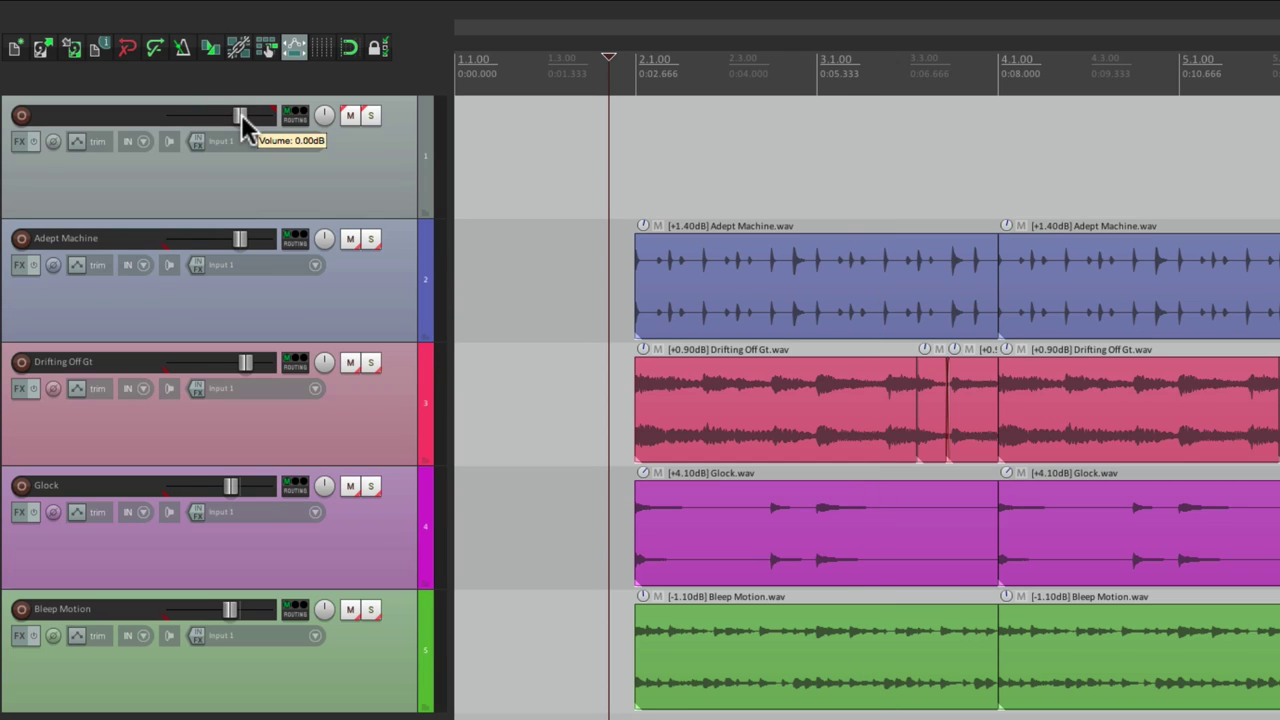